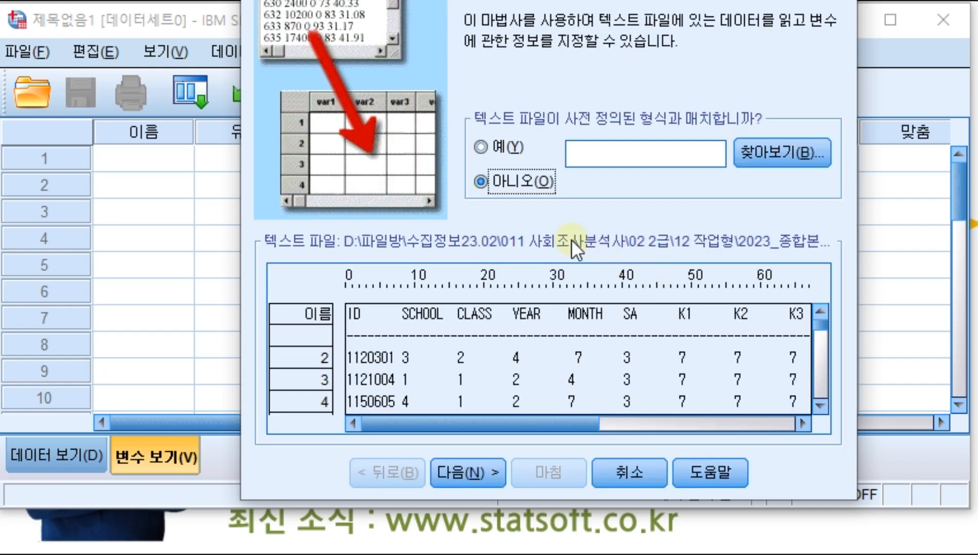
Accept the text import settings: no predefined format, delimited variables, names on line 1, decimal period, and all cases starting at line 2
{"action": "left_click", "coordinate": [497, 463]}
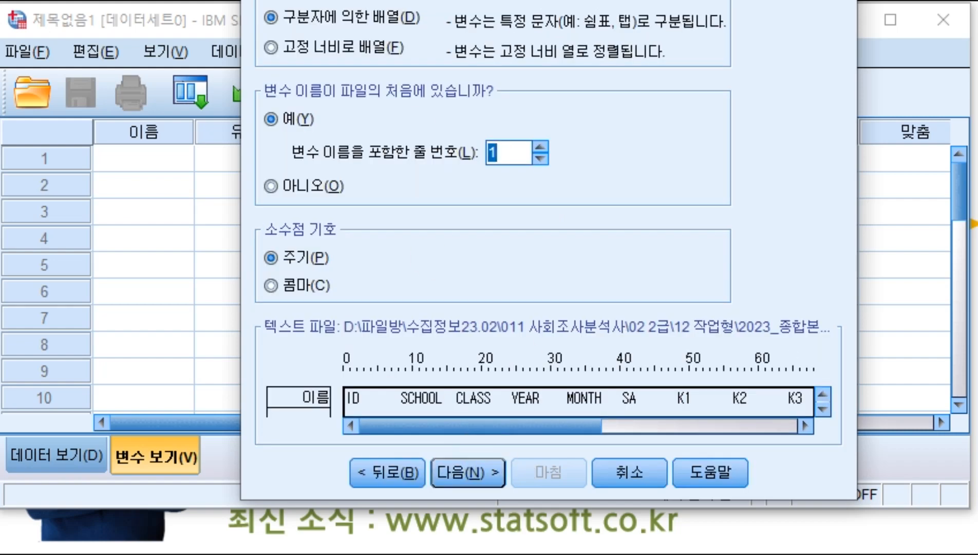
{"action": "left_click_drag", "start_coordinate": [592, 0], "coordinate": [597, 23]}
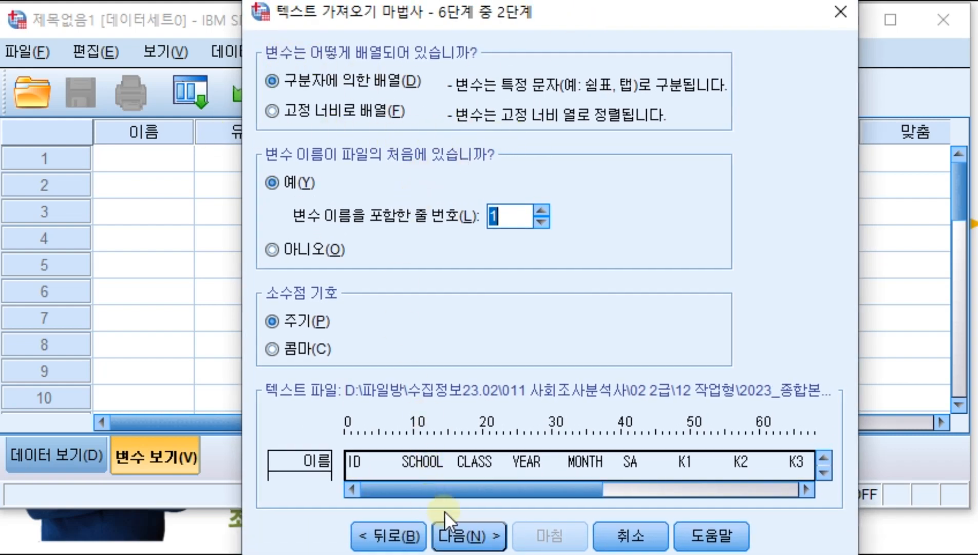
{"action": "left_click", "coordinate": [461, 534]}
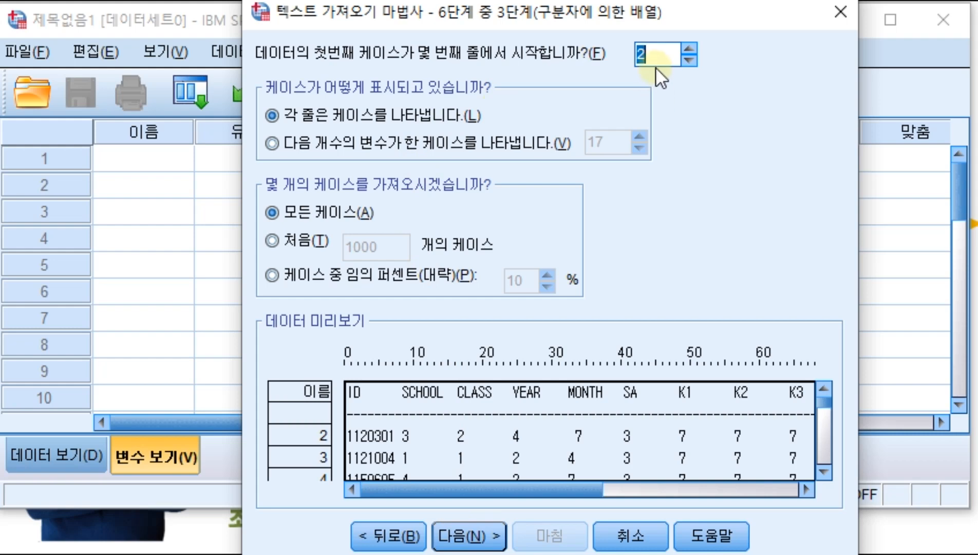
{"action": "left_click", "coordinate": [470, 538]}
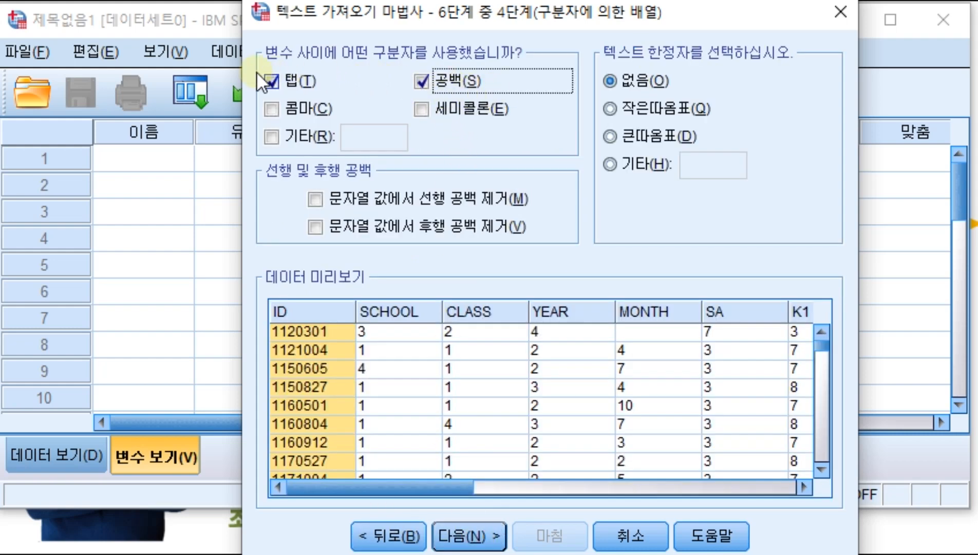
Leave tab as the only delimiter, check the preview columns, and finish the import with automatic data formats
{"action": "left_click", "coordinate": [427, 77]}
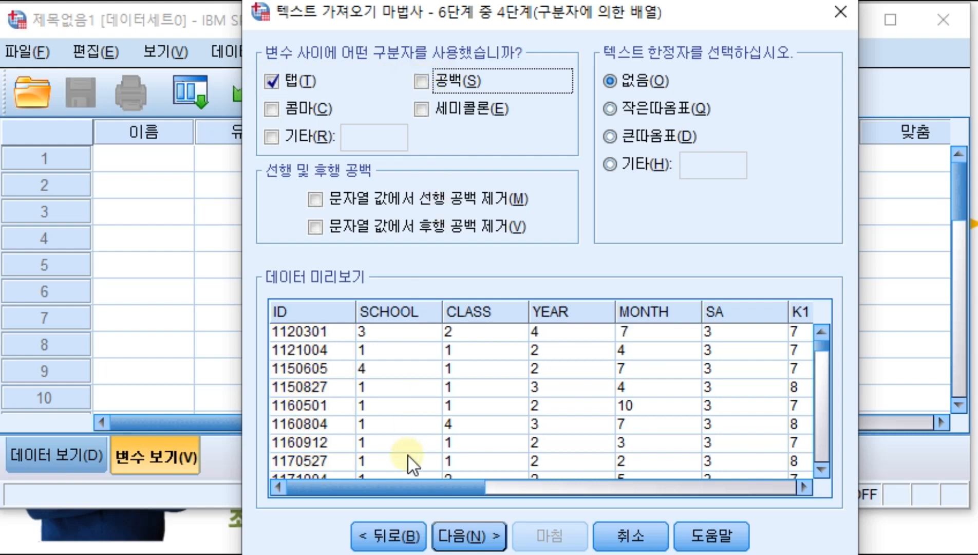
{"action": "left_click_drag", "start_coordinate": [405, 484], "coordinate": [746, 508]}
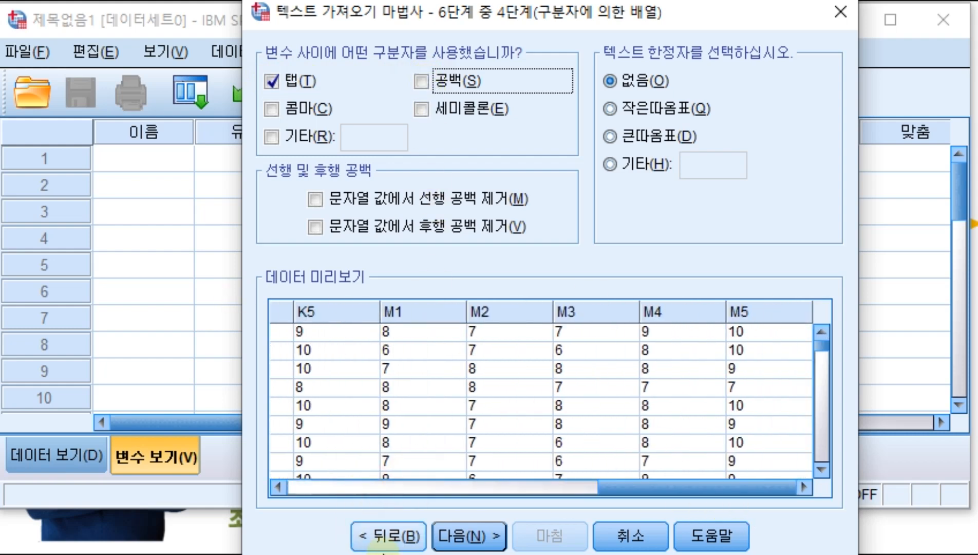
{"action": "left_click", "coordinate": [470, 534]}
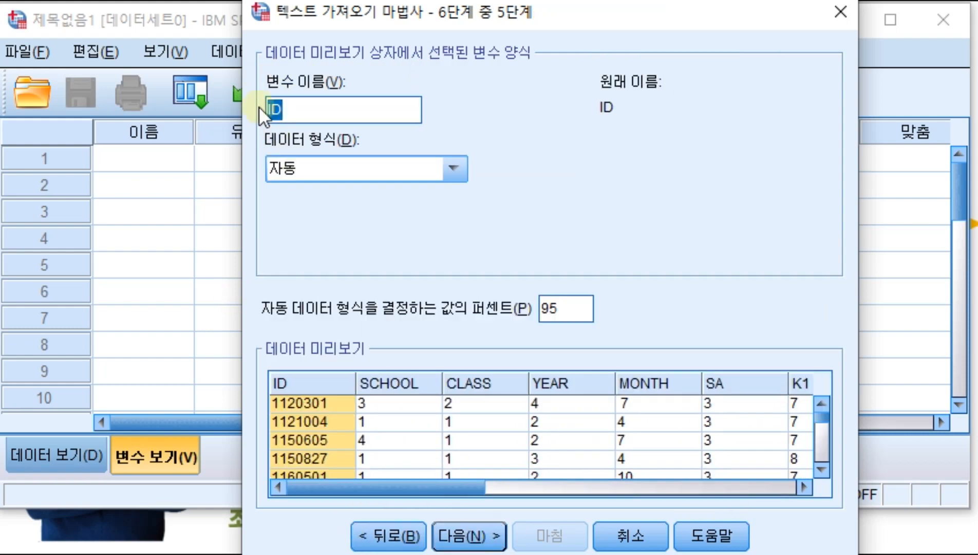
{"action": "left_click", "coordinate": [467, 529]}
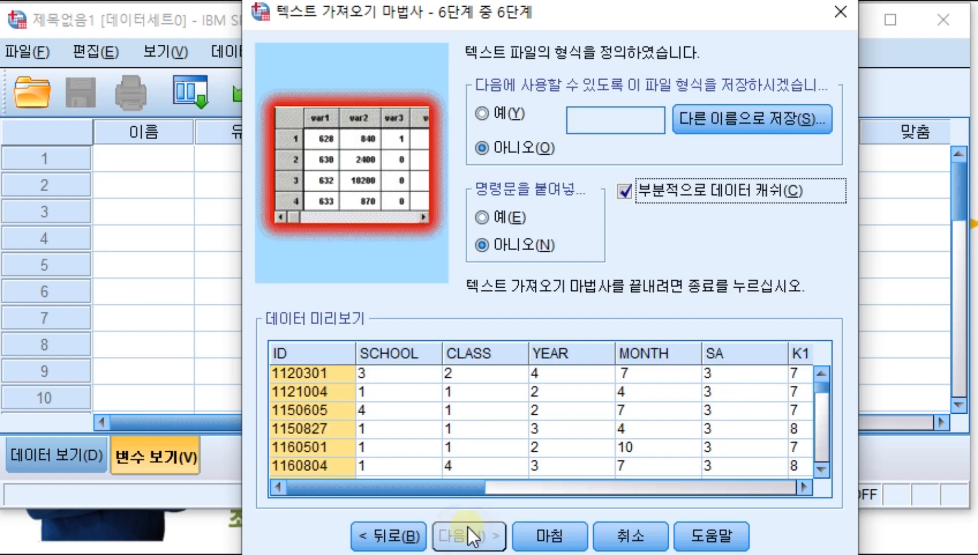
{"action": "left_click", "coordinate": [561, 535]}
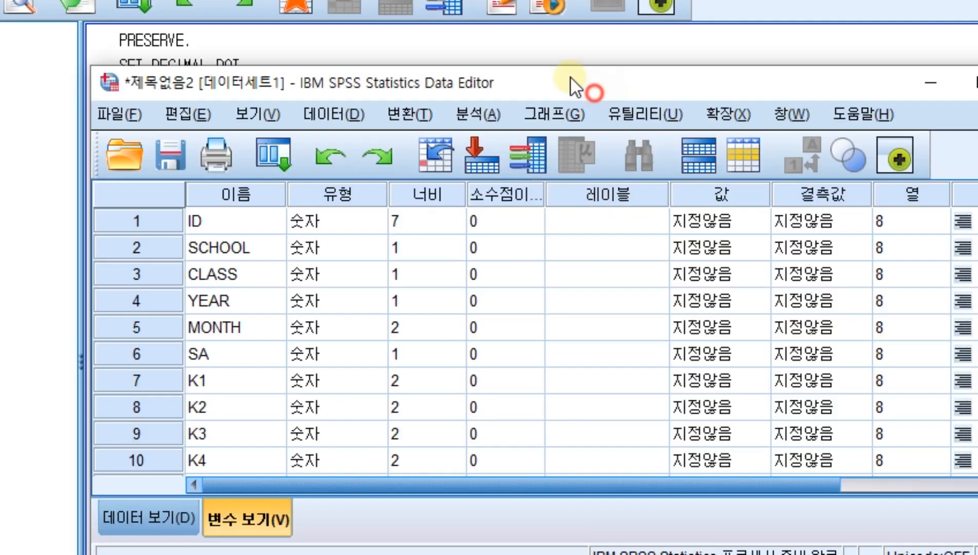
Bring the imported dataset window fully into view and show its data values
{"action": "left_click_drag", "start_coordinate": [571, 75], "coordinate": [509, 29]}
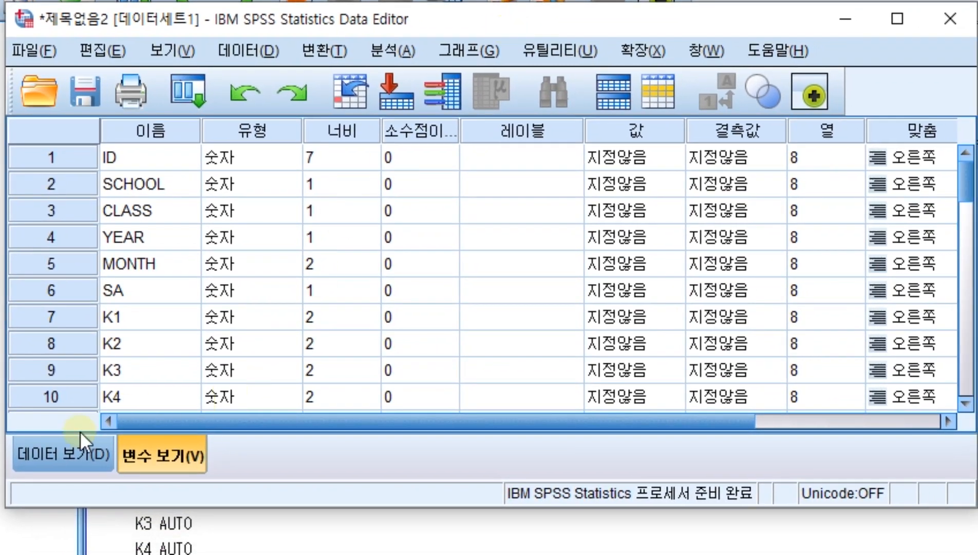
{"action": "left_click", "coordinate": [77, 452]}
{"action": "left_click", "coordinate": [169, 453]}
{"action": "left_click", "coordinate": [77, 451]}
{"action": "mouse_move", "coordinate": [520, 25]}
{"action": "left_mouse_down"}
{"action": "mouse_move", "coordinate": [508, 20]}
{"action": "mouse_move", "coordinate": [519, 19]}
{"action": "left_mouse_up"}
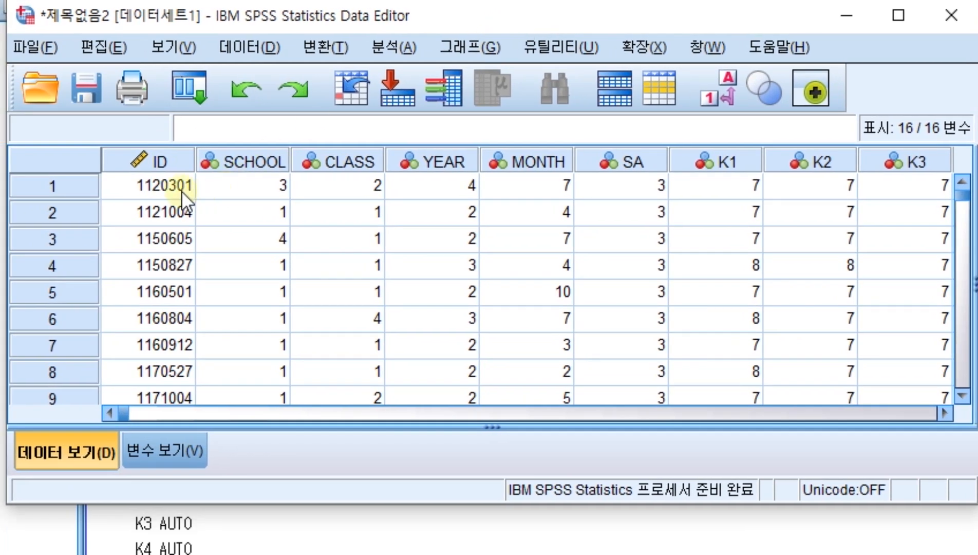
Delete the empty case 401 at the end of the imported data
{"action": "left_click", "coordinate": [173, 187]}
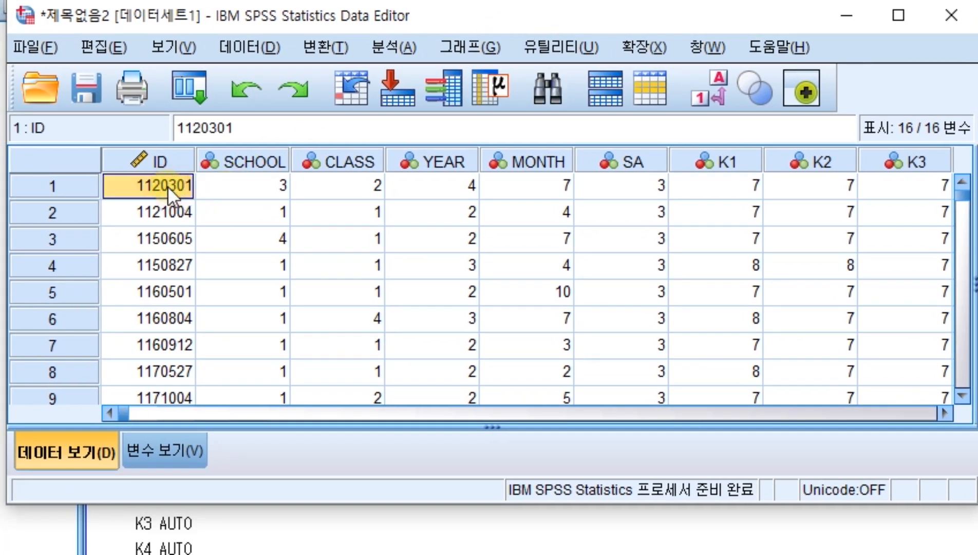
{"action": "key", "text": "ctrl+End"}
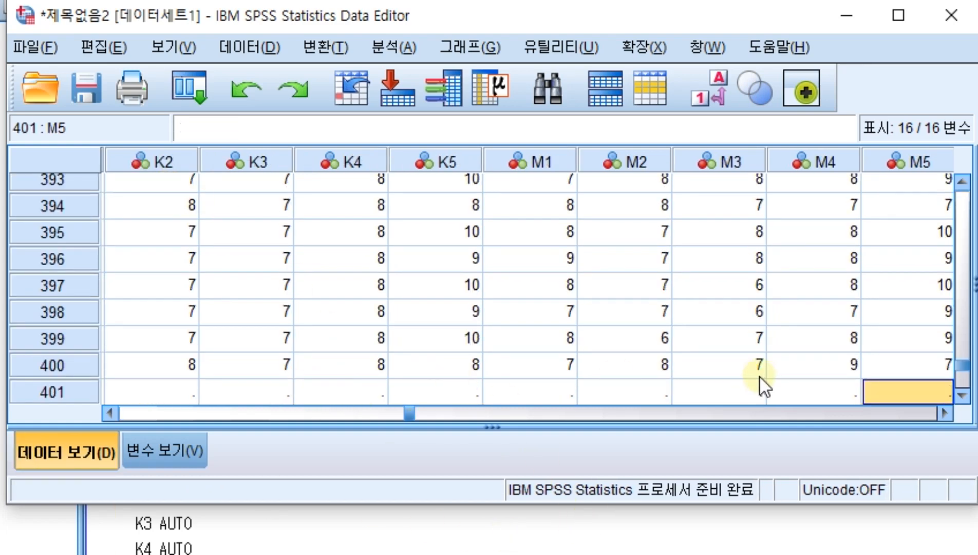
{"action": "scroll", "coordinate": [185, 388], "scroll_direction": "down", "scroll_amount": 1}
{"action": "left_click", "coordinate": [68, 318]}
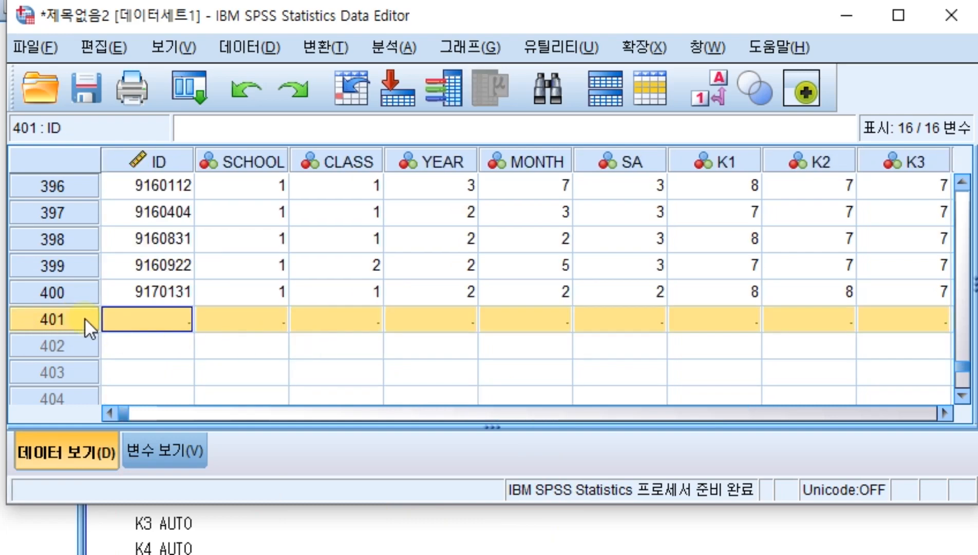
{"action": "key", "text": "Delete"}
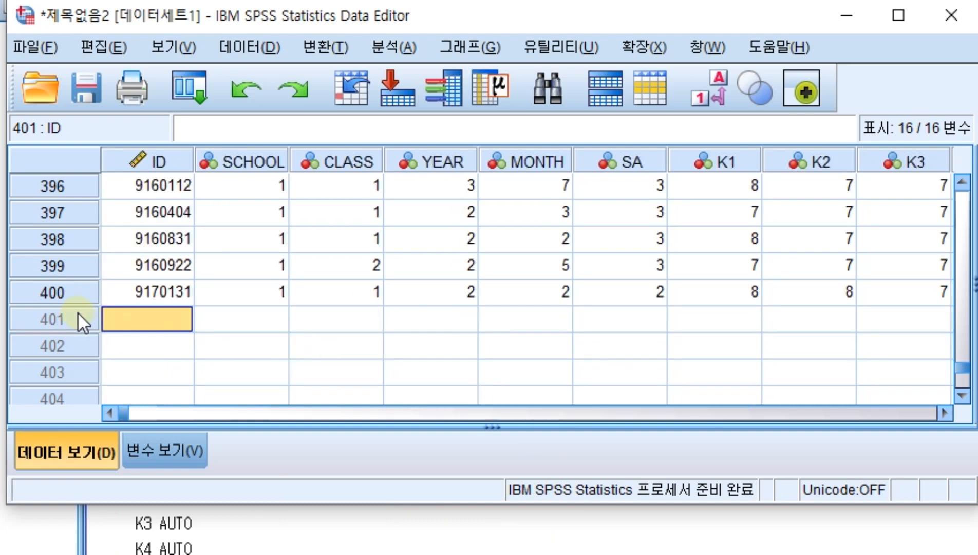
{"action": "right_click", "coordinate": [78, 314]}
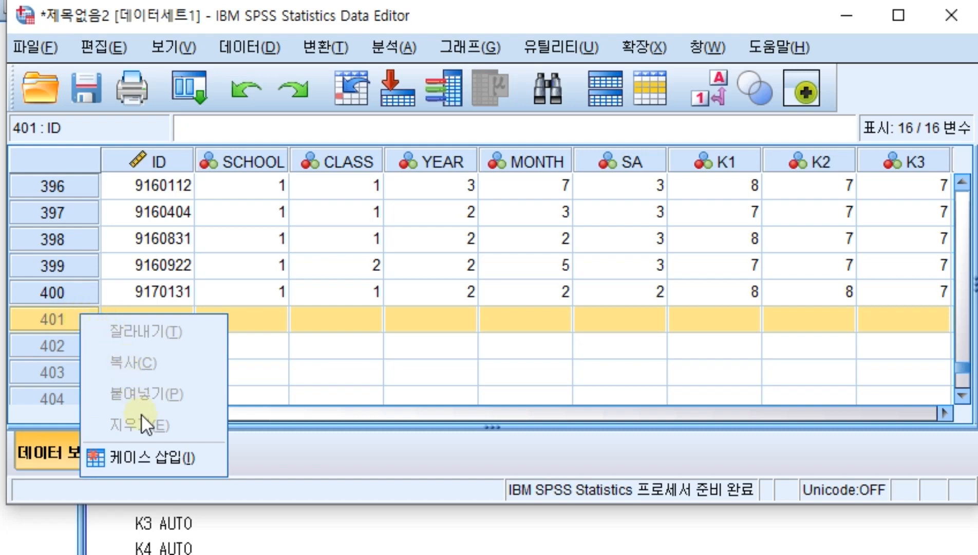
Return to the first case and look through the list of variable definitions
{"action": "scroll", "coordinate": [360, 277], "scroll_direction": "up", "scroll_amount": 7}
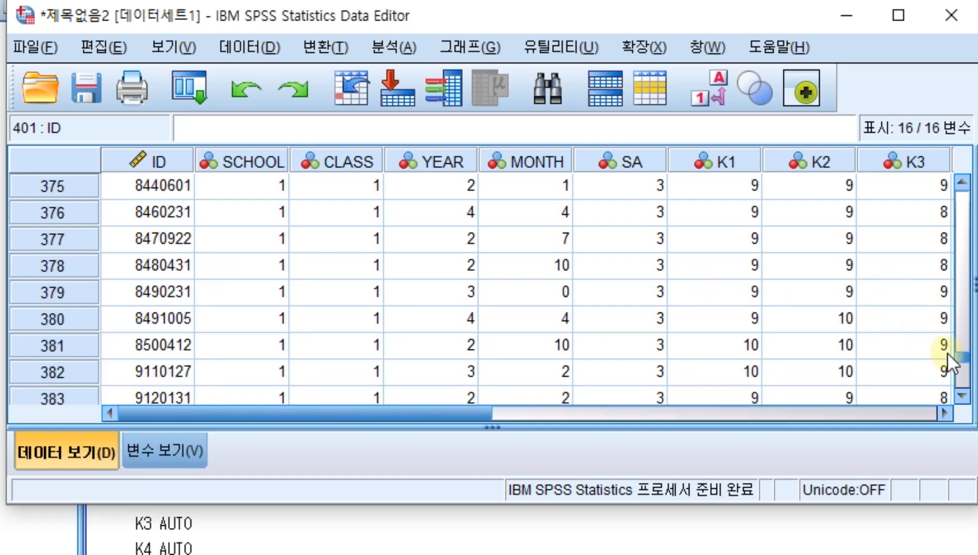
{"action": "left_click_drag", "start_coordinate": [964, 354], "coordinate": [964, 155]}
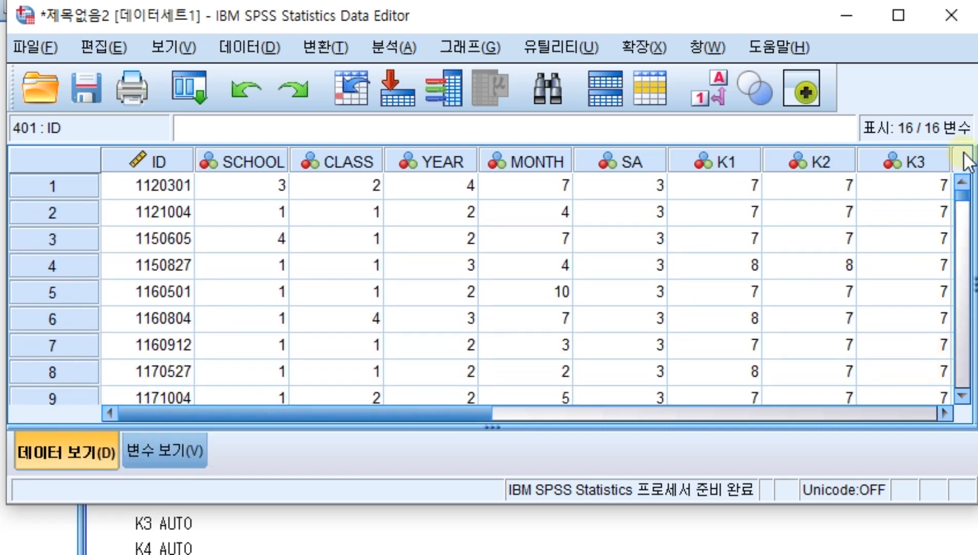
{"action": "left_click", "coordinate": [165, 455]}
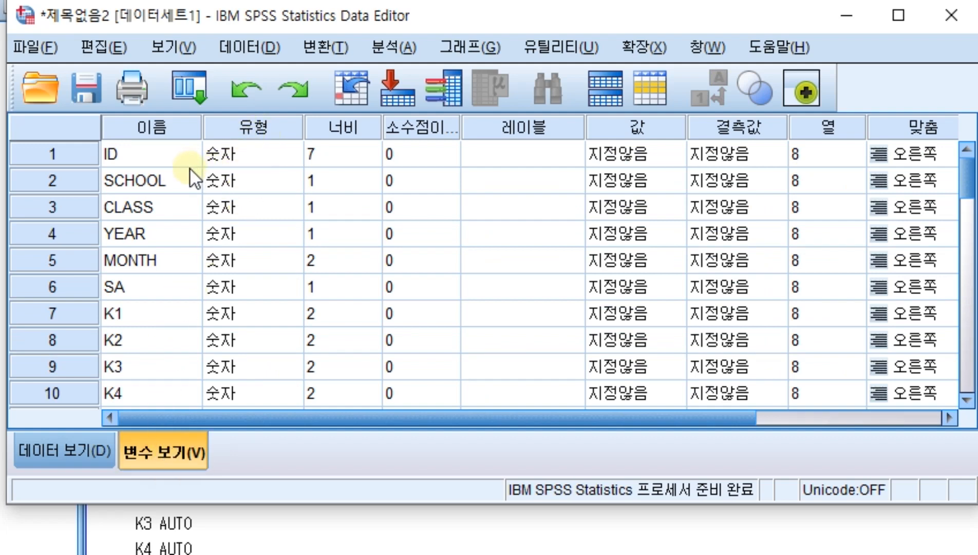
{"action": "scroll", "coordinate": [242, 252], "scroll_direction": "down", "scroll_amount": 4}
{"action": "scroll", "coordinate": [238, 246], "scroll_direction": "up", "scroll_amount": 4}
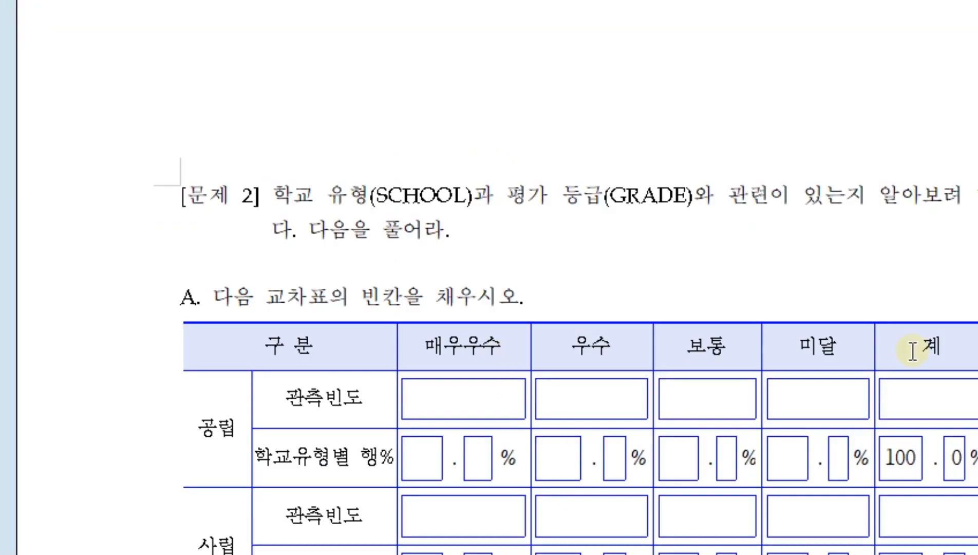
Find the codebook table with variable and value labels, 표 1 코드북 예제, in the exam document
{"action": "scroll", "coordinate": [908, 345], "scroll_direction": "up", "scroll_amount": 10}
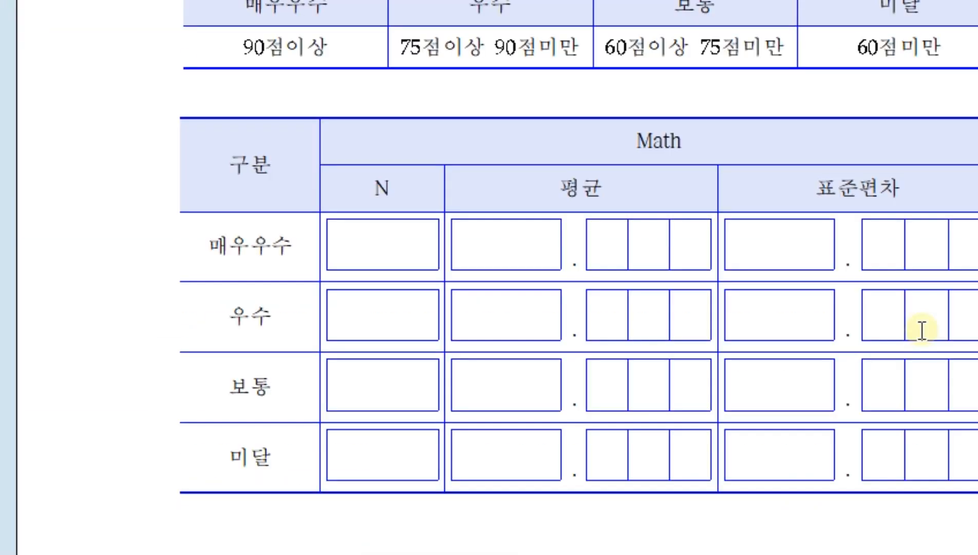
{"action": "scroll", "coordinate": [921, 326], "scroll_direction": "up", "scroll_amount": 15}
{"action": "scroll", "coordinate": [917, 257], "scroll_direction": "down", "scroll_amount": 3}
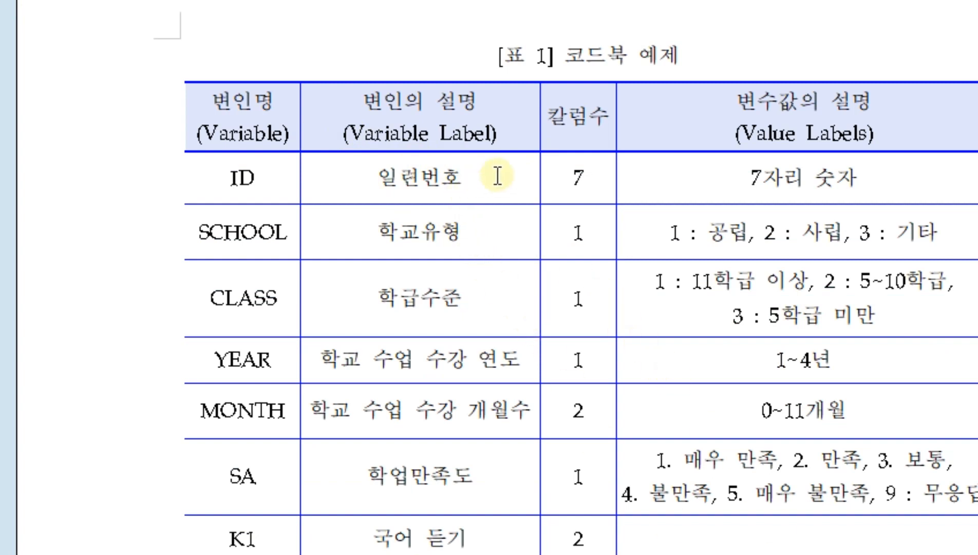
{"action": "left_click", "coordinate": [641, 31]}
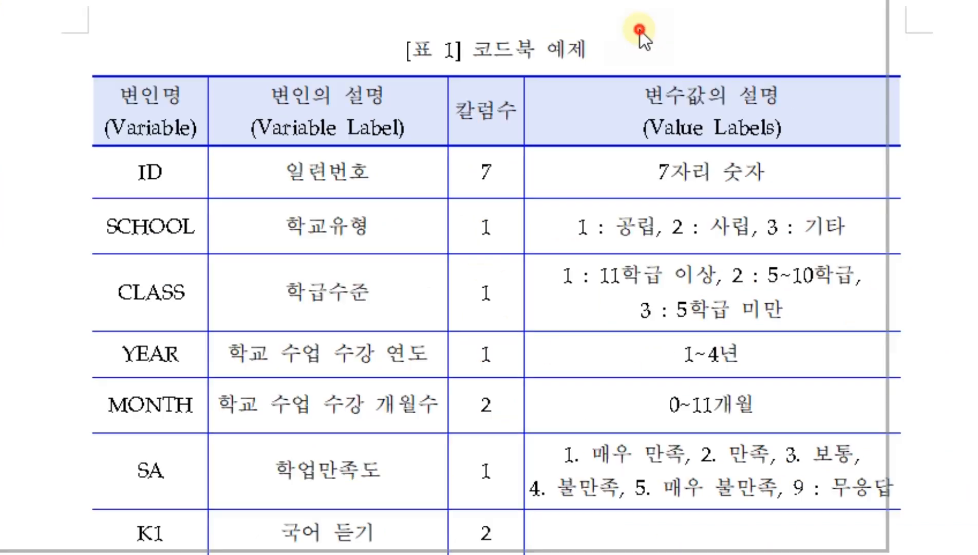
Switch to the SPSS data editor and label the ID variable 일련번호
{"action": "left_click", "coordinate": [499, 167]}
{"action": "left_click", "coordinate": [495, 166]}
{"action": "type", "text": "d"}
{"action": "key", "text": "BackSpace"}
{"action": "type", "text": "일련번호"}
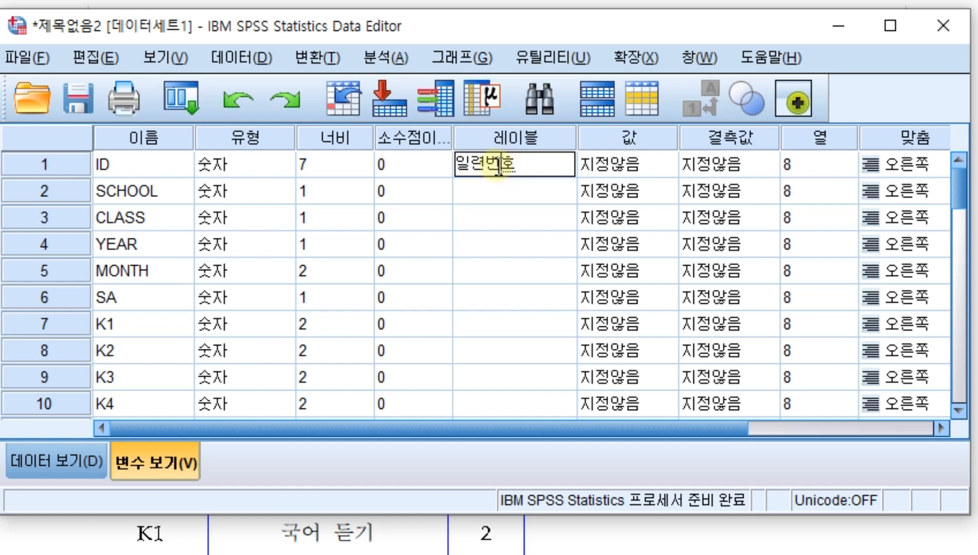
{"action": "key", "text": "Return"}
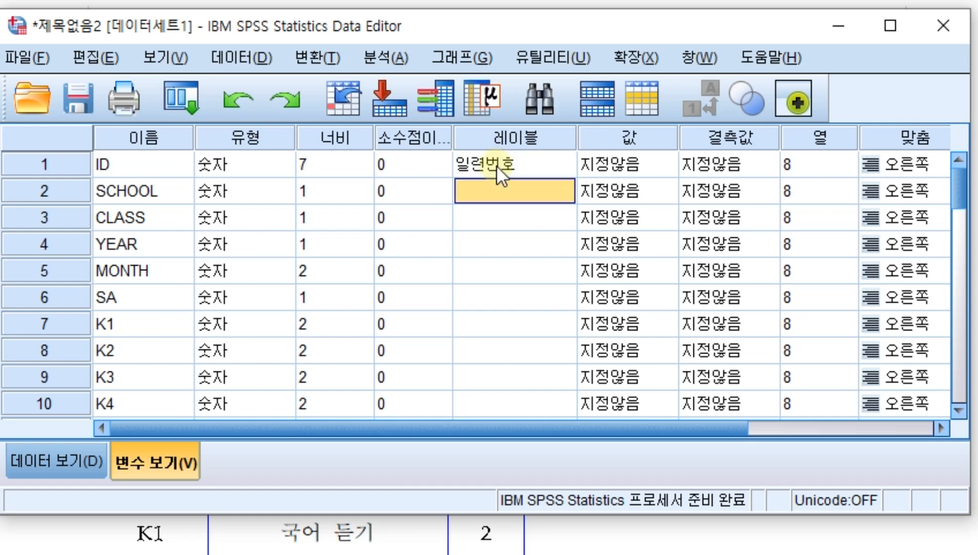
Label the SCHOOL variable 학교유형 and place the data editor beside the codebook document
{"action": "left_click", "coordinate": [563, 540]}
{"action": "key", "text": "alt+Tab"}
{"action": "left_click", "coordinate": [498, 204]}
{"action": "type", "text": "학교"}
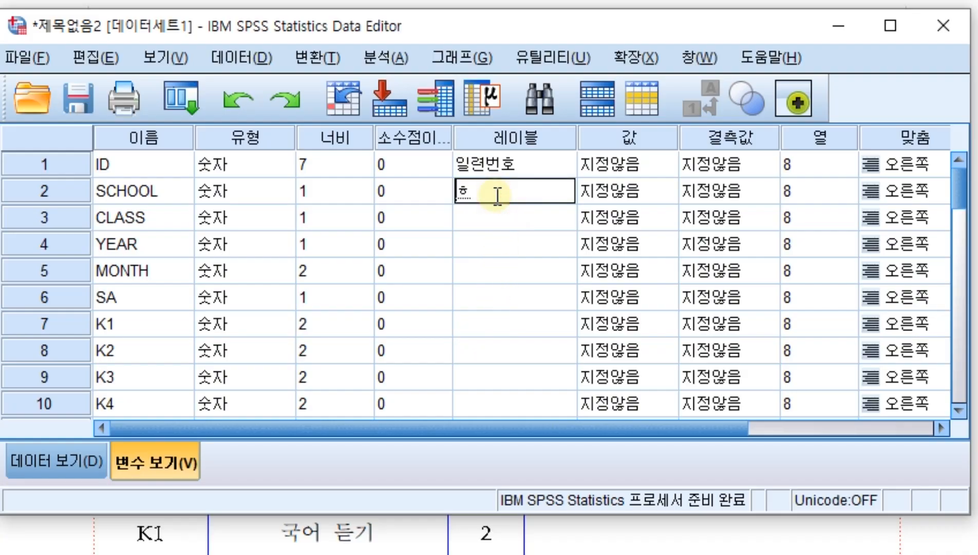
{"action": "type", "text": "유형"}
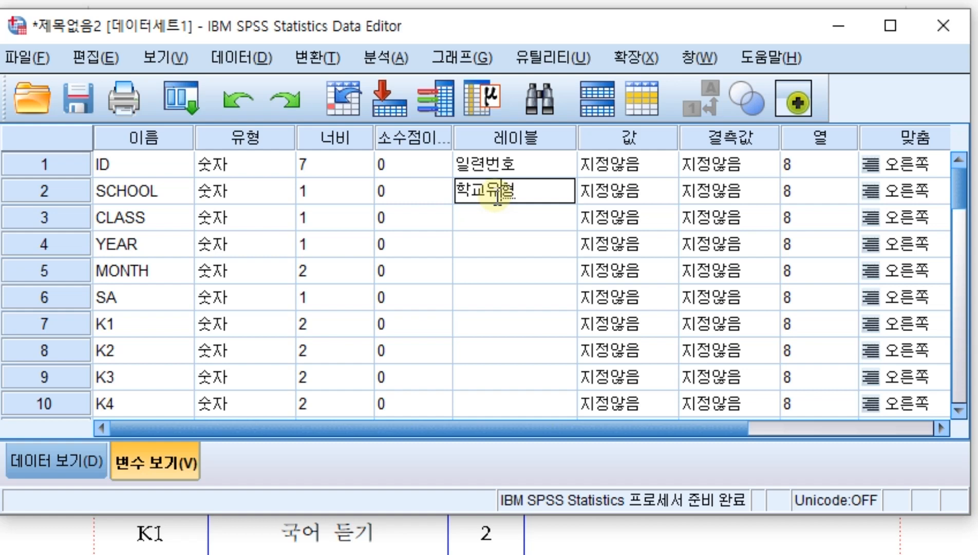
{"action": "left_click_drag", "start_coordinate": [526, 21], "coordinate": [91, 39]}
{"action": "key", "text": "alt+Tab"}
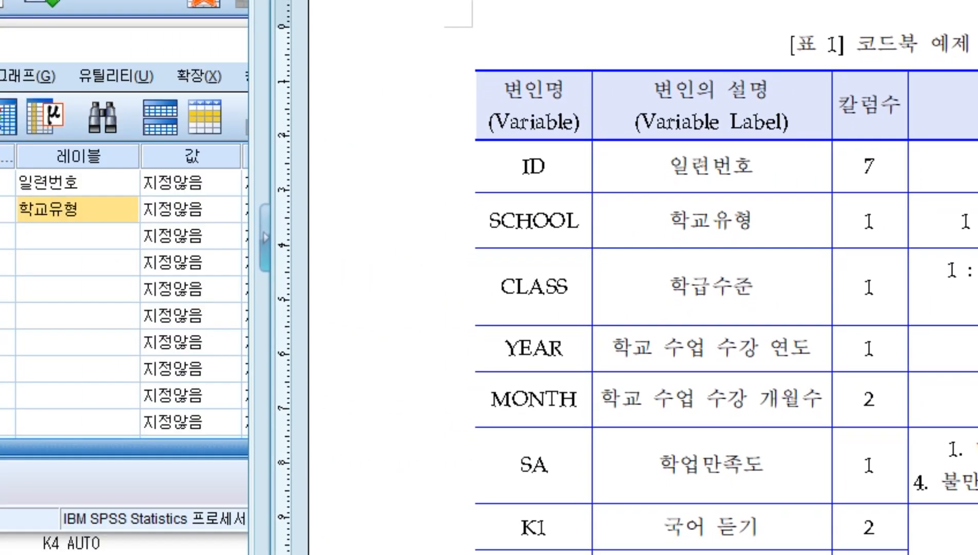
Label the CLASS variable 학급수준
{"action": "left_click", "coordinate": [59, 237]}
{"action": "left_click", "coordinate": [60, 237]}
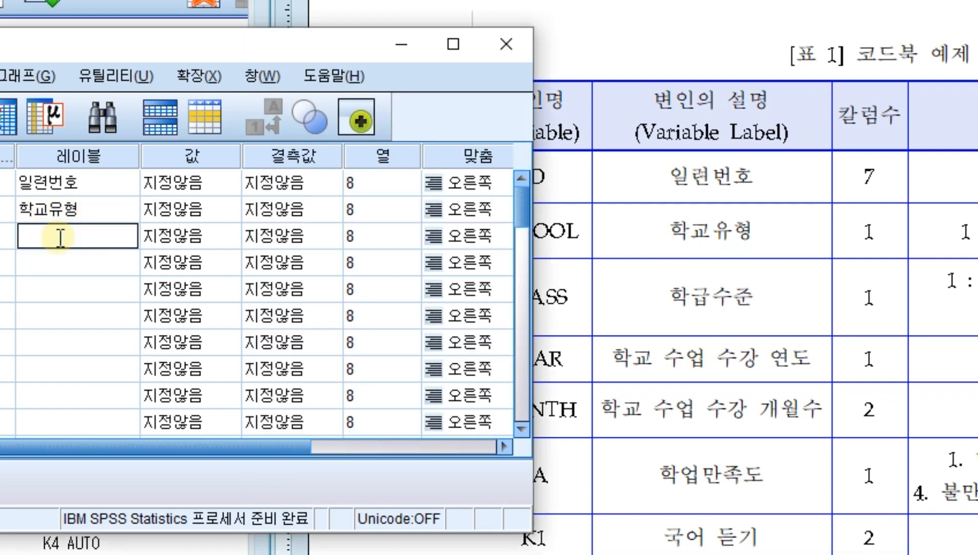
{"action": "type", "text": "한ㅂ급"}
{"action": "key", "text": "BackSpace"}
{"action": "key", "text": "BackSpace"}
{"action": "key", "text": "BackSpace"}
{"action": "key", "text": "BackSpace"}
{"action": "type", "text": "학급수준"}
{"action": "key", "text": "Return"}
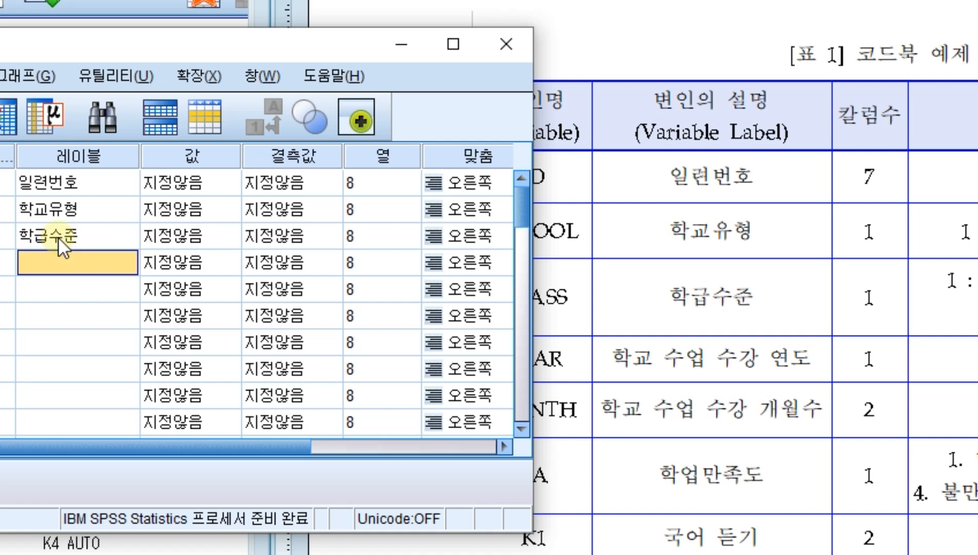
Label the YEAR variable 수강년도 and the MONTH variable 수강개월
{"action": "type", "text": "수강"}
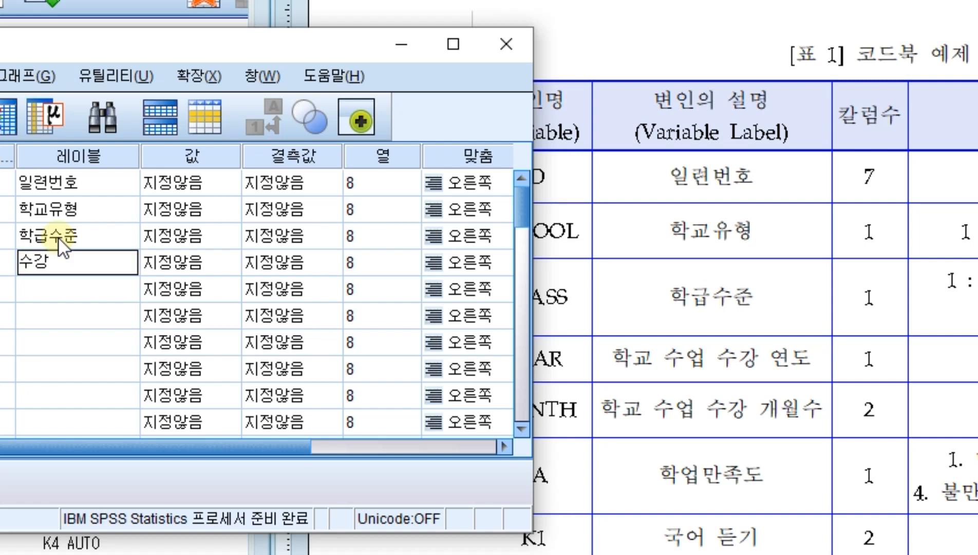
{"action": "type", "text": "년도"}
{"action": "key", "text": "Return"}
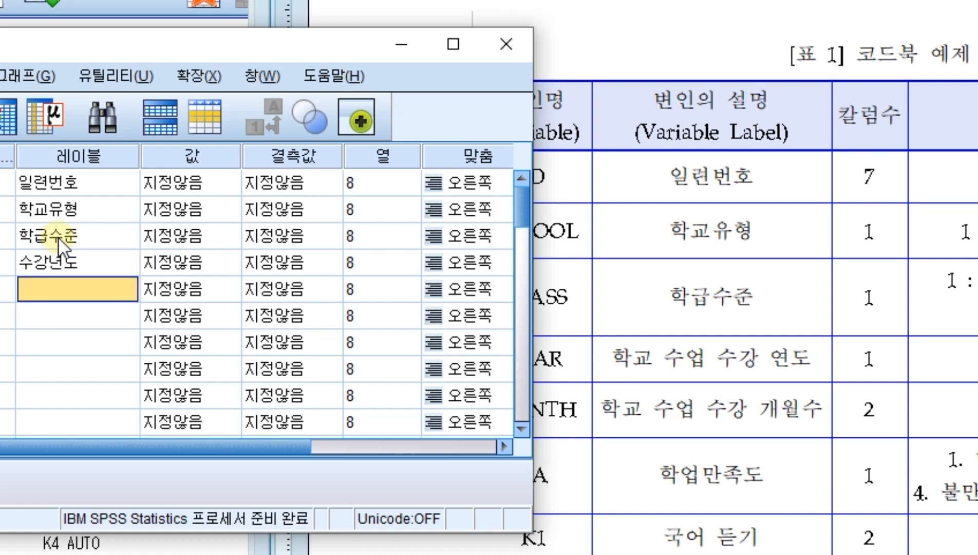
{"action": "type", "text": "수강개"}
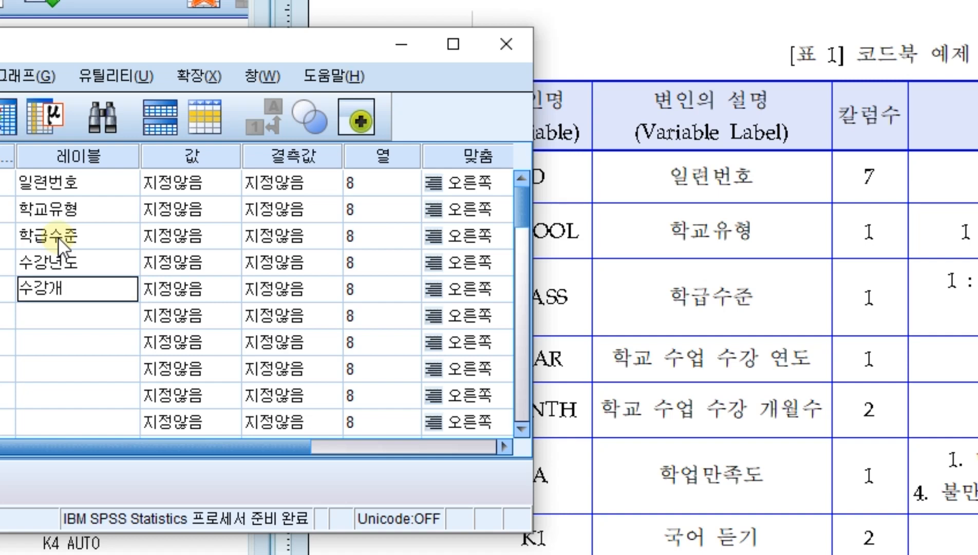
{"action": "type", "text": "월"}
{"action": "key", "text": "Return"}
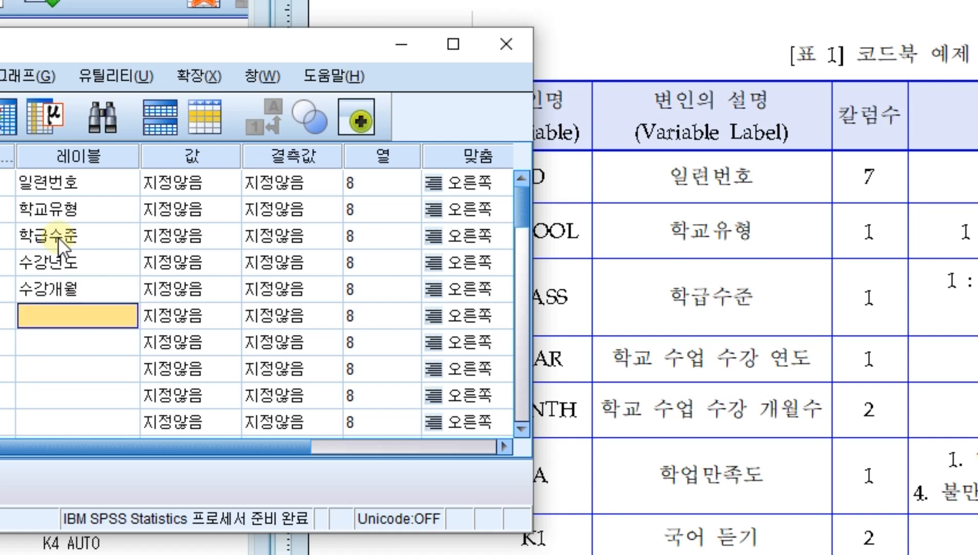
Label the SA variable 학업만족 and the K1 variable 국어듣기
{"action": "type", "text": "학업만족"}
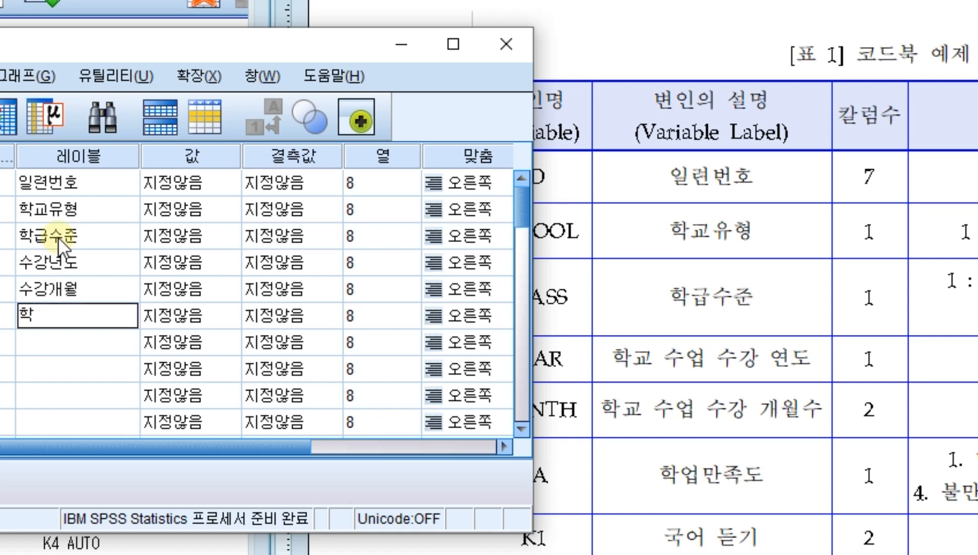
{"action": "key", "text": "Return"}
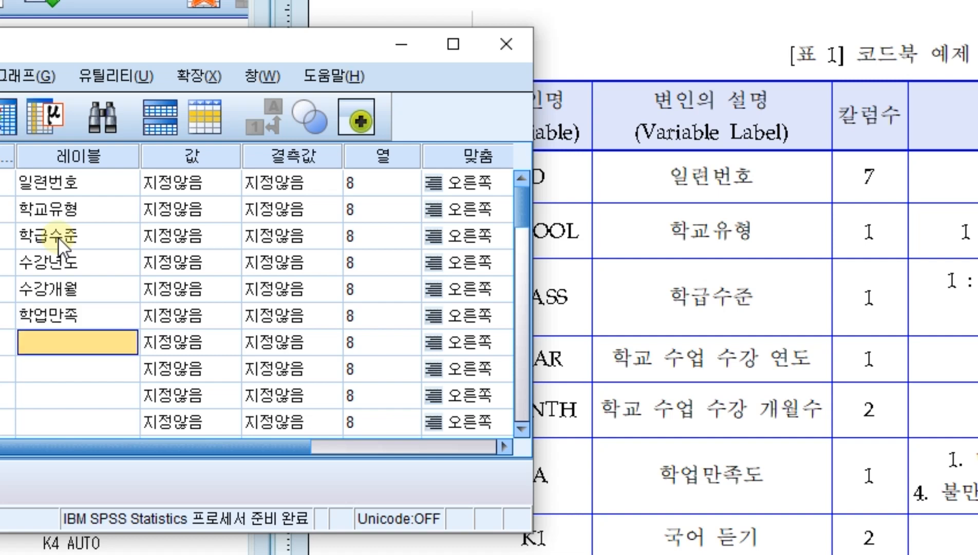
{"action": "type", "text": "국어듣기"}
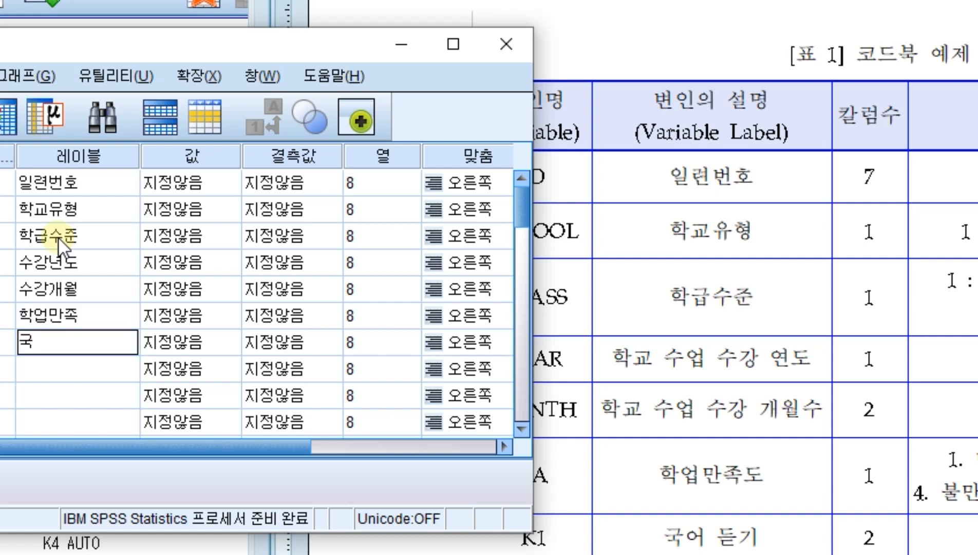
{"action": "key", "text": "Return"}
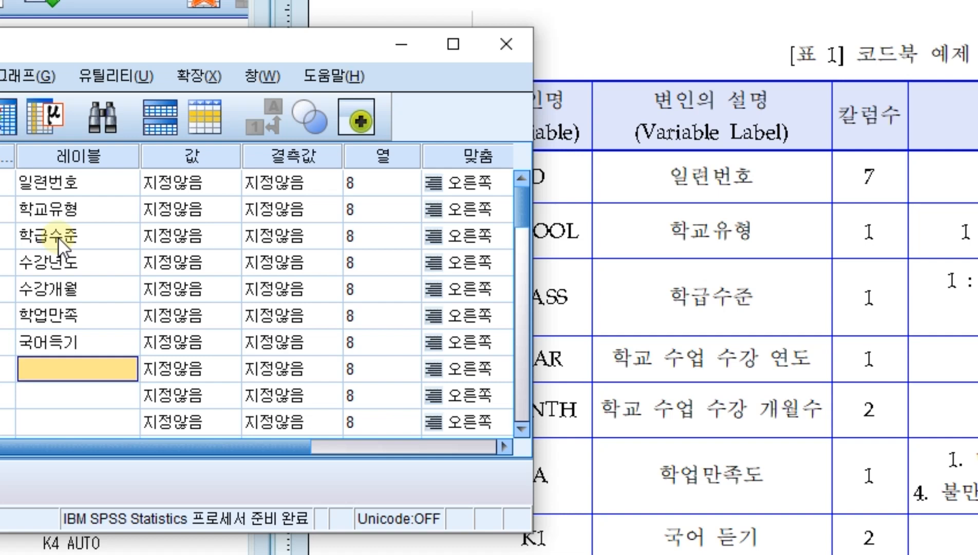
{"action": "key", "text": "Up"}
{"action": "key", "text": "F2"}
{"action": "key", "text": "Left"}
{"action": "key", "text": "Left"}
{"action": "key", "text": "Delete"}
{"action": "type", "text": "드"}
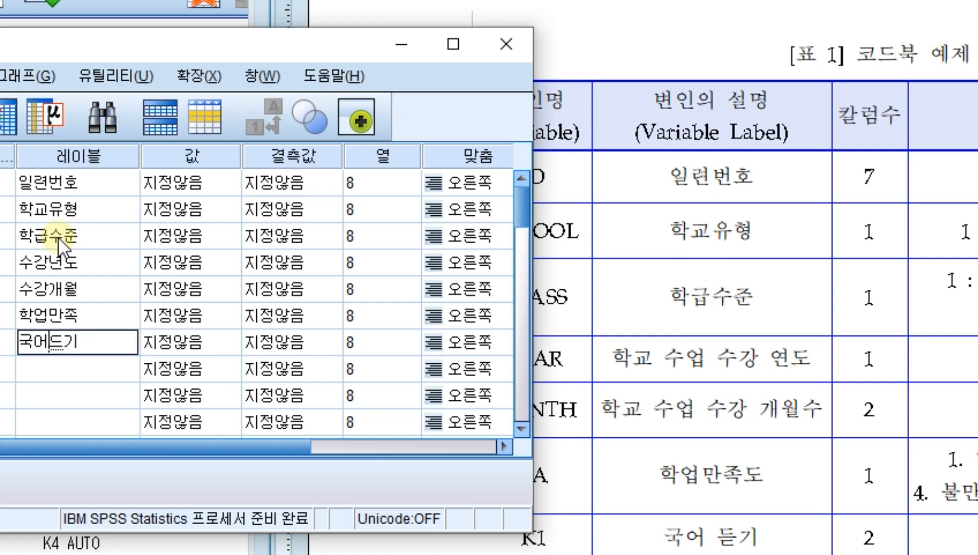
{"action": "type", "text": "ㄷ"}
{"action": "key", "text": "Return"}
Label the K2 variable 국어읽기, following the codebook
{"action": "scroll", "coordinate": [671, 391], "scroll_direction": "down", "scroll_amount": 7}
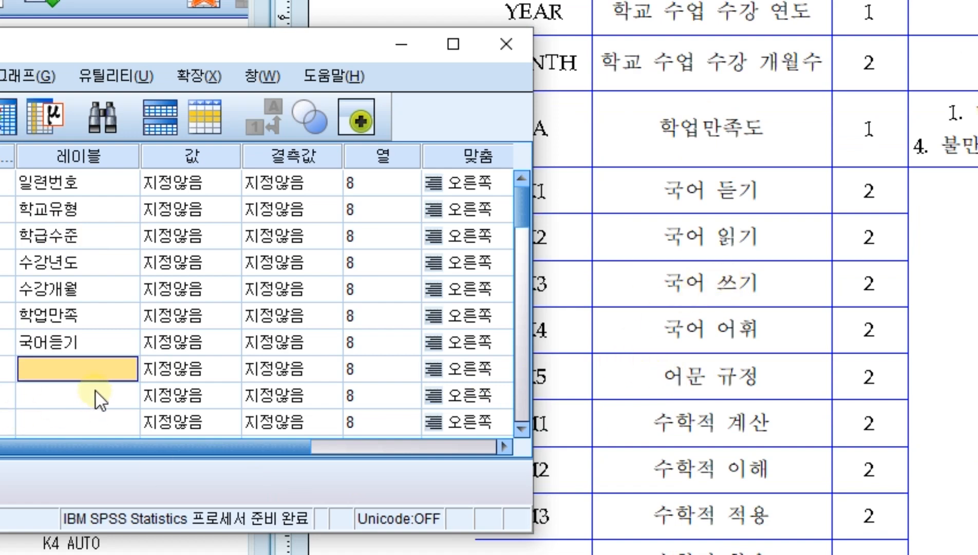
{"action": "type", "text": "국거읽기"}
{"action": "key", "text": "Return"}
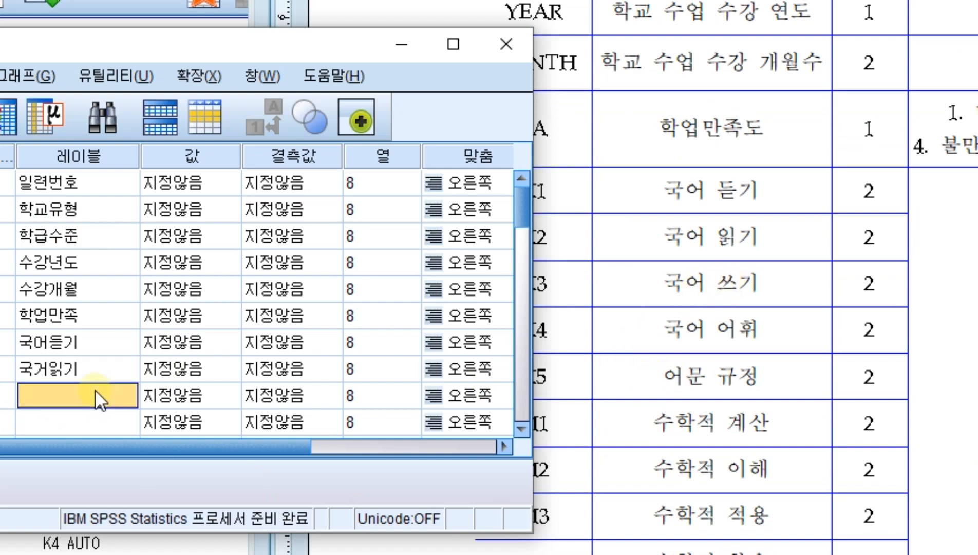
{"action": "type", "text": "우"}
{"action": "key", "text": "Up"}
{"action": "key", "text": "F2"}
{"action": "key", "text": "Right"}
{"action": "key", "text": "Delete"}
{"action": "type", "text": "어"}
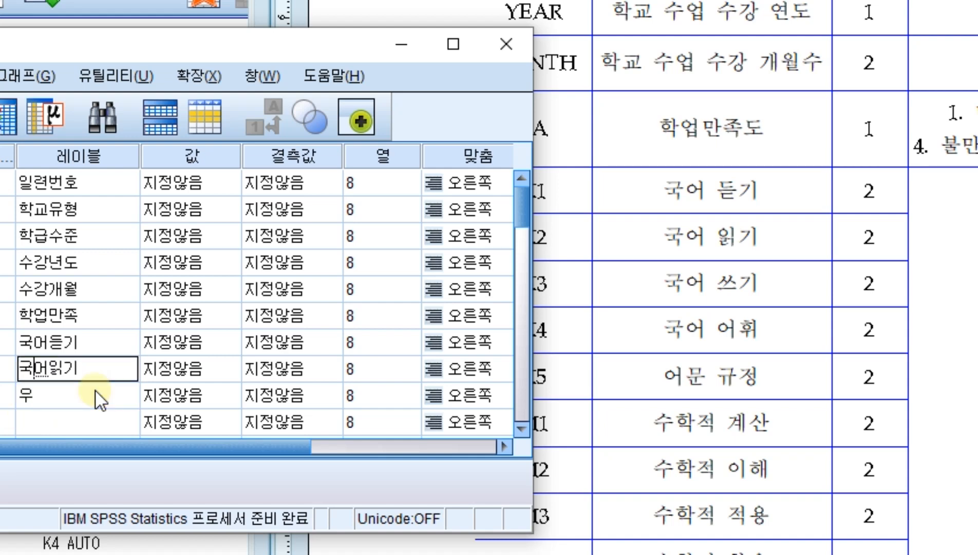
{"action": "key", "text": "Return"}
Label the K3 variable 국어쓰기, replacing the stray character in its label
{"action": "key", "text": "BackSpace"}
{"action": "type", "text": "국어쓰기"}
{"action": "key", "text": "Return"}
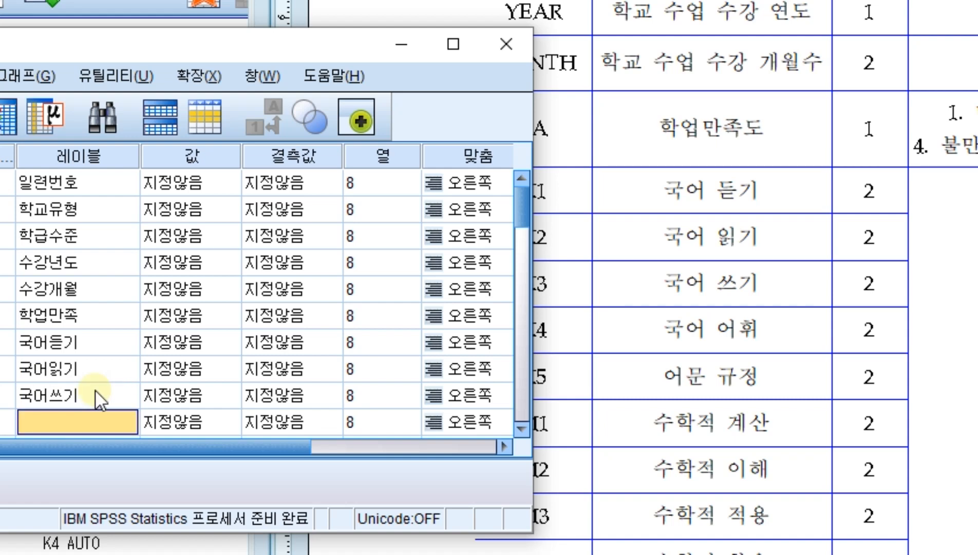
Label the K4 variable 국어어휘
{"action": "type", "text": "국거어휘"}
{"action": "key", "text": "Return"}
{"action": "left_click", "coordinate": [95, 390]}
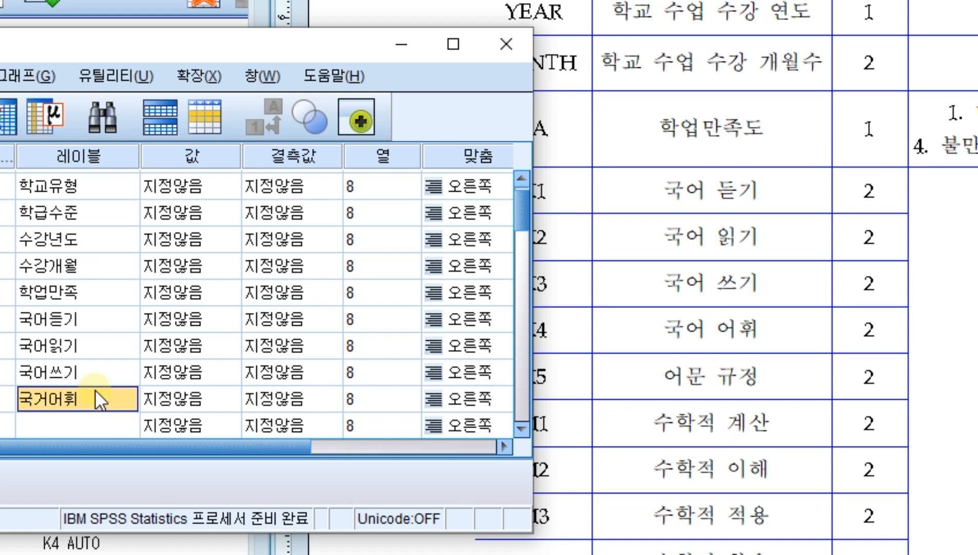
{"action": "left_click", "coordinate": [95, 390]}
{"action": "key", "text": "Left"}
{"action": "key", "text": "Left"}
{"action": "key", "text": "Left"}
{"action": "key", "text": "Delete"}
{"action": "type", "text": "어"}
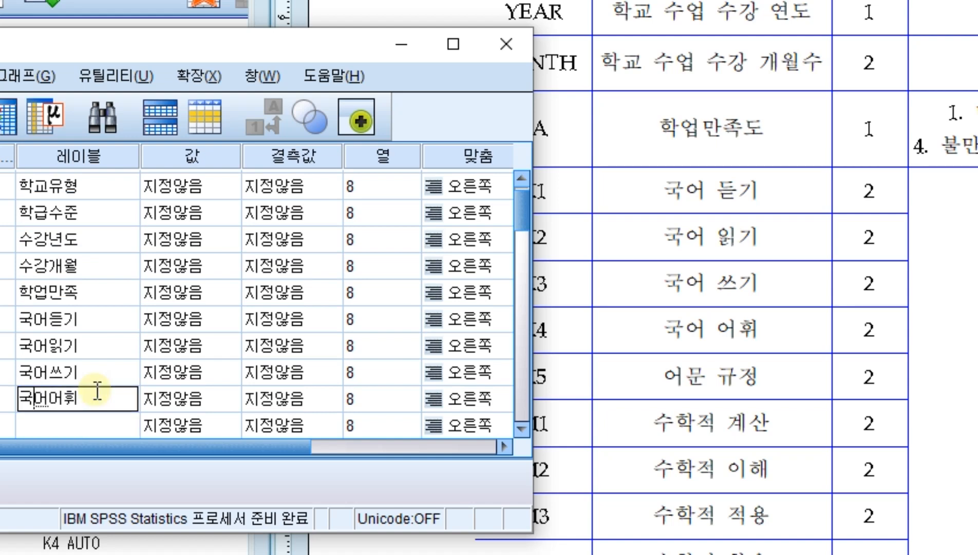
{"action": "key", "text": "Return"}
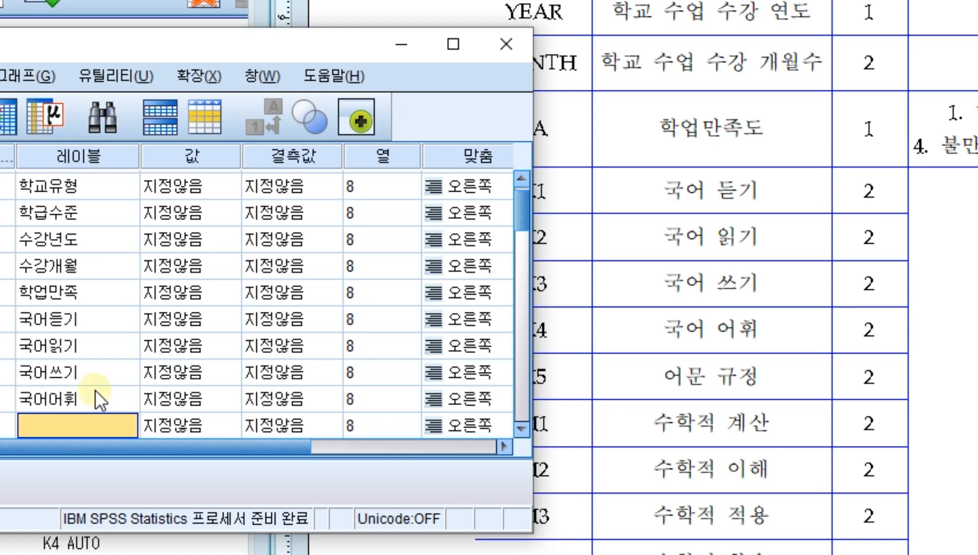
Label the K5 variable 어문규정 and the M1 variable 수학계산
{"action": "type", "text": "어문규정"}
{"action": "key", "text": "Return"}
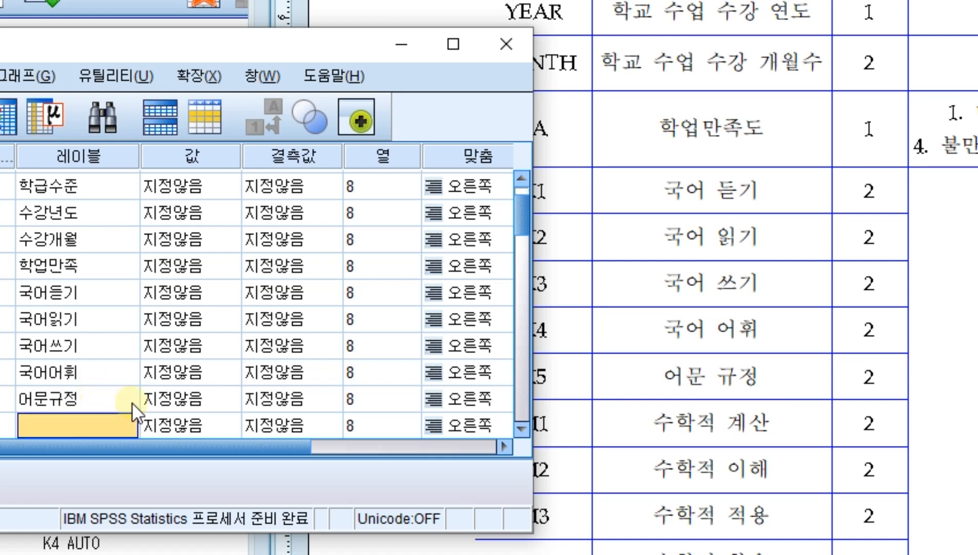
{"action": "type", "text": "수학계산"}
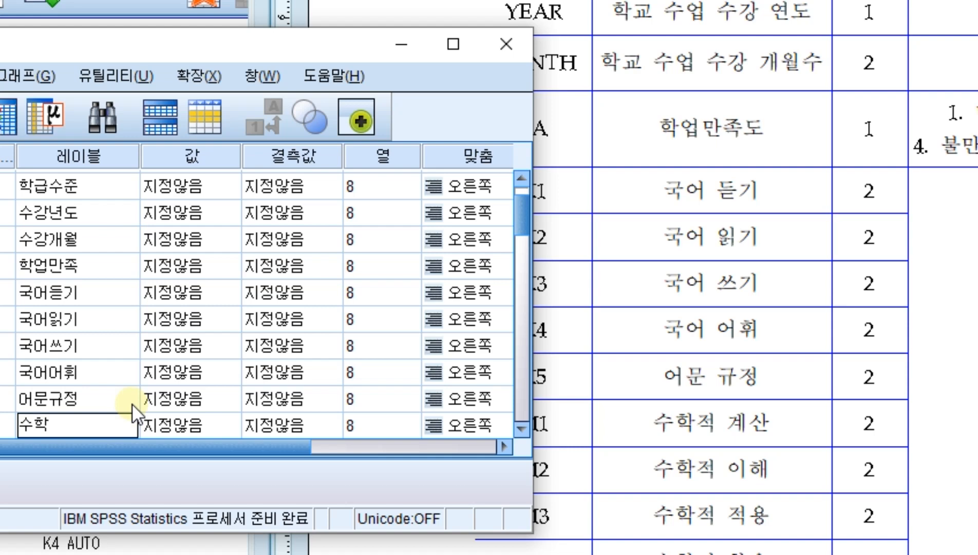
{"action": "key", "text": "Return"}
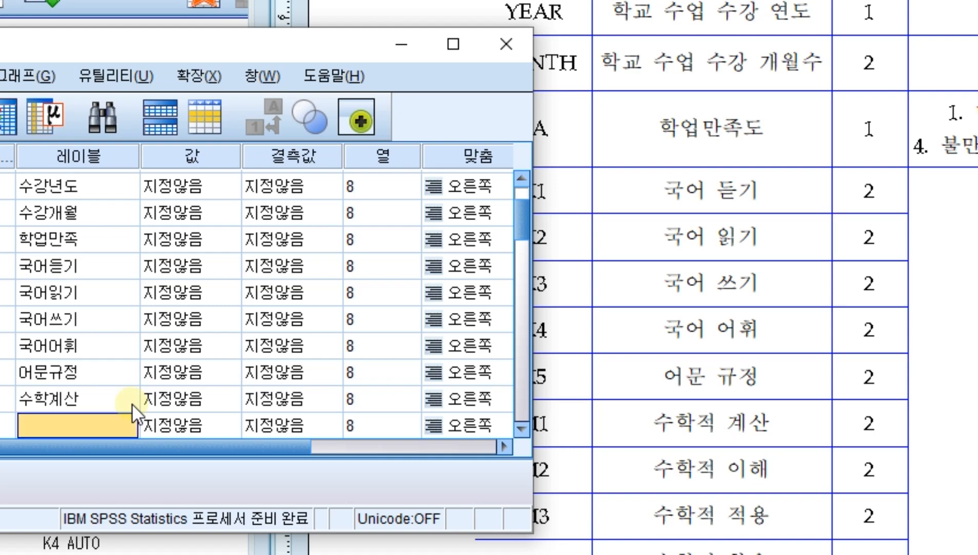
Label the M2 variable 수학이해 and the M3 variable 수학적용
{"action": "type", "text": "수학"}
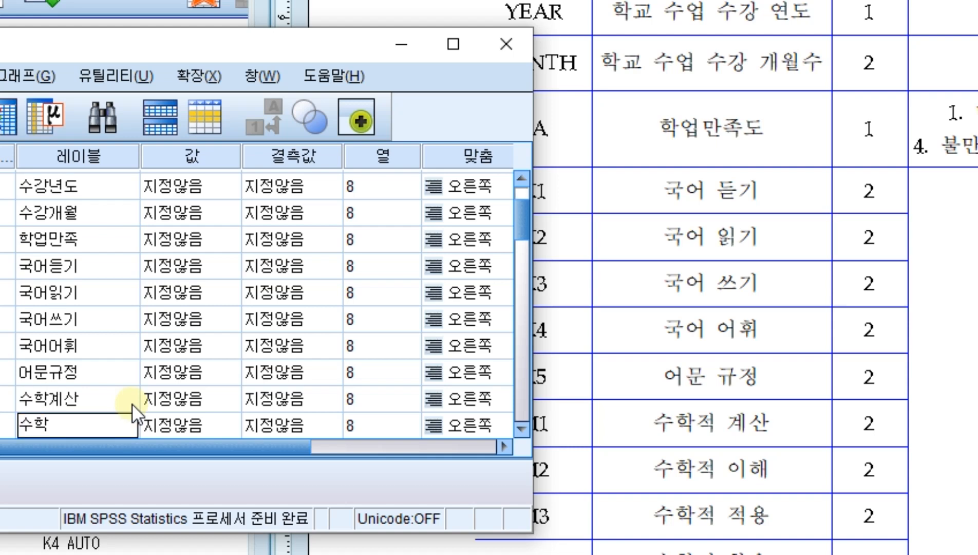
{"action": "type", "text": "이해"}
{"action": "key", "text": "Return"}
{"action": "type", "text": "ㅅ"}
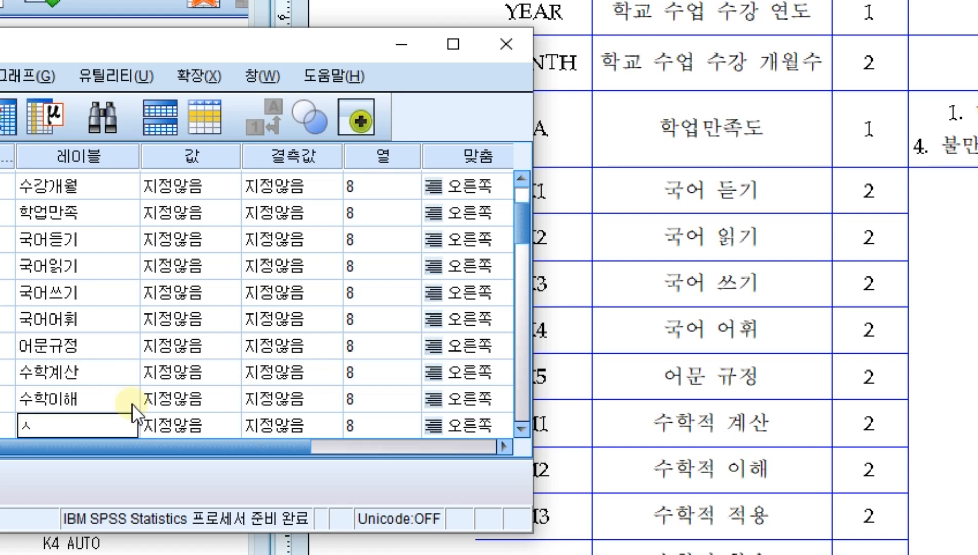
{"action": "key", "text": "BackSpace"}
{"action": "type", "text": "수학적용"}
{"action": "key", "text": "Return"}
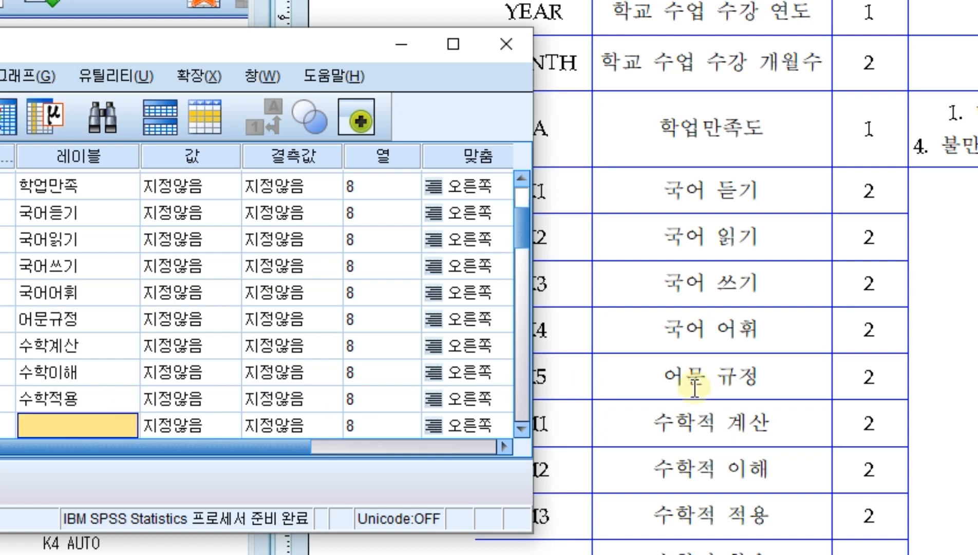
Label the M4 variable 수학활용 and the M5 variable 수학해결
{"action": "scroll", "coordinate": [683, 389], "scroll_direction": "down", "scroll_amount": 3}
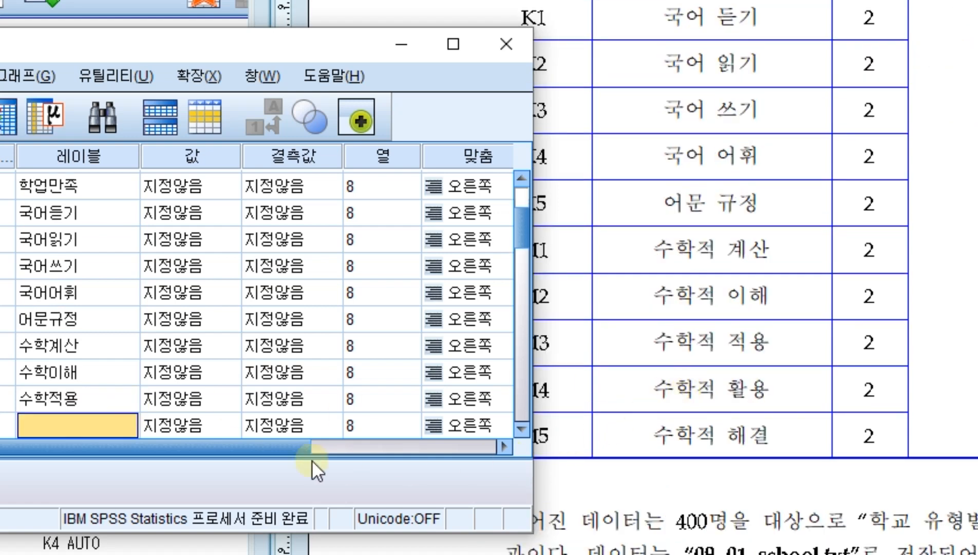
{"action": "double_click", "coordinate": [90, 425]}
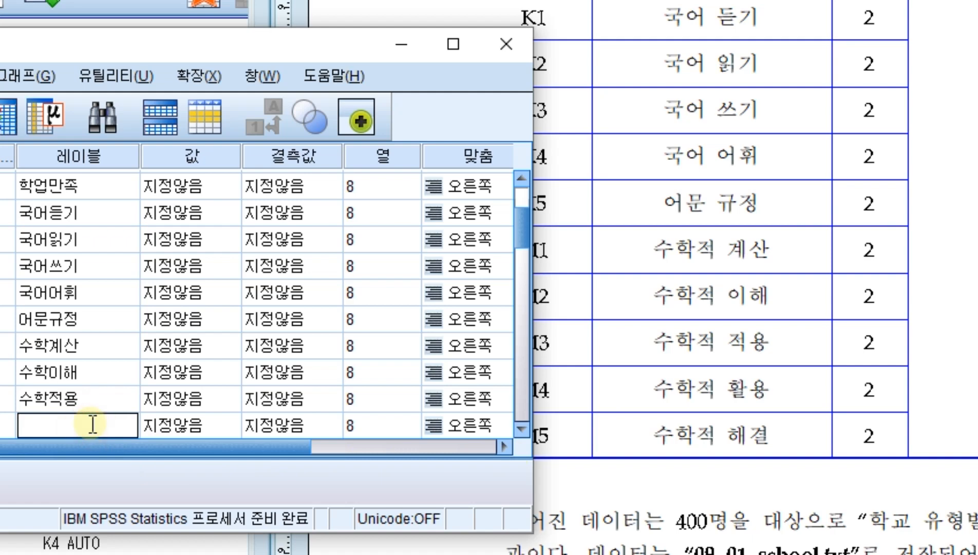
{"action": "type", "text": "ㅅ구"}
{"action": "key", "text": "BackSpace"}
{"action": "key", "text": "BackSpace"}
{"action": "key", "text": "BackSpace"}
{"action": "type", "text": "숳학활용"}
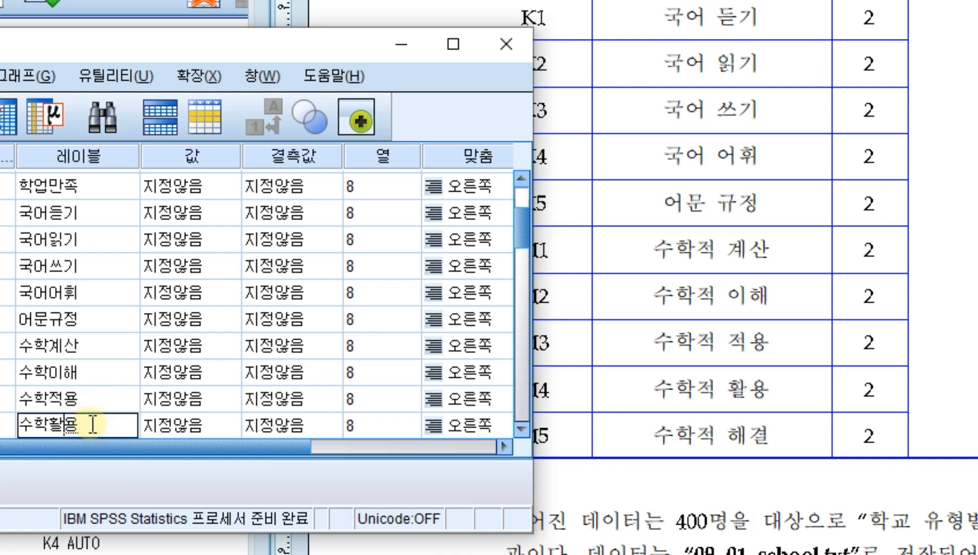
{"action": "key", "text": "Return"}
{"action": "type", "text": "수학해결"}
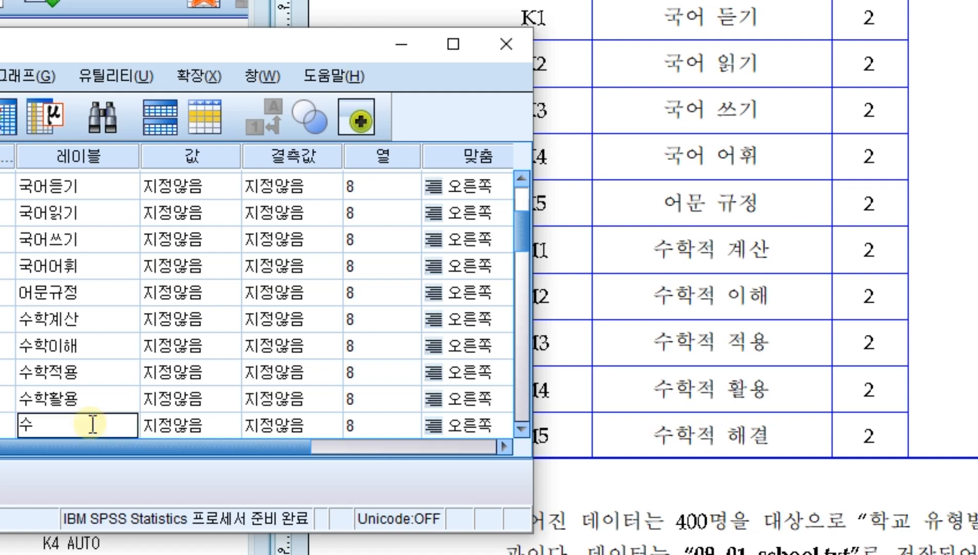
{"action": "key", "text": "Return"}
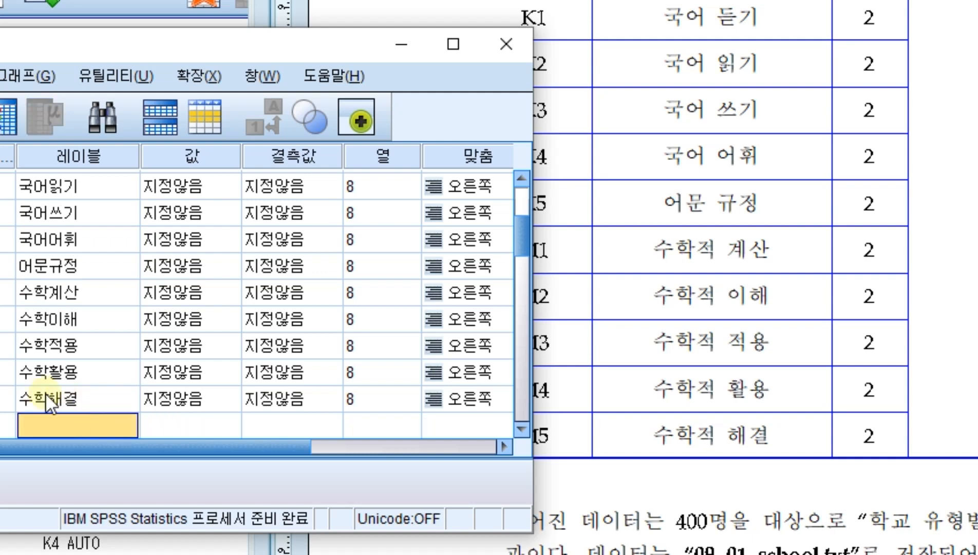
Bring the whole data editor into view and start saving the dataset under another name in the SPSS folder
{"action": "left_click_drag", "start_coordinate": [267, 48], "coordinate": [705, 23]}
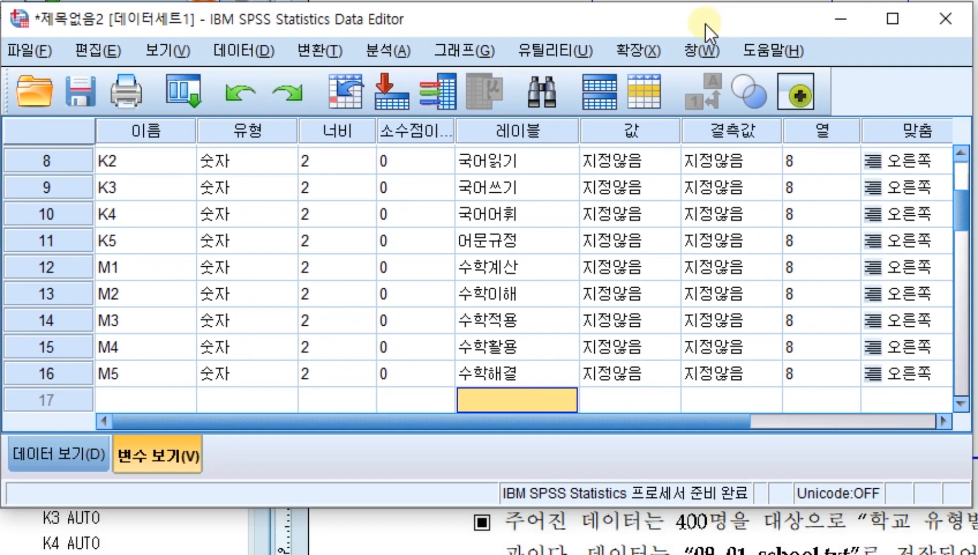
{"action": "scroll", "coordinate": [509, 305], "scroll_direction": "up", "scroll_amount": 3}
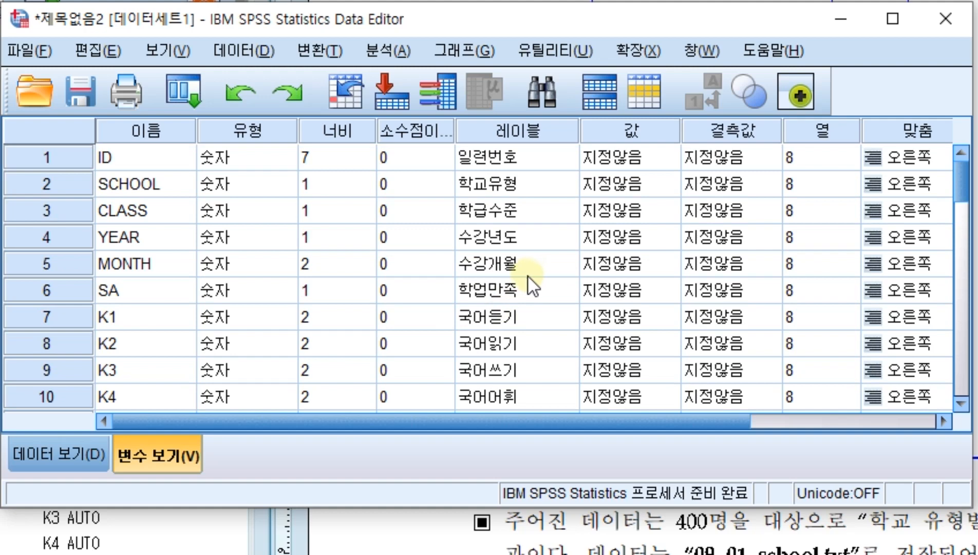
{"action": "left_click", "coordinate": [38, 50]}
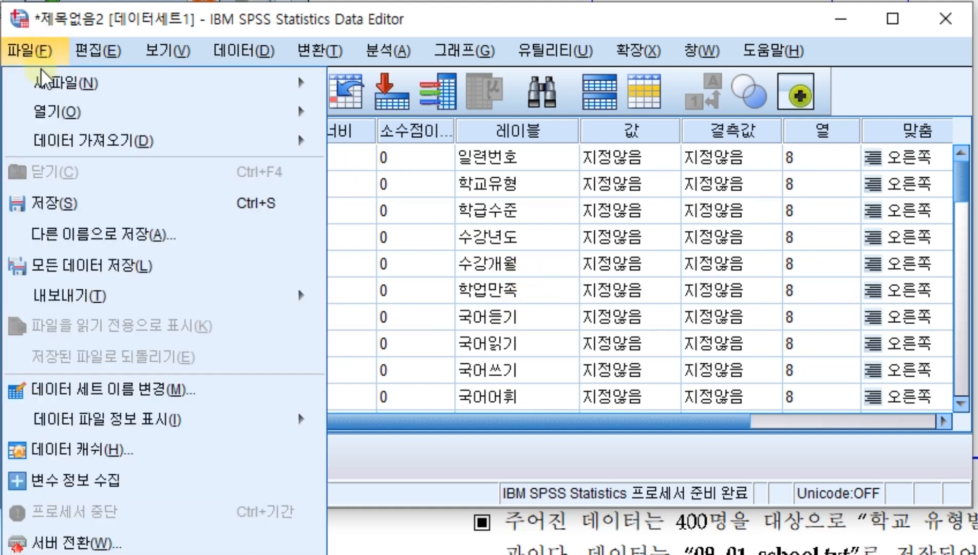
{"action": "left_click", "coordinate": [66, 234]}
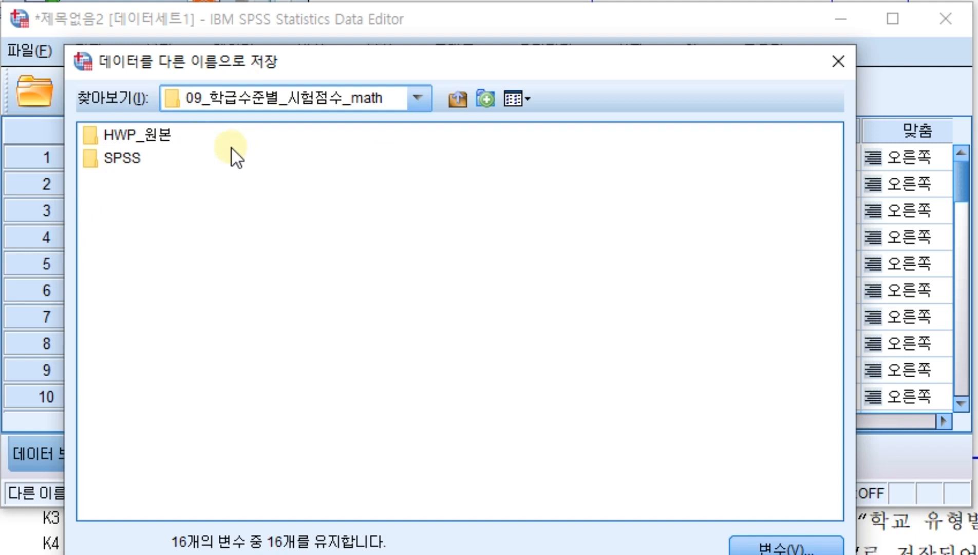
{"action": "double_click", "coordinate": [118, 161]}
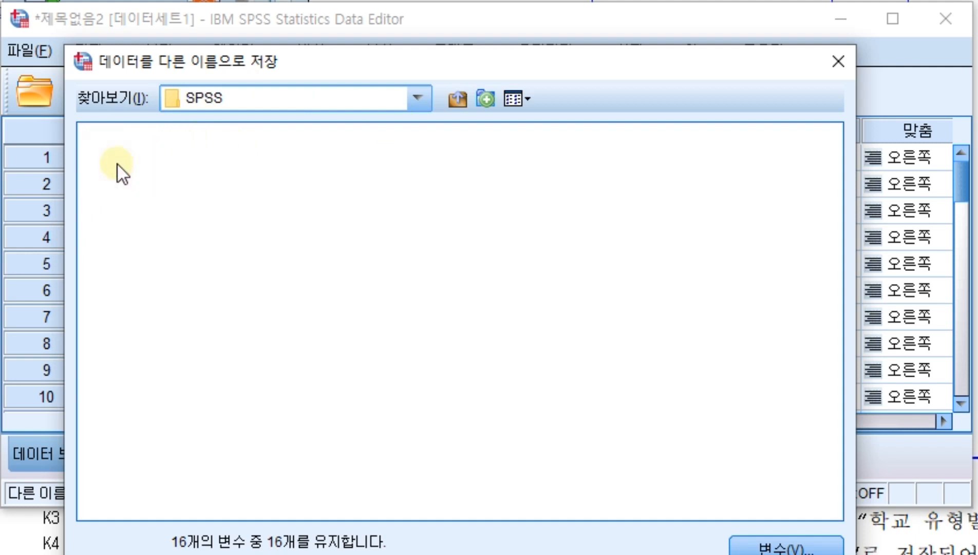
{"action": "left_click_drag", "start_coordinate": [499, 64], "coordinate": [494, 0]}
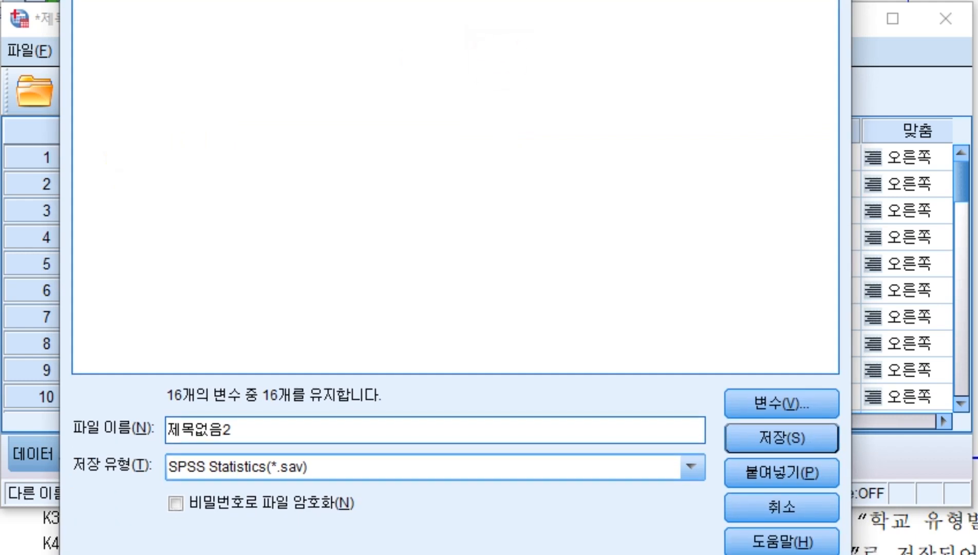
Name the file 09_01_000_불러오기 and save it in the SPSS Statistics (*.sav) format
{"action": "double_click", "coordinate": [246, 430]}
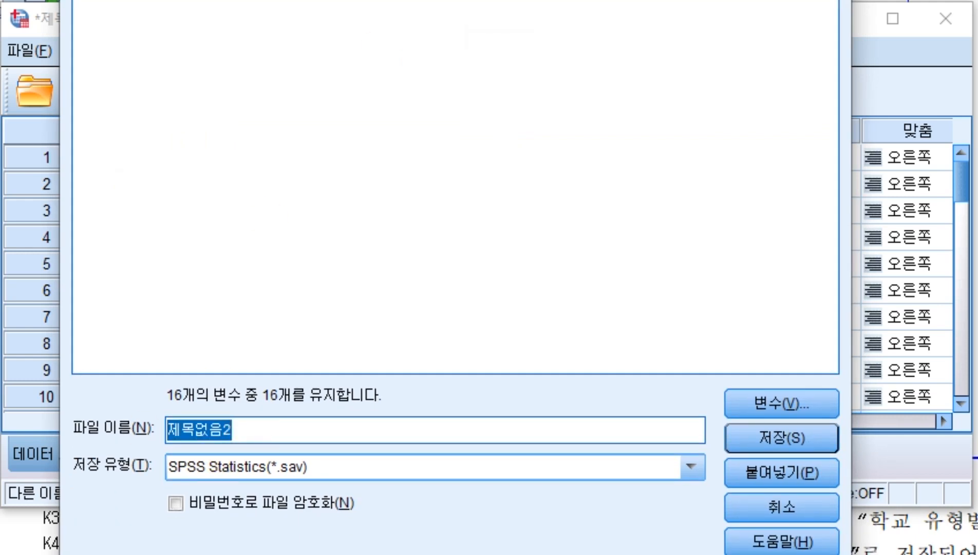
{"action": "type", "text": "09"}
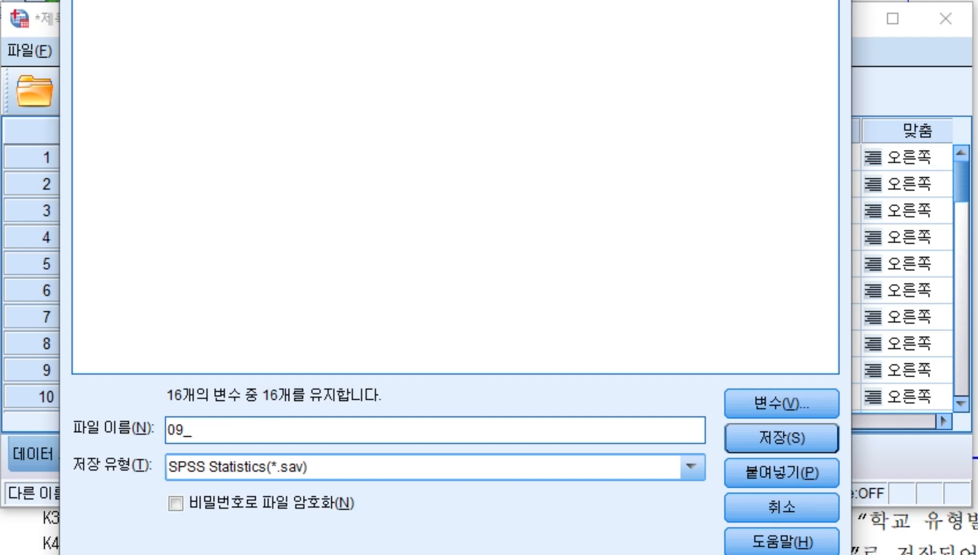
{"action": "type", "text": "_01"}
{"action": "type", "text": "_000"}
{"action": "type", "text": "_dn"}
{"action": "key", "text": "BackSpace"}
{"action": "type", "text": "불러오기"}
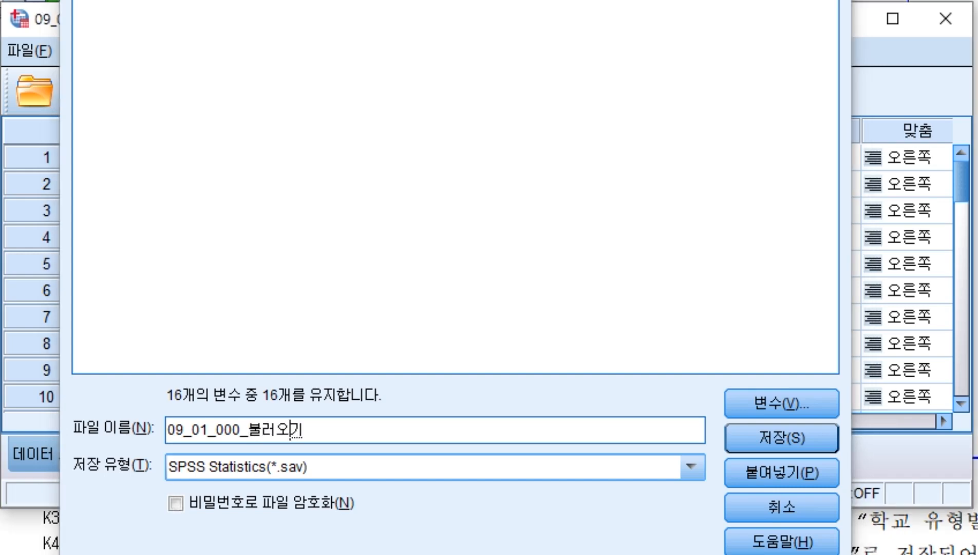
{"action": "key", "text": "Return"}
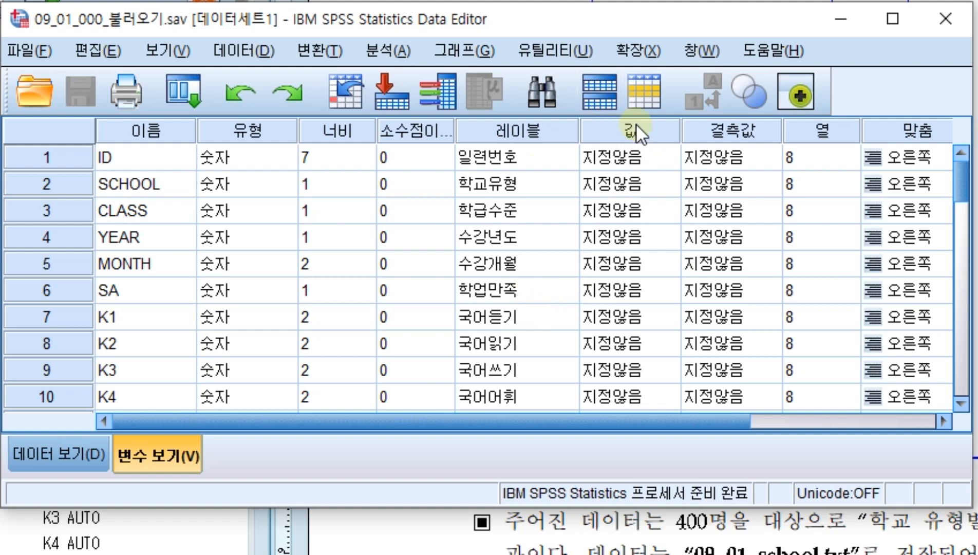
Place the data editor beside the codebook document, with the first variables of the codebook table in view
{"action": "left_click_drag", "start_coordinate": [627, 23], "coordinate": [205, 23]}
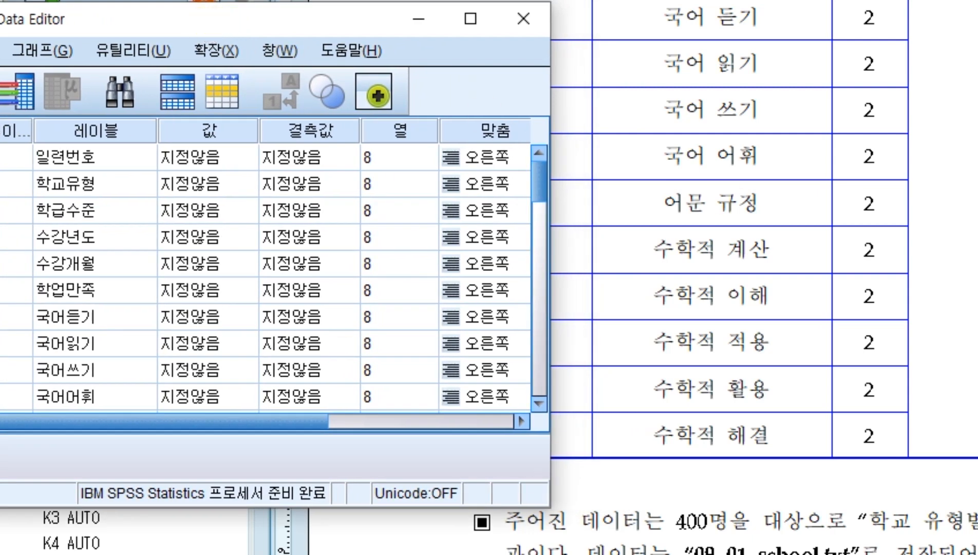
{"action": "scroll", "coordinate": [764, 277], "scroll_direction": "up", "scroll_amount": 10}
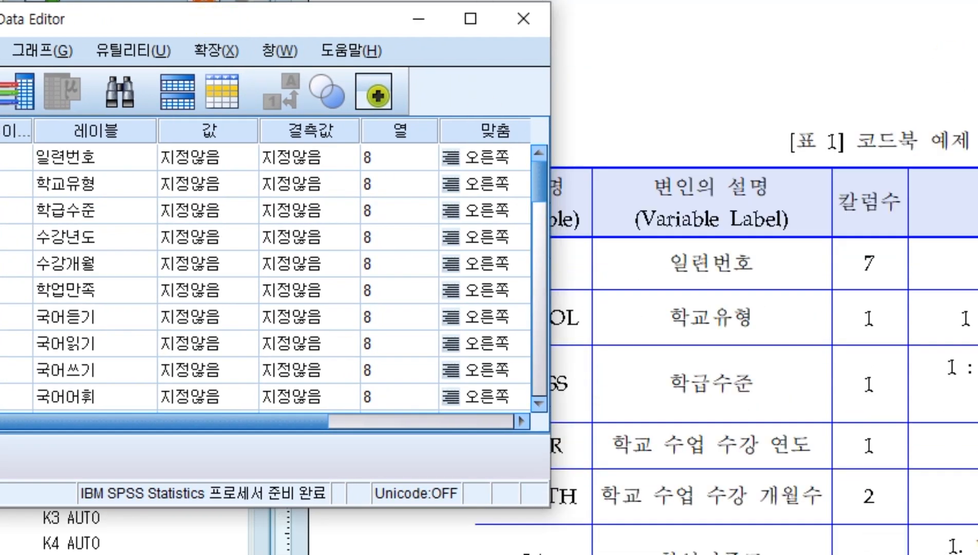
Bring the codebook's value descriptions into view beside the data editor and add the value label 1 = 공립 to the 학교유형 variable
{"action": "left_click_drag", "start_coordinate": [764, 0], "coordinate": [459, 0]}
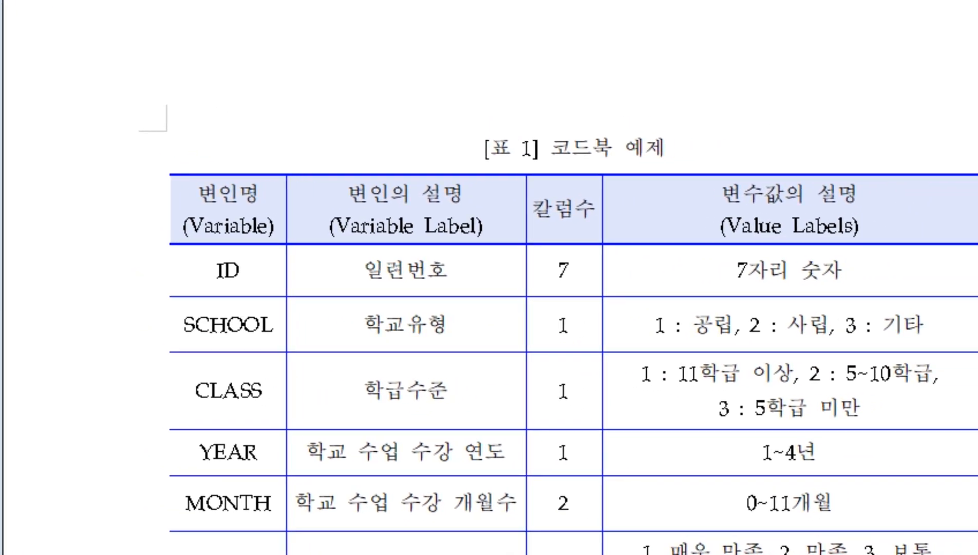
{"action": "key", "text": "alt+Tab"}
{"action": "left_click", "coordinate": [189, 188]}
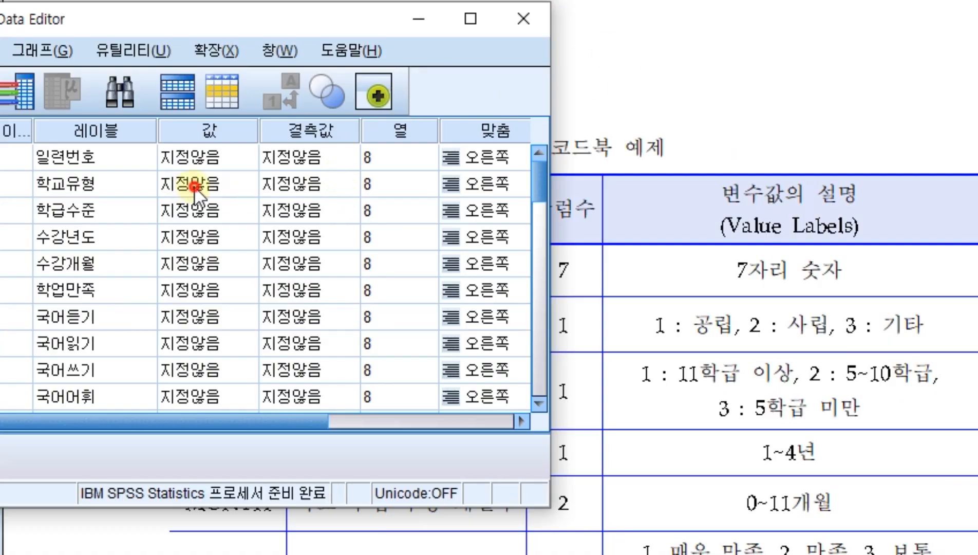
{"action": "left_click", "coordinate": [244, 184]}
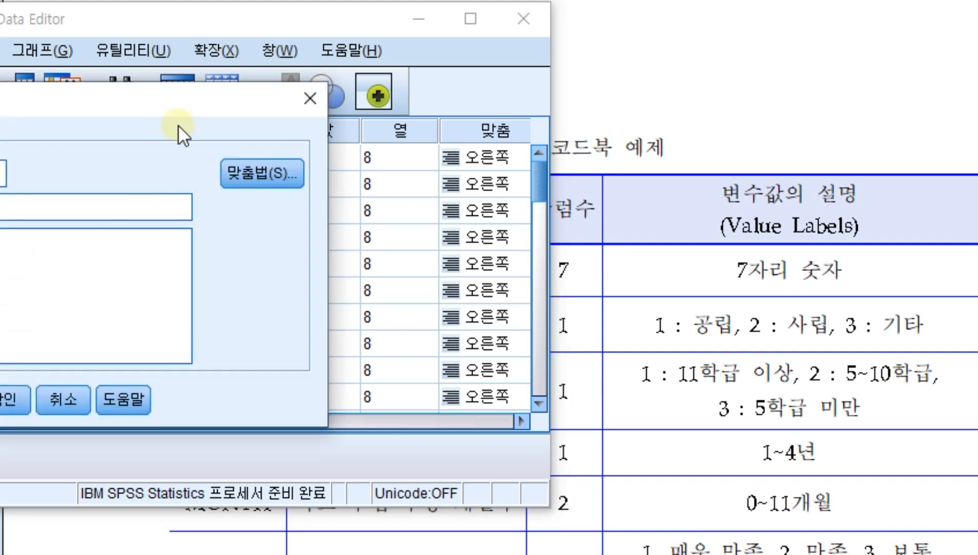
{"action": "left_click_drag", "start_coordinate": [160, 106], "coordinate": [435, 107]}
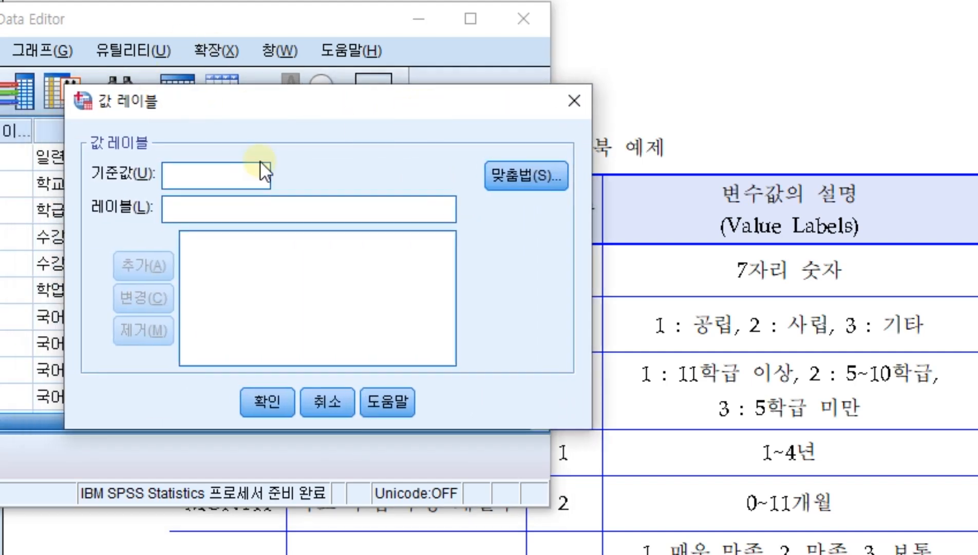
{"action": "type", "text": "1"}
{"action": "left_click", "coordinate": [200, 206]}
{"action": "type", "text": "공"}
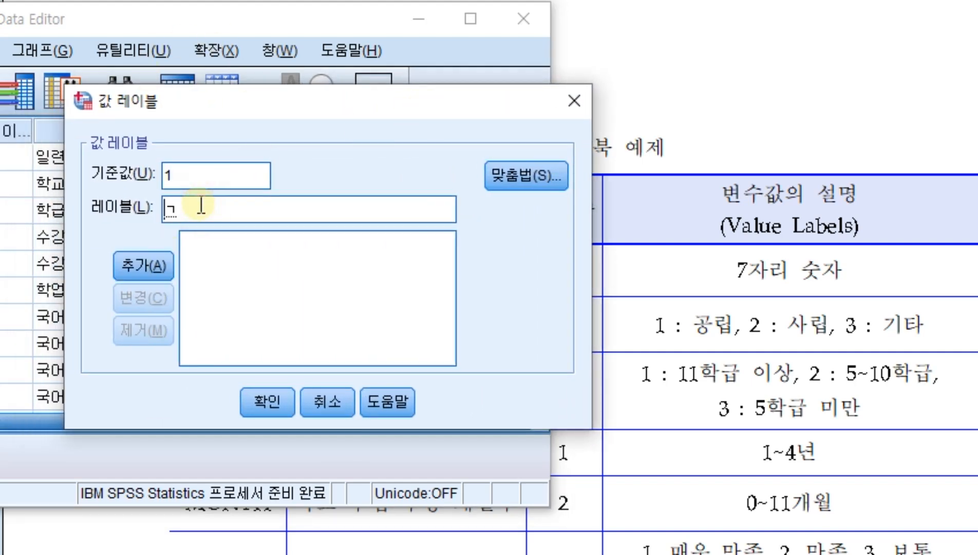
{"action": "type", "text": "립"}
{"action": "key", "text": "Return"}
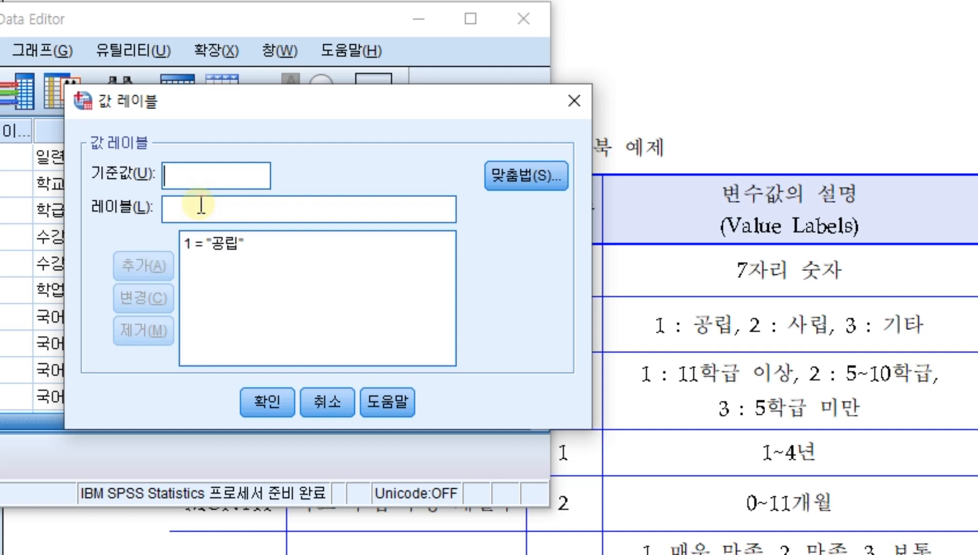
Add the value labels 2 = 사립 and 3 = 기타 to the 학교유형 variable
{"action": "type", "text": "2"}
{"action": "left_click", "coordinate": [201, 206]}
{"action": "type", "text": "사립"}
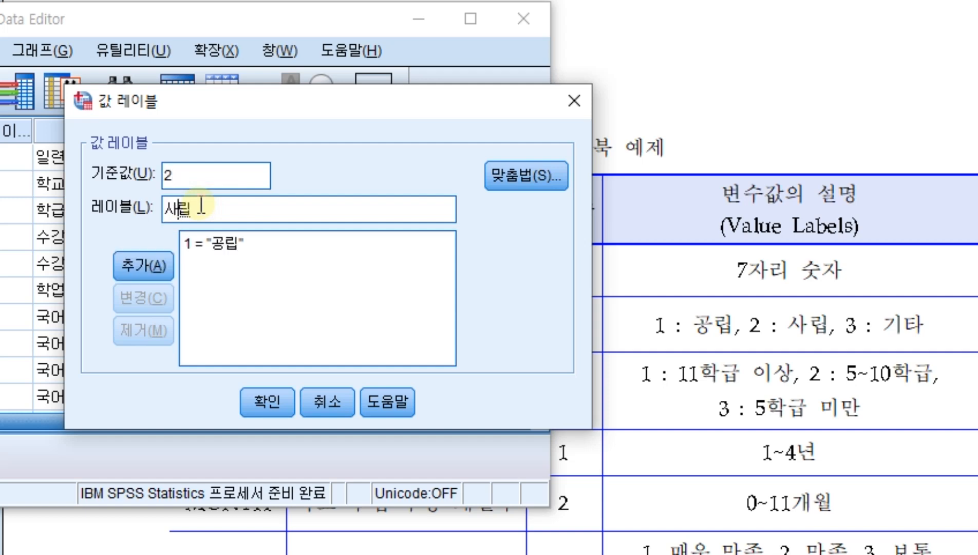
{"action": "key", "text": "Return"}
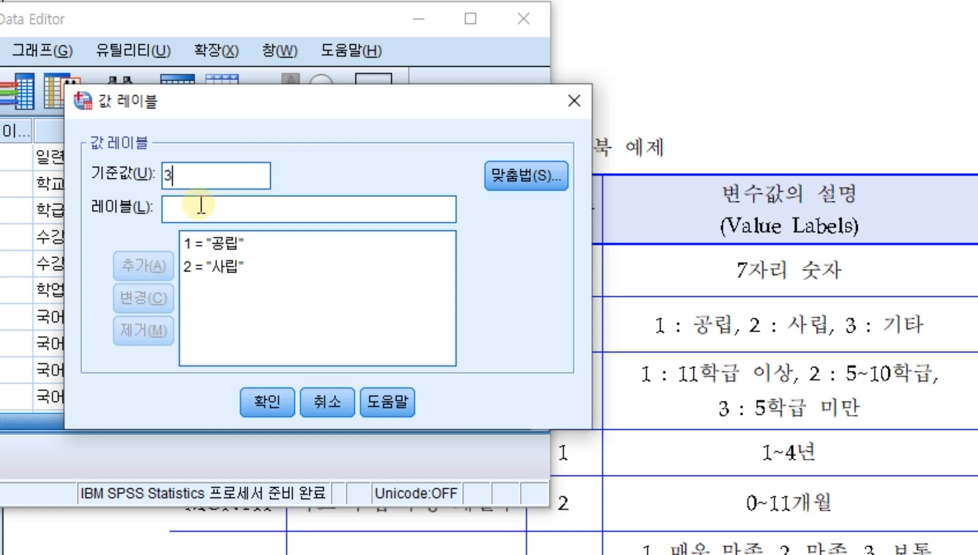
{"action": "type", "text": "기타"}
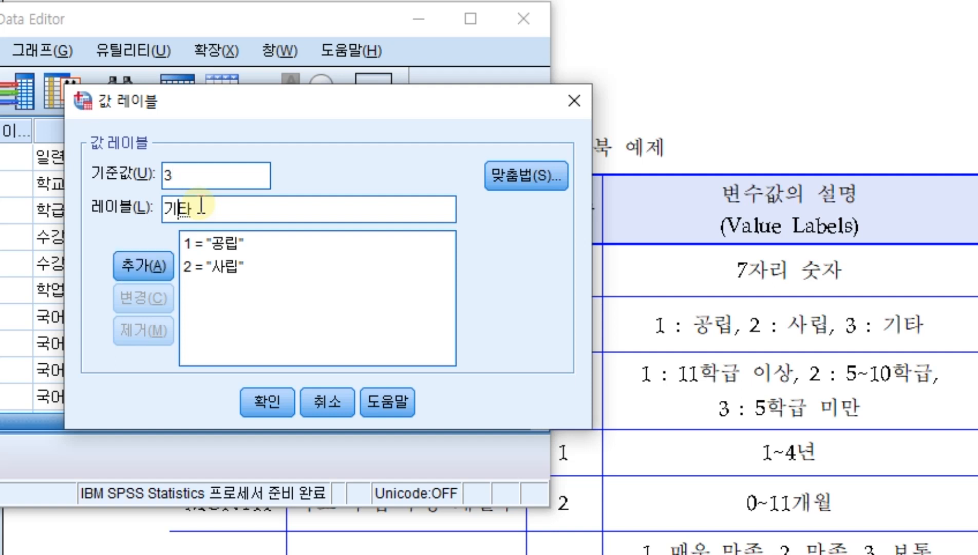
{"action": "key", "text": "Return"}
Add the value label 9 = 무응답 to the 학교유형 variable and apply its value labels
{"action": "type", "text": "9"}
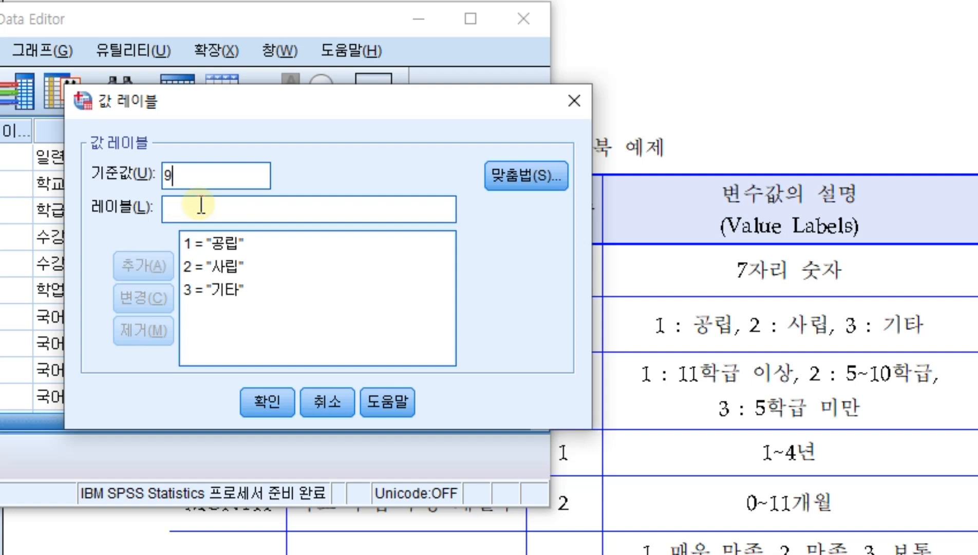
{"action": "left_click", "coordinate": [202, 246]}
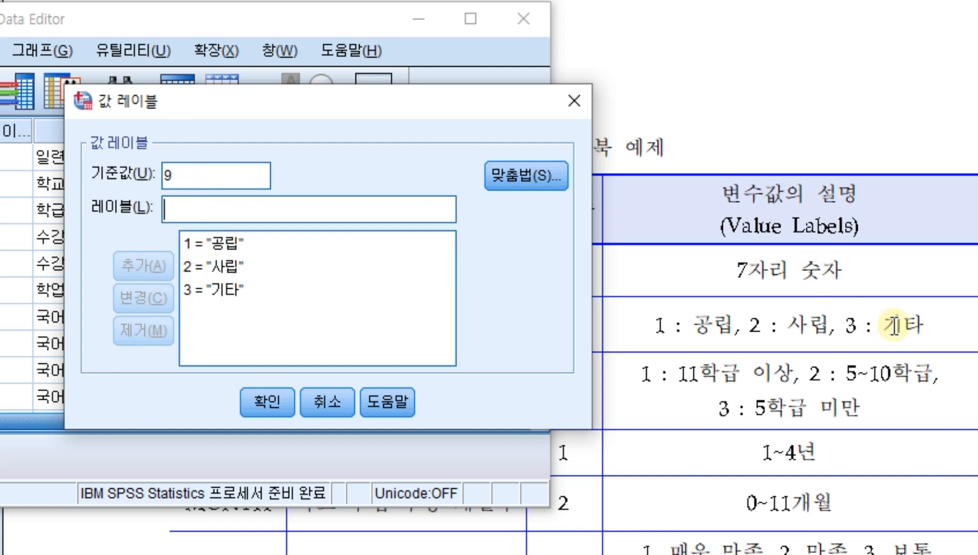
{"action": "type", "text": "무"}
{"action": "type", "text": "드"}
{"action": "key", "text": "BackSpace"}
{"action": "key", "text": "BackSpace"}
{"action": "key", "text": "BackSpace"}
{"action": "type", "text": "무응다"}
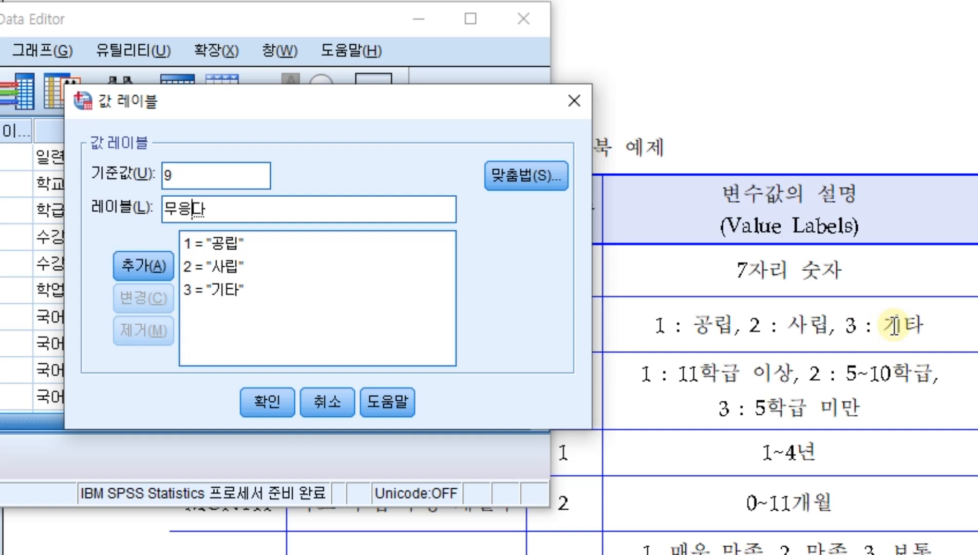
{"action": "left_click", "coordinate": [135, 264]}
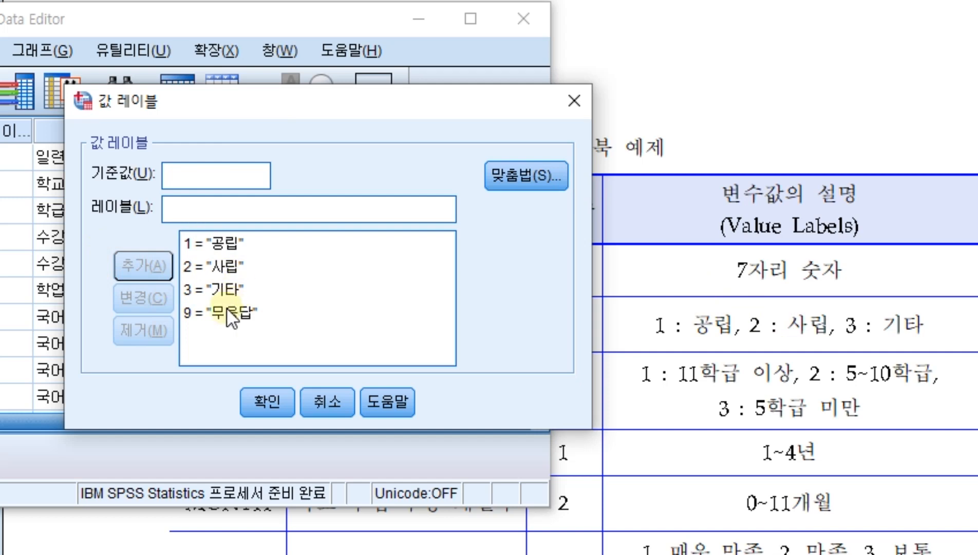
{"action": "left_click", "coordinate": [267, 402]}
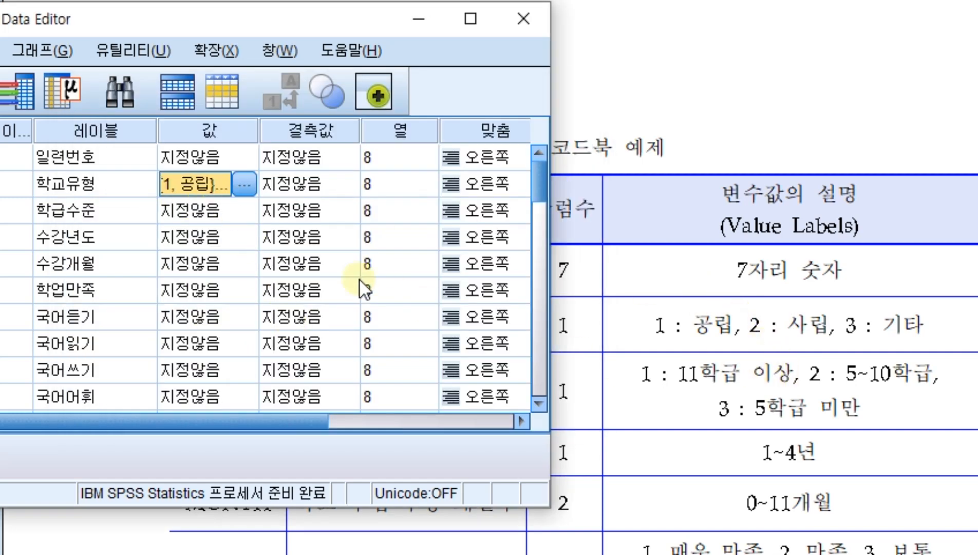
Start the value labels of the 학급수준 variable with 1 = 11학급 이상
{"action": "left_click", "coordinate": [242, 210]}
{"action": "left_click", "coordinate": [244, 210]}
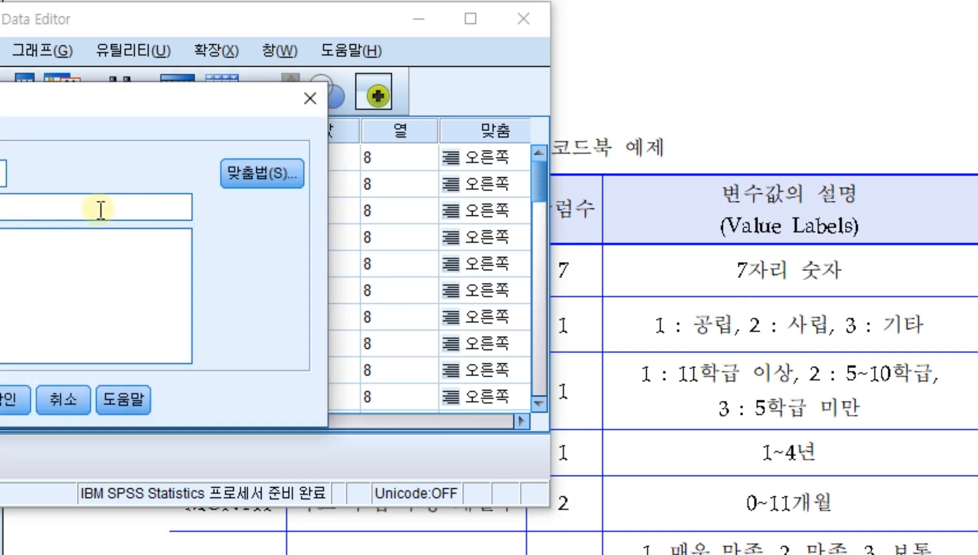
{"action": "left_click_drag", "start_coordinate": [131, 98], "coordinate": [426, 72]}
{"action": "type", "text": "1"}
{"action": "left_click", "coordinate": [270, 167]}
{"action": "type", "text": "11학급 이사"}
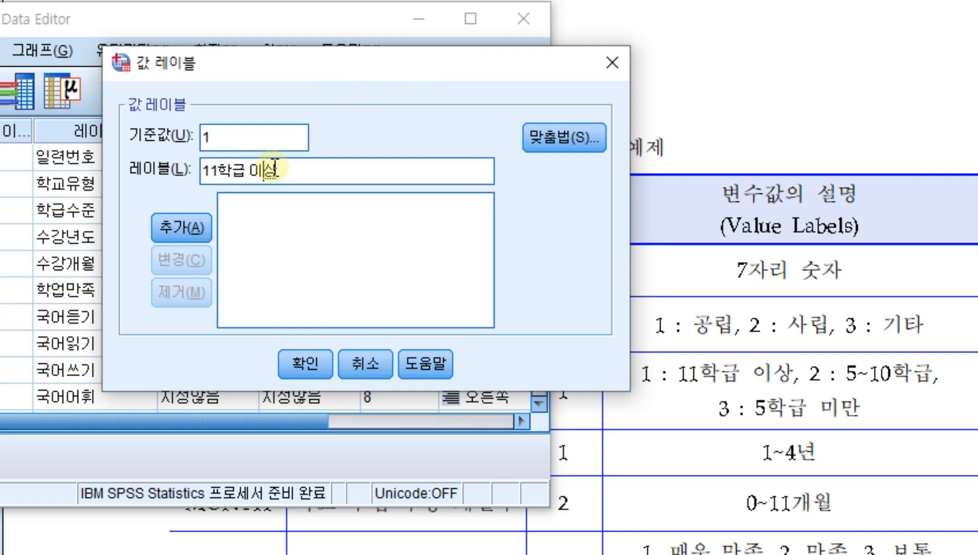
{"action": "left_click", "coordinate": [193, 225]}
Add the value label 2 = 5~10학급 to the 학급수준 variable
{"action": "type", "text": "2"}
{"action": "left_click", "coordinate": [228, 169]}
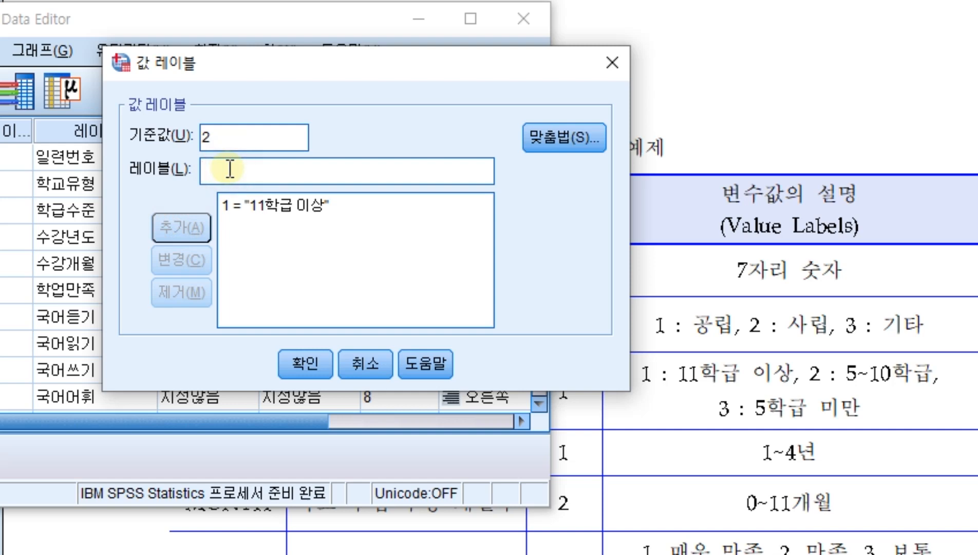
{"action": "type", "text": "5~10학급"}
{"action": "key", "text": "Return"}
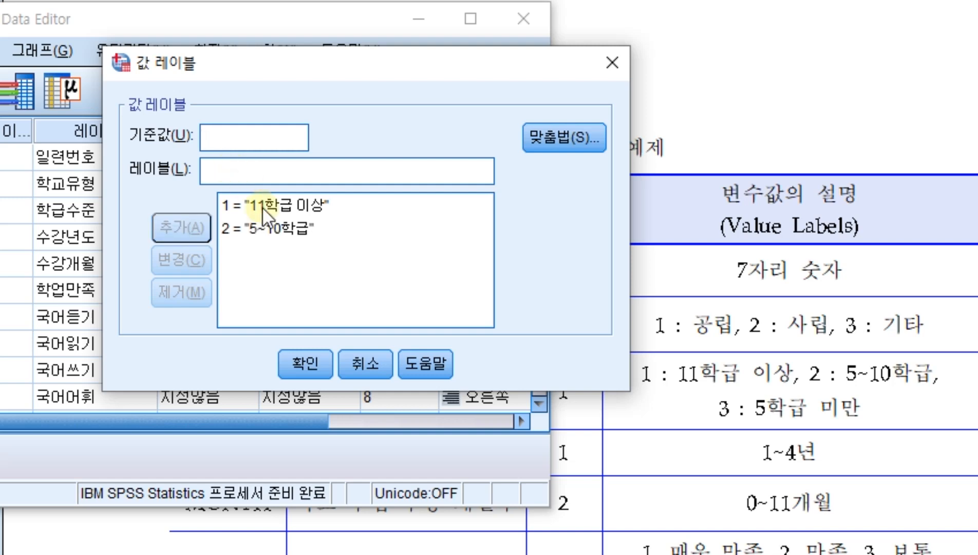
Add the value label 3 = 4학급까지 to the 학급수준 variable and apply its value labels
{"action": "type", "text": "3"}
{"action": "left_click", "coordinate": [227, 171]}
{"action": "type", "text": "4학"}
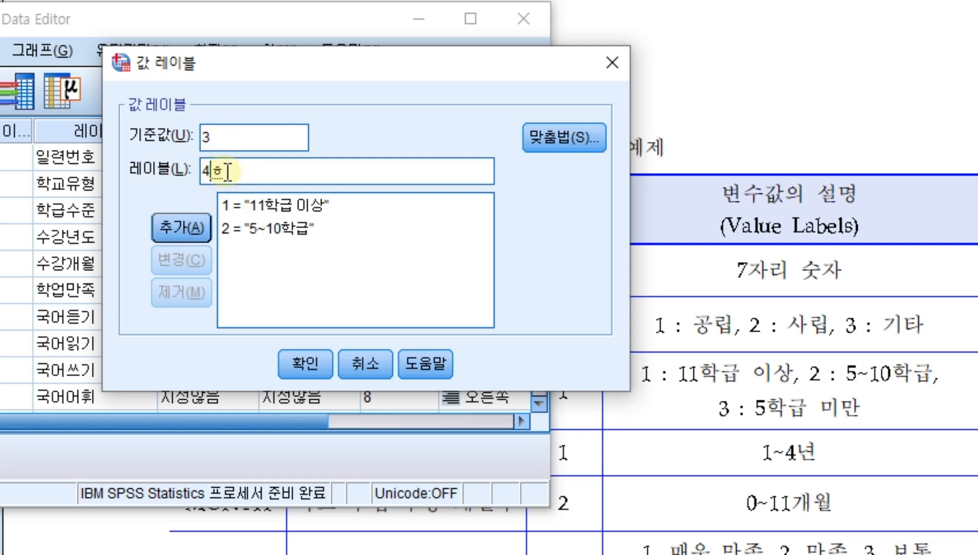
{"action": "type", "text": "급까지"}
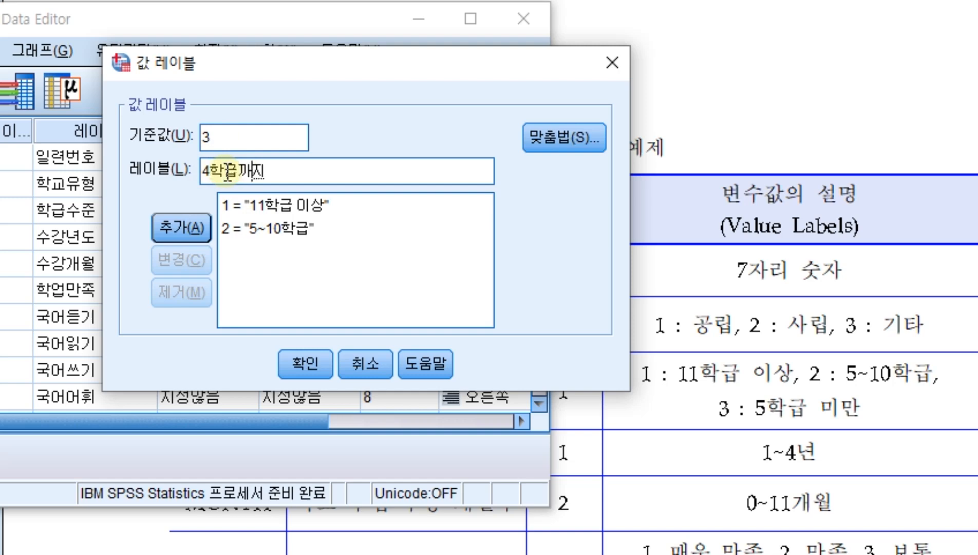
{"action": "key", "text": "Return"}
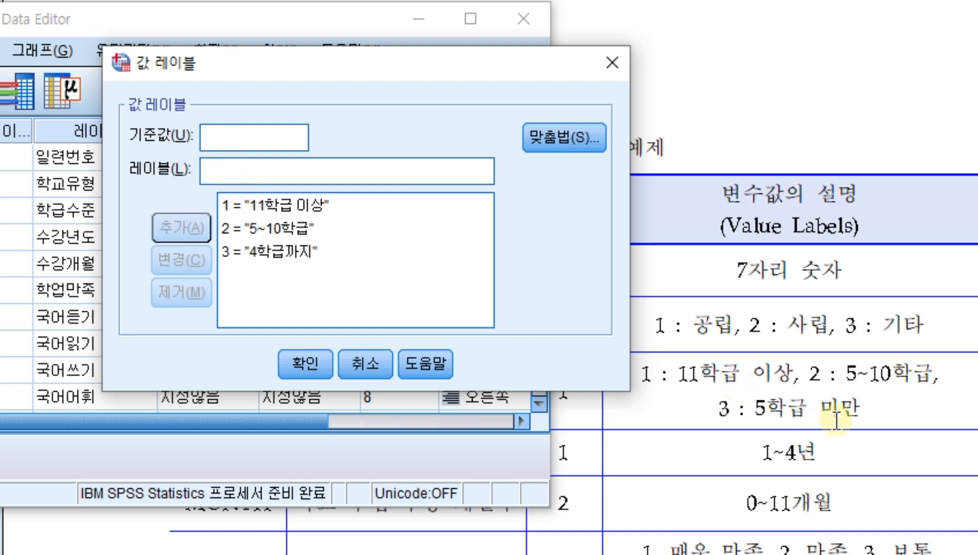
{"action": "left_click", "coordinate": [282, 258]}
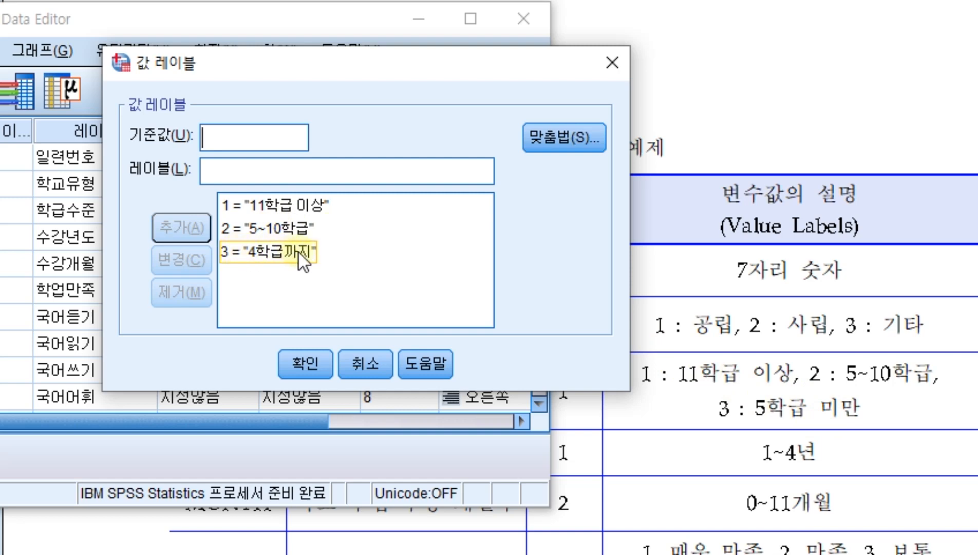
{"action": "left_click", "coordinate": [306, 238]}
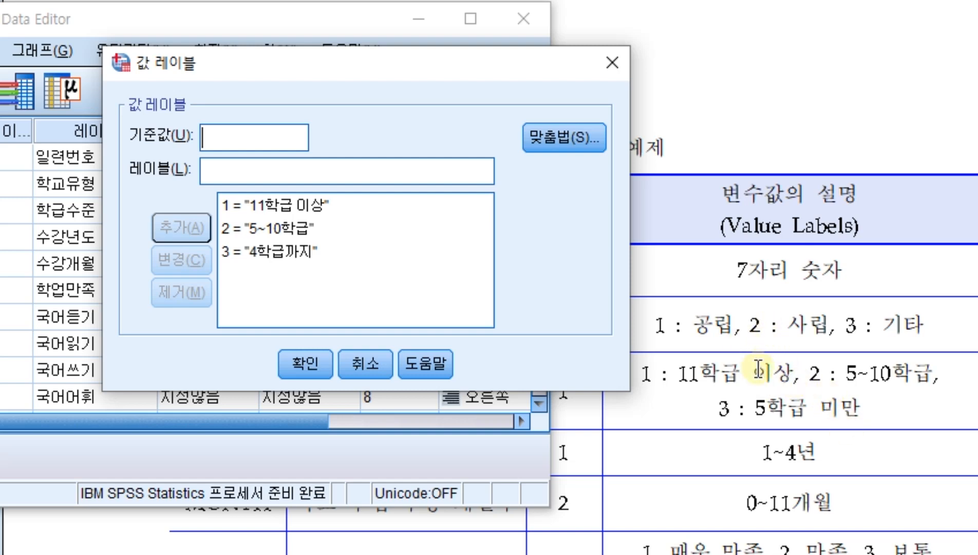
{"action": "left_click", "coordinate": [307, 364]}
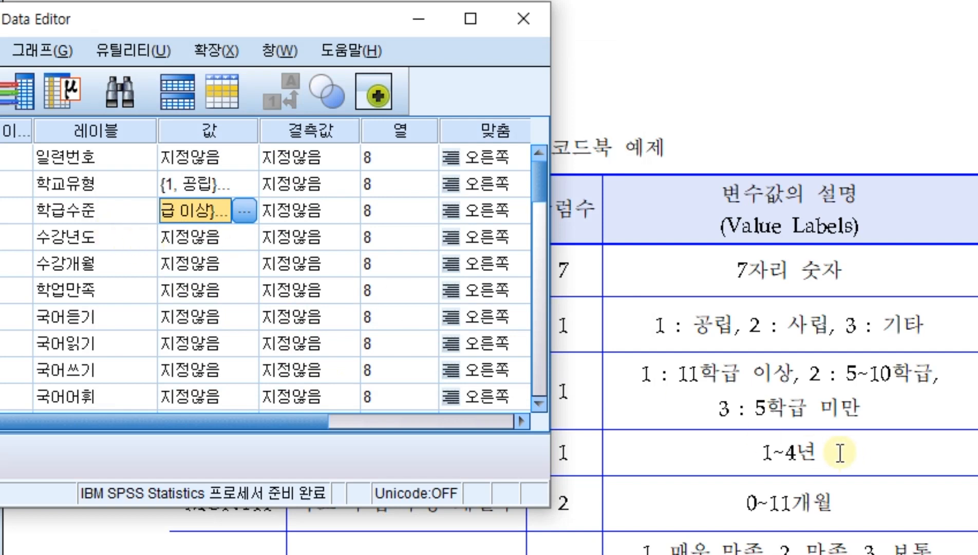
Consult the SA row of the codebook and add the value label 1 = 매우 만족 to the 학업만족 variable
{"action": "scroll", "coordinate": [840, 453], "scroll_direction": "down", "scroll_amount": 3}
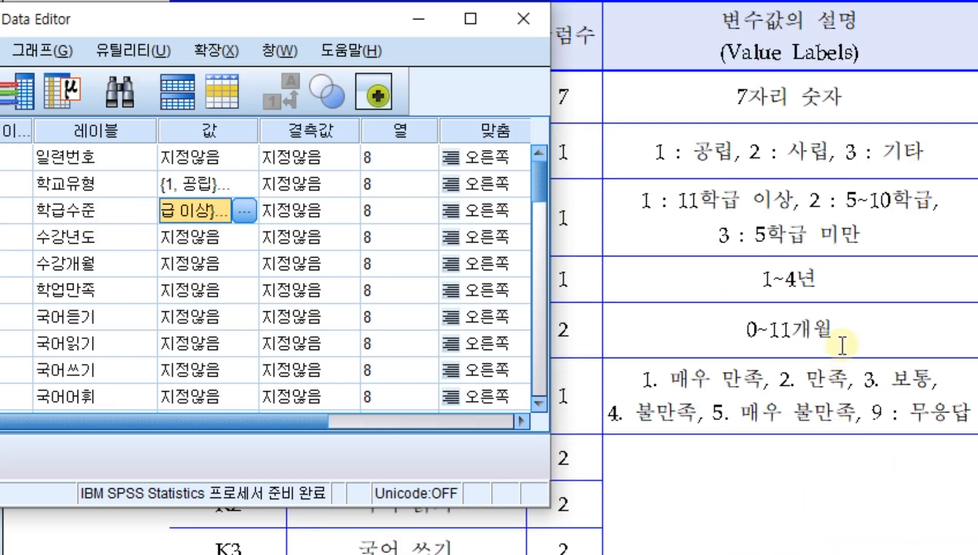
{"action": "left_click", "coordinate": [762, 411]}
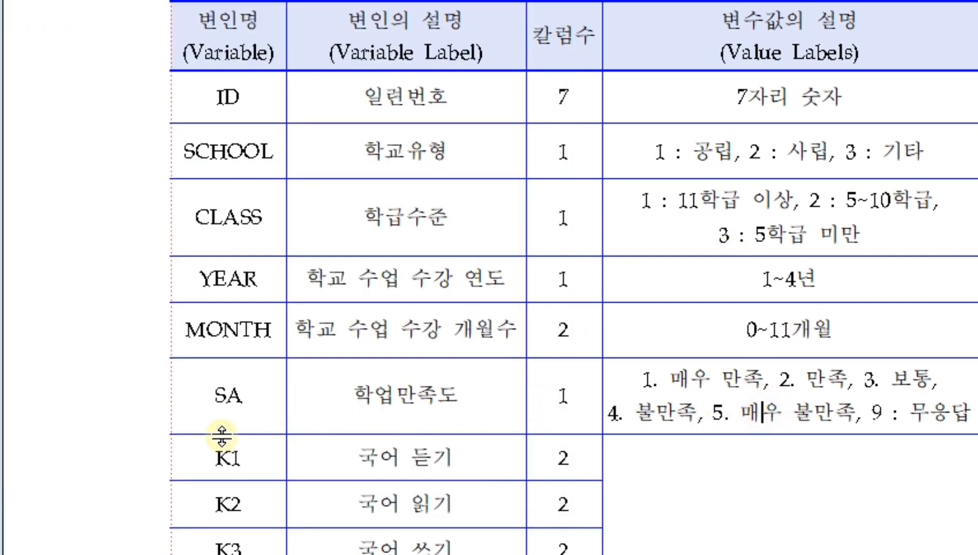
{"action": "left_click", "coordinate": [837, 420]}
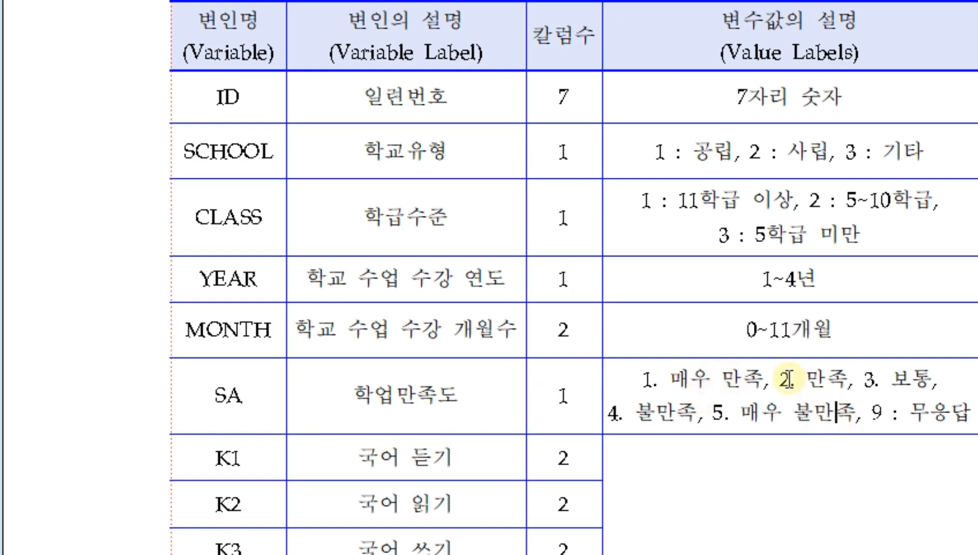
{"action": "key", "text": "alt+Tab"}
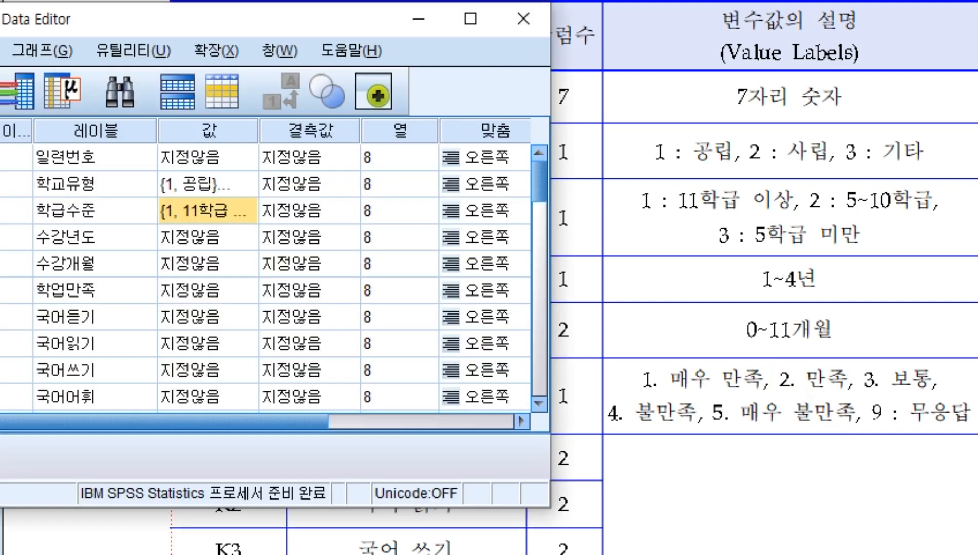
{"action": "left_click", "coordinate": [216, 290]}
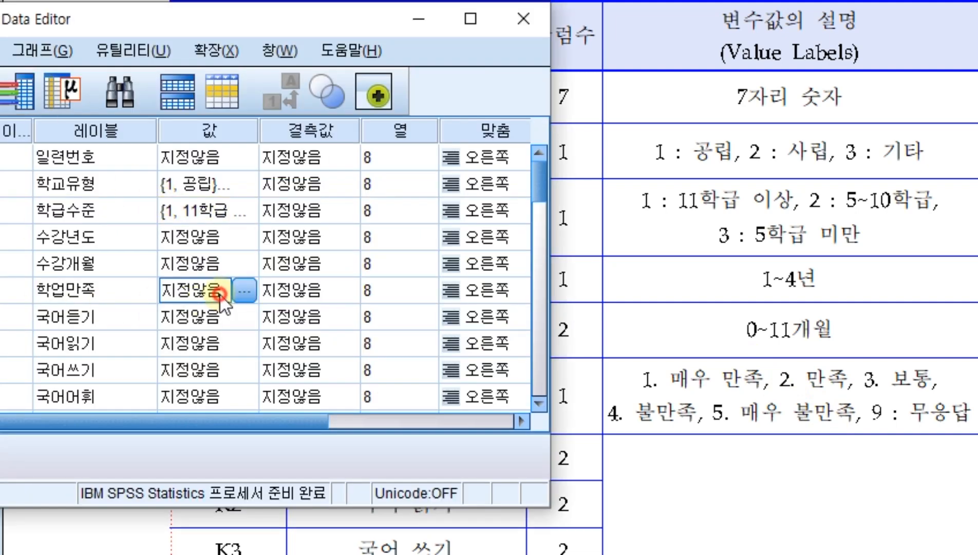
{"action": "left_click", "coordinate": [239, 291]}
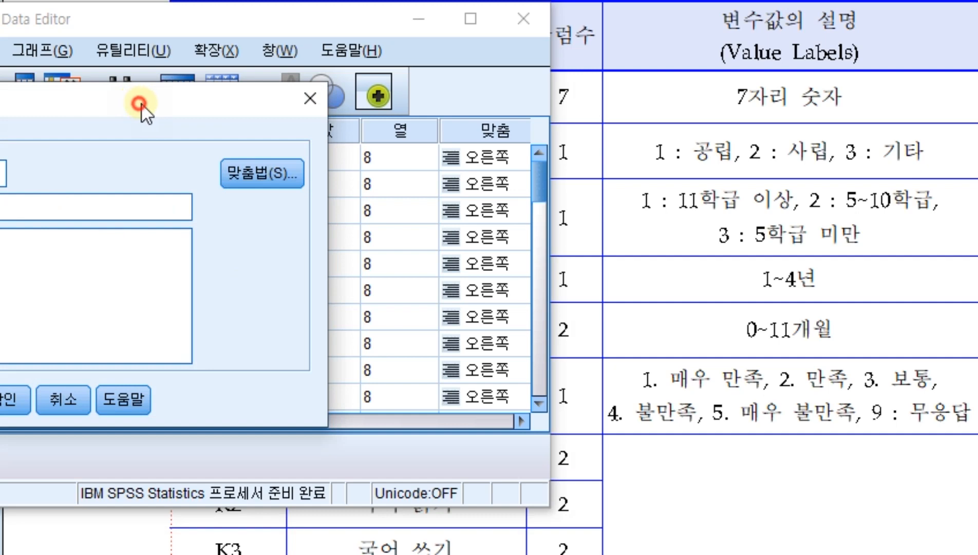
{"action": "left_click_drag", "start_coordinate": [136, 103], "coordinate": [416, 129]}
{"action": "type", "text": "1"}
{"action": "left_click", "coordinate": [300, 208]}
{"action": "type", "text": "매우 마"}
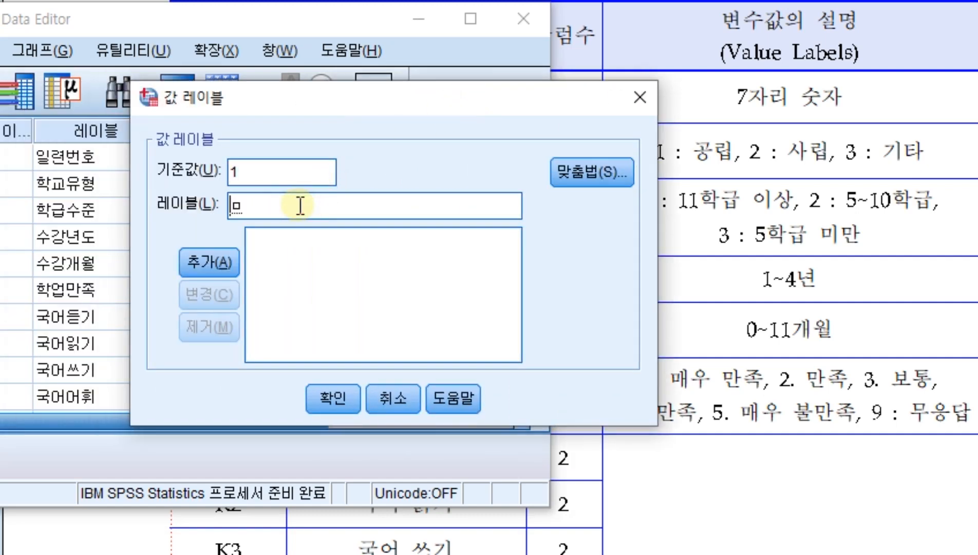
{"action": "type", "text": "ㄴ족"}
{"action": "key", "text": "Return"}
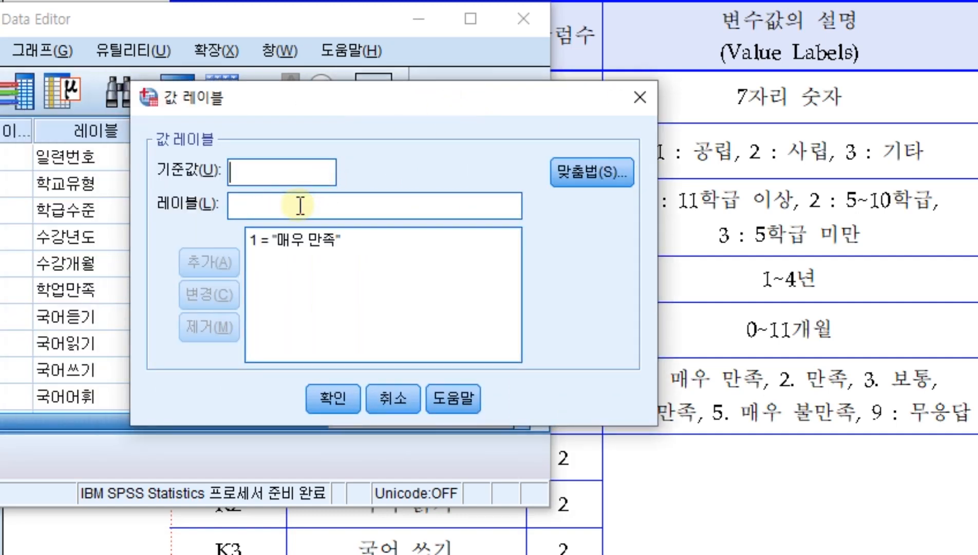
Add the value labels 2 = 만족 and 3 = 보통 to the 학업만족 variable
{"action": "type", "text": "만족"}
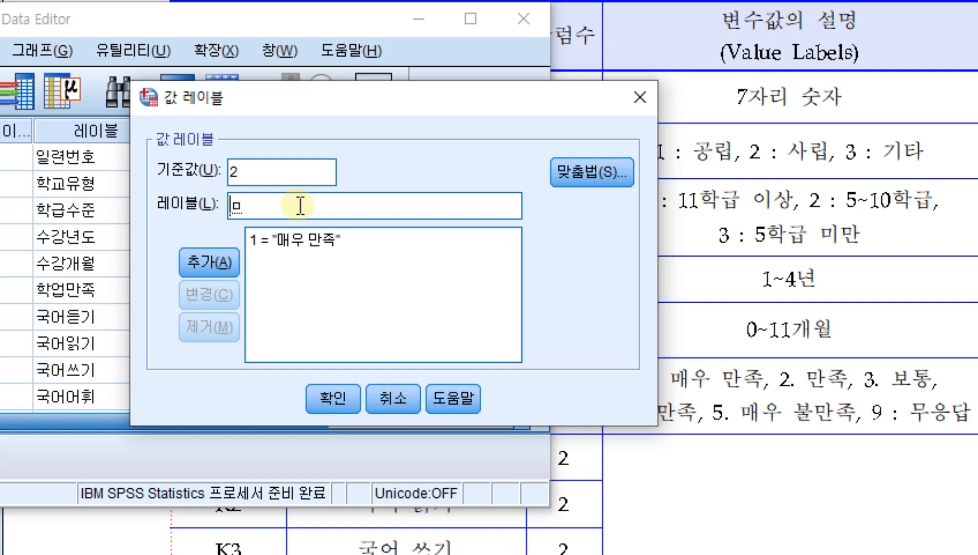
{"action": "key", "text": "Return"}
{"action": "type", "text": "3"}
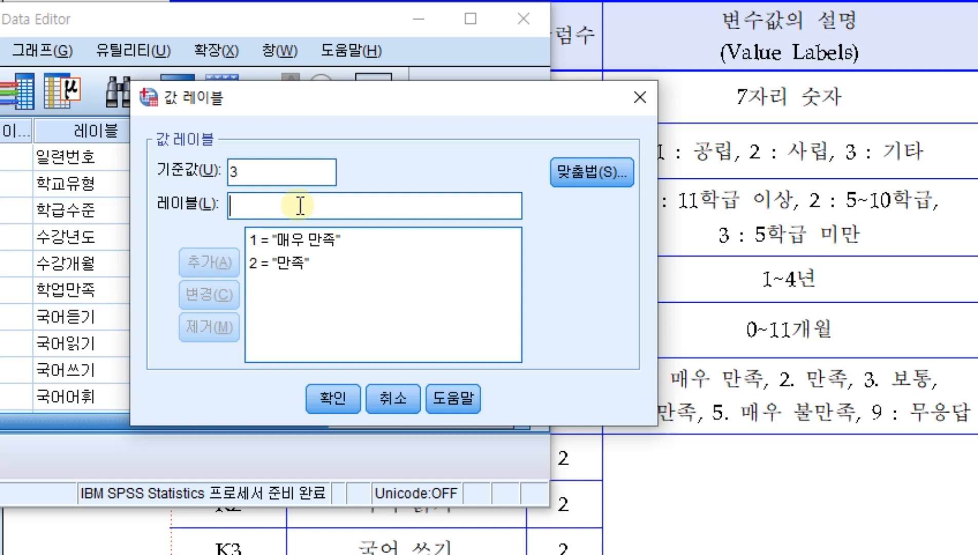
{"action": "type", "text": " = \"보통"}
{"action": "key", "text": "Return"}
Add the value labels 4 = 불만족 and 5 = 매우 불만족 to the 학업만족 variable
{"action": "type", "text": "4"}
{"action": "key", "text": "Tab"}
{"action": "type", "text": "불만ㄱ"}
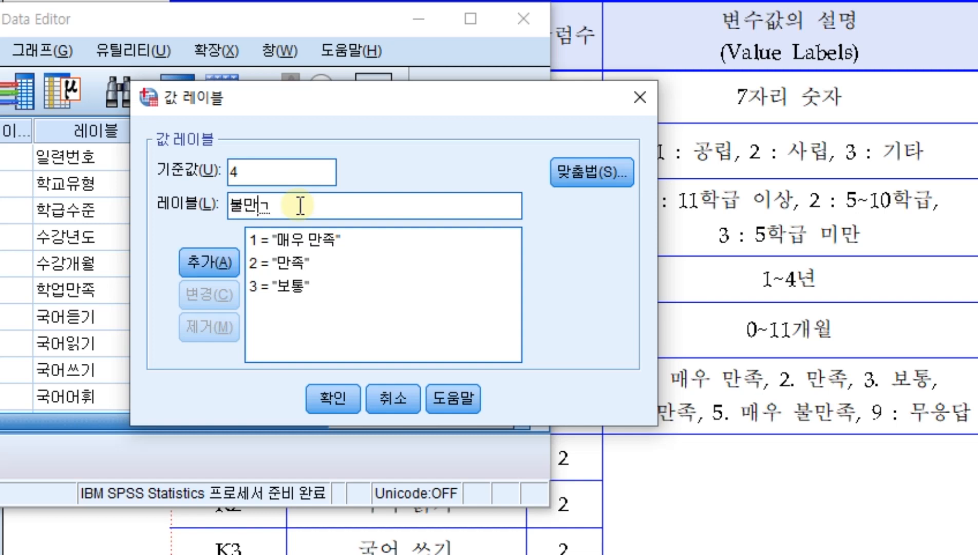
{"action": "key", "text": "Return"}
{"action": "type", "text": "5"}
{"action": "type", "text": "매우 불마"}
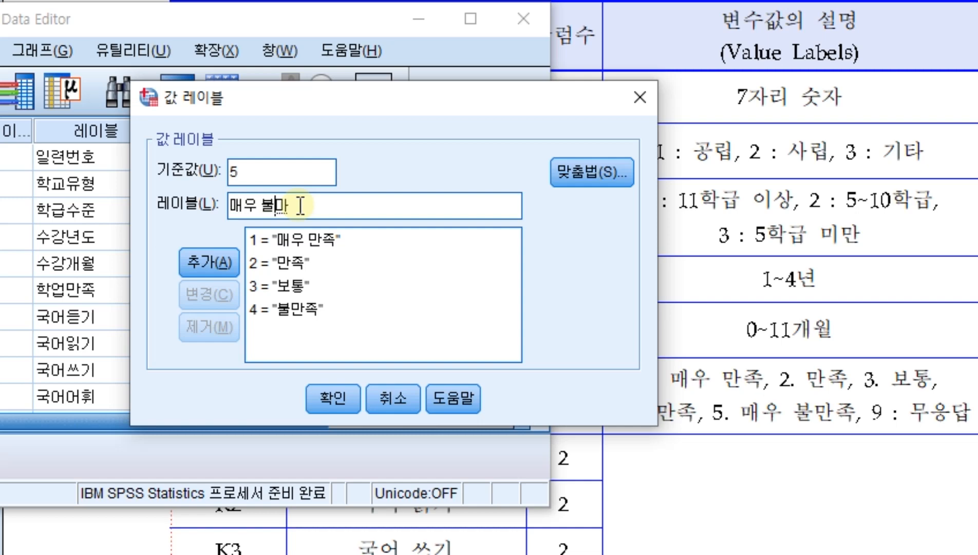
{"action": "type", "text": "족"}
{"action": "key", "text": "Return"}
Add the value label 9 = 무응답 to the 학업만족 variable and apply its value labels
{"action": "type", "text": "9"}
{"action": "key", "text": "Tab"}
{"action": "type", "text": "무응답"}
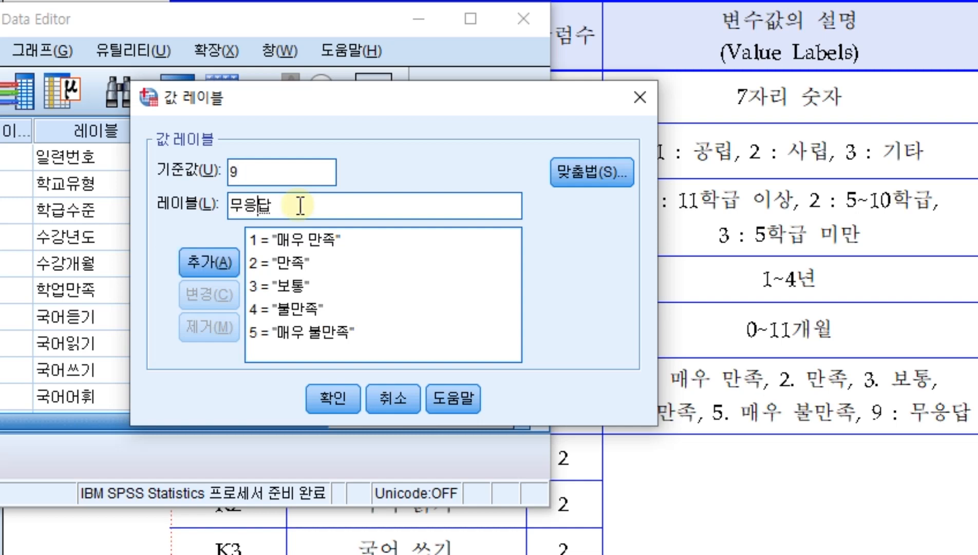
{"action": "key", "text": "Return"}
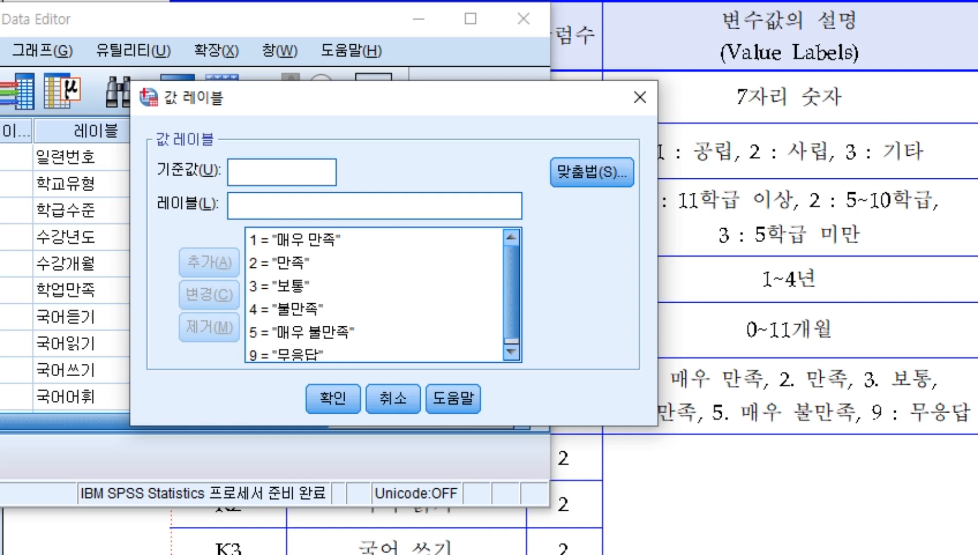
{"action": "left_click", "coordinate": [336, 399]}
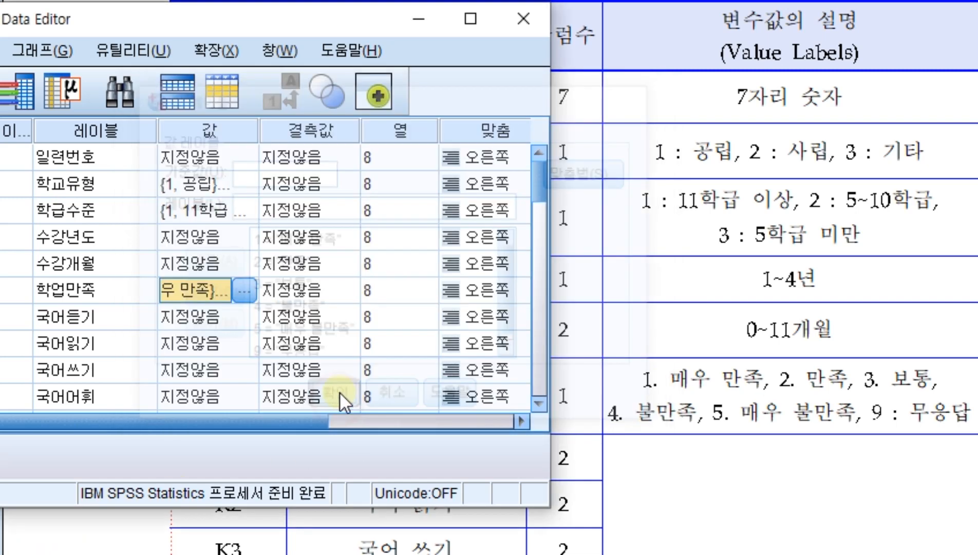
Compare the codebook's value descriptions with the variable list, examining which variables have a no-response code
{"action": "scroll", "coordinate": [754, 418], "scroll_direction": "down", "scroll_amount": 10}
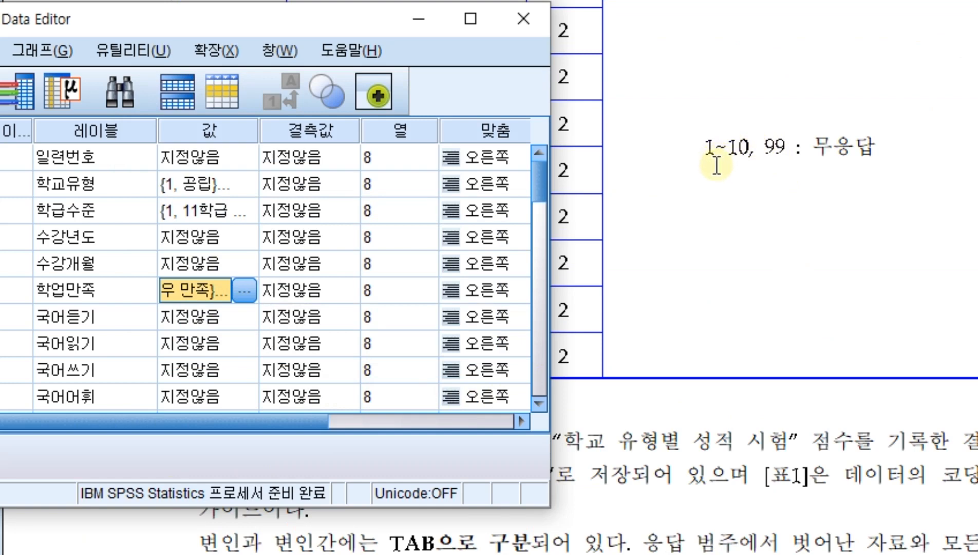
{"action": "left_click_drag", "start_coordinate": [292, 23], "coordinate": [730, 4]}
{"action": "scroll", "coordinate": [624, 247], "scroll_direction": "down", "scroll_amount": 4}
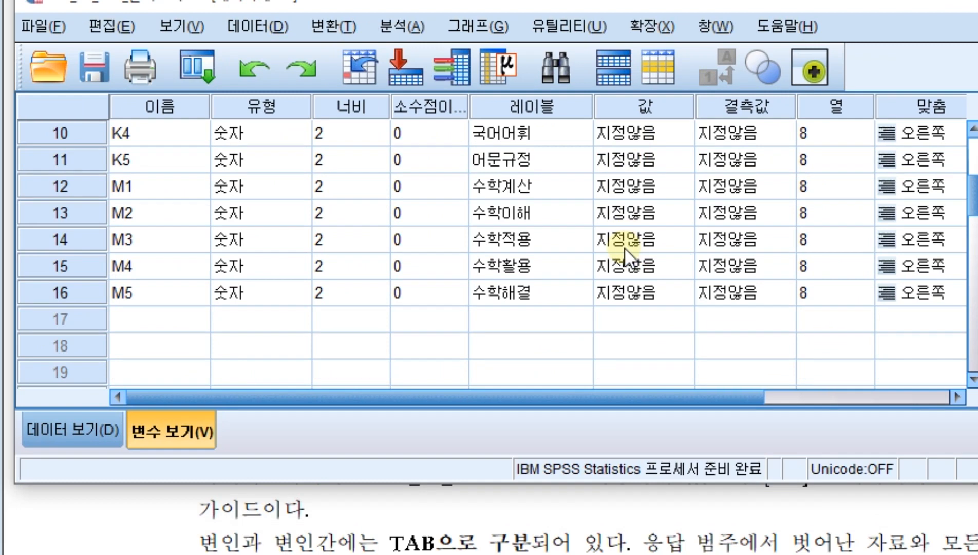
{"action": "scroll", "coordinate": [625, 251], "scroll_direction": "up", "scroll_amount": 3}
{"action": "scroll", "coordinate": [624, 254], "scroll_direction": "up", "scroll_amount": 1}
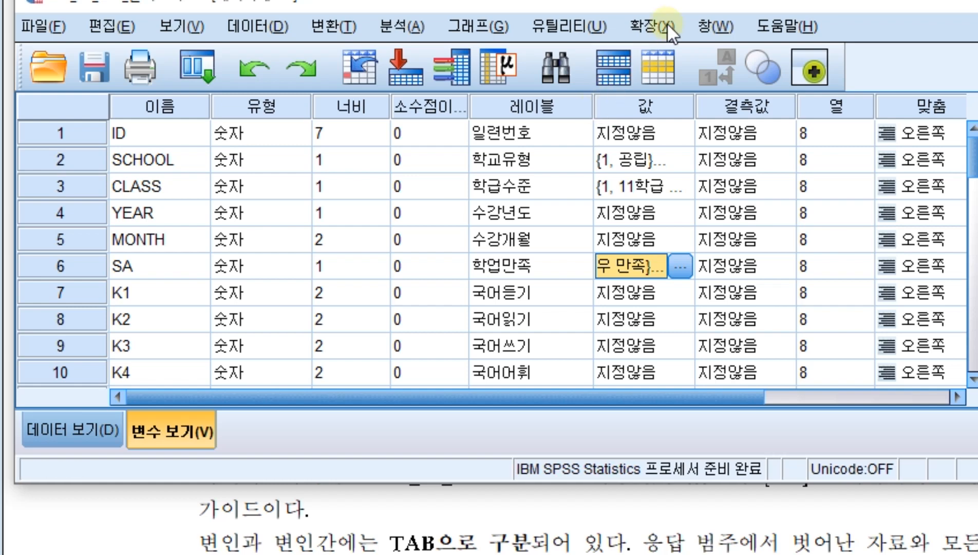
{"action": "left_click_drag", "start_coordinate": [672, 10], "coordinate": [184, 46]}
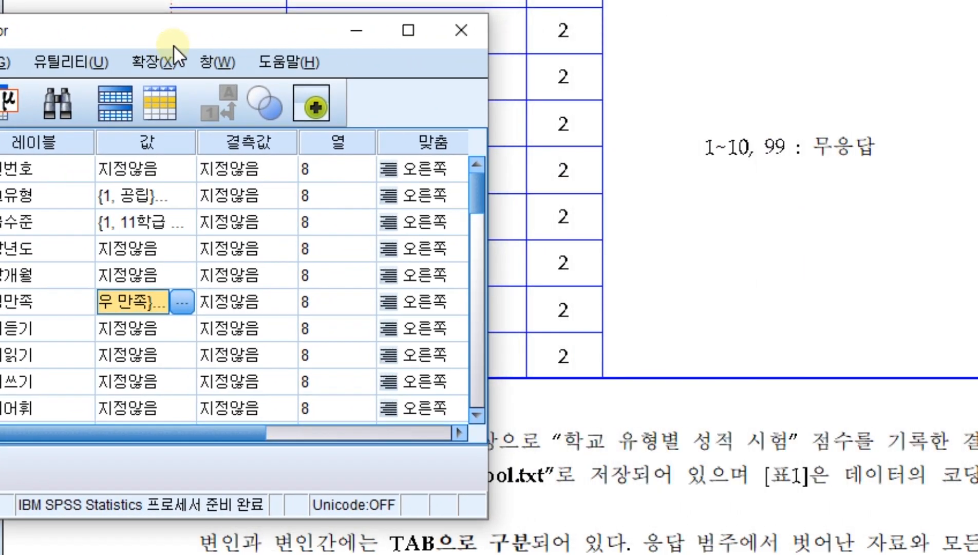
{"action": "scroll", "coordinate": [660, 197], "scroll_direction": "up", "scroll_amount": 10}
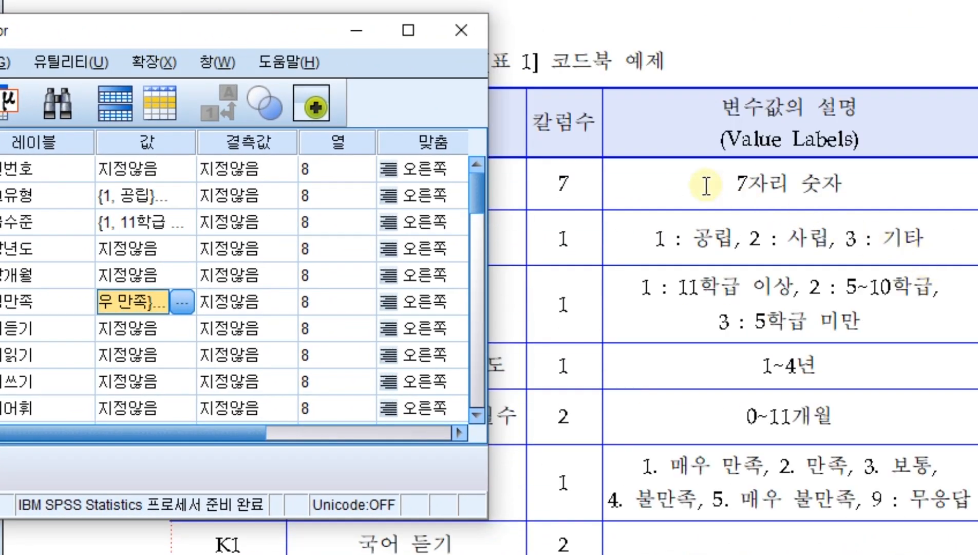
{"action": "left_click", "coordinate": [676, 183]}
{"action": "left_click", "coordinate": [683, 239]}
{"action": "left_click", "coordinate": [689, 286]}
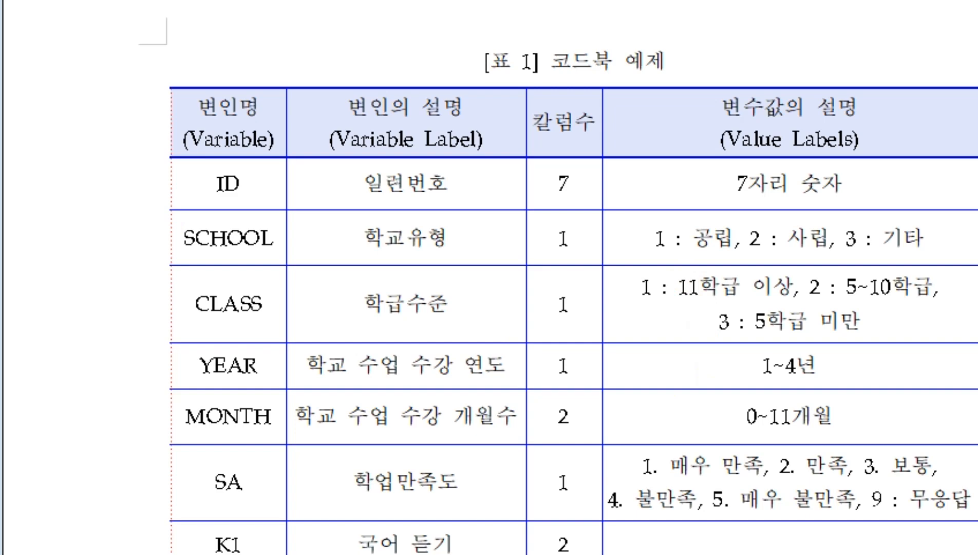
Return to the SPSS variable list and define 9 as a discrete missing value for the SA variable
{"action": "key", "text": "alt+Tab"}
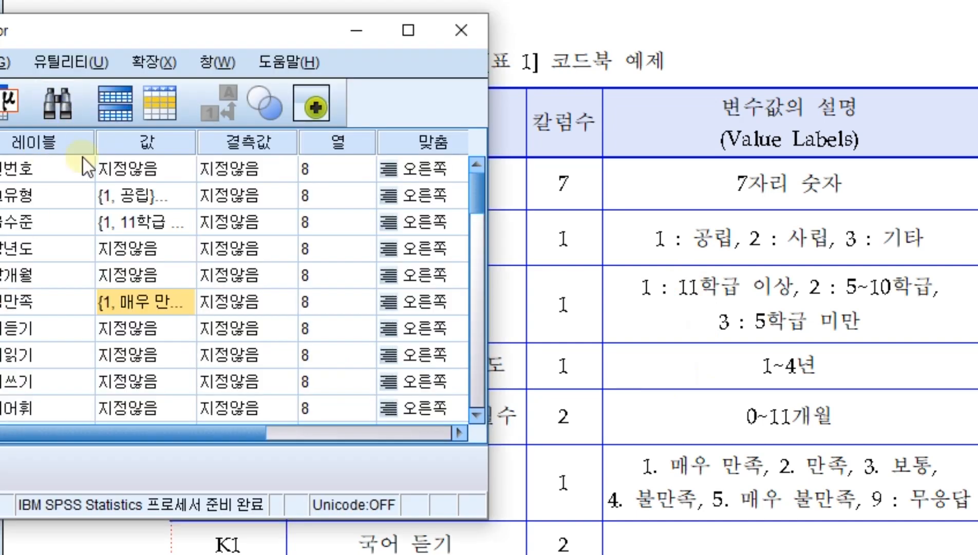
{"action": "left_click_drag", "start_coordinate": [192, 21], "coordinate": [563, 50]}
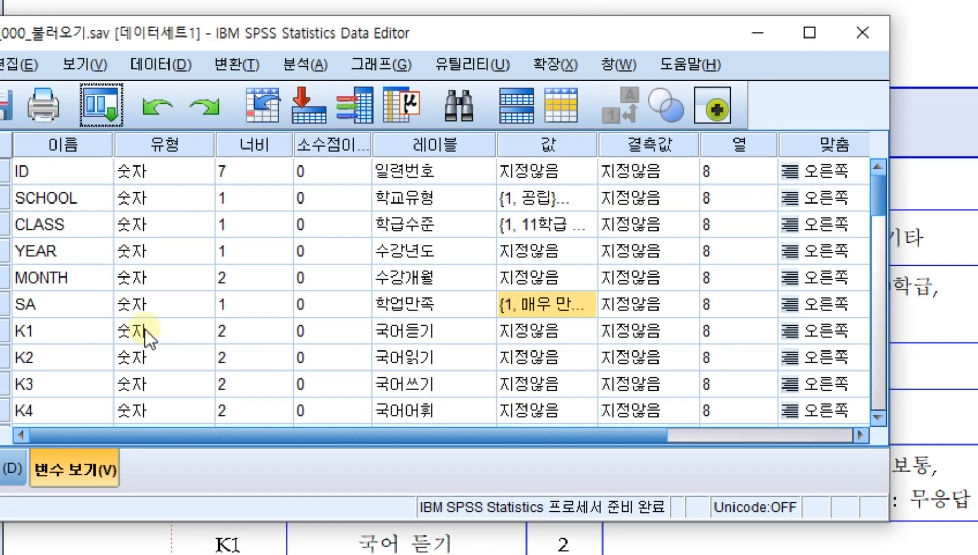
{"action": "left_click", "coordinate": [640, 302]}
{"action": "left_click", "coordinate": [703, 302]}
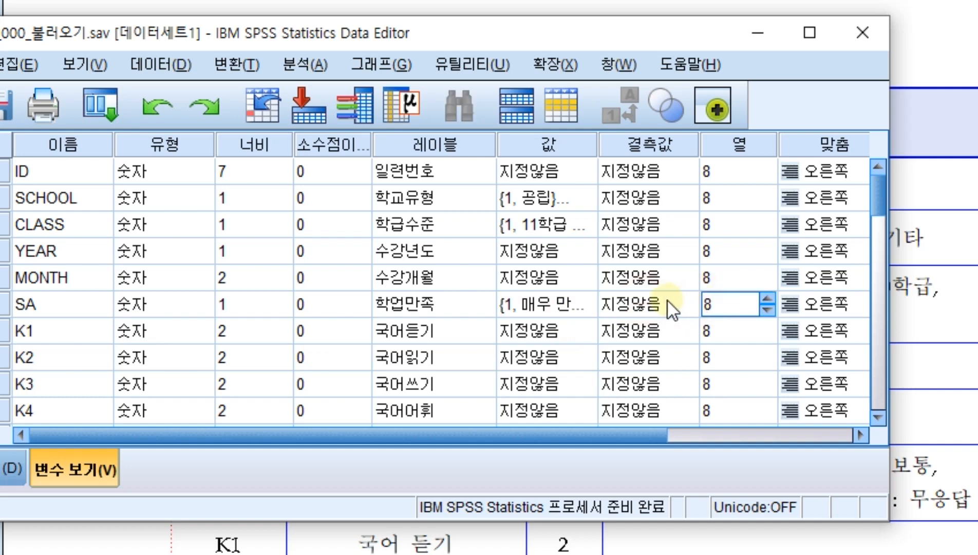
{"action": "left_click", "coordinate": [668, 304]}
{"action": "left_click", "coordinate": [692, 304]}
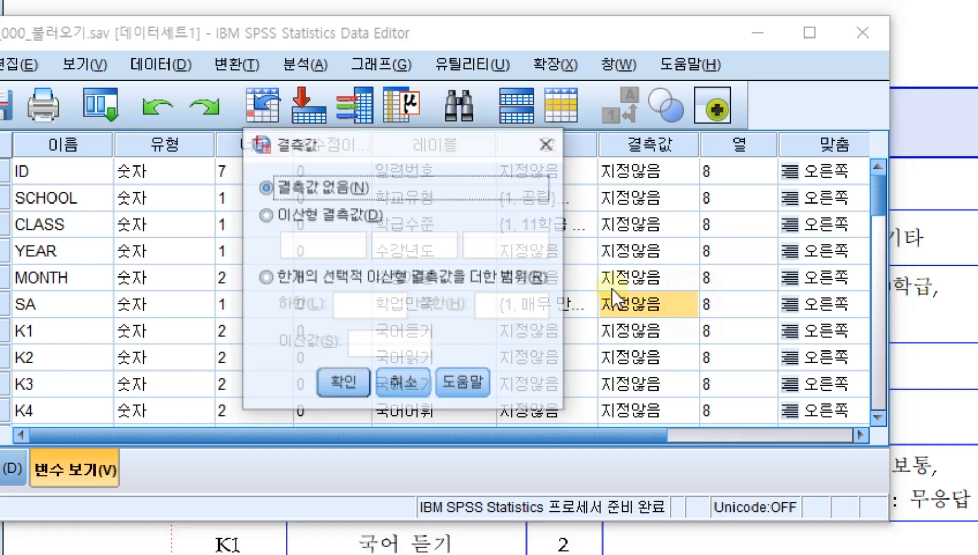
{"action": "left_click", "coordinate": [276, 212]}
{"action": "left_click", "coordinate": [307, 246]}
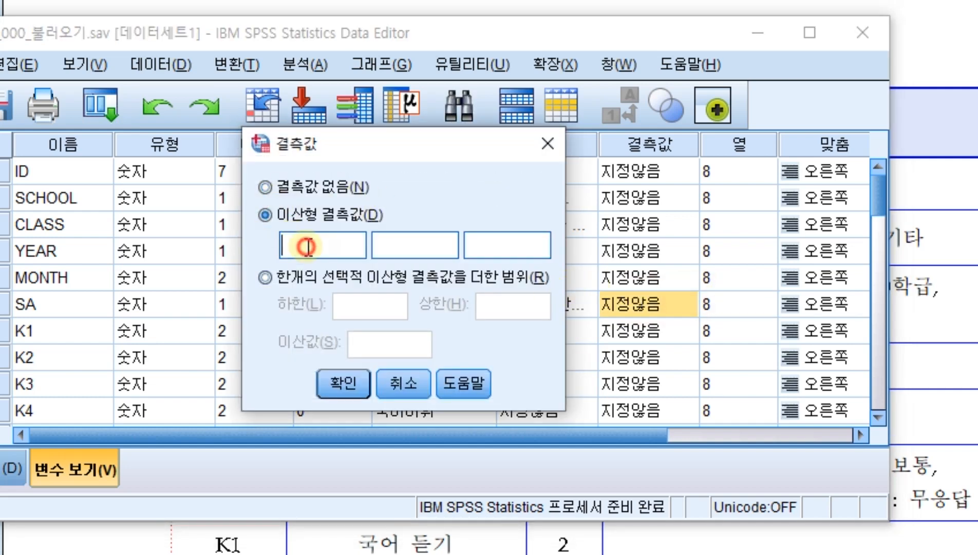
{"action": "type", "text": "9"}
{"action": "left_click", "coordinate": [343, 384]}
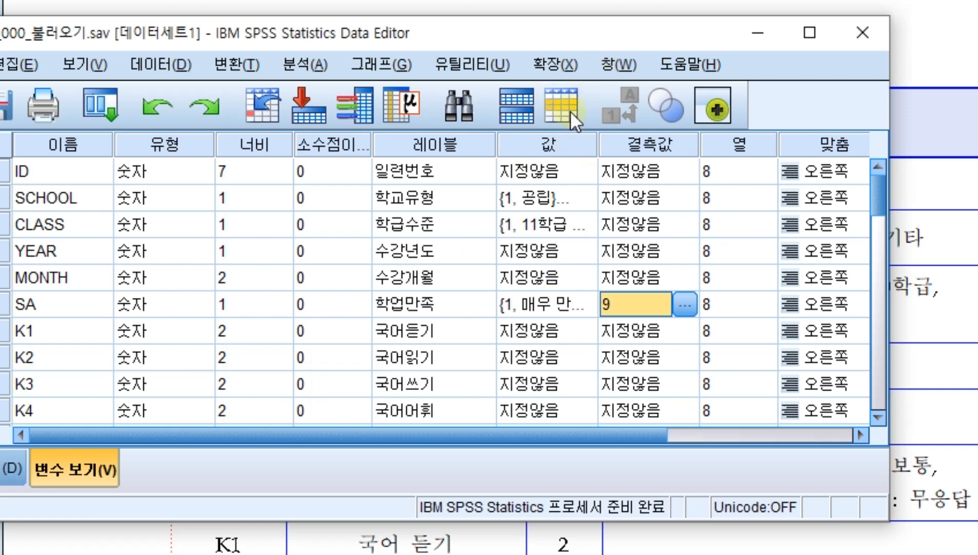
Consult the codebook's no-response code for the K and M scores and define 99 as a discrete missing value for K1
{"action": "left_click_drag", "start_coordinate": [591, 38], "coordinate": [382, 37]}
{"action": "scroll", "coordinate": [822, 459], "scroll_direction": "down", "scroll_amount": 5}
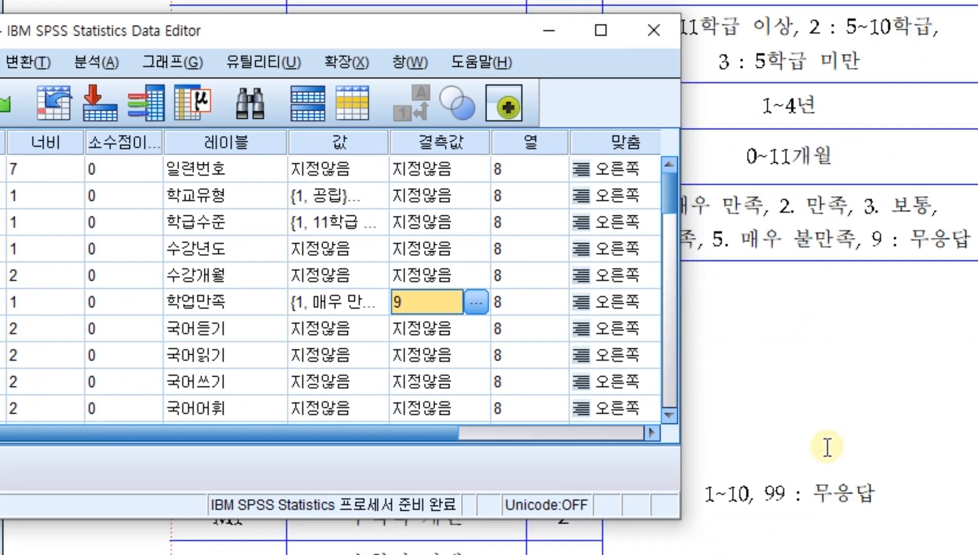
{"action": "scroll", "coordinate": [822, 458], "scroll_direction": "down", "scroll_amount": 3}
{"action": "left_click_drag", "start_coordinate": [420, 32], "coordinate": [702, 30]}
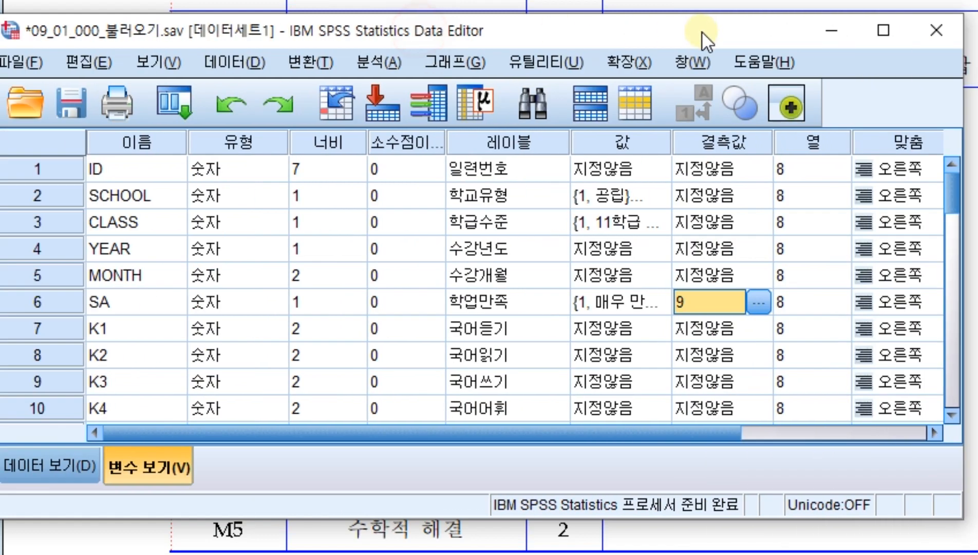
{"action": "left_click", "coordinate": [729, 324]}
{"action": "left_click", "coordinate": [756, 328]}
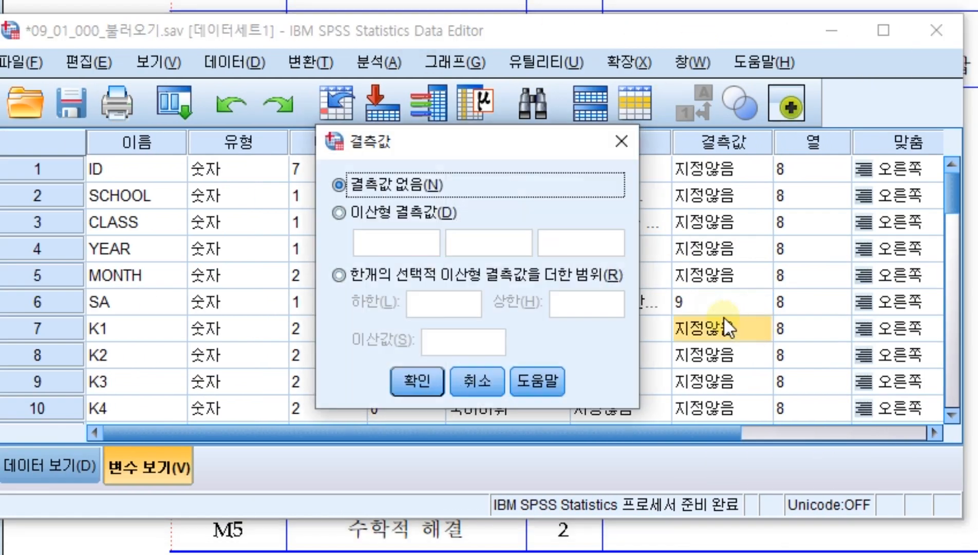
{"action": "left_click", "coordinate": [390, 215]}
{"action": "left_click", "coordinate": [394, 244]}
{"action": "type", "text": "99"}
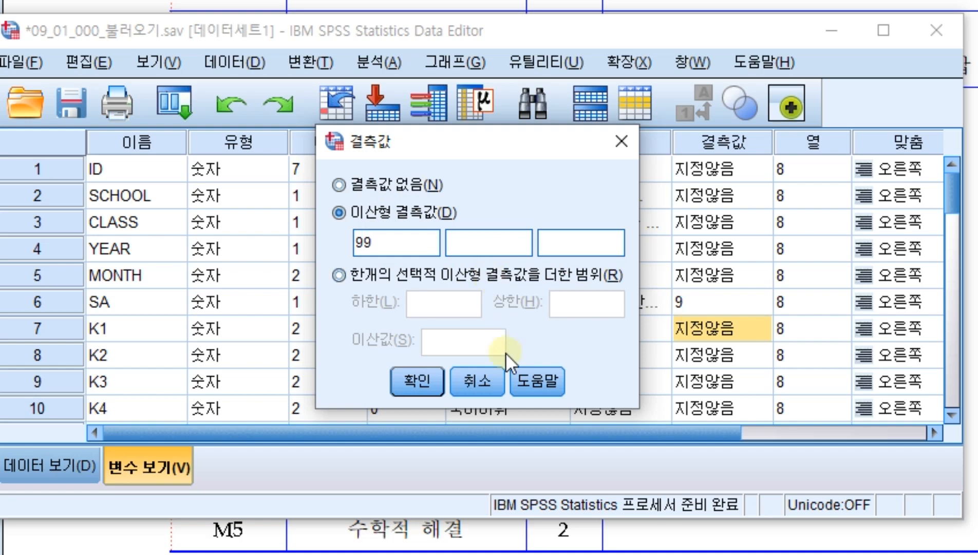
{"action": "left_click", "coordinate": [416, 381]}
Copy K1's missing value definition to the variables K2 through M5 and check the missing values of all variables
{"action": "scroll", "coordinate": [695, 263], "scroll_direction": "down", "scroll_amount": 2}
{"action": "scroll", "coordinate": [694, 263], "scroll_direction": "down", "scroll_amount": 2}
{"action": "scroll", "coordinate": [690, 272], "scroll_direction": "up", "scroll_amount": 4}
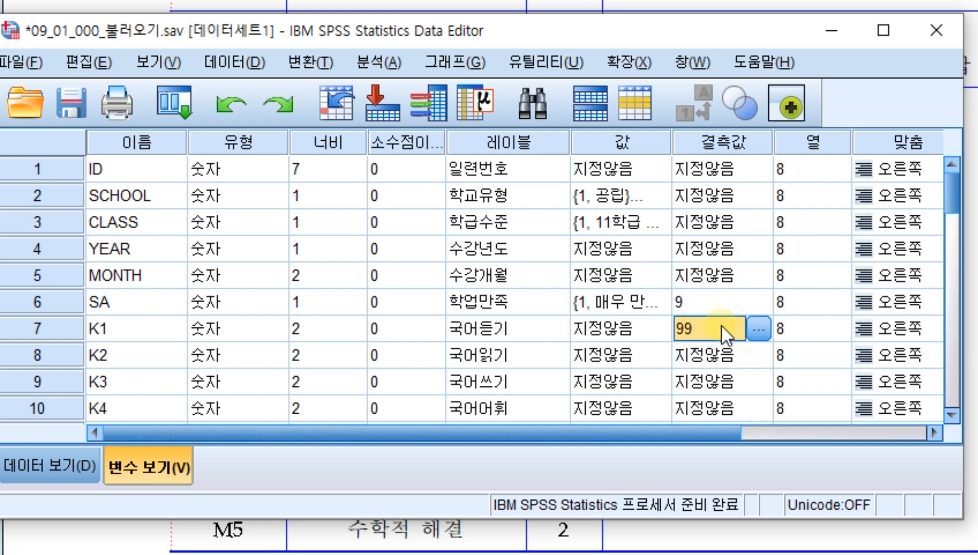
{"action": "right_click", "coordinate": [722, 325]}
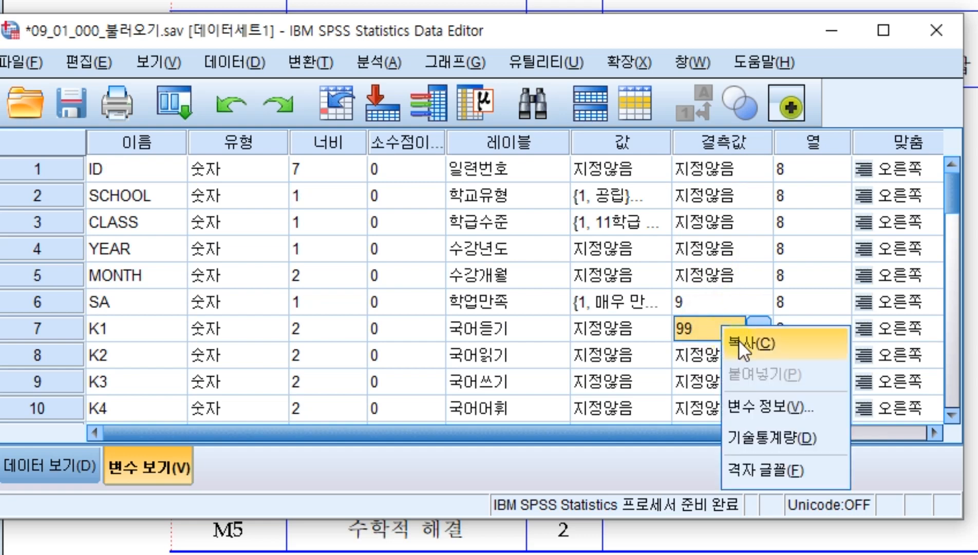
{"action": "left_click", "coordinate": [738, 340]}
{"action": "scroll", "coordinate": [715, 300], "scroll_direction": "down", "scroll_amount": 1}
{"action": "mouse_move", "coordinate": [718, 271]}
{"action": "left_mouse_down"}
{"action": "mouse_move", "coordinate": [715, 414]}
{"action": "mouse_move", "coordinate": [726, 288]}
{"action": "left_mouse_up"}
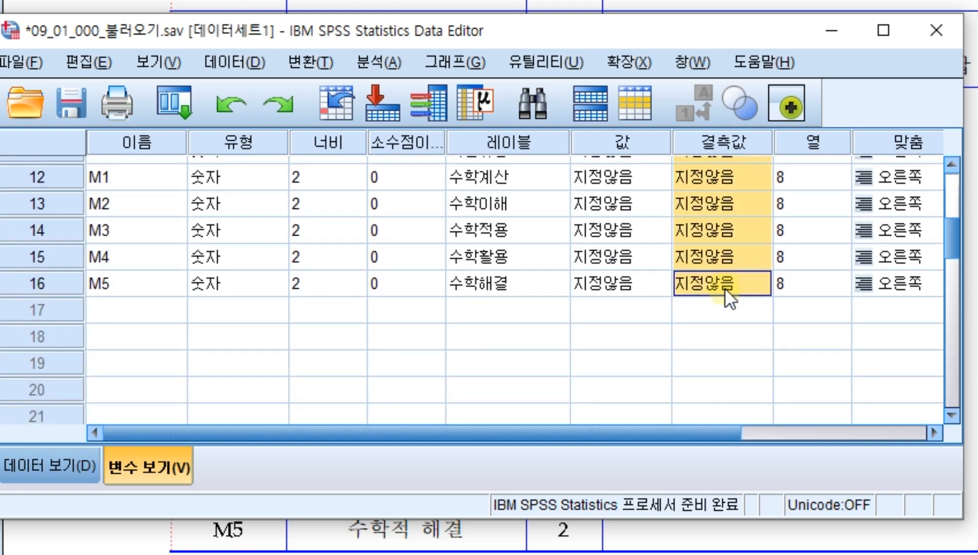
{"action": "right_click", "coordinate": [726, 261]}
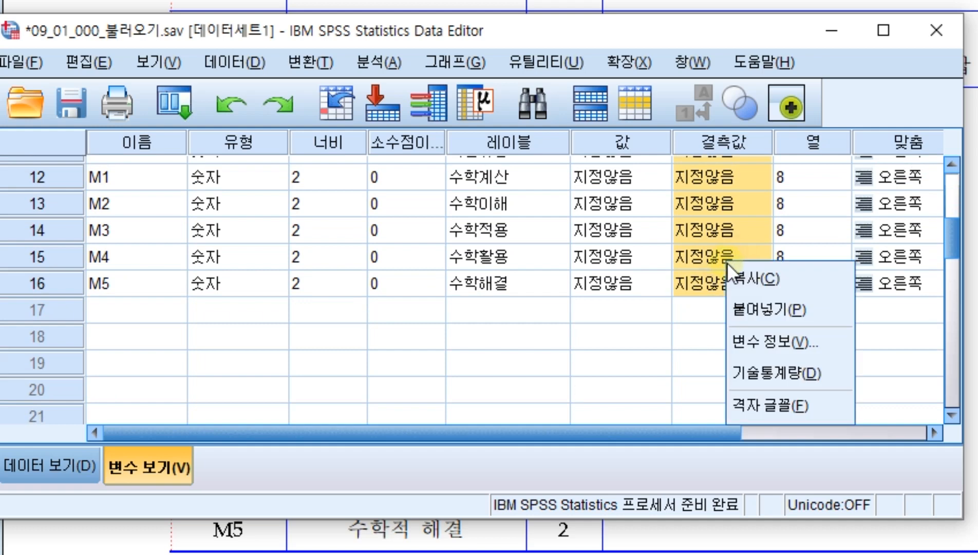
{"action": "left_click", "coordinate": [750, 311]}
{"action": "scroll", "coordinate": [748, 302], "scroll_direction": "up", "scroll_amount": 3}
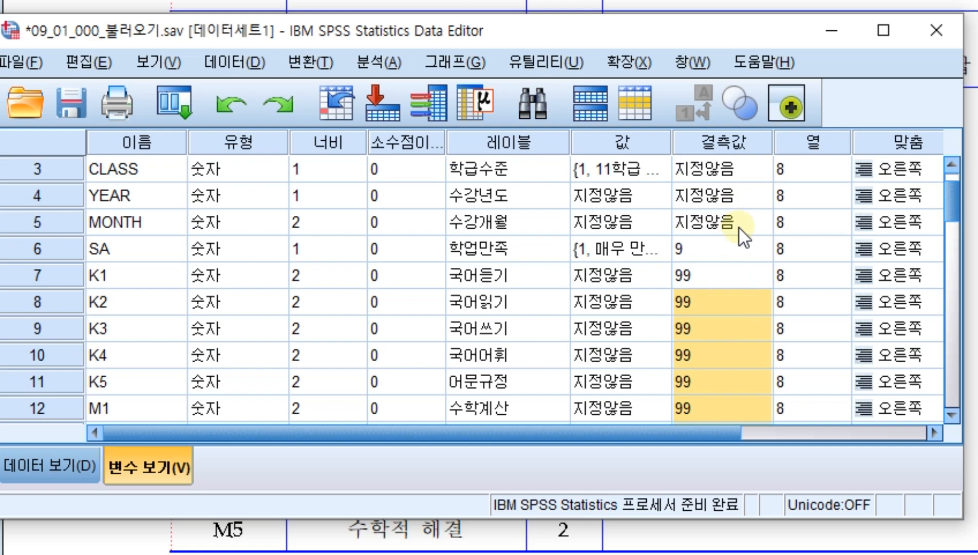
{"action": "scroll", "coordinate": [730, 256], "scroll_direction": "down", "scroll_amount": 2}
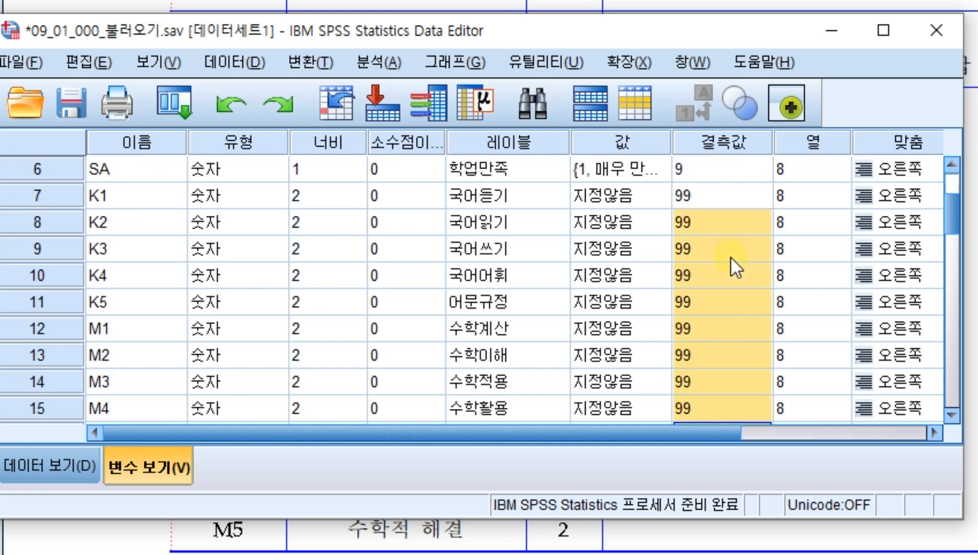
{"action": "scroll", "coordinate": [699, 231], "scroll_direction": "up", "scroll_amount": 1}
{"action": "scroll", "coordinate": [699, 231], "scroll_direction": "up", "scroll_amount": 2}
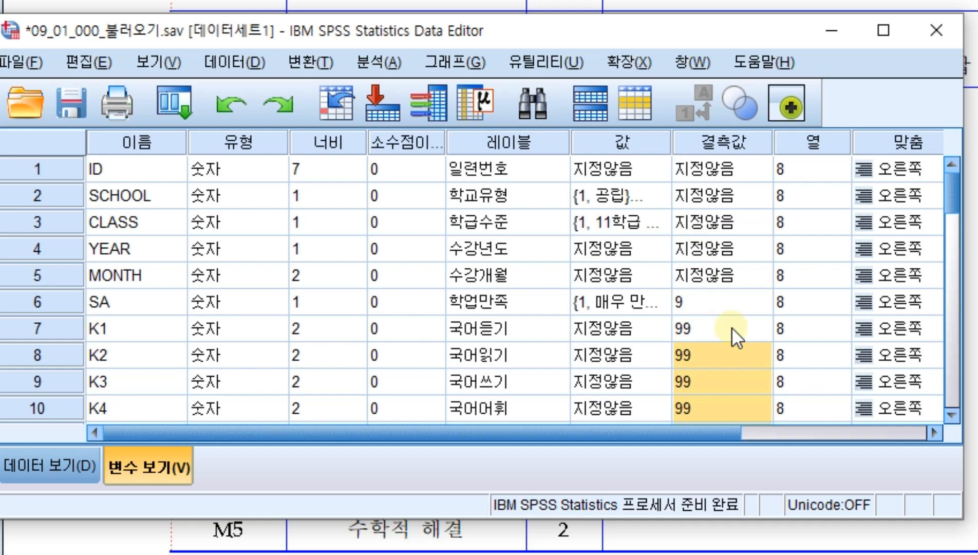
Show the data records and toggle between value labels and numeric codes to compare them, ending with the numeric codes
{"action": "left_click_drag", "start_coordinate": [672, 34], "coordinate": [700, 24]}
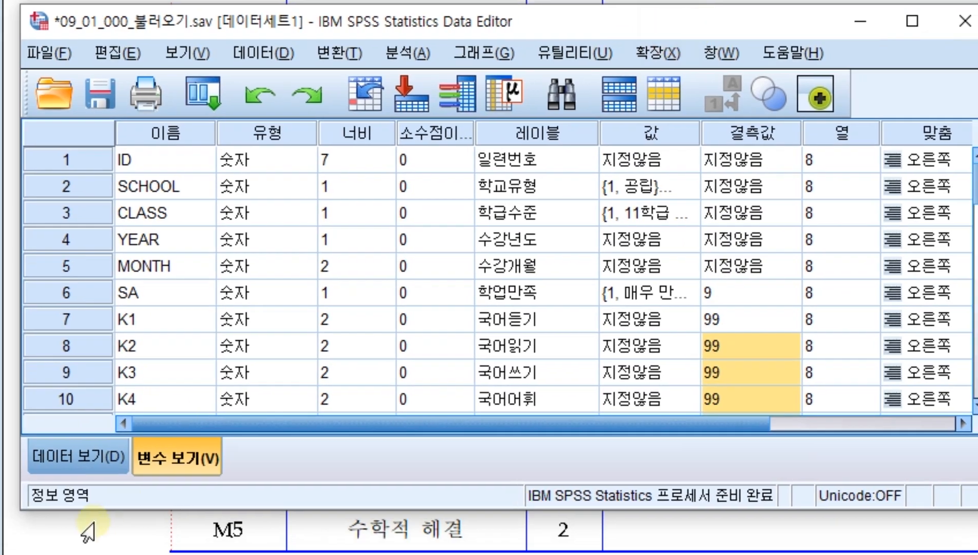
{"action": "left_click", "coordinate": [93, 462]}
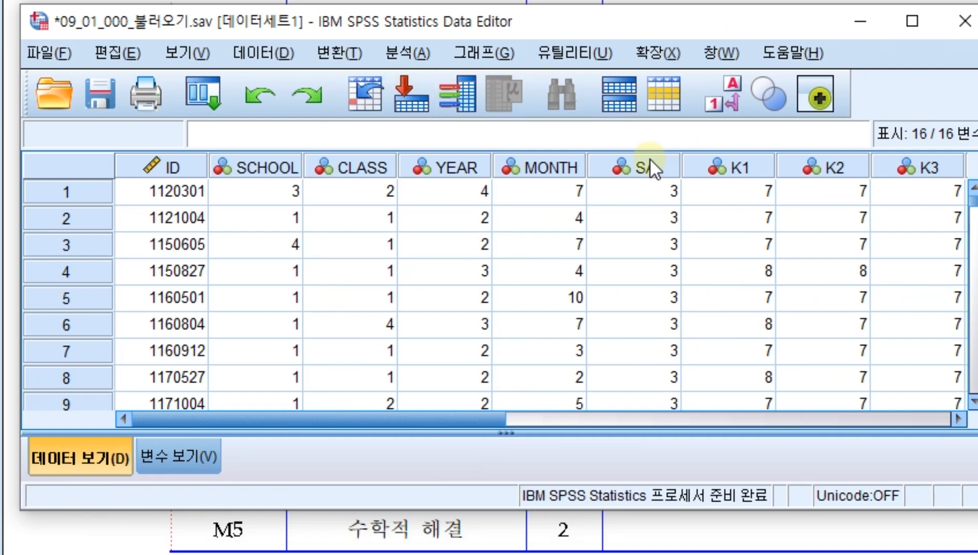
{"action": "mouse_move", "coordinate": [649, 158]}
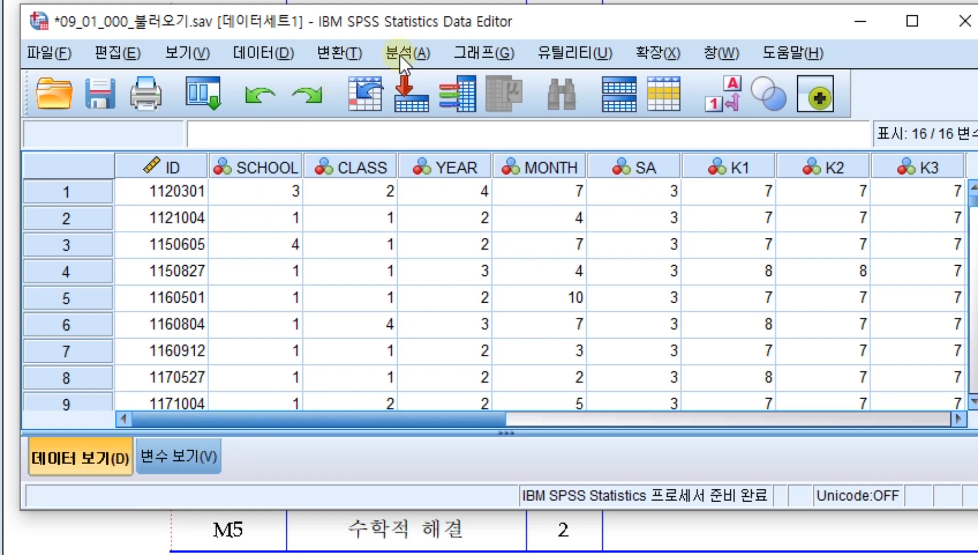
{"action": "left_click", "coordinate": [729, 89]}
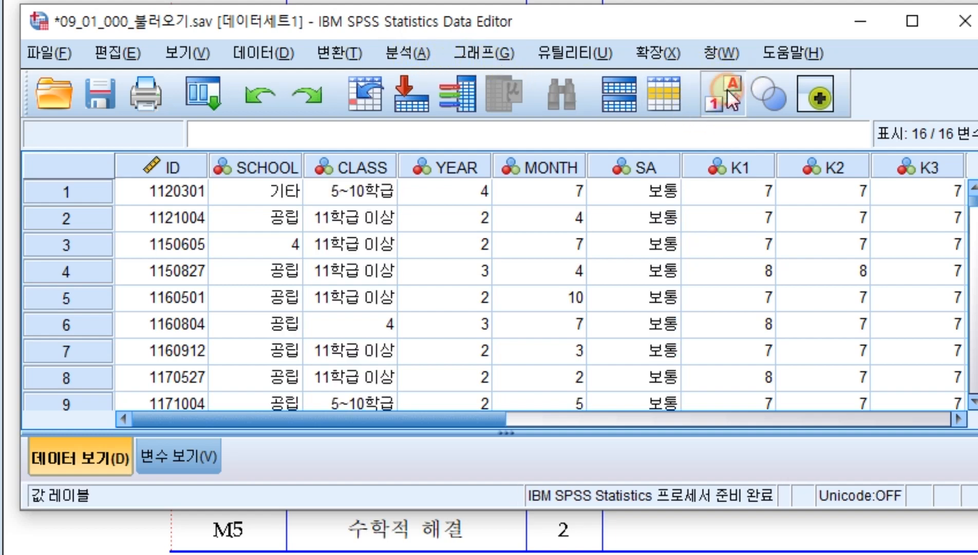
{"action": "left_click", "coordinate": [729, 89]}
{"action": "left_click", "coordinate": [729, 89]}
{"action": "left_click", "coordinate": [732, 89]}
{"action": "left_click", "coordinate": [732, 89]}
{"action": "left_click", "coordinate": [732, 89]}
{"action": "left_click", "coordinate": [732, 89]}
{"action": "left_click", "coordinate": [732, 91]}
{"action": "left_click", "coordinate": [732, 91]}
{"action": "left_click", "coordinate": [732, 91]}
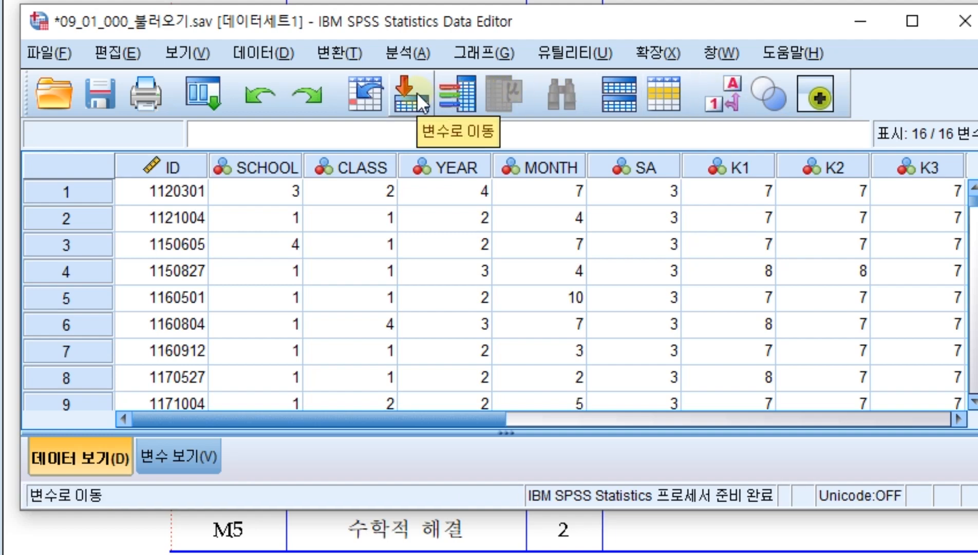
Open the Frequencies analysis from the descriptive statistics procedures
{"action": "left_click", "coordinate": [416, 50]}
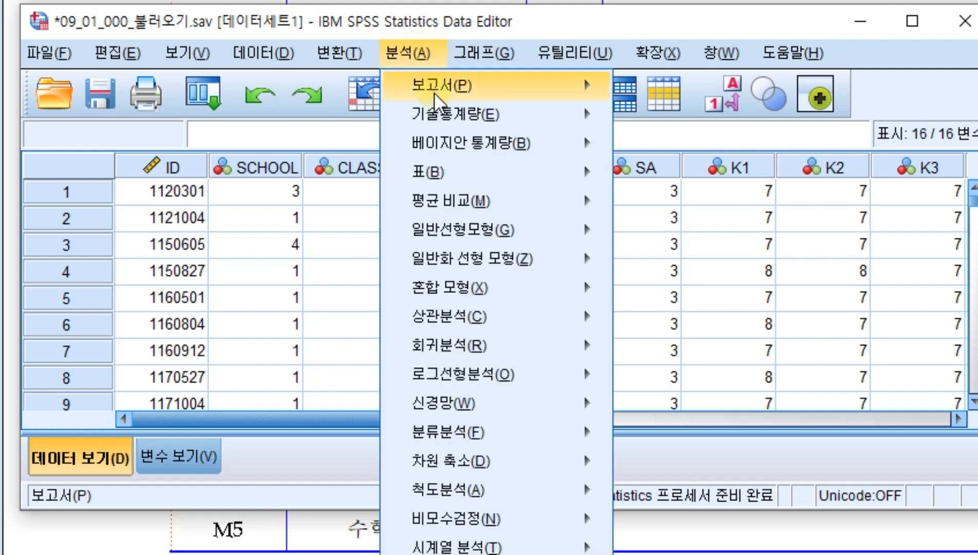
{"action": "mouse_move", "coordinate": [437, 118]}
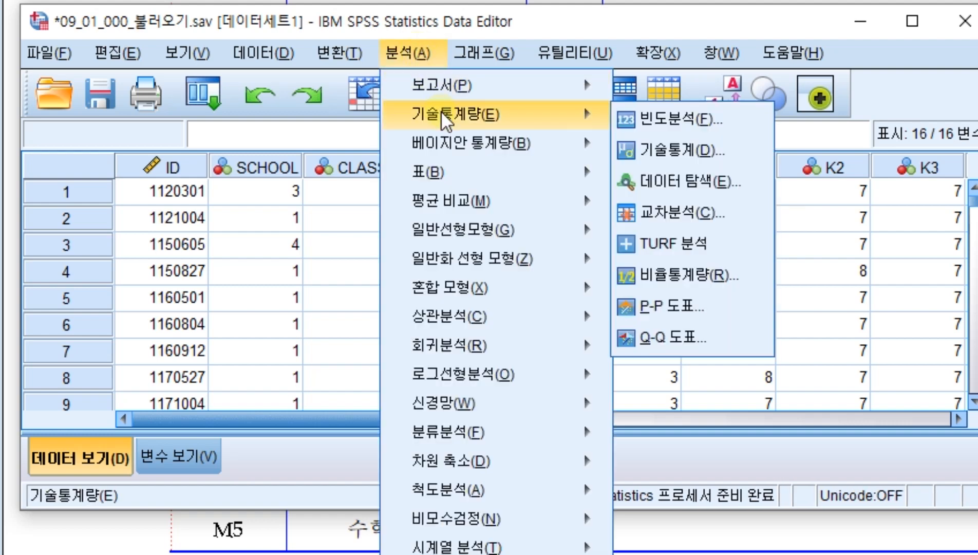
{"action": "left_click", "coordinate": [672, 119]}
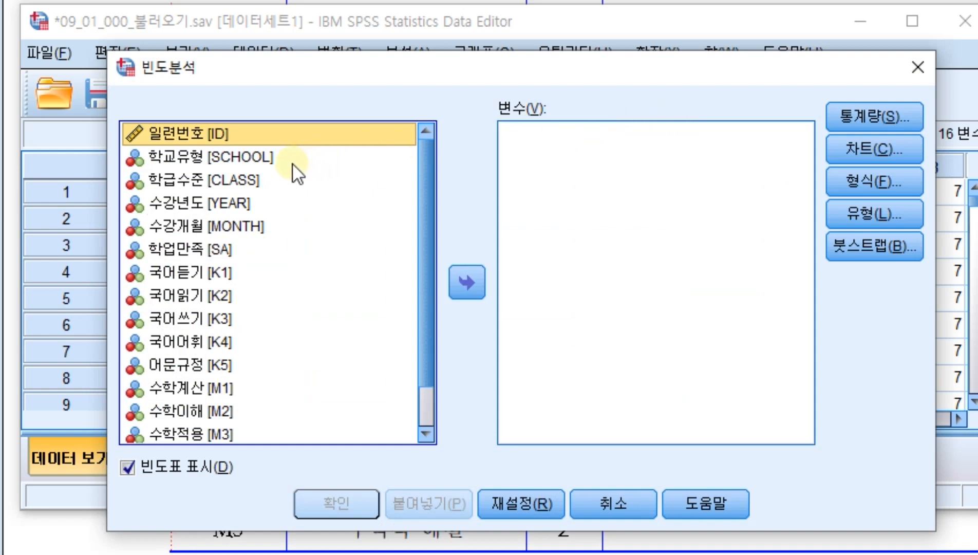
Add the variables SCHOOL through M5 as one range to the frequency analysis and reset the selection
{"action": "left_click", "coordinate": [252, 152]}
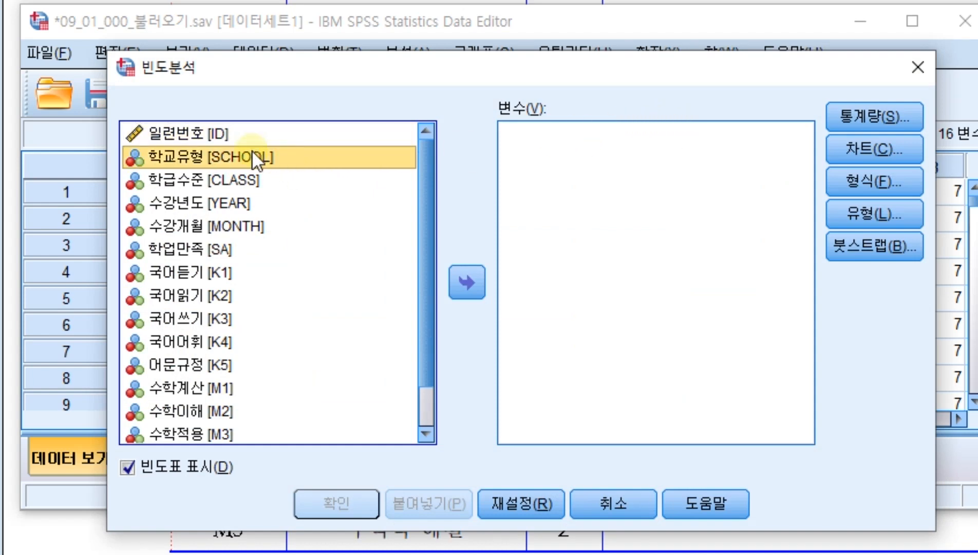
{"action": "scroll", "coordinate": [271, 182], "scroll_direction": "down", "scroll_amount": 1}
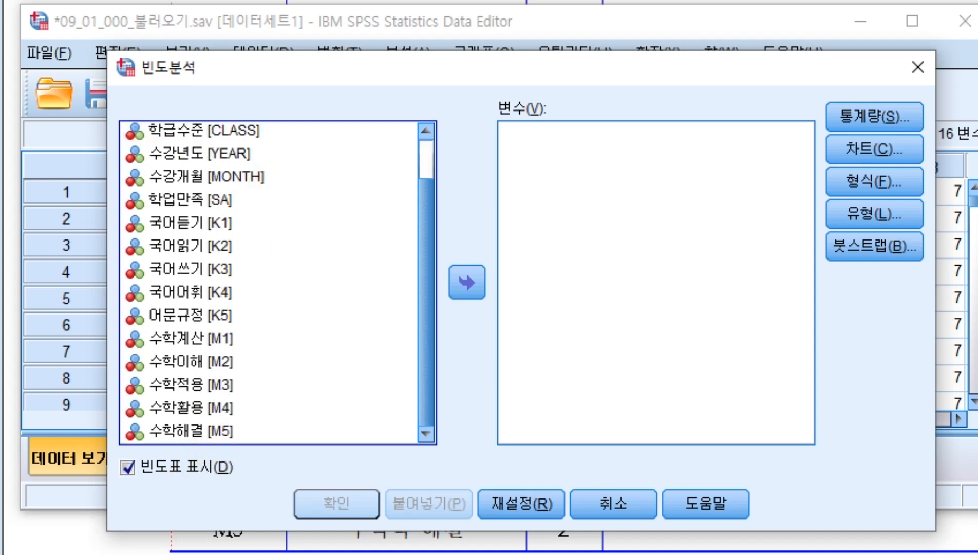
{"action": "key", "text": "ctrl+super+o"}
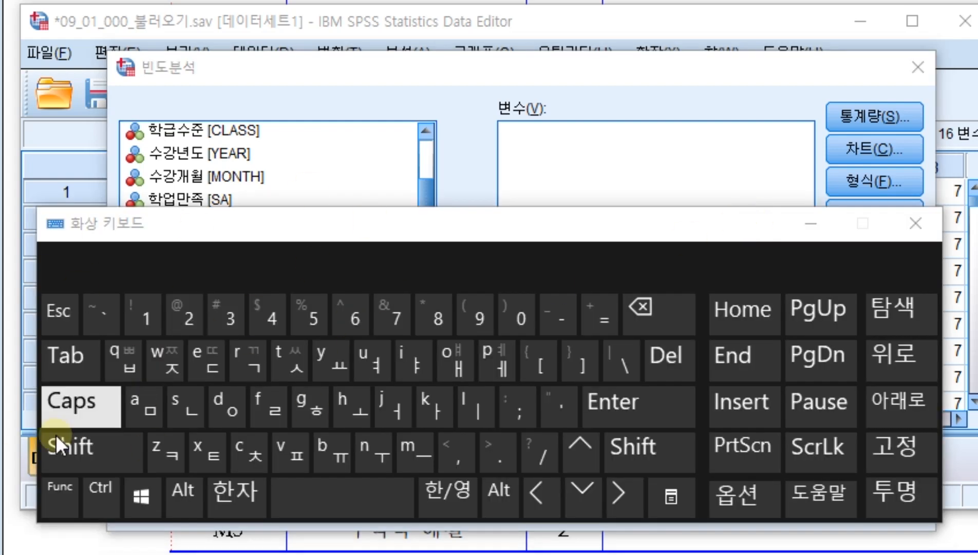
{"action": "left_click", "coordinate": [53, 448]}
{"action": "key", "text": "ctrl+super+o"}
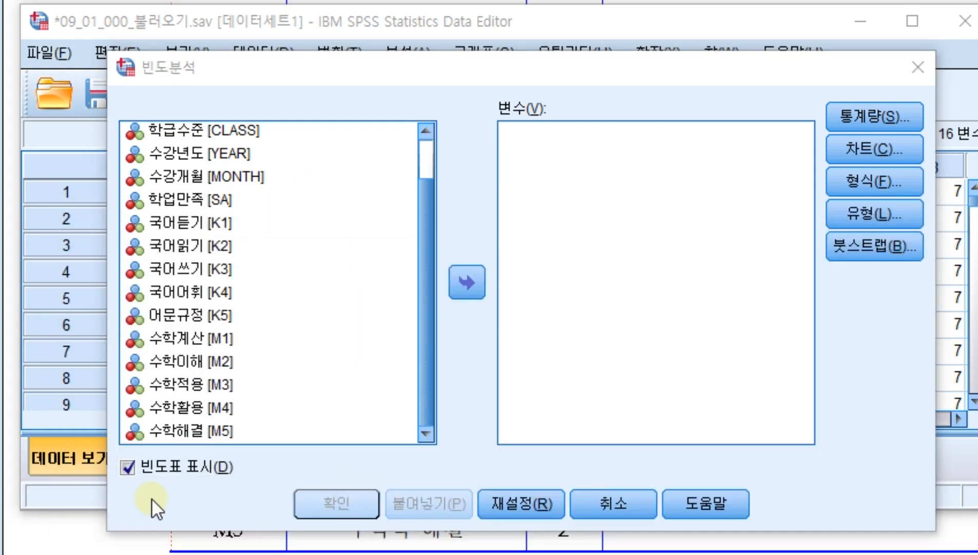
{"action": "left_click", "coordinate": [199, 430], "text": "shift"}
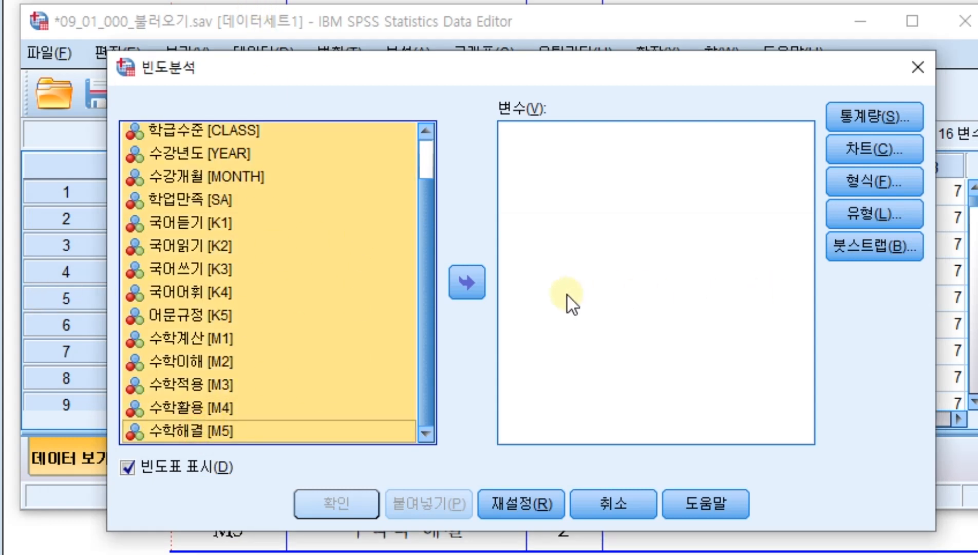
{"action": "left_click", "coordinate": [477, 286]}
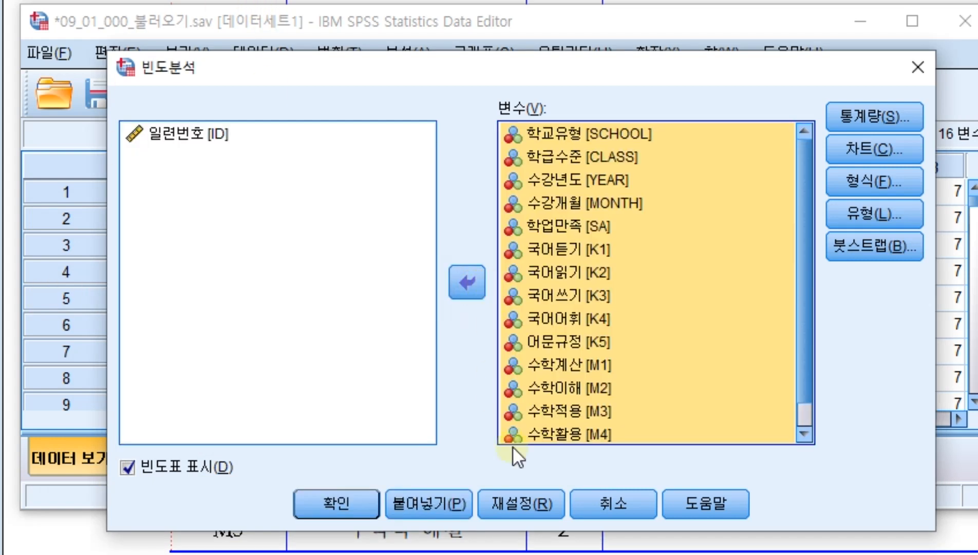
{"action": "left_click", "coordinate": [529, 505]}
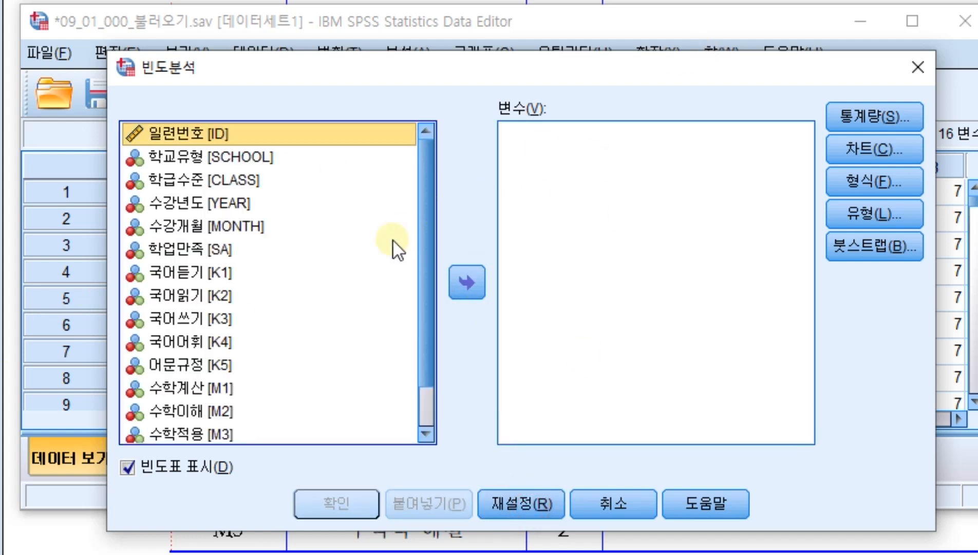
Add all variables to the frequency analysis at once, take ID back out and run it
{"action": "key", "text": "ctrl+a"}
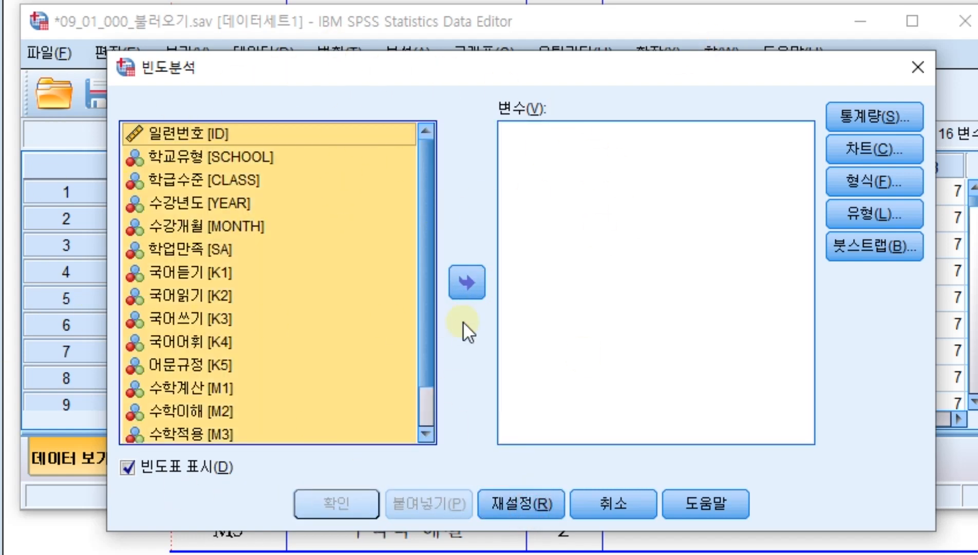
{"action": "left_click", "coordinate": [464, 284]}
{"action": "left_click", "coordinate": [565, 136]}
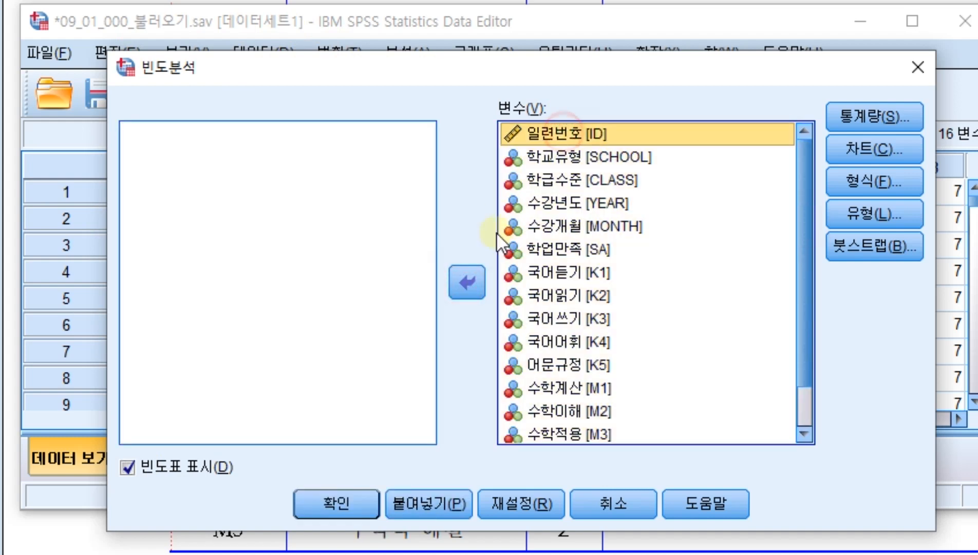
{"action": "left_click", "coordinate": [468, 282]}
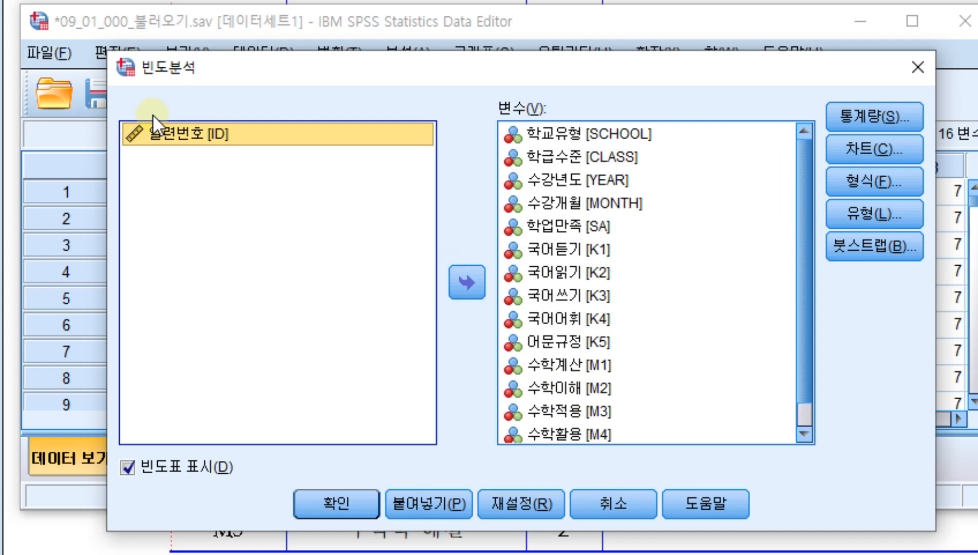
{"action": "left_click", "coordinate": [347, 508]}
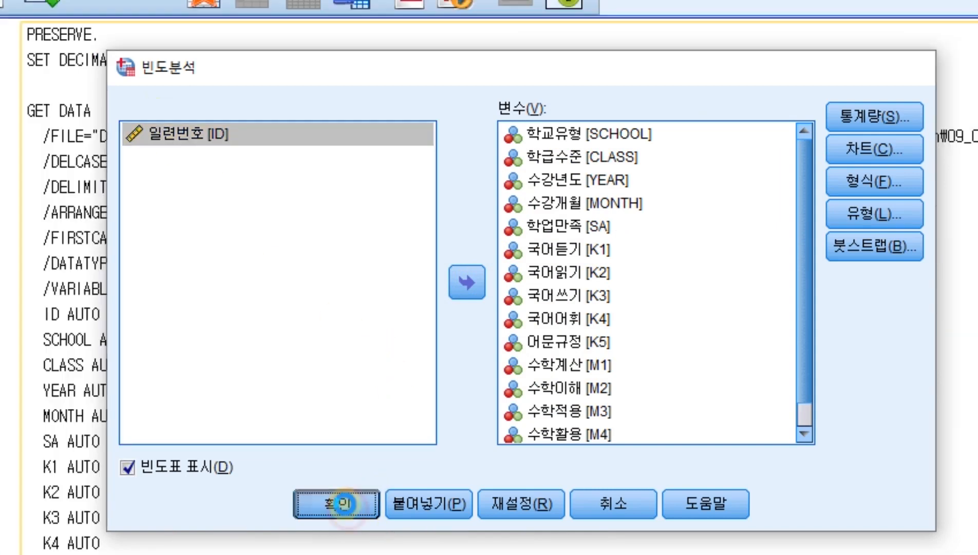
Compare the SCHOOL and CLASS frequency tables with the value codes in the codebook to find invalid codes
{"action": "left_click", "coordinate": [27, 252]}
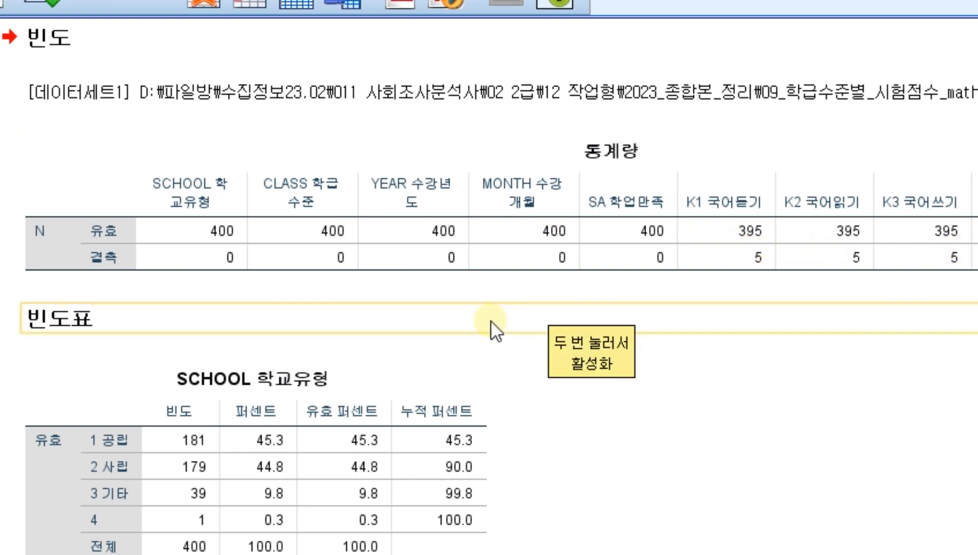
{"action": "scroll", "coordinate": [478, 339], "scroll_direction": "down", "scroll_amount": 3}
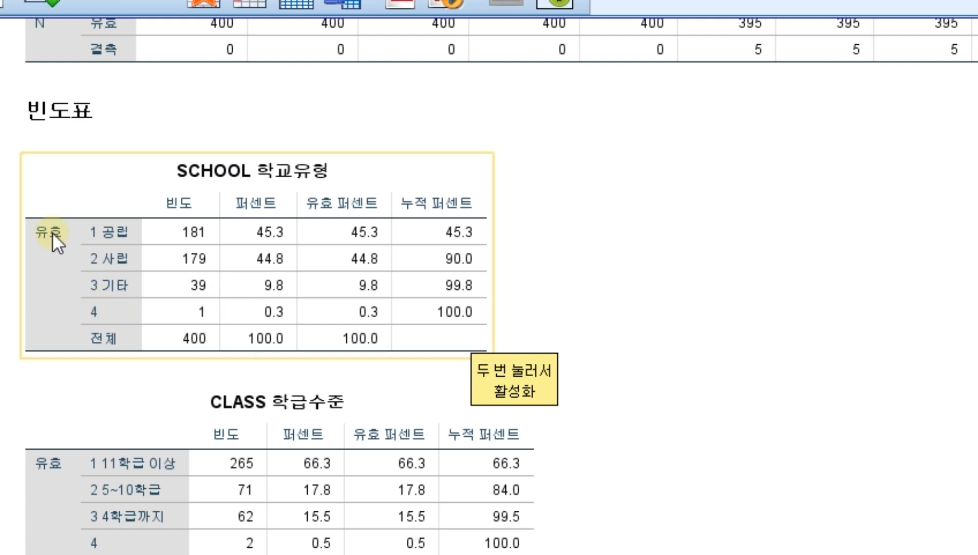
{"action": "scroll", "coordinate": [257, 180], "scroll_direction": "down", "scroll_amount": 2}
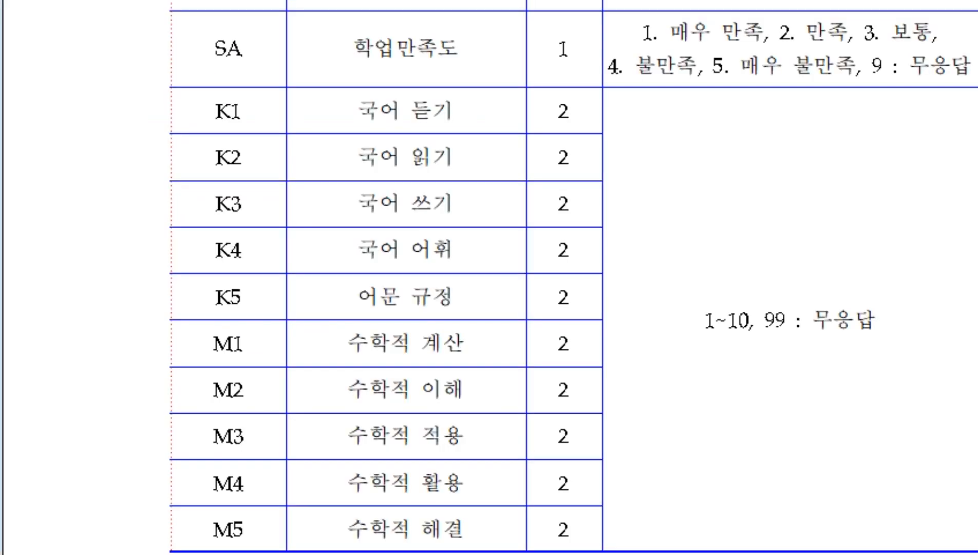
{"action": "scroll", "coordinate": [815, 380], "scroll_direction": "up", "scroll_amount": 6}
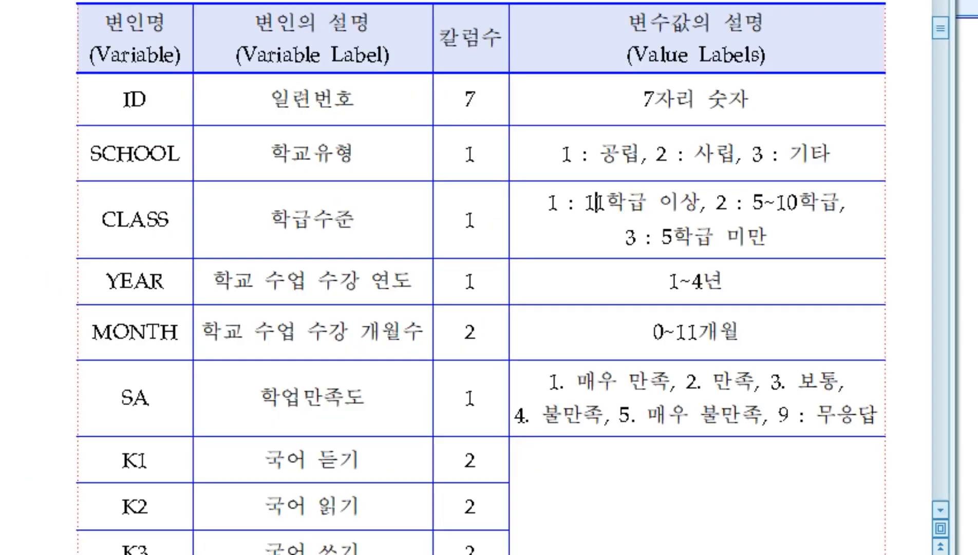
{"action": "scroll", "coordinate": [564, 278], "scroll_direction": "down", "scroll_amount": 10}
{"action": "scroll", "coordinate": [563, 280], "scroll_direction": "up", "scroll_amount": 1}
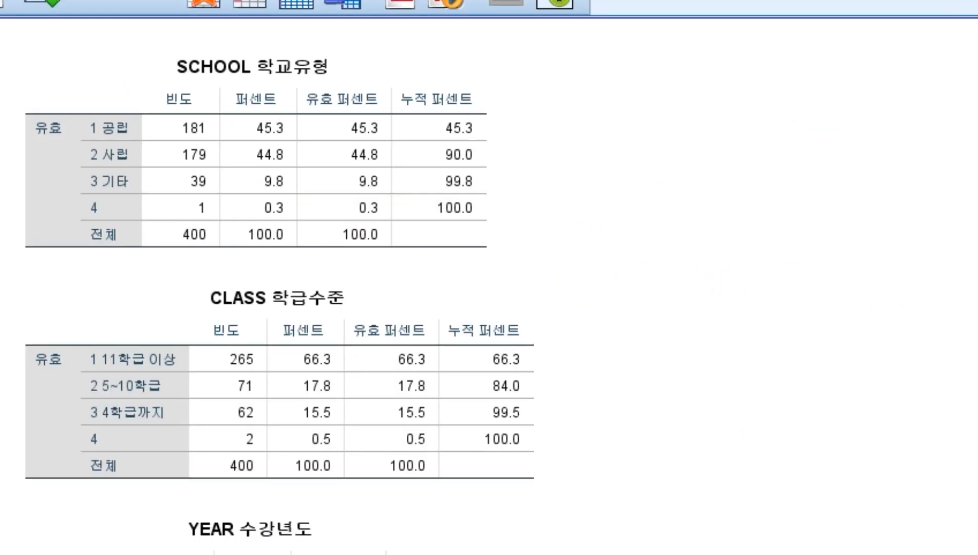
{"action": "left_click", "coordinate": [61, 208]}
{"action": "left_click", "coordinate": [127, 206]}
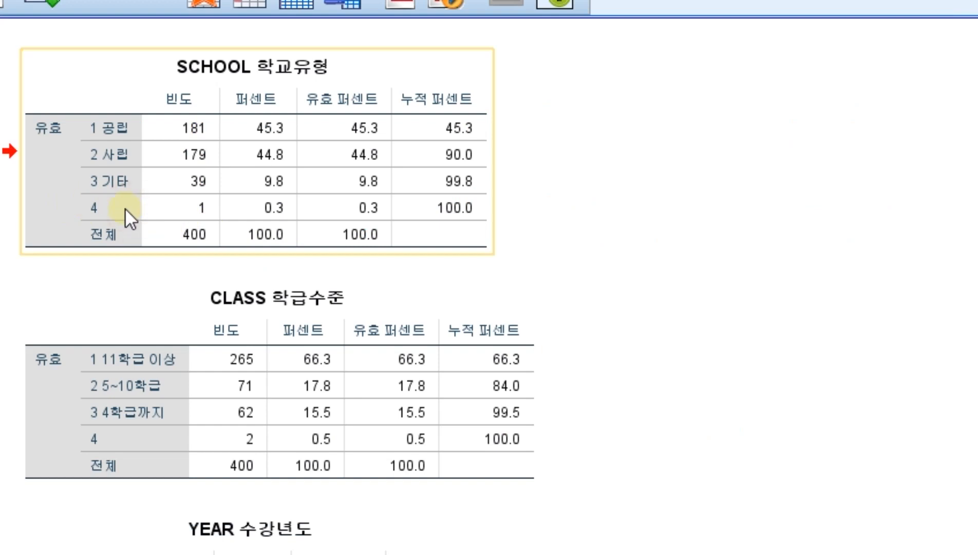
{"action": "left_click", "coordinate": [127, 433]}
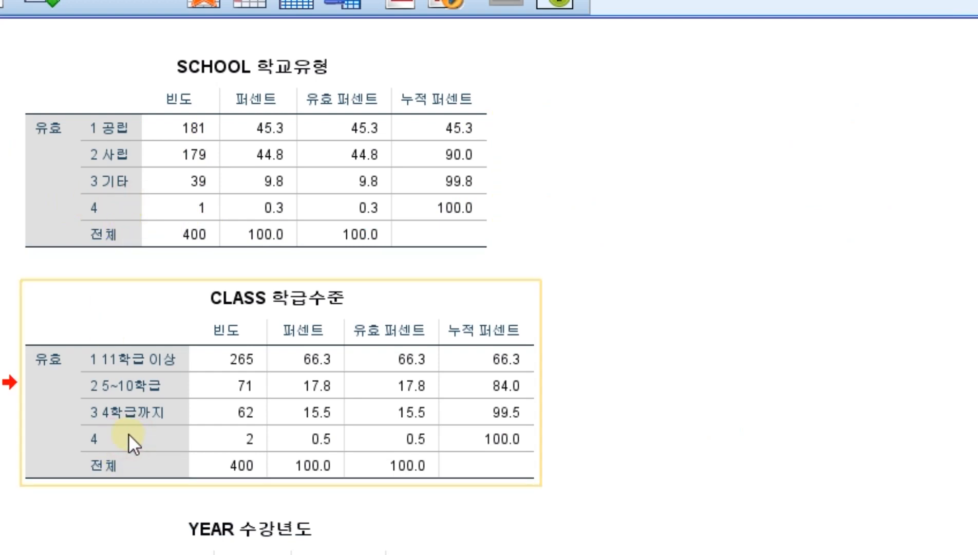
Examine the frequency tables of YEAR, MONTH, SA, K1 to K5 and M1 to M5 for out-of-range and missing values
{"action": "scroll", "coordinate": [128, 433], "scroll_direction": "down", "scroll_amount": 3}
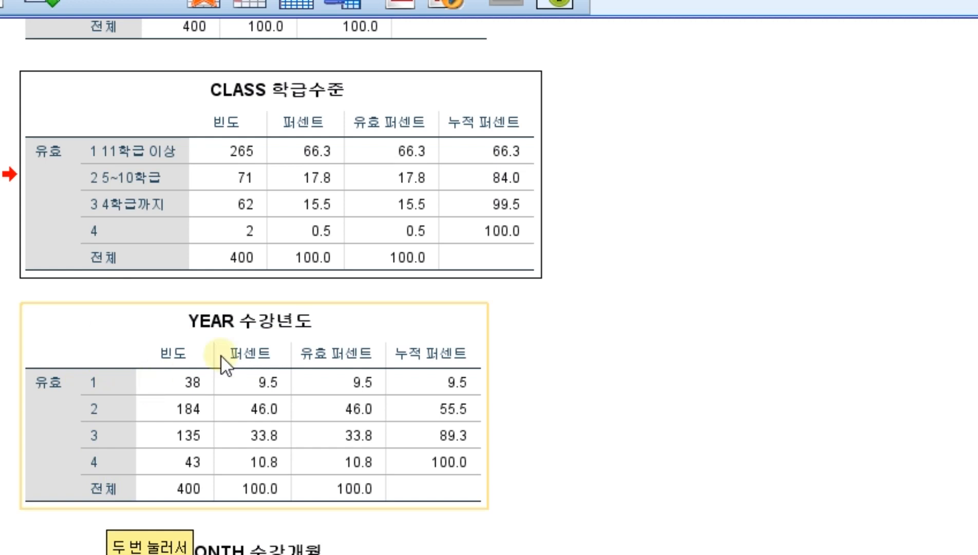
{"action": "scroll", "coordinate": [221, 355], "scroll_direction": "down", "scroll_amount": 6}
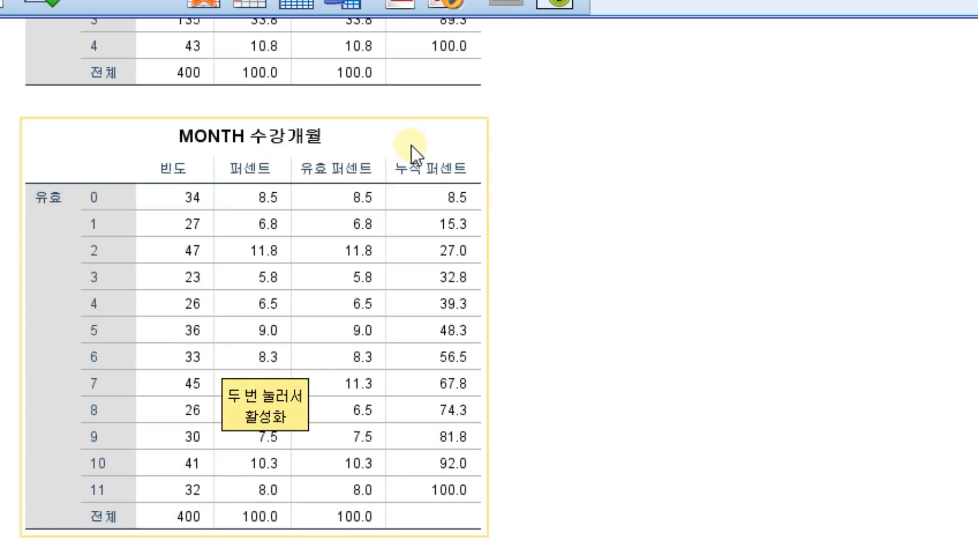
{"action": "scroll", "coordinate": [242, 193], "scroll_direction": "down", "scroll_amount": 2}
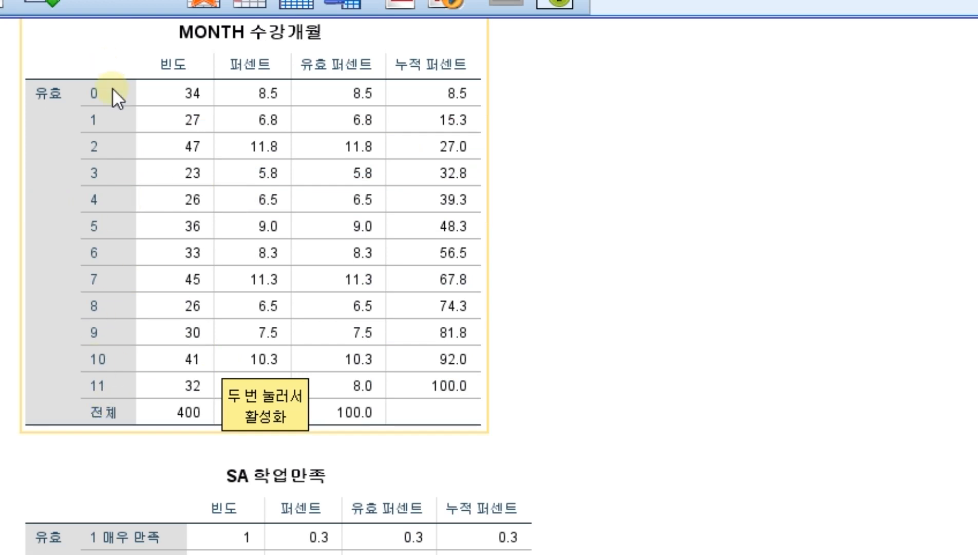
{"action": "scroll", "coordinate": [147, 192], "scroll_direction": "down", "scroll_amount": 2}
{"action": "scroll", "coordinate": [124, 389], "scroll_direction": "down", "scroll_amount": 4}
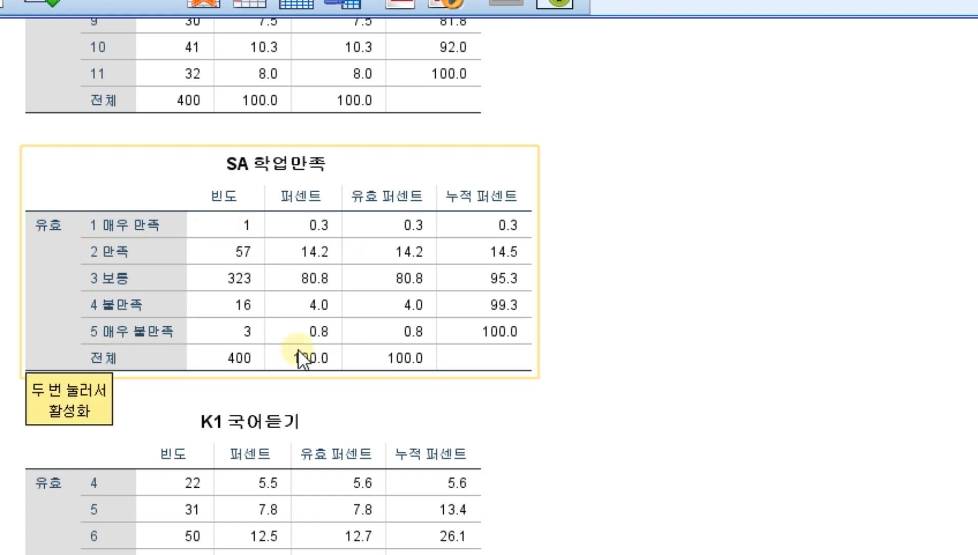
{"action": "scroll", "coordinate": [268, 303], "scroll_direction": "down", "scroll_amount": 3}
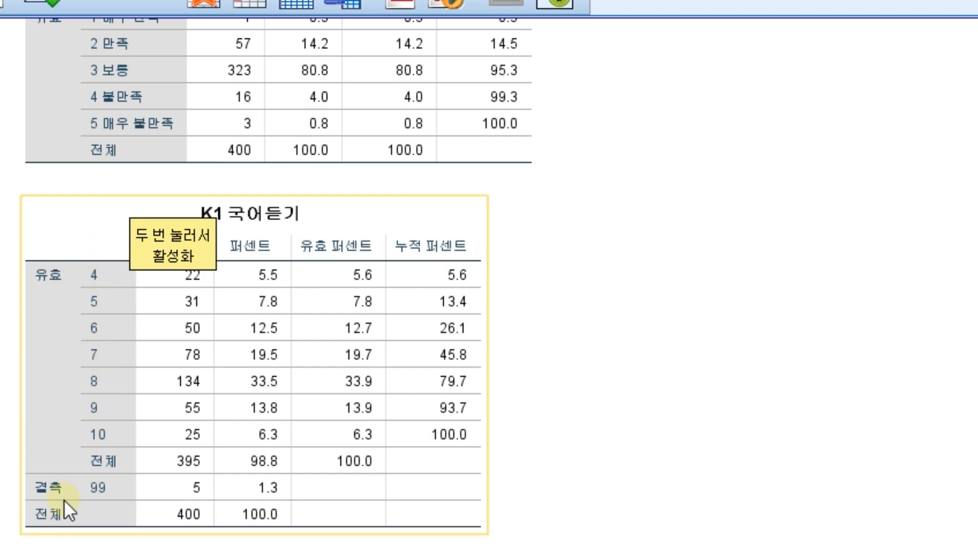
{"action": "scroll", "coordinate": [257, 493], "scroll_direction": "down", "scroll_amount": 6}
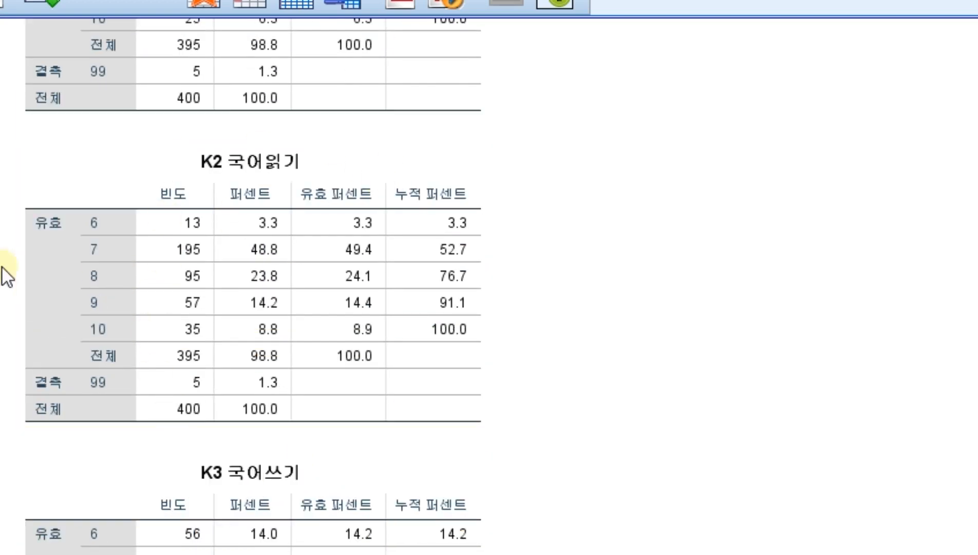
{"action": "scroll", "coordinate": [150, 313], "scroll_direction": "down", "scroll_amount": 4}
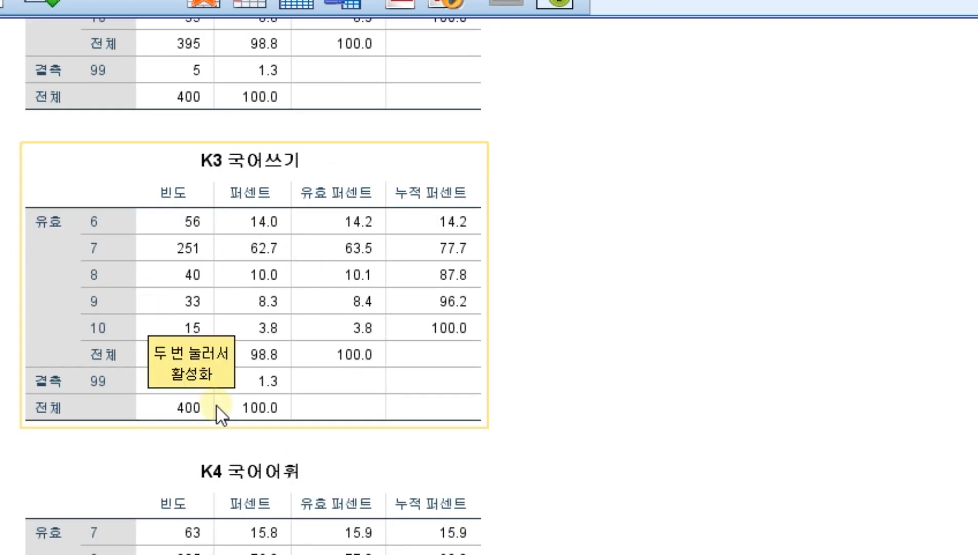
{"action": "scroll", "coordinate": [221, 414], "scroll_direction": "down", "scroll_amount": 4}
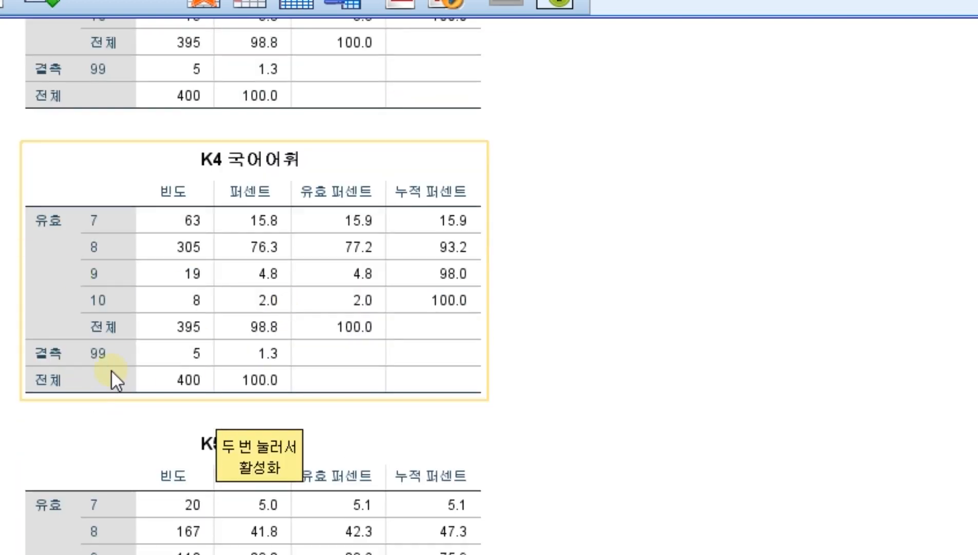
{"action": "scroll", "coordinate": [113, 377], "scroll_direction": "down", "scroll_amount": 7}
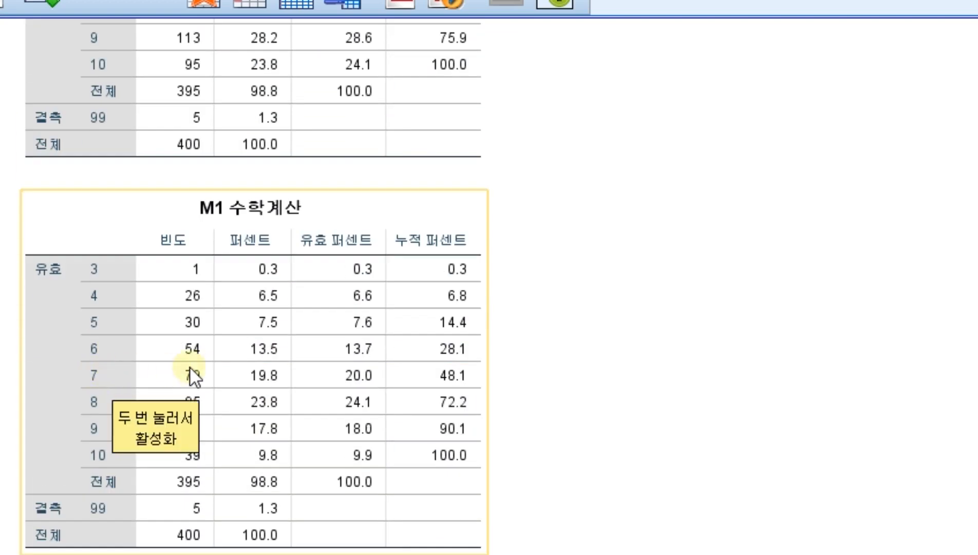
{"action": "scroll", "coordinate": [190, 366], "scroll_direction": "down", "scroll_amount": 5}
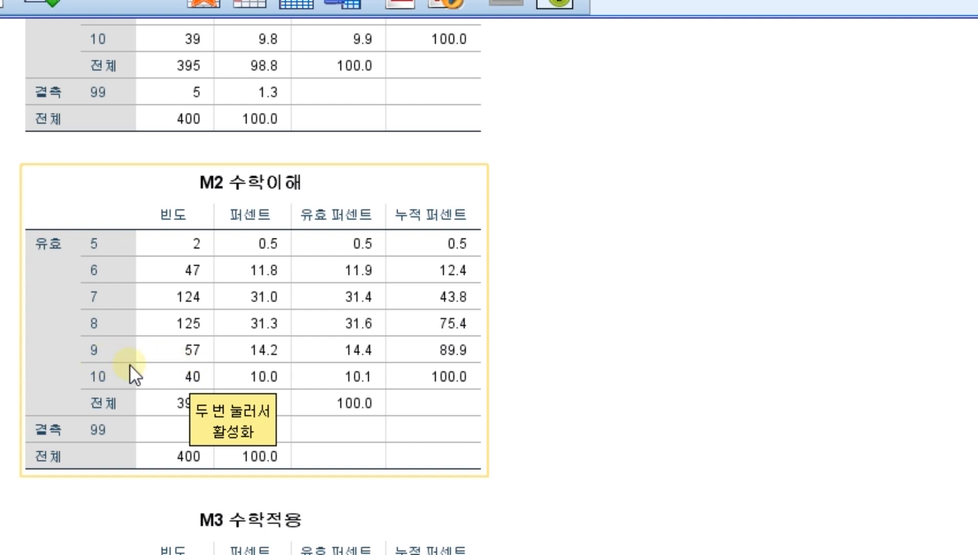
{"action": "scroll", "coordinate": [131, 364], "scroll_direction": "down", "scroll_amount": 10}
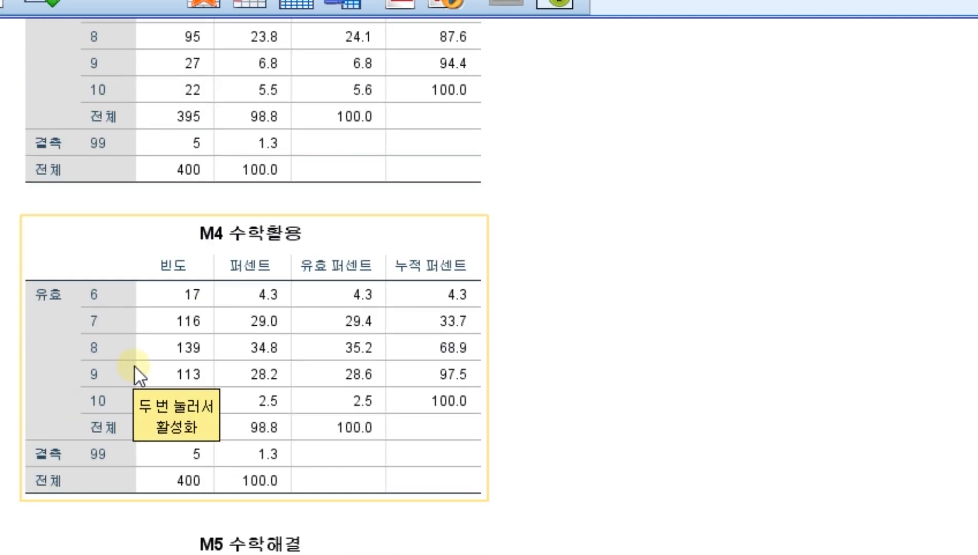
{"action": "left_click", "coordinate": [133, 365]}
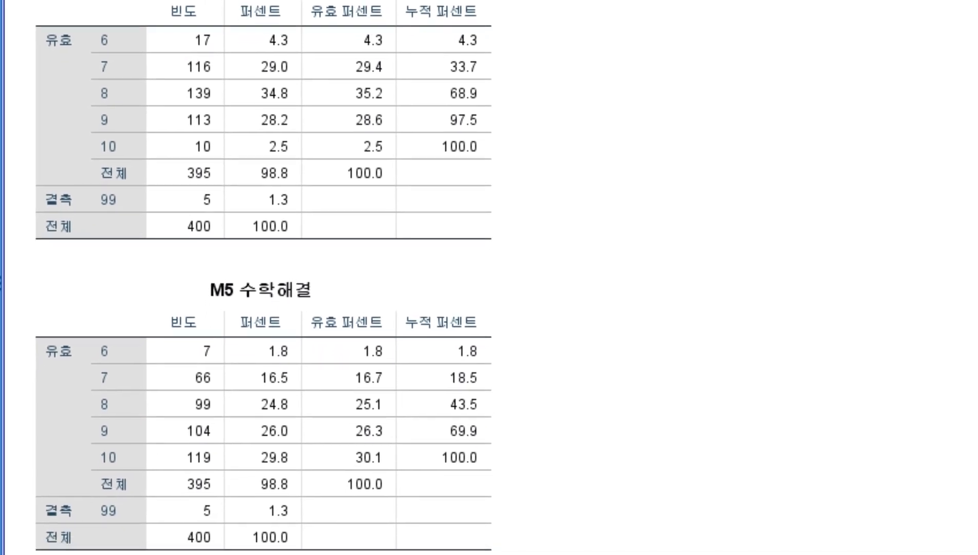
Return to the SCHOOL and CLASS frequency tables in the output and review their out-of-range codes
{"action": "scroll", "coordinate": [667, 98], "scroll_direction": "up", "scroll_amount": 3}
{"action": "scroll", "coordinate": [671, 107], "scroll_direction": "up", "scroll_amount": 20}
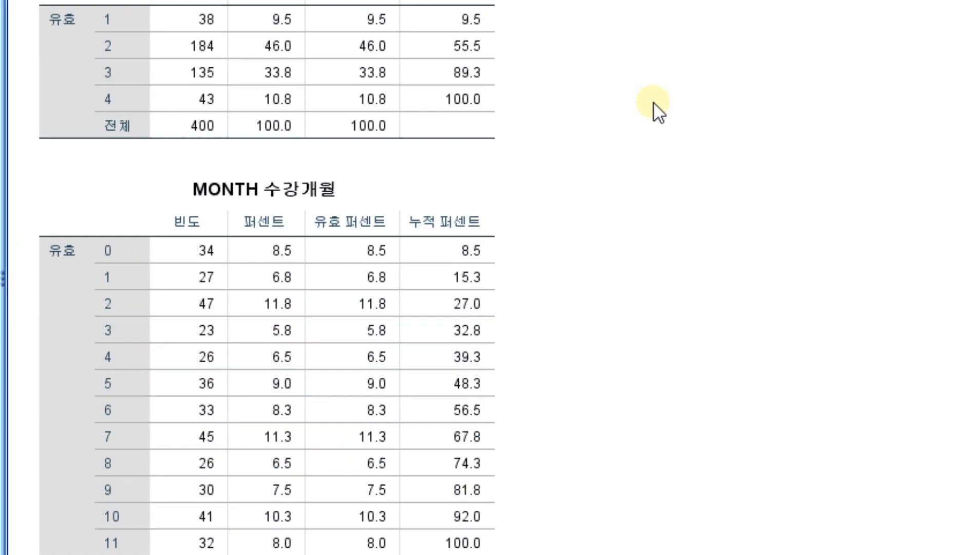
{"action": "scroll", "coordinate": [655, 112], "scroll_direction": "down", "scroll_amount": 12}
{"action": "scroll", "coordinate": [651, 113], "scroll_direction": "up", "scroll_amount": 1}
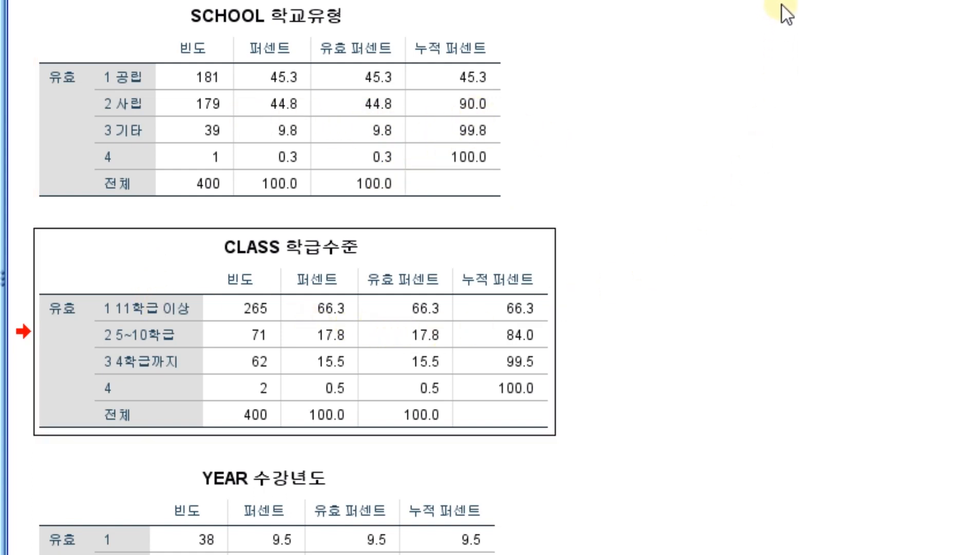
Return to the Data Editor and define 4 as a discrete missing value for SCHOOL in the variable definitions
{"action": "key", "text": "alt+Tab"}
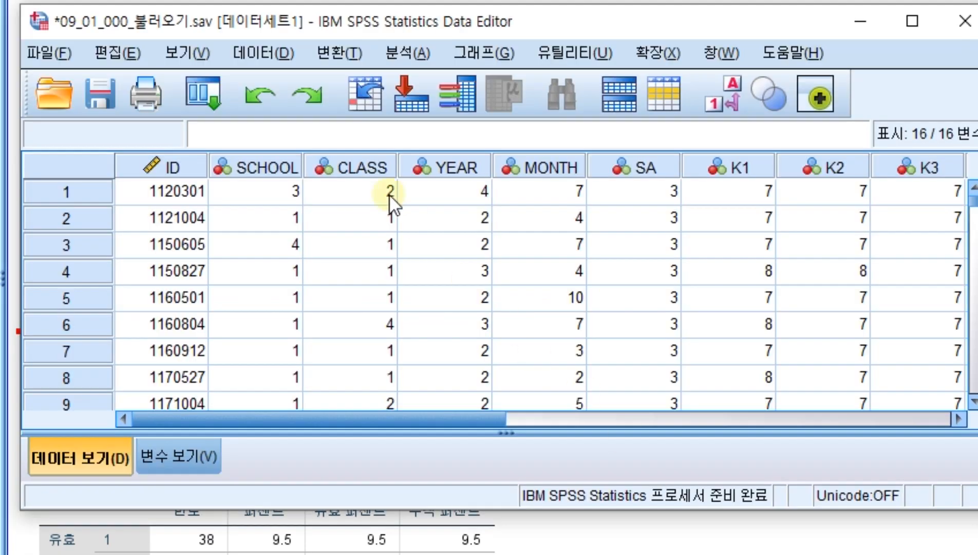
{"action": "left_click", "coordinate": [196, 450]}
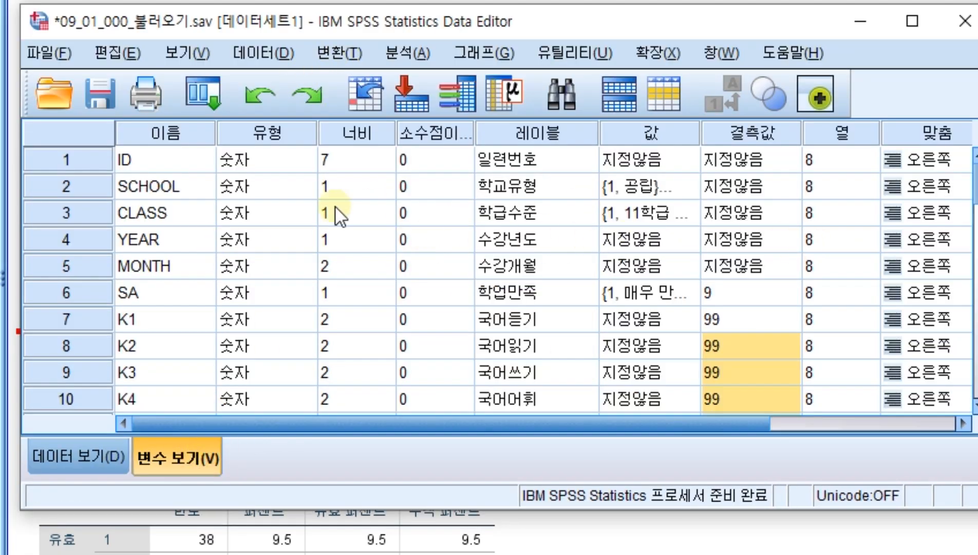
{"action": "left_click", "coordinate": [776, 184]}
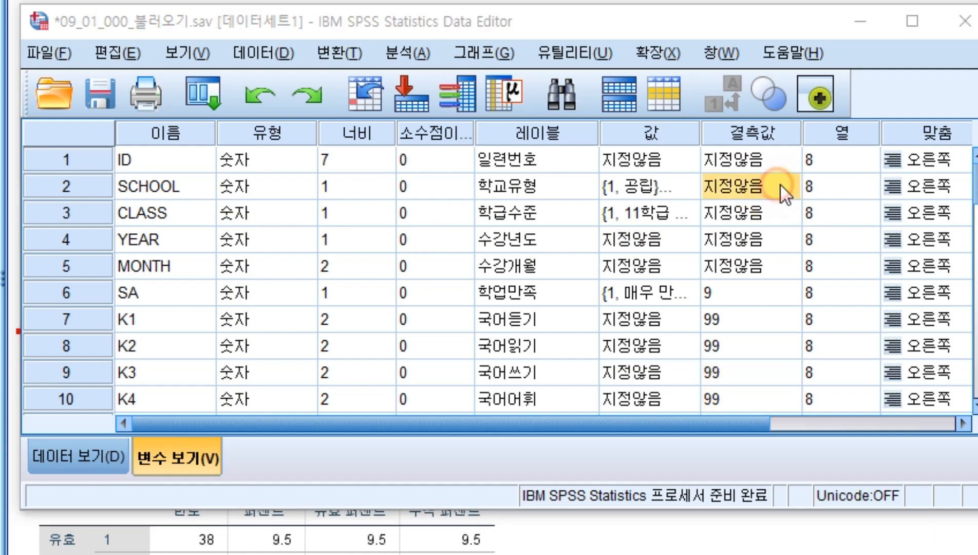
{"action": "left_click", "coordinate": [779, 184]}
{"action": "left_click", "coordinate": [368, 203]}
{"action": "left_click", "coordinate": [404, 227]}
{"action": "type", "text": "4"}
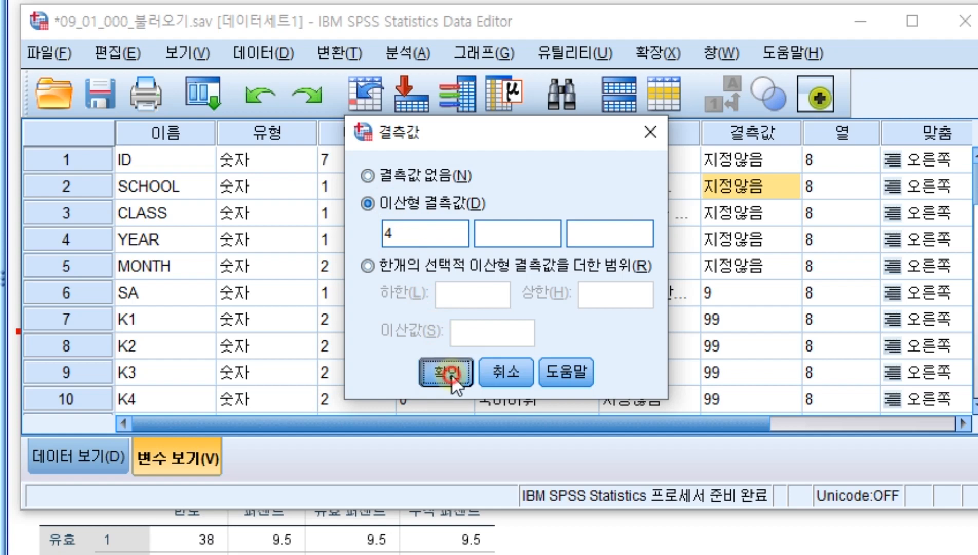
{"action": "left_click", "coordinate": [446, 371]}
Define 4 as a discrete missing value for CLASS
{"action": "left_click", "coordinate": [735, 213]}
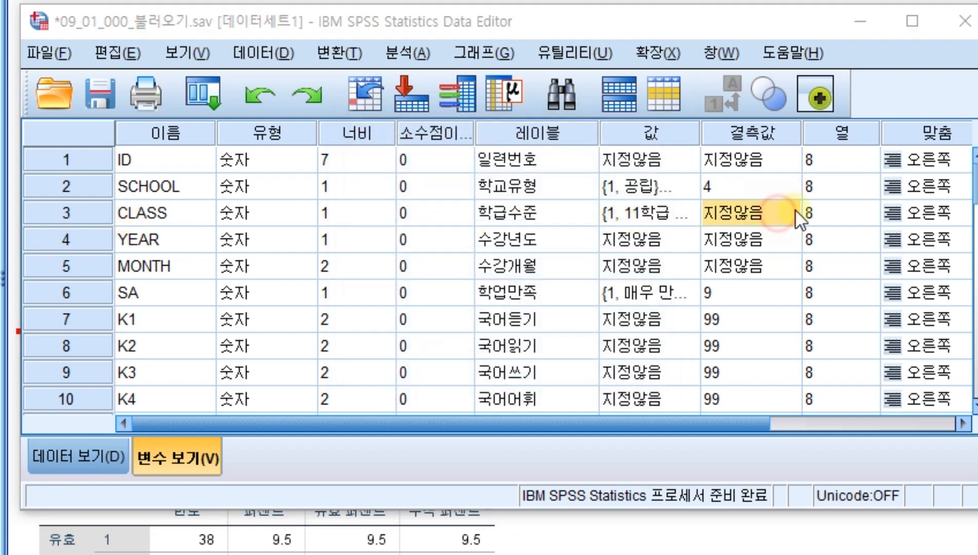
{"action": "left_click", "coordinate": [788, 213]}
{"action": "left_click", "coordinate": [431, 203]}
{"action": "left_click", "coordinate": [419, 234]}
{"action": "type", "text": "4"}
{"action": "left_click", "coordinate": [448, 372]}
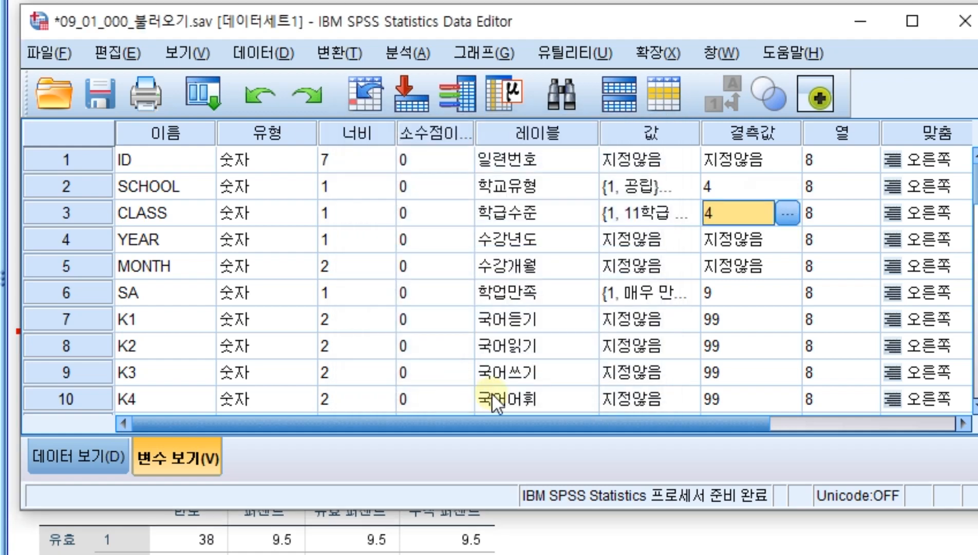
Save the data file and close the frequency output without saving it
{"action": "left_click", "coordinate": [103, 97]}
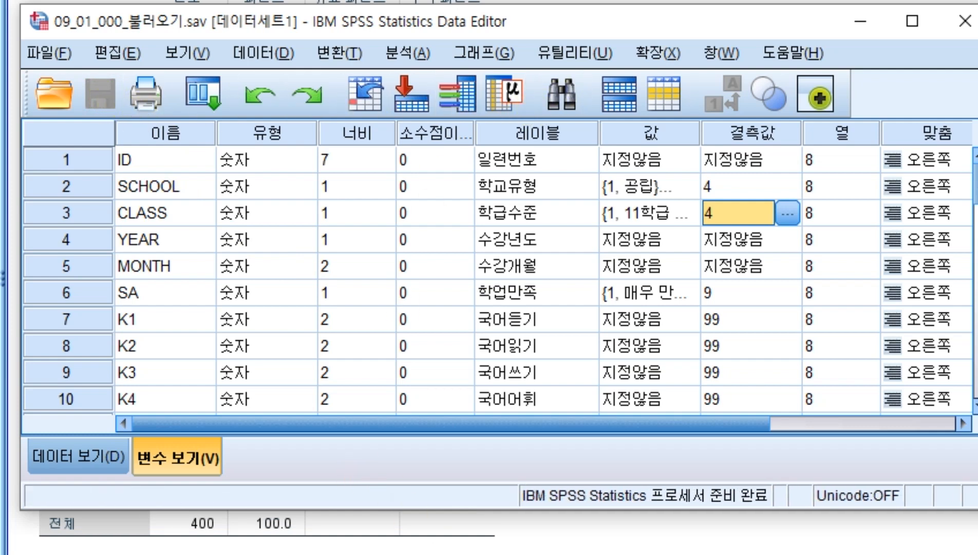
{"action": "key", "text": "alt+Tab"}
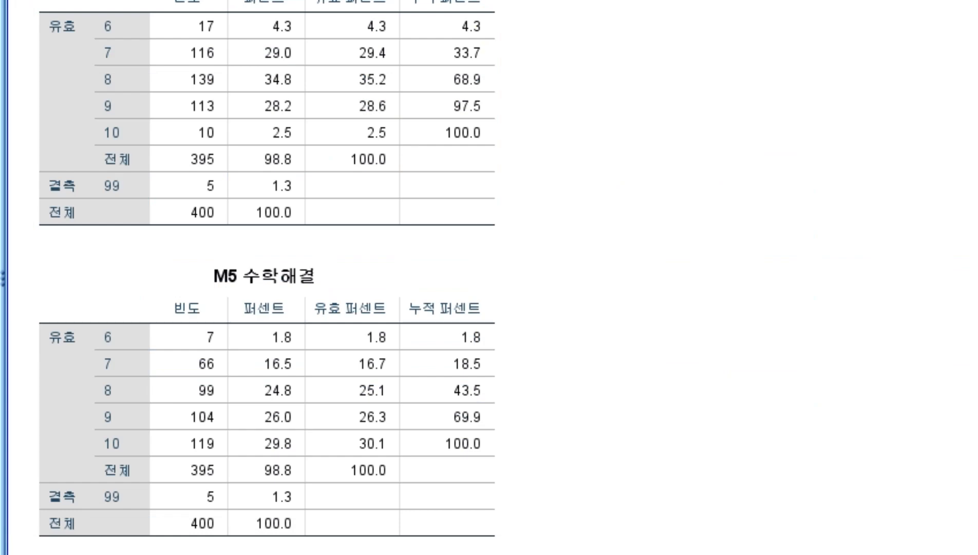
{"action": "key", "text": "alt+F4"}
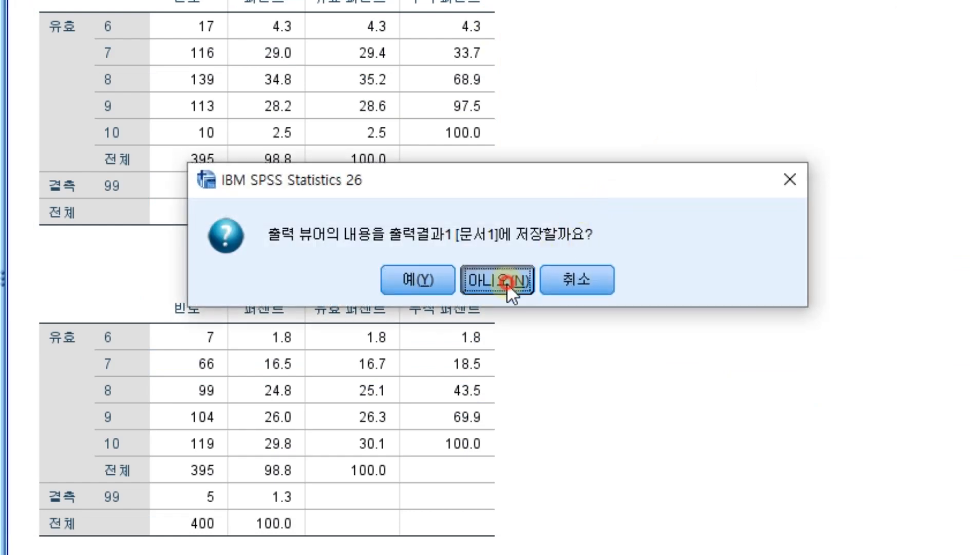
{"action": "left_click", "coordinate": [452, 280]}
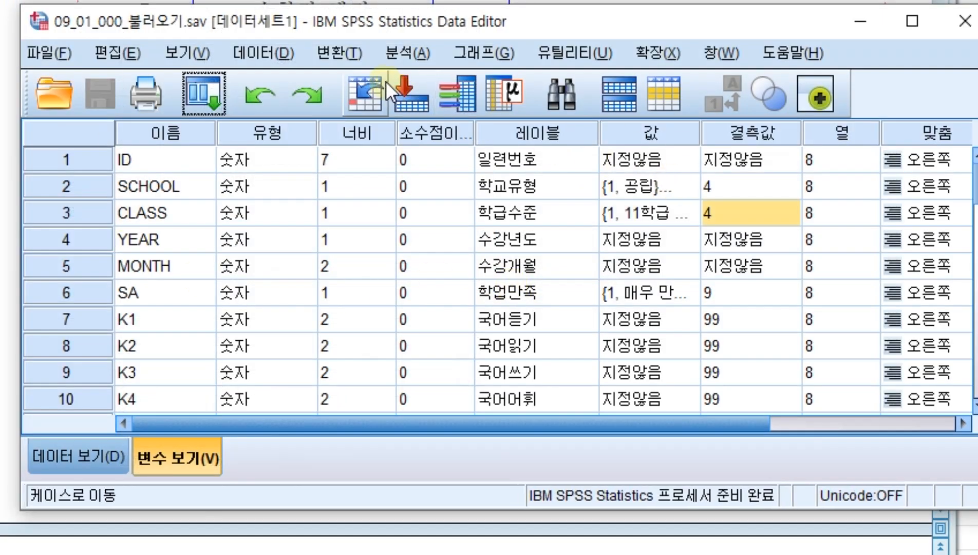
Rerun the frequency analysis on all variables except ID
{"action": "left_click", "coordinate": [415, 50]}
{"action": "mouse_move", "coordinate": [444, 115]}
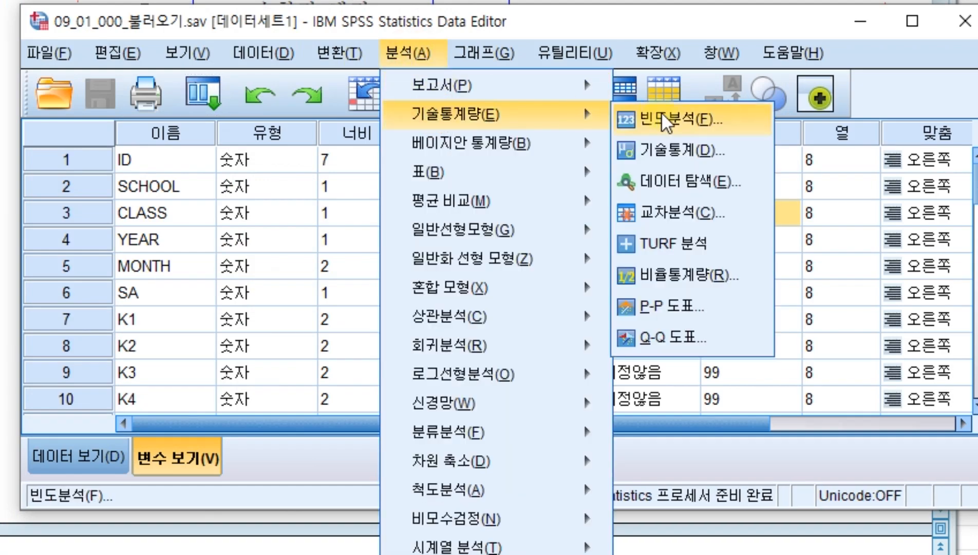
{"action": "left_click", "coordinate": [678, 120]}
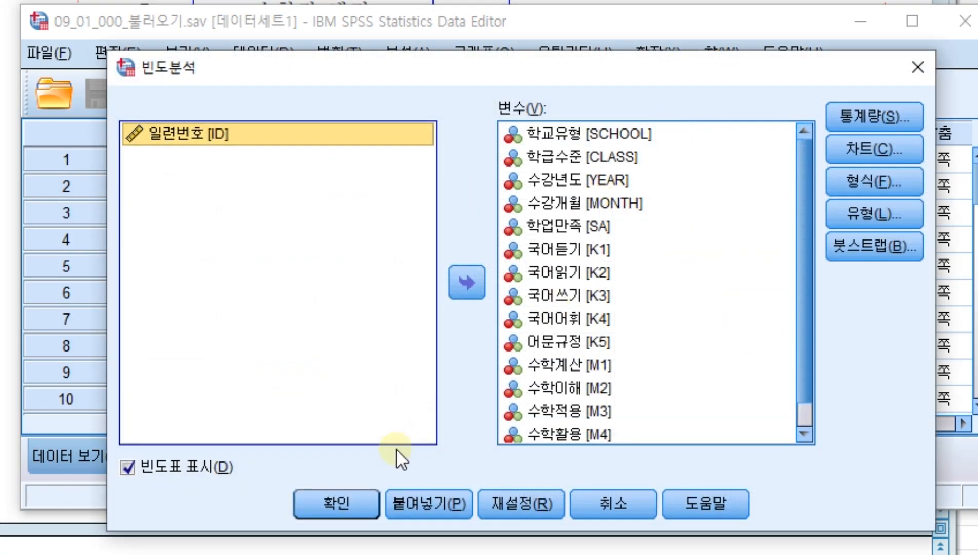
{"action": "left_click", "coordinate": [362, 502]}
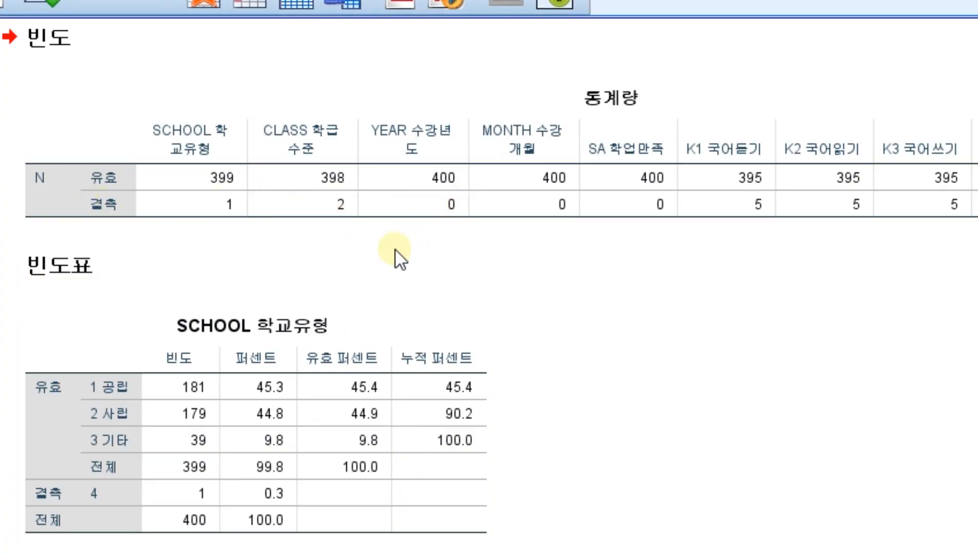
Check in the new SCHOOL and CLASS frequency tables that code 4 is treated as missing, and skim the tables through K1
{"action": "scroll", "coordinate": [396, 252], "scroll_direction": "down", "scroll_amount": 3}
{"action": "scroll", "coordinate": [144, 386], "scroll_direction": "down", "scroll_amount": 5}
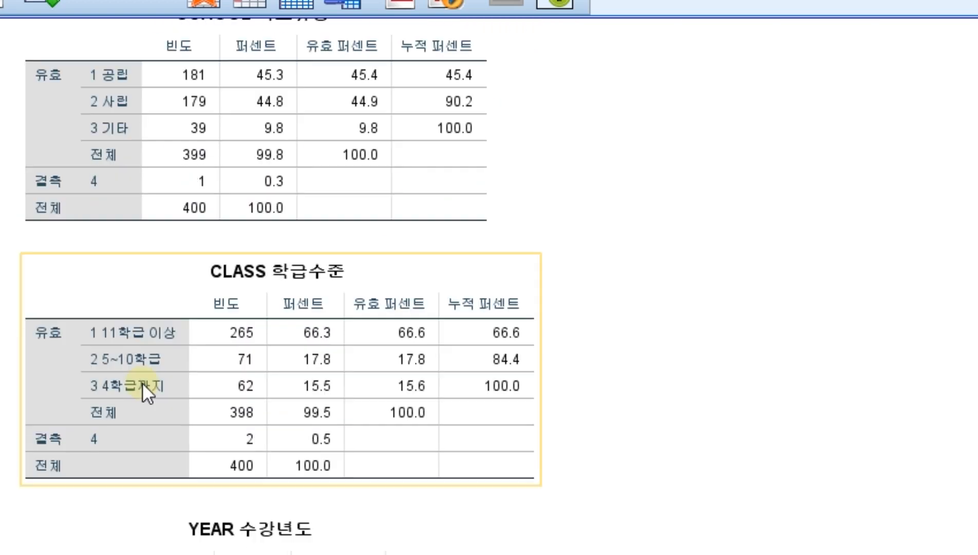
{"action": "scroll", "coordinate": [170, 435], "scroll_direction": "down", "scroll_amount": 9}
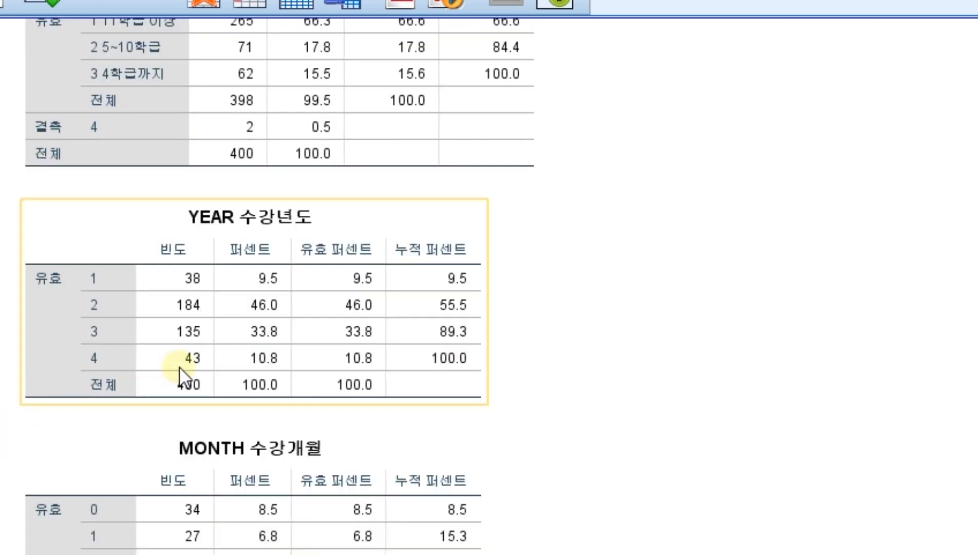
{"action": "scroll", "coordinate": [175, 376], "scroll_direction": "down", "scroll_amount": 9}
{"action": "scroll", "coordinate": [190, 371], "scroll_direction": "down", "scroll_amount": 20}
{"action": "scroll", "coordinate": [77, 135], "scroll_direction": "up", "scroll_amount": 2}
{"action": "scroll", "coordinate": [401, 175], "scroll_direction": "up", "scroll_amount": 5}
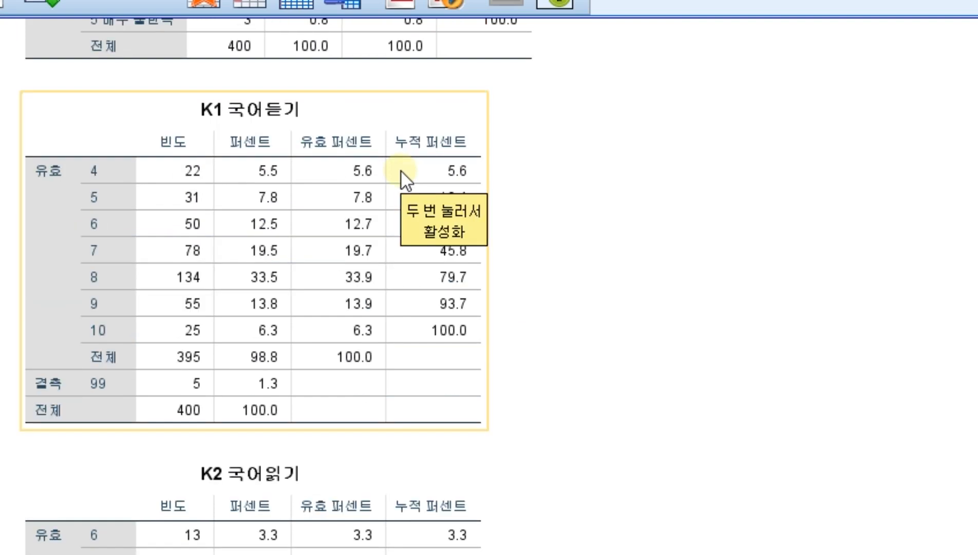
{"action": "scroll", "coordinate": [399, 178], "scroll_direction": "up", "scroll_amount": 18}
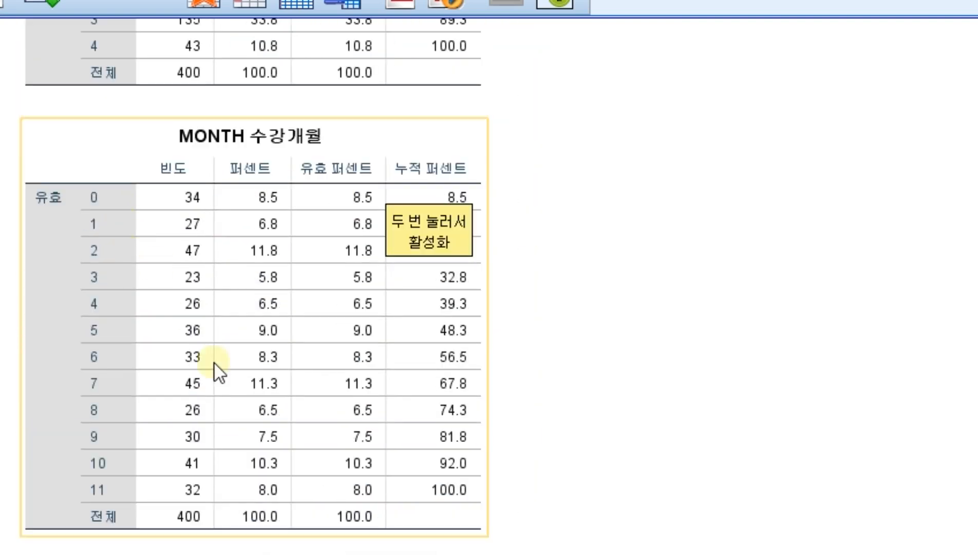
{"action": "scroll", "coordinate": [283, 159], "scroll_direction": "up", "scroll_amount": 10}
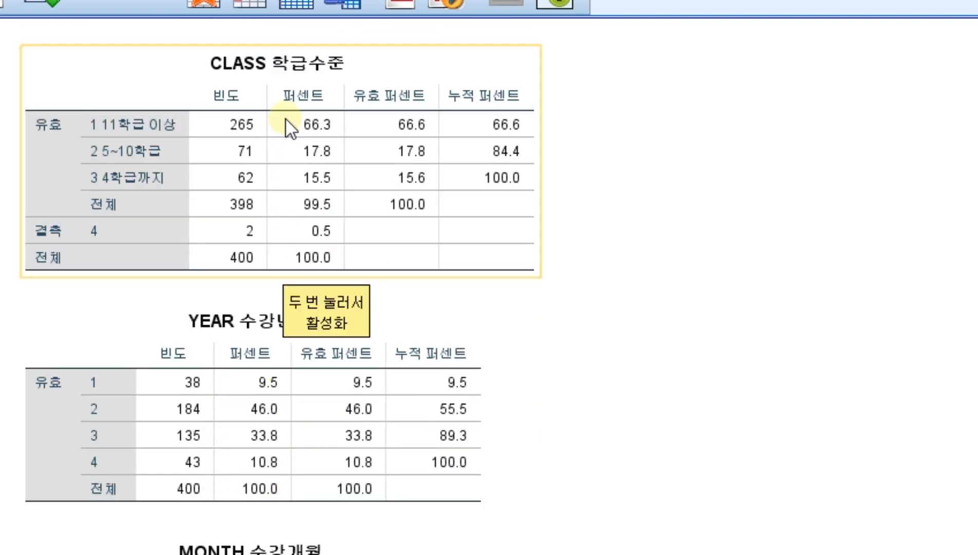
Review the YEAR, MONTH, SA and K1 frequency tables for remaining invalid codes and missing values
{"action": "scroll", "coordinate": [285, 120], "scroll_direction": "down", "scroll_amount": 2}
{"action": "scroll", "coordinate": [286, 126], "scroll_direction": "down", "scroll_amount": 15}
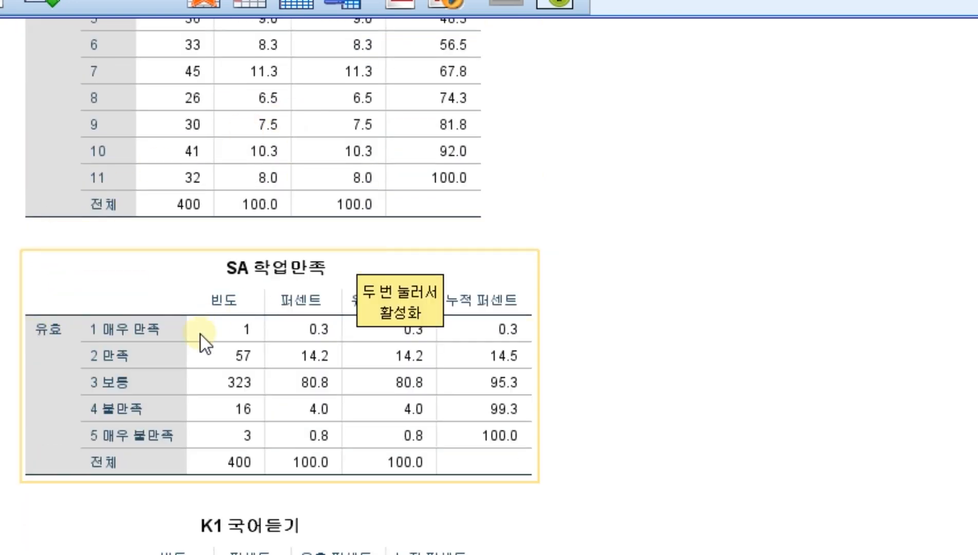
{"action": "scroll", "coordinate": [201, 335], "scroll_direction": "up", "scroll_amount": 8}
{"action": "scroll", "coordinate": [201, 333], "scroll_direction": "down", "scroll_amount": 20}
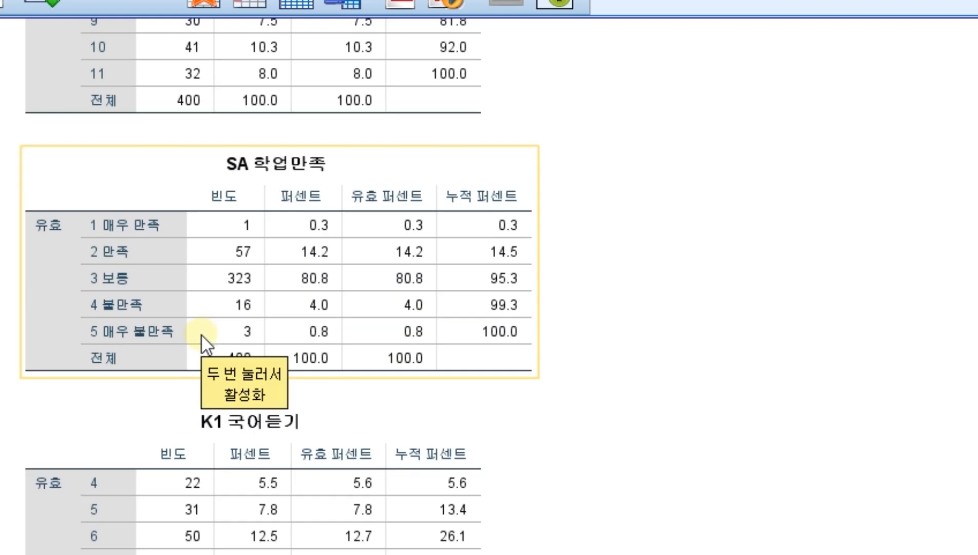
{"action": "scroll", "coordinate": [202, 337], "scroll_direction": "up", "scroll_amount": 20}
{"action": "scroll", "coordinate": [201, 338], "scroll_direction": "up", "scroll_amount": 16}
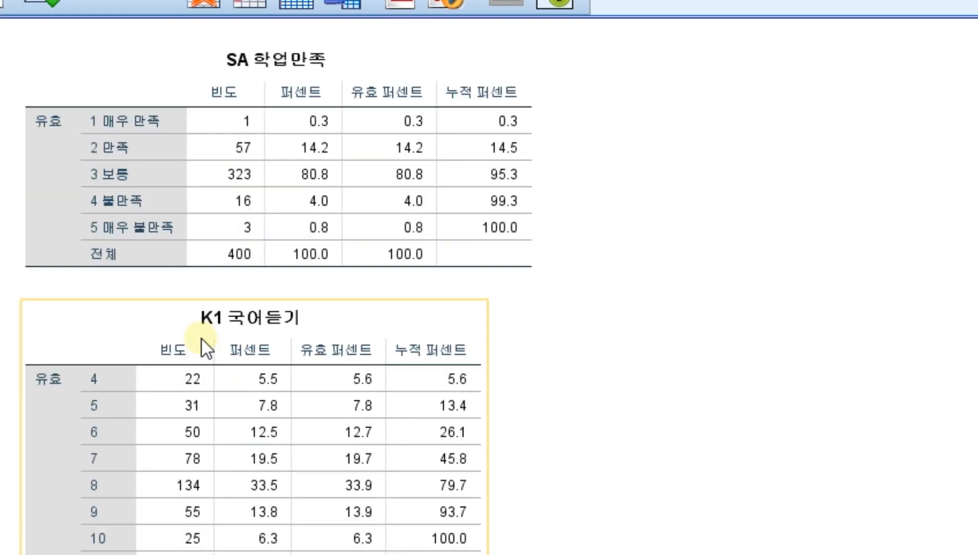
{"action": "scroll", "coordinate": [202, 339], "scroll_direction": "down", "scroll_amount": 11}
{"action": "scroll", "coordinate": [189, 230], "scroll_direction": "up", "scroll_amount": 8}
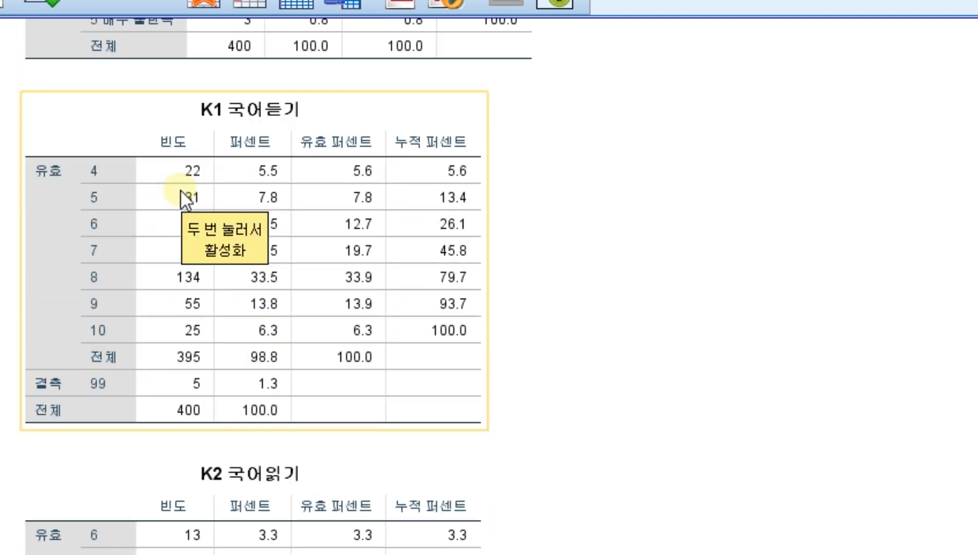
{"action": "scroll", "coordinate": [252, 250], "scroll_direction": "down", "scroll_amount": 11}
{"action": "scroll", "coordinate": [248, 250], "scroll_direction": "up", "scroll_amount": 3}
{"action": "scroll", "coordinate": [247, 249], "scroll_direction": "up", "scroll_amount": 16}
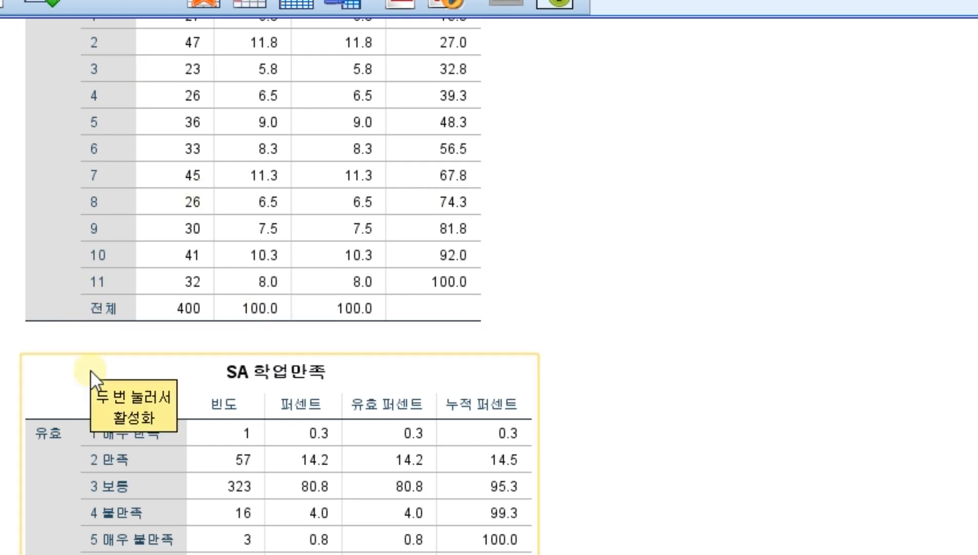
Examine the K5 and M1 to M5 frequency tables, and return to the summary of valid and missing cases
{"action": "scroll", "coordinate": [260, 352], "scroll_direction": "down", "scroll_amount": 20}
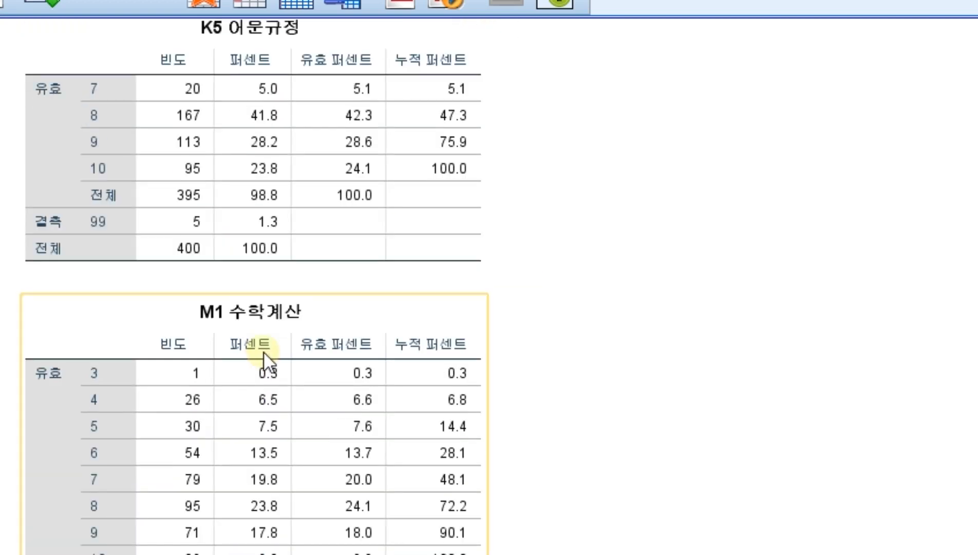
{"action": "scroll", "coordinate": [265, 352], "scroll_direction": "down", "scroll_amount": 10}
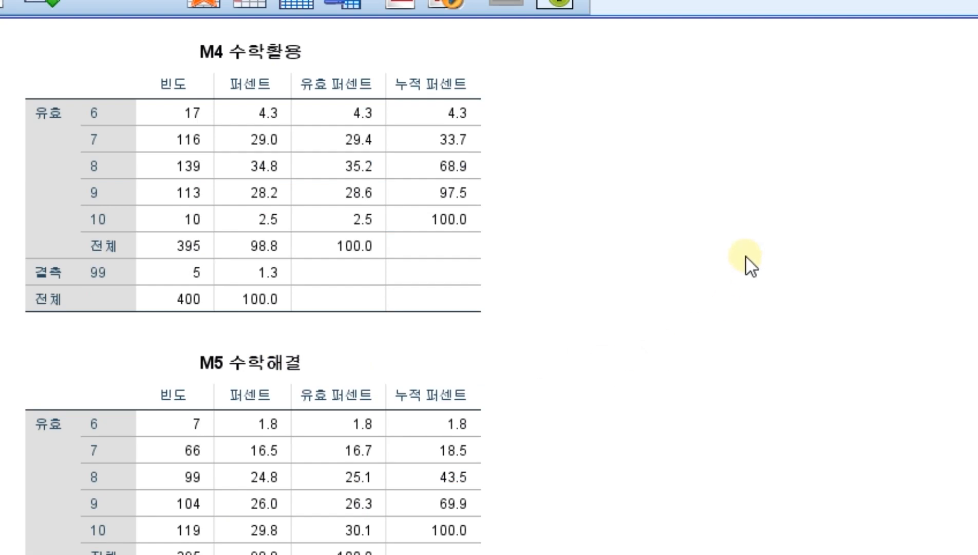
{"action": "scroll", "coordinate": [677, 230], "scroll_direction": "up", "scroll_amount": 20}
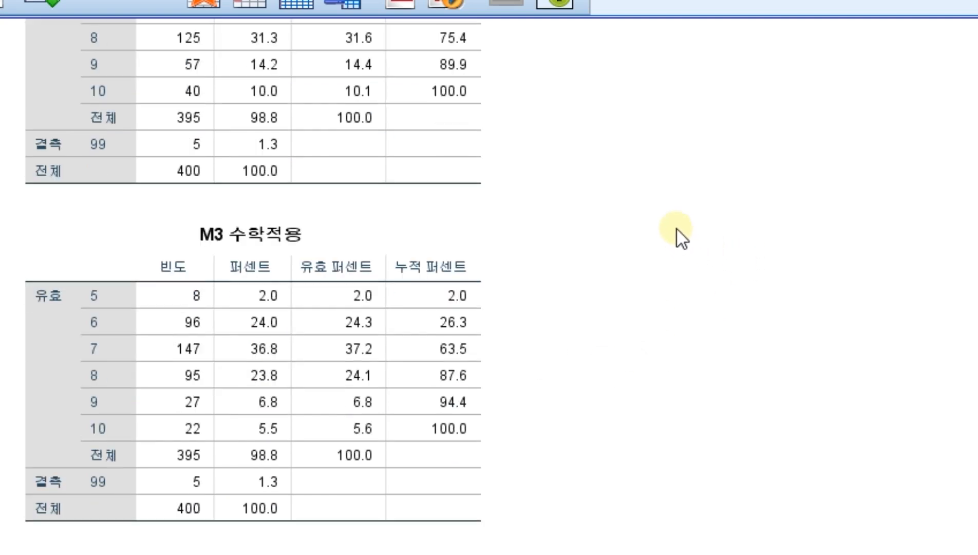
{"action": "scroll", "coordinate": [678, 230], "scroll_direction": "up", "scroll_amount": 20}
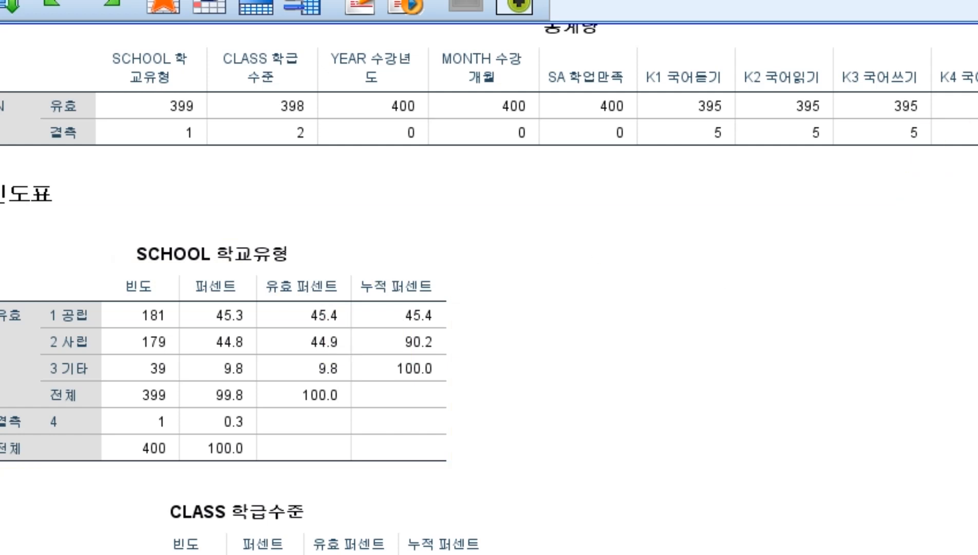
Close the frequency output without saving it and select the whole missing-values column in the variable definitions
{"action": "key", "text": "alt+F4"}
{"action": "left_click", "coordinate": [455, 367]}
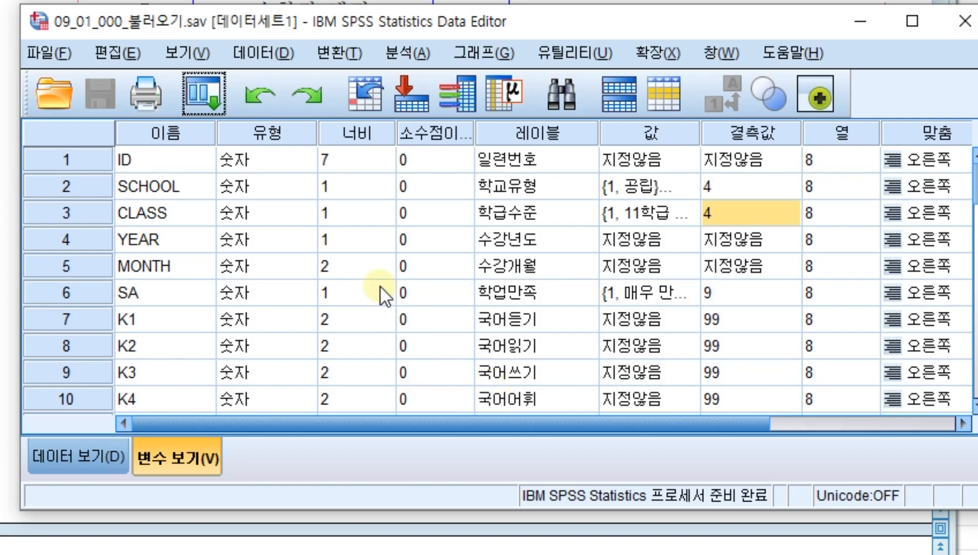
{"action": "left_click", "coordinate": [769, 131]}
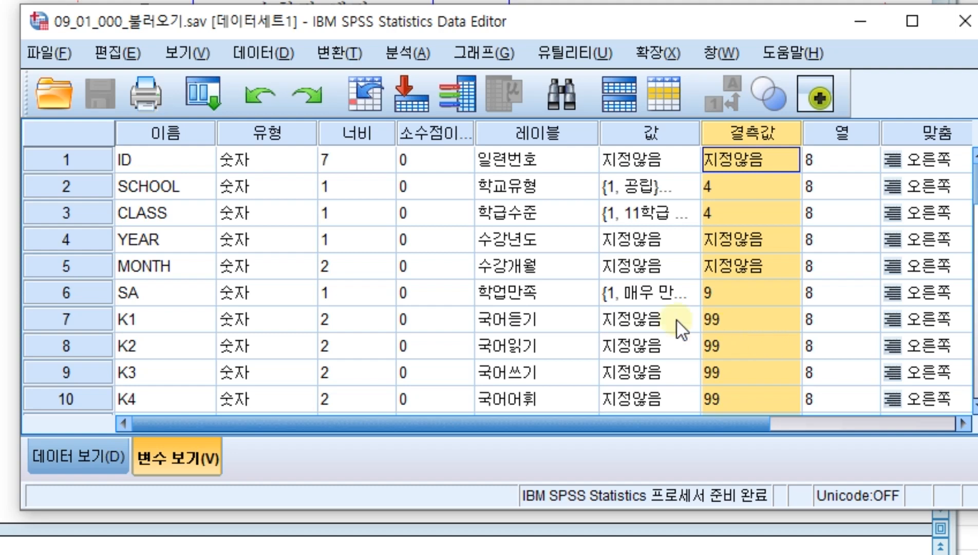
Select the SCHOOL column in the data and compare its codes with the missing-value definitions of the variables
{"action": "left_click", "coordinate": [91, 458]}
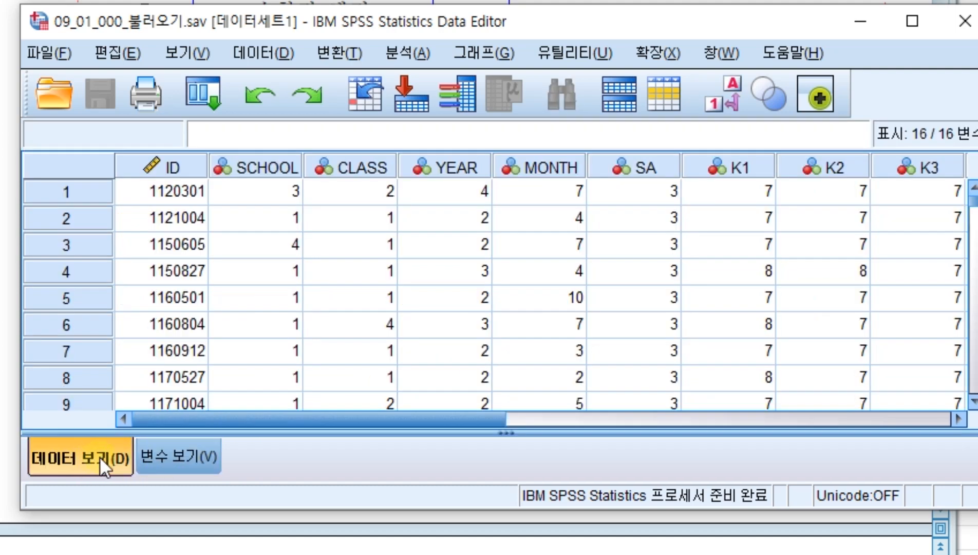
{"action": "left_click", "coordinate": [249, 163]}
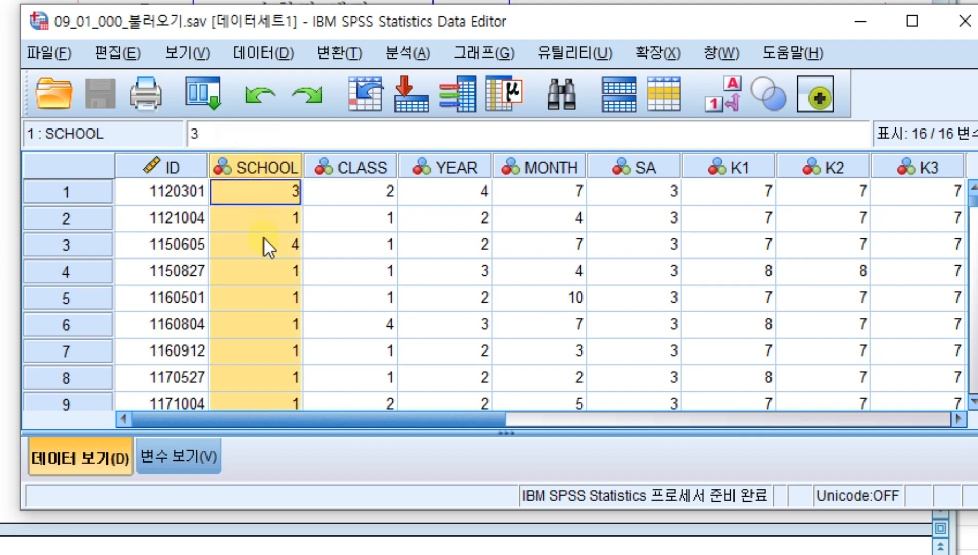
{"action": "left_click", "coordinate": [182, 460]}
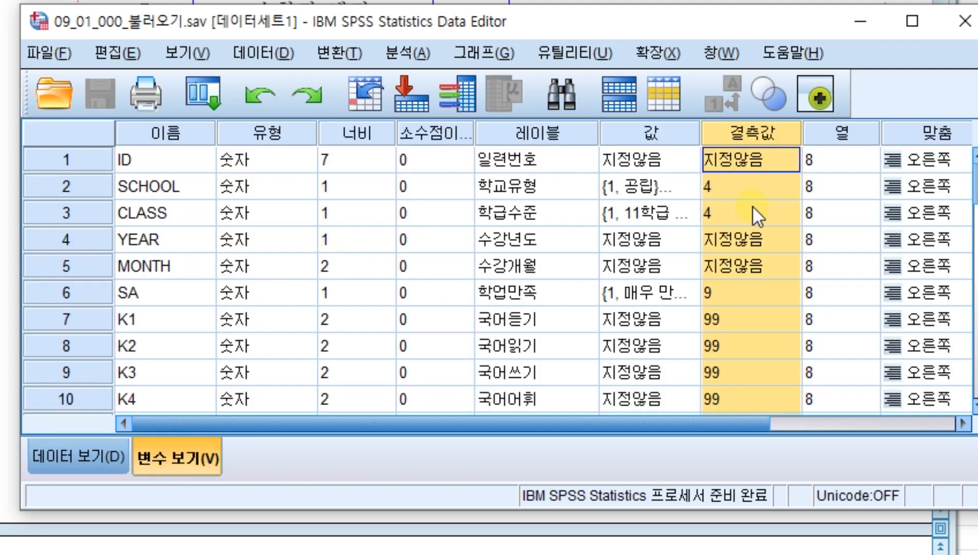
Try replacing code 4 with an empty value throughout the SCHOOL data column using find and replace
{"action": "left_click", "coordinate": [77, 457]}
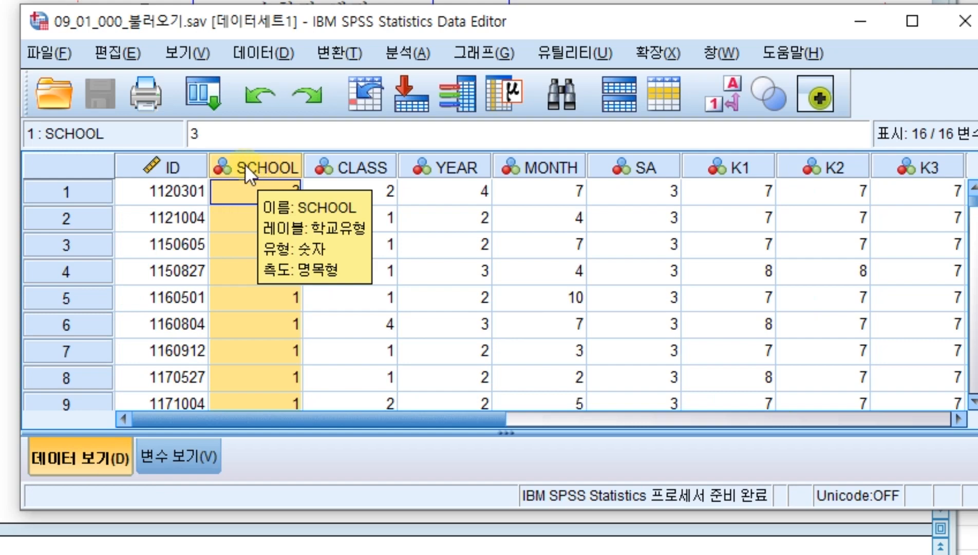
{"action": "mouse_move", "coordinate": [345, 172]}
{"action": "mouse_move", "coordinate": [290, 157]}
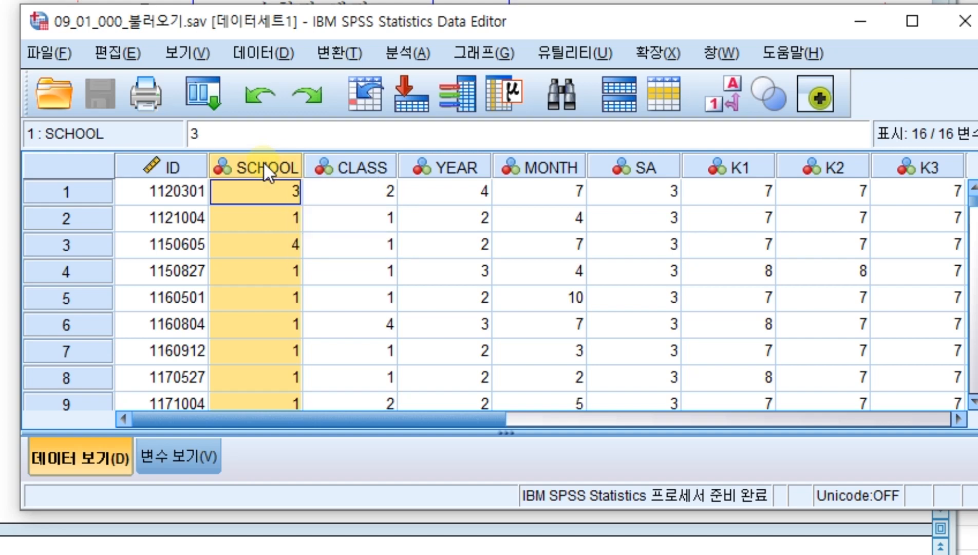
{"action": "key", "text": "ctrl+h"}
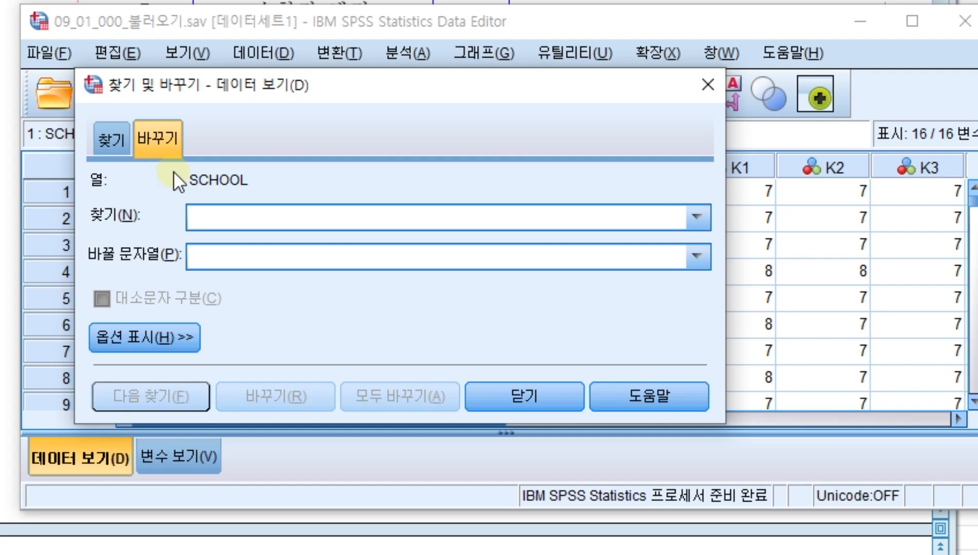
{"action": "type", "text": "4"}
{"action": "left_click", "coordinate": [243, 263]}
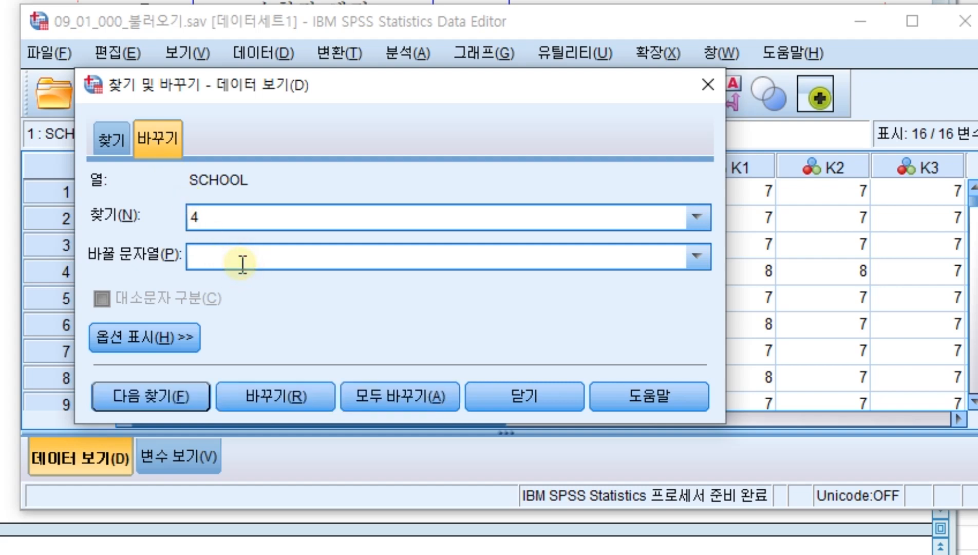
{"action": "left_click", "coordinate": [294, 398]}
{"action": "left_click", "coordinate": [617, 397]}
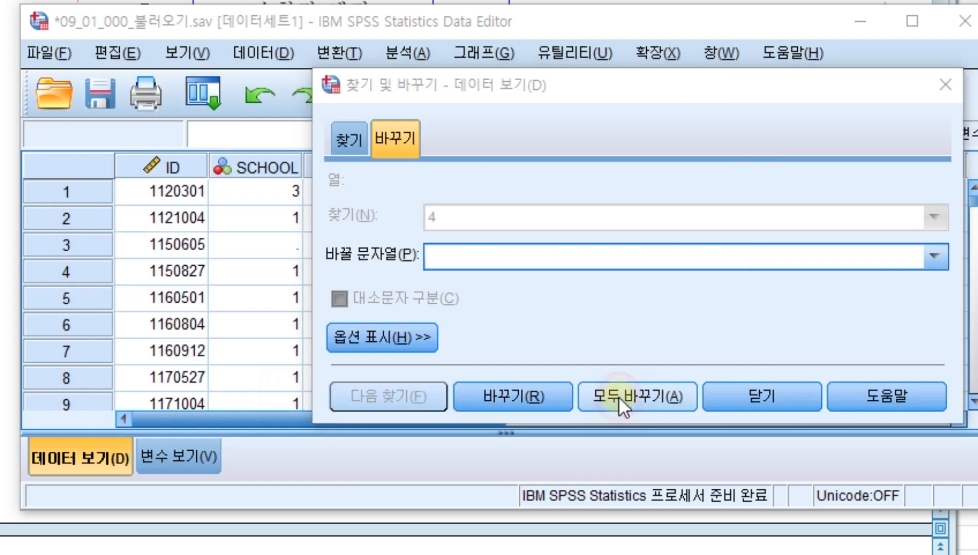
{"action": "key", "text": "Return"}
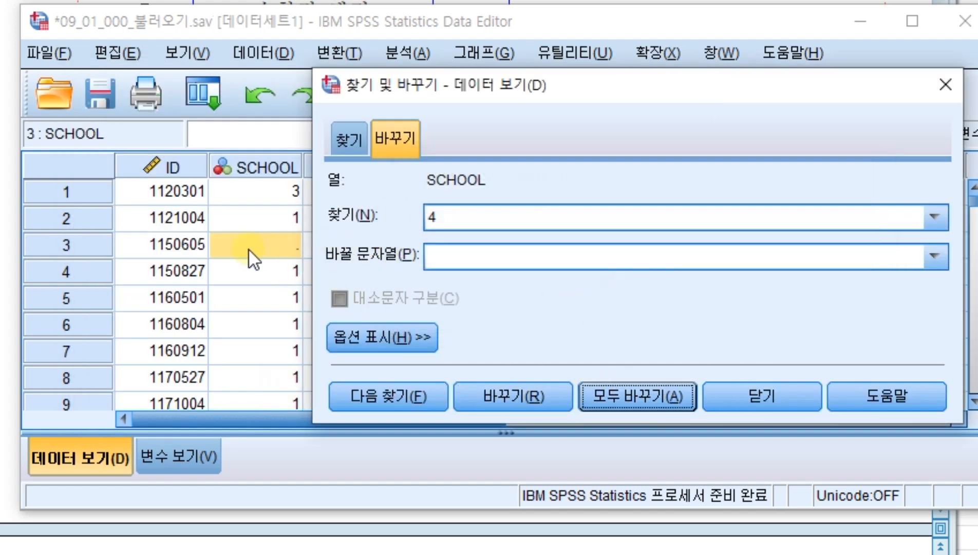
{"action": "left_click", "coordinate": [777, 393]}
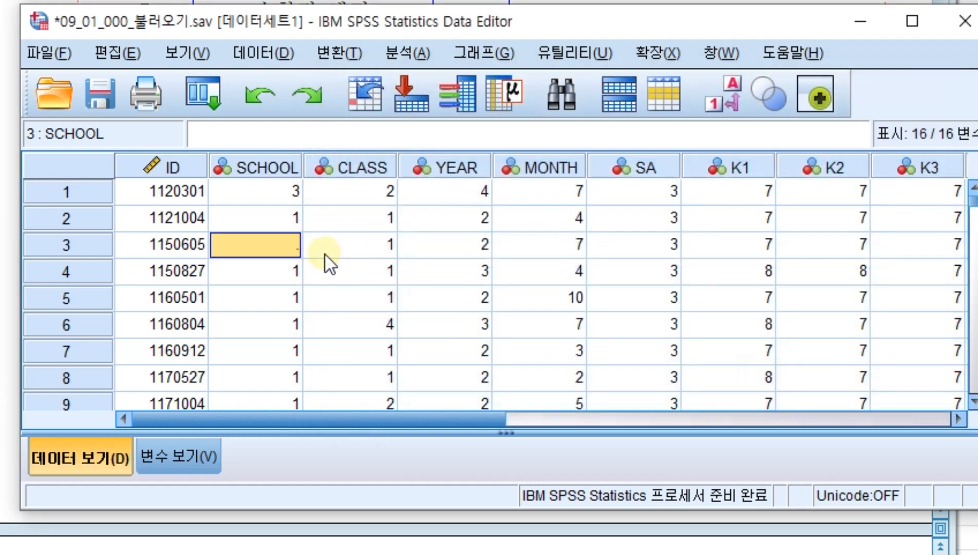
Restore the value 4 in row 3 of SCHOOL and reselect the whole SCHOOL column
{"action": "type", "text": "4"}
{"action": "key", "text": "Return"}
{"action": "key", "text": "Up"}
{"action": "left_click", "coordinate": [273, 161]}
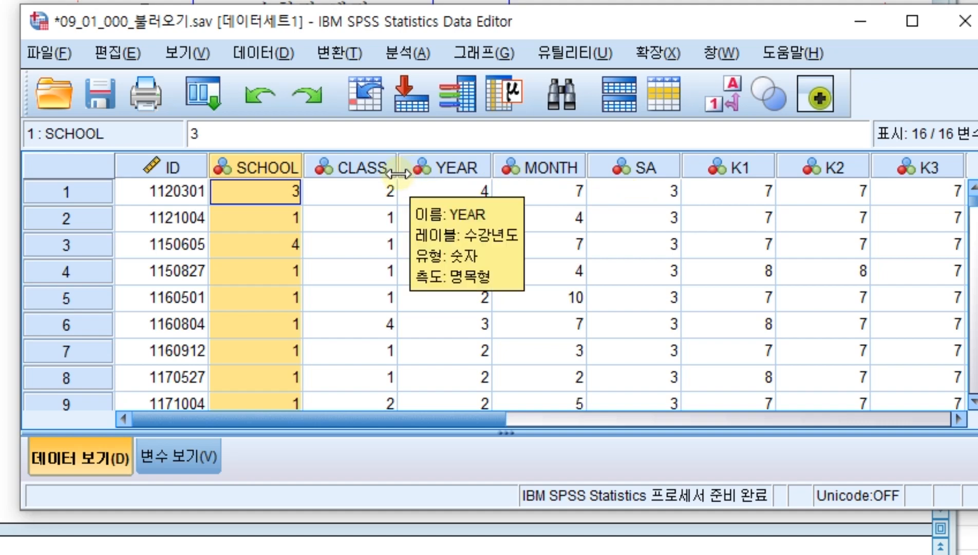
Check the available measurement levels for SCHOOL in the variable definitions and keep it as nominal (명목형)
{"action": "left_click", "coordinate": [206, 456]}
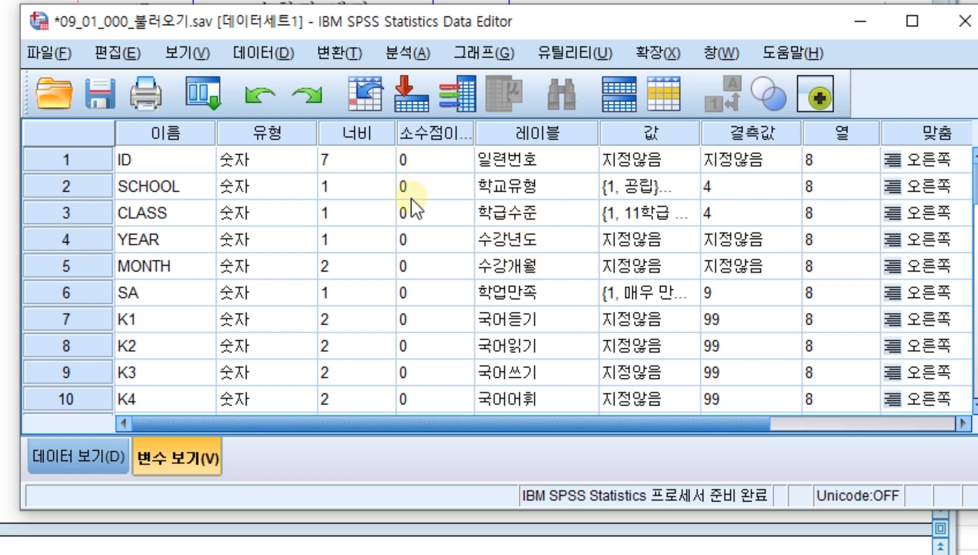
{"action": "left_click_drag", "start_coordinate": [597, 21], "coordinate": [582, 20]}
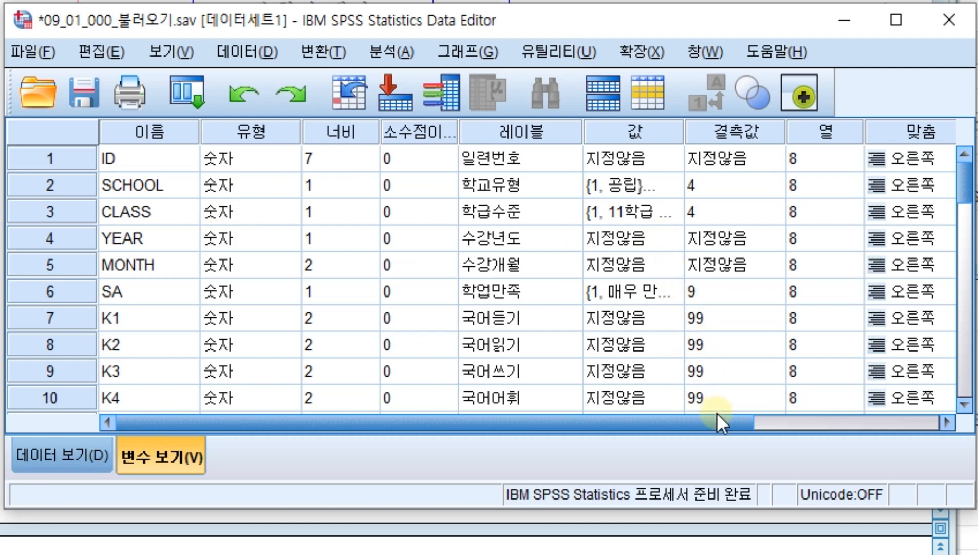
{"action": "left_click_drag", "start_coordinate": [717, 420], "coordinate": [924, 429]}
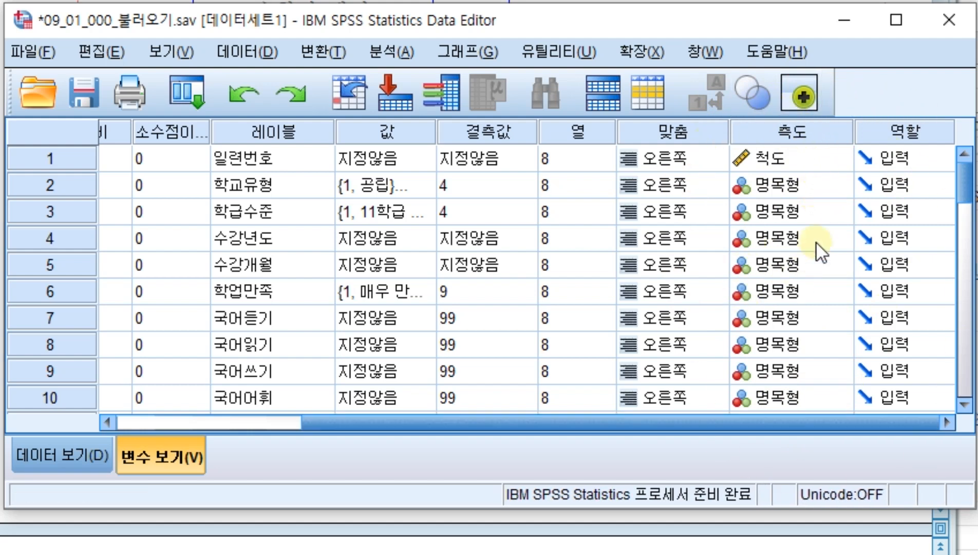
{"action": "left_click", "coordinate": [831, 179]}
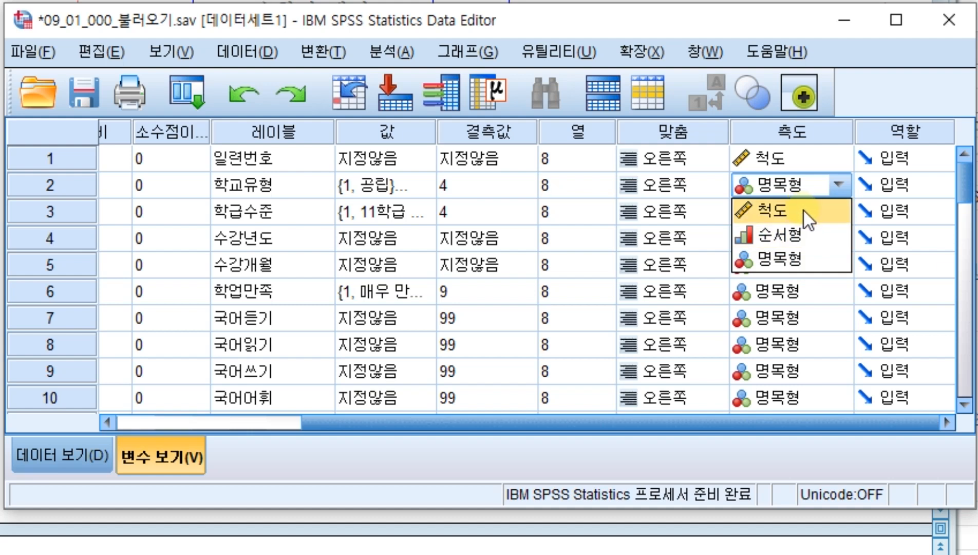
{"action": "left_click", "coordinate": [793, 255]}
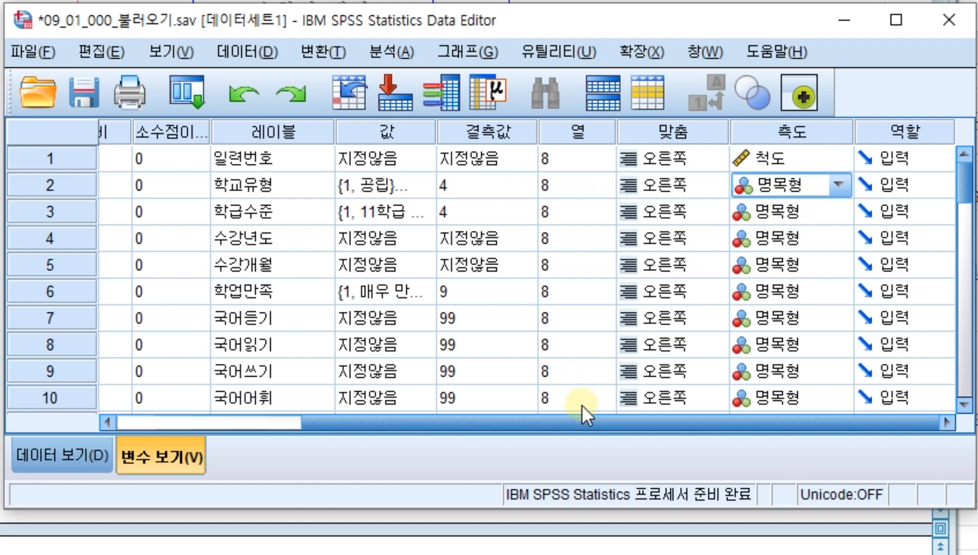
Go through the variables SCHOOL, CLASS, YEAR, MONTH and SA, and review the measurement levels of all variables
{"action": "left_click_drag", "start_coordinate": [566, 426], "coordinate": [203, 277]}
{"action": "left_click", "coordinate": [132, 186]}
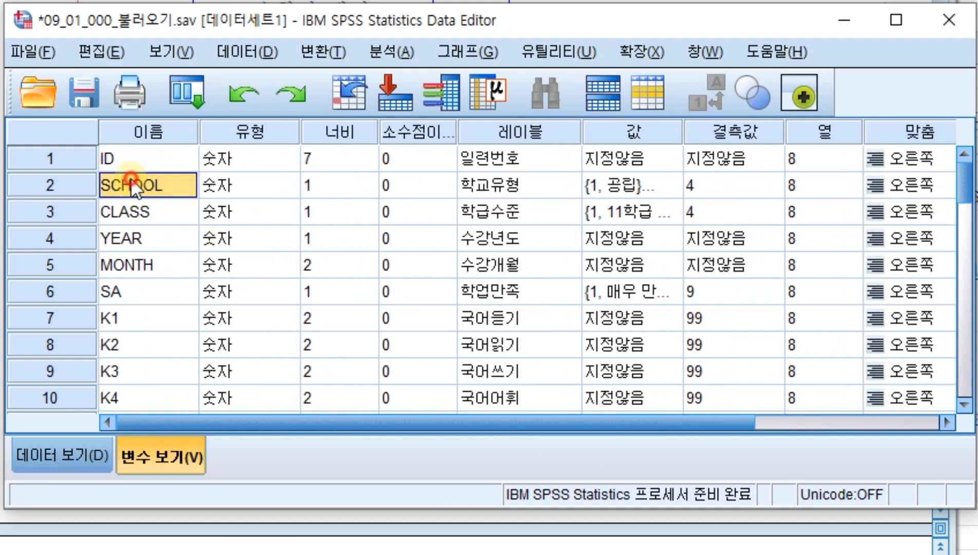
{"action": "left_click", "coordinate": [128, 212]}
{"action": "left_click", "coordinate": [129, 239]}
{"action": "left_click", "coordinate": [131, 265]}
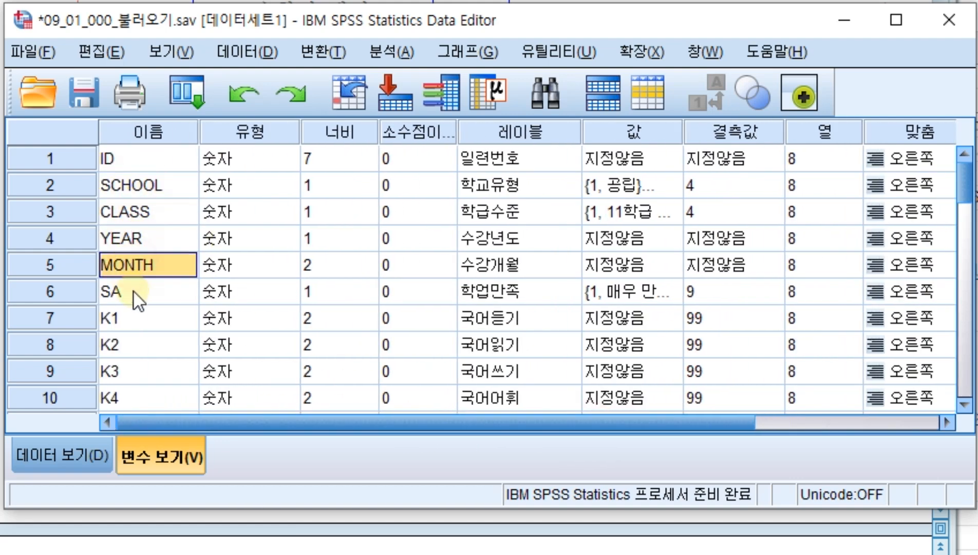
{"action": "left_click", "coordinate": [139, 293]}
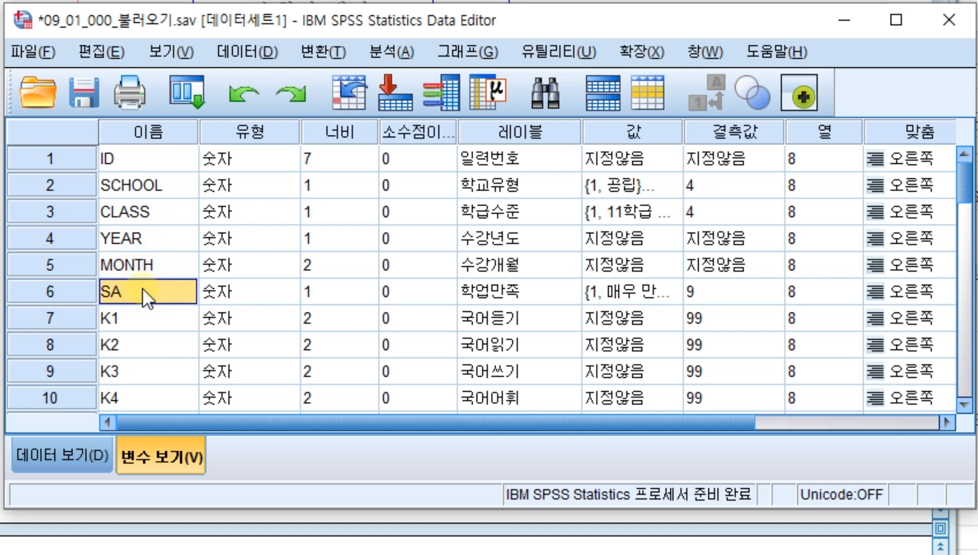
{"action": "left_click_drag", "start_coordinate": [426, 423], "coordinate": [843, 402]}
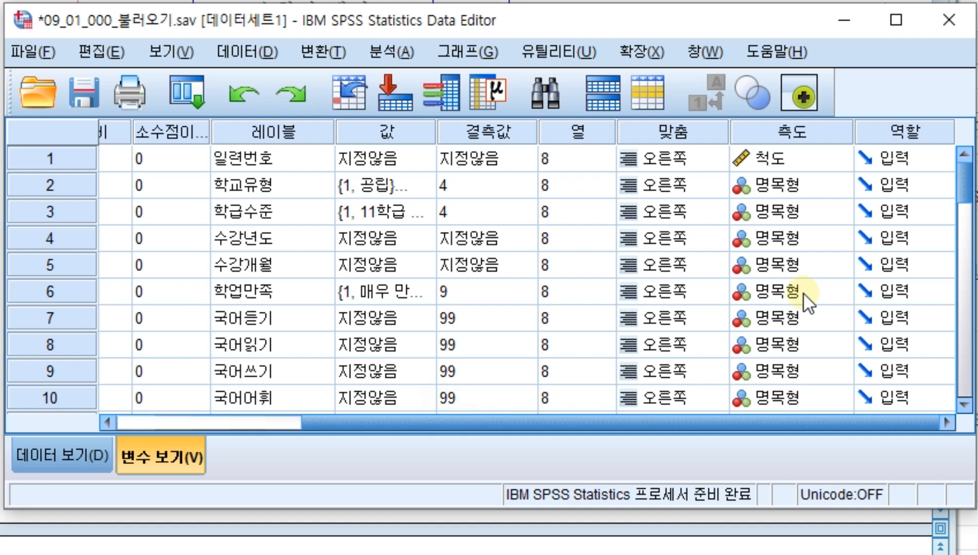
{"action": "scroll", "coordinate": [805, 294], "scroll_direction": "down", "scroll_amount": 6}
{"action": "scroll", "coordinate": [805, 296], "scroll_direction": "up", "scroll_amount": 6}
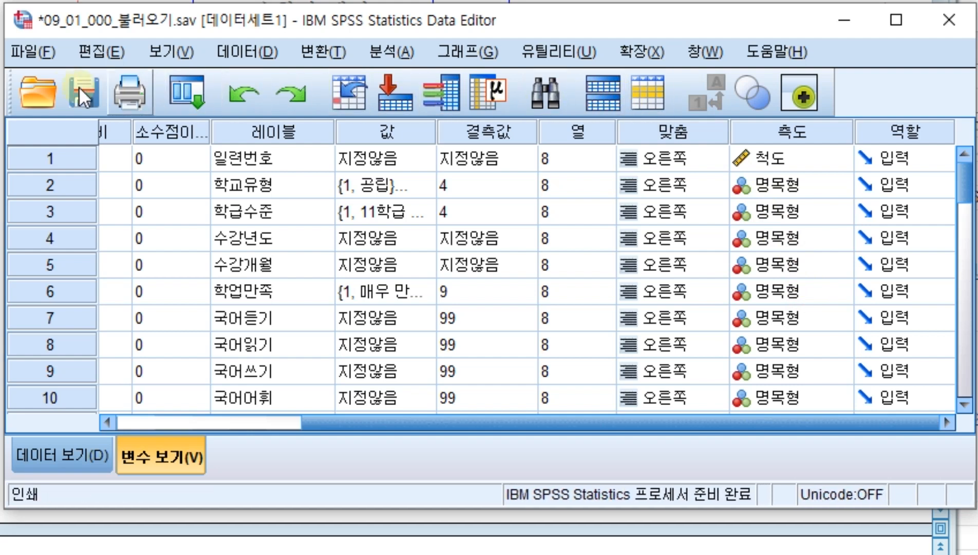
Save the dataset under the new name 09_01_001_결측값처리.sav in the SPSS folder
{"action": "left_click", "coordinate": [39, 50]}
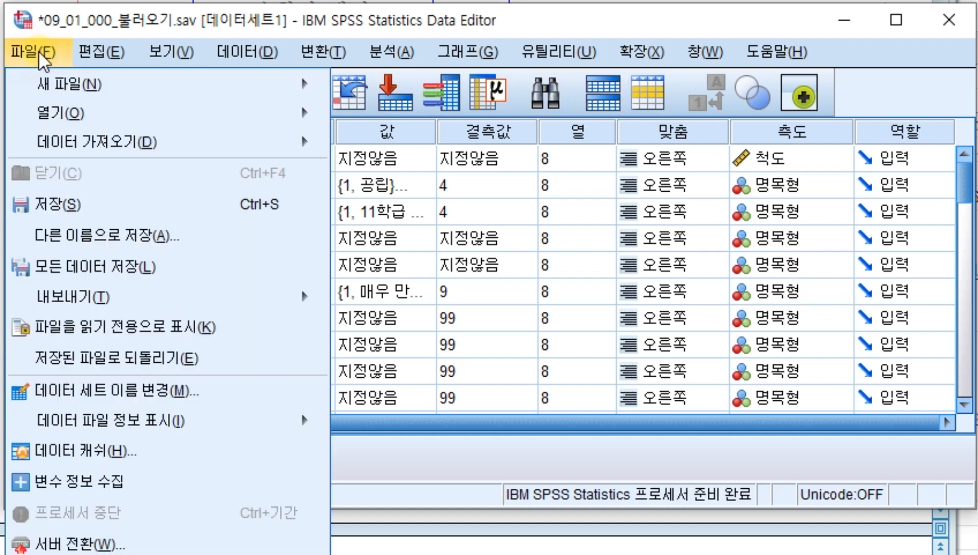
{"action": "left_click", "coordinate": [70, 229]}
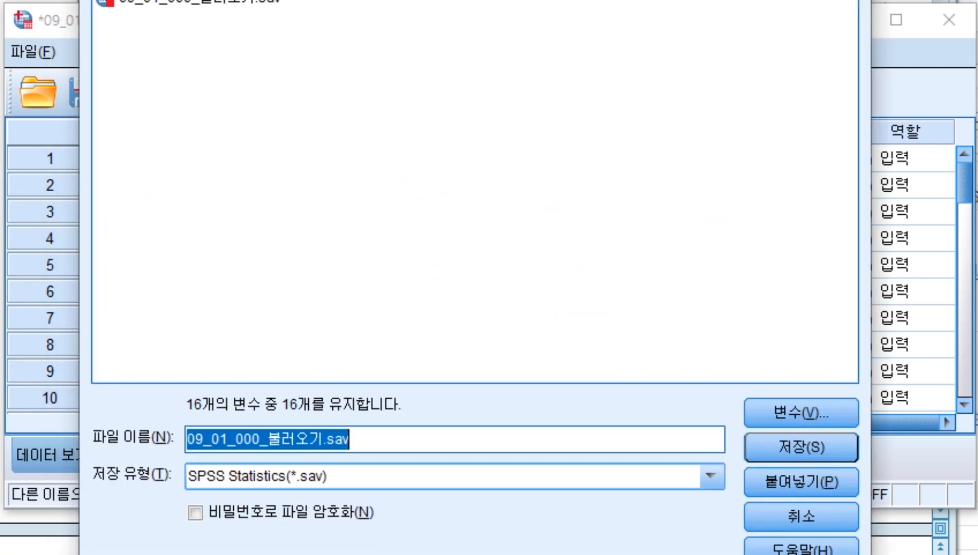
{"action": "left_click_drag", "start_coordinate": [501, 0], "coordinate": [500, 40]}
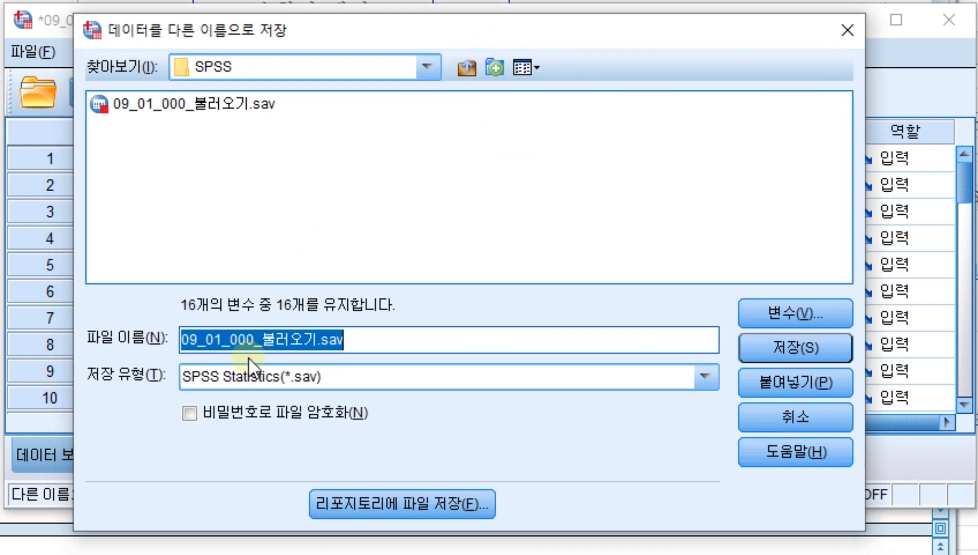
{"action": "left_click", "coordinate": [251, 339]}
{"action": "key", "text": "BackSpace"}
{"action": "type", "text": "1"}
{"action": "key", "text": "Right"}
{"action": "type", "text": "겨ㄹ측값지"}
{"action": "key", "text": "BackSpace"}
{"action": "key", "text": "BackSpace"}
{"action": "type", "text": "처리ㅏ"}
{"action": "key", "text": "BackSpace"}
{"action": "key", "text": "Delete"}
{"action": "key", "text": "Delete"}
{"action": "key", "text": "Delete"}
{"action": "key", "text": "Delete"}
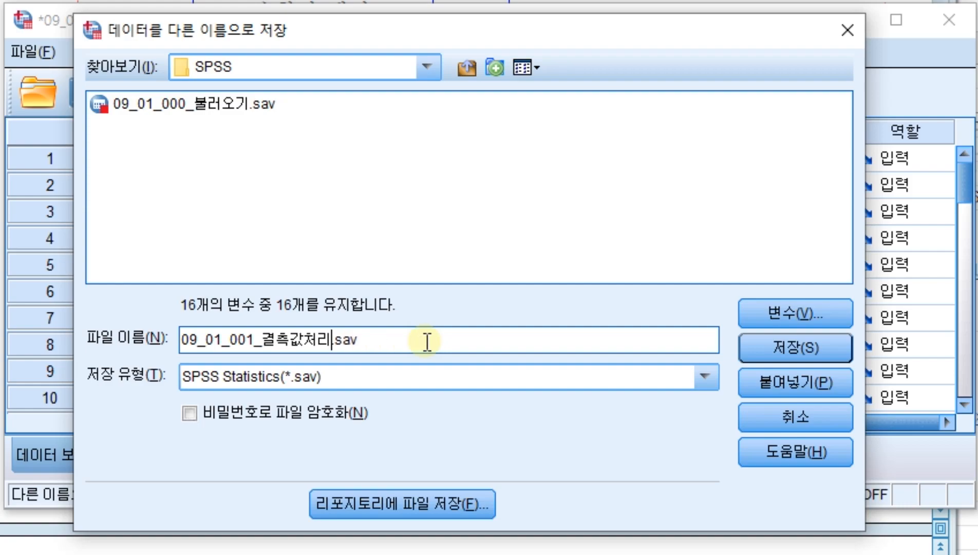
{"action": "key", "text": "Return"}
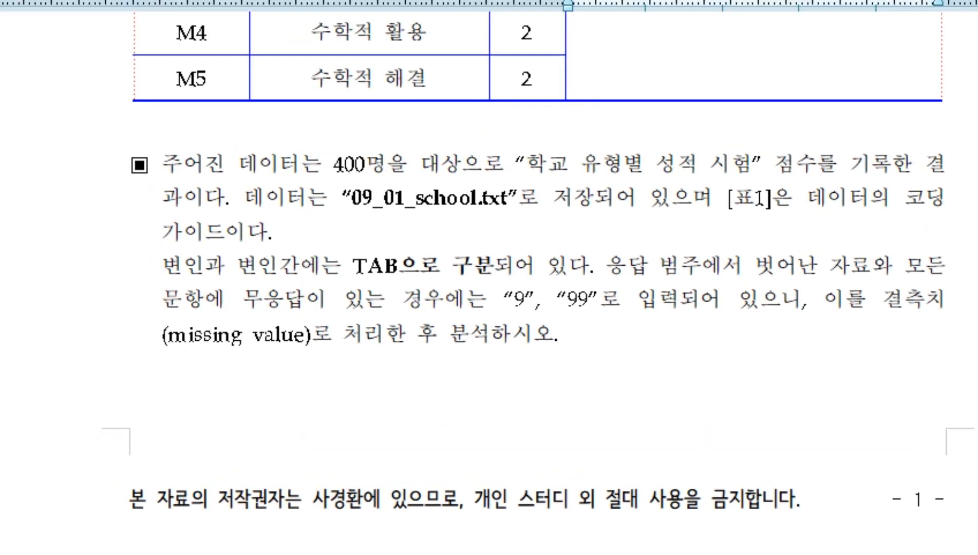
Switch to the codebook document and review its value ranges and the instructions on 9 and 99 as missing values
{"action": "scroll", "coordinate": [538, 278], "scroll_direction": "up", "scroll_amount": 8}
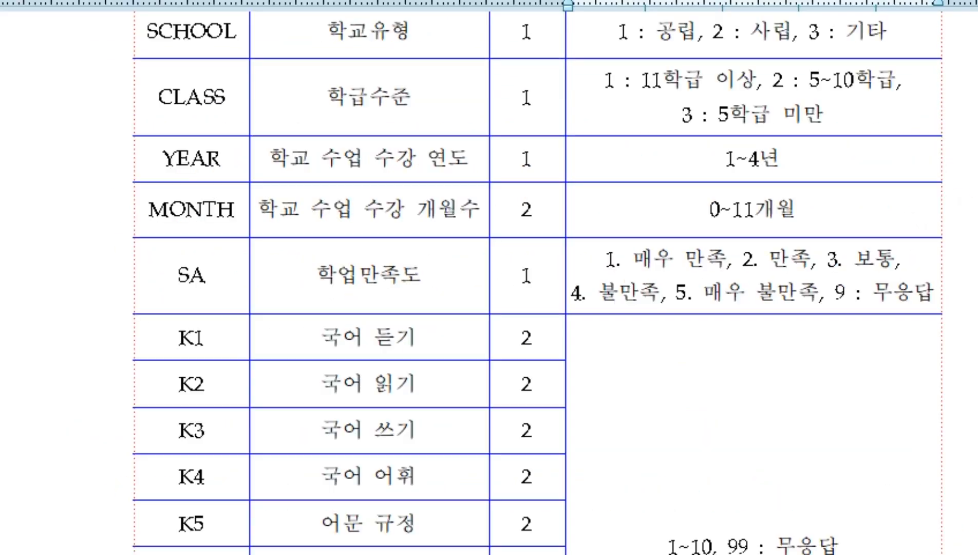
{"action": "scroll", "coordinate": [925, 258], "scroll_direction": "down", "scroll_amount": 7}
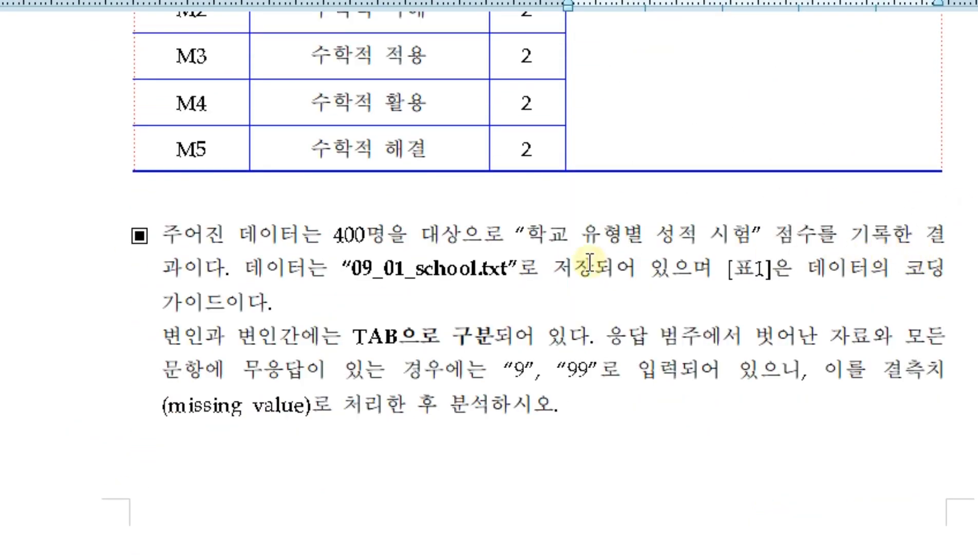
{"action": "scroll", "coordinate": [279, 308], "scroll_direction": "up", "scroll_amount": 10}
{"action": "scroll", "coordinate": [316, 107], "scroll_direction": "up", "scroll_amount": 5}
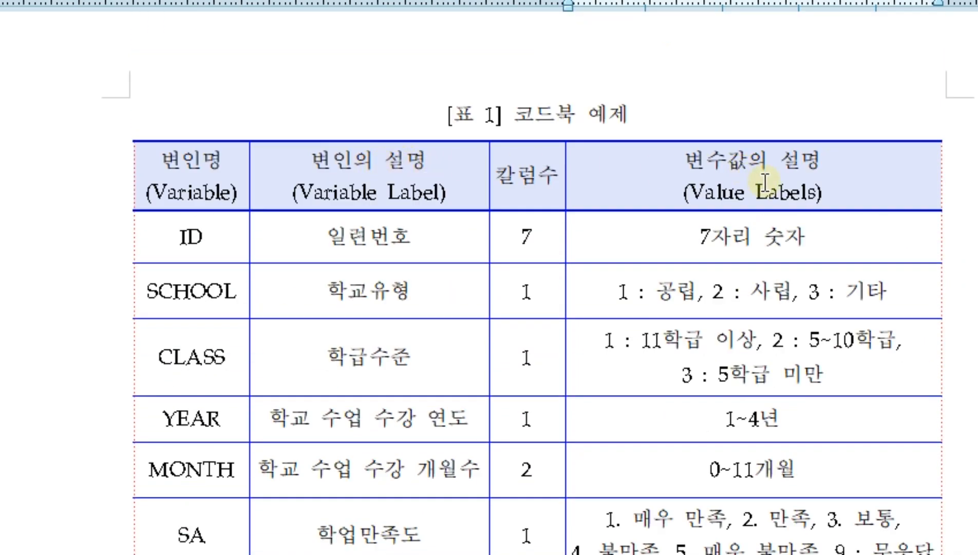
{"action": "scroll", "coordinate": [766, 182], "scroll_direction": "down", "scroll_amount": 13}
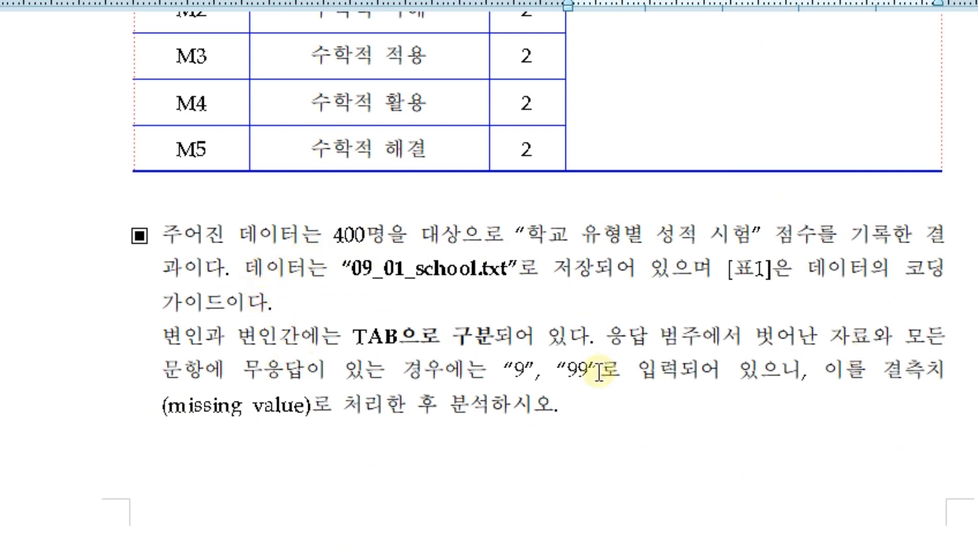
{"action": "scroll", "coordinate": [598, 371], "scroll_direction": "up", "scroll_amount": 12}
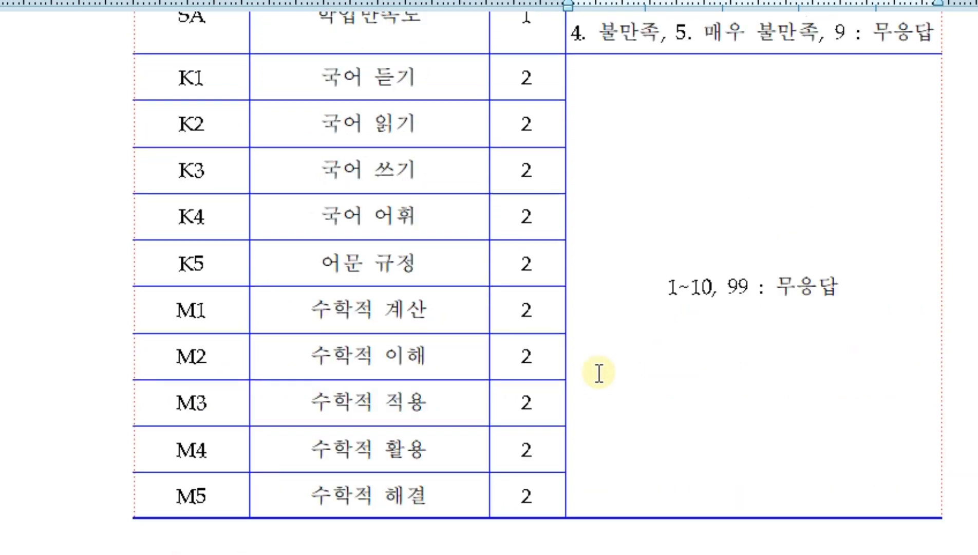
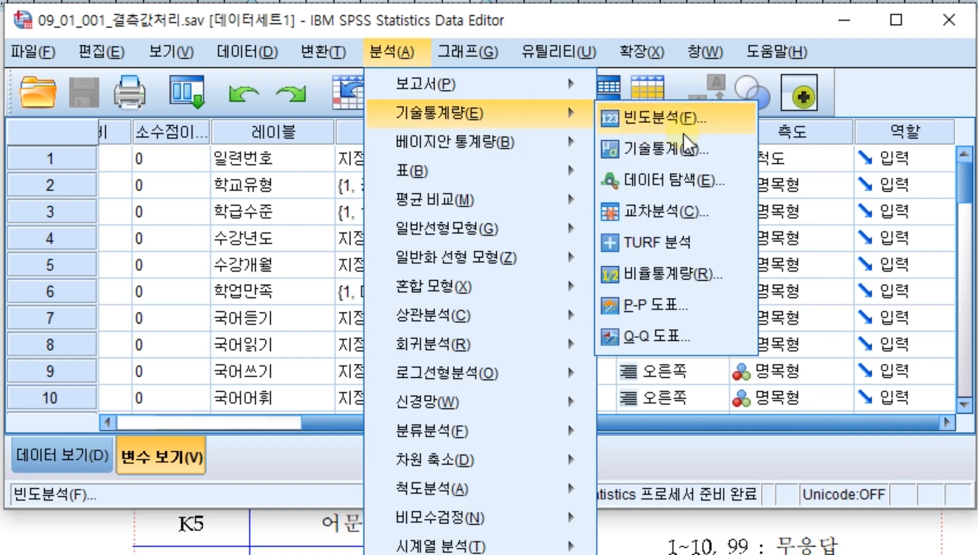
Run a frequency analysis (빈도분석) of SCHOOL through M5 with minimum, maximum, mean and standard deviation
{"action": "left_click", "coordinate": [684, 125]}
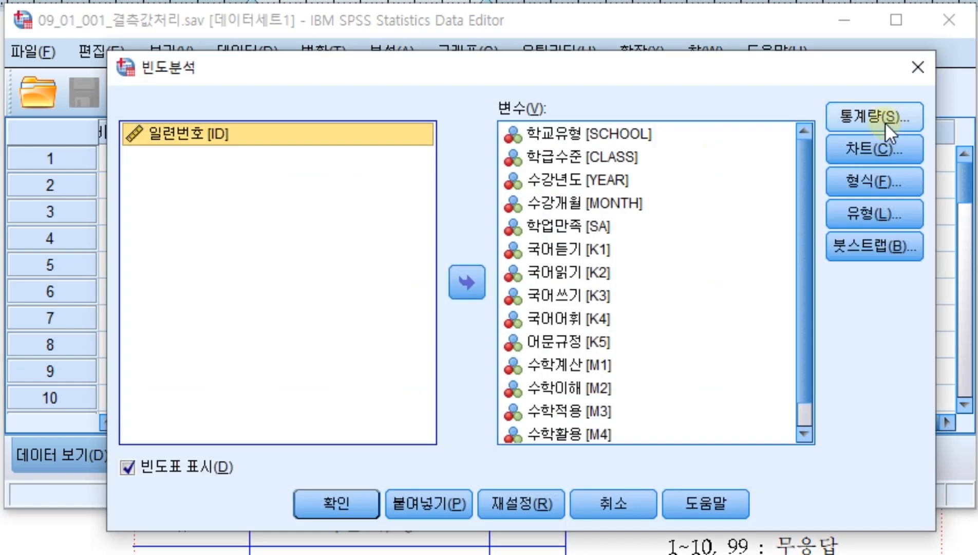
{"action": "left_click", "coordinate": [883, 119]}
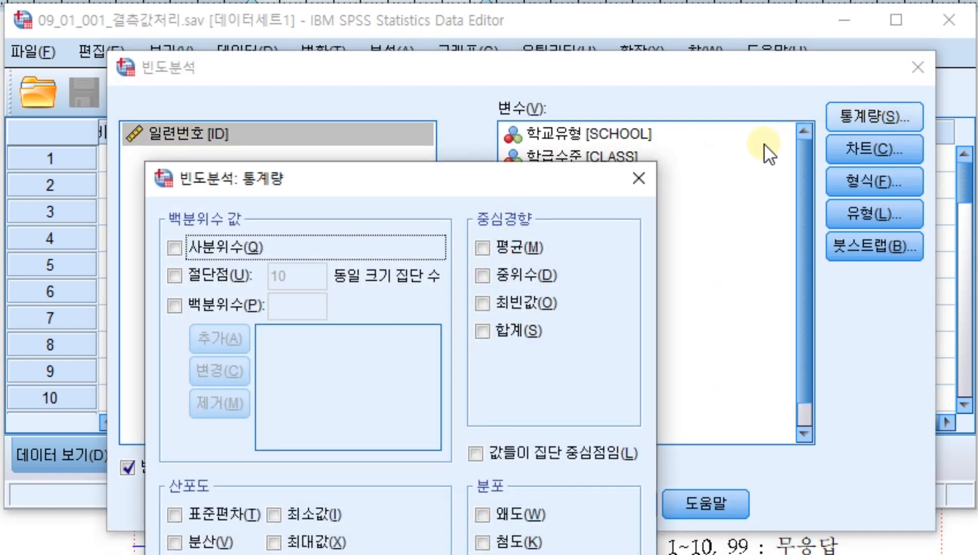
{"action": "left_click_drag", "start_coordinate": [434, 188], "coordinate": [433, 59]}
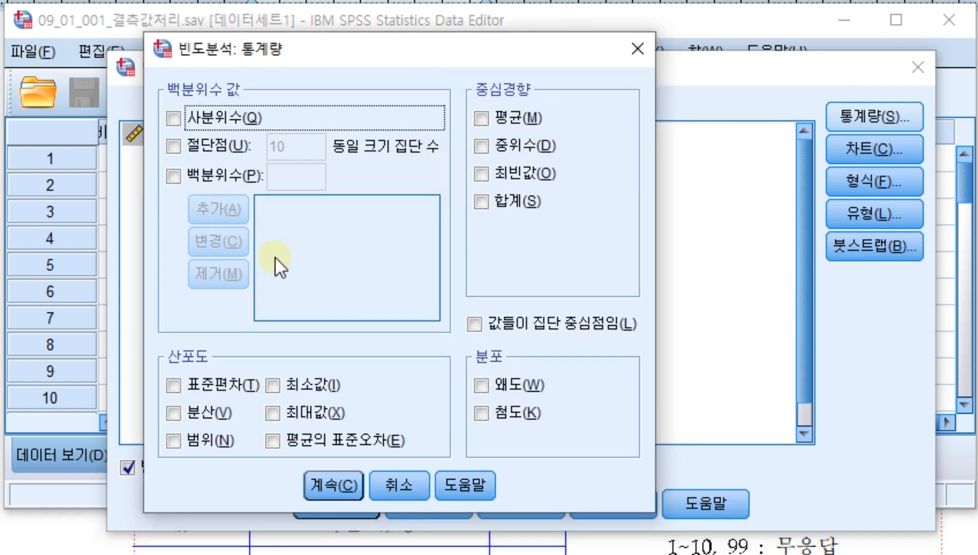
{"action": "left_click", "coordinate": [273, 385]}
{"action": "left_click", "coordinate": [276, 412]}
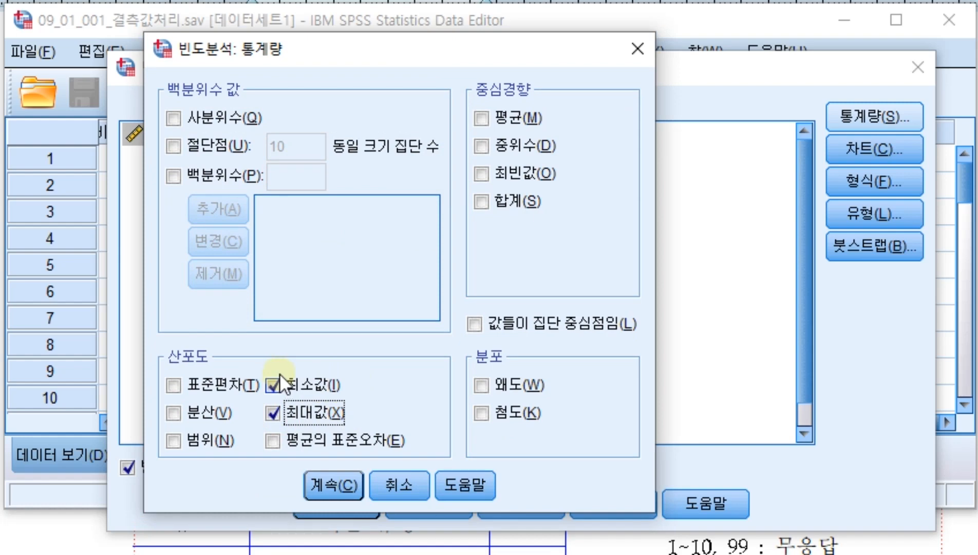
{"action": "left_click", "coordinate": [486, 119]}
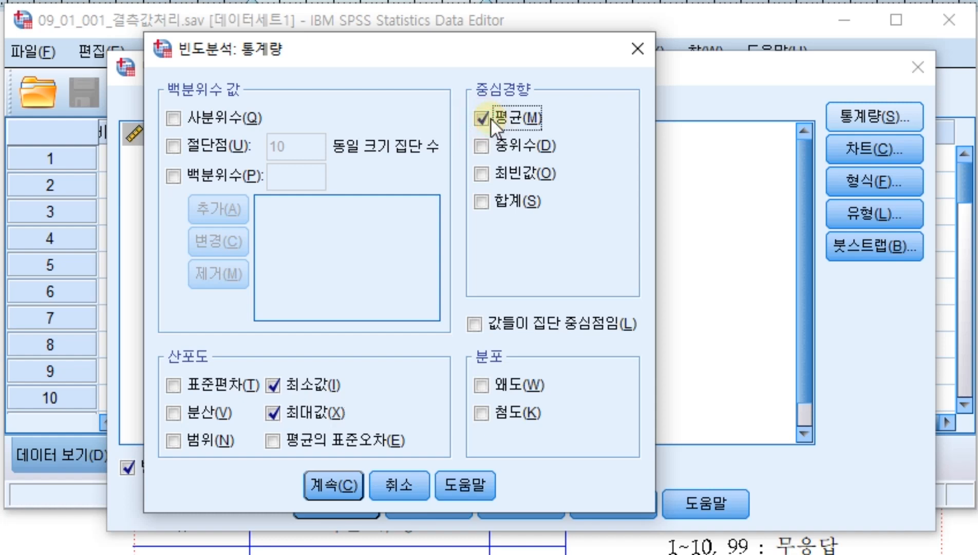
{"action": "left_click", "coordinate": [173, 385]}
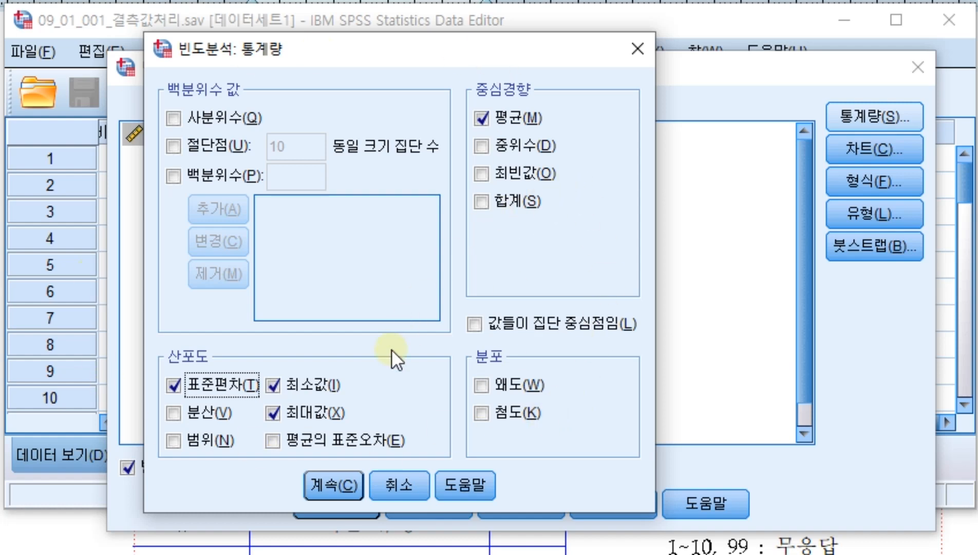
{"action": "left_click", "coordinate": [344, 483]}
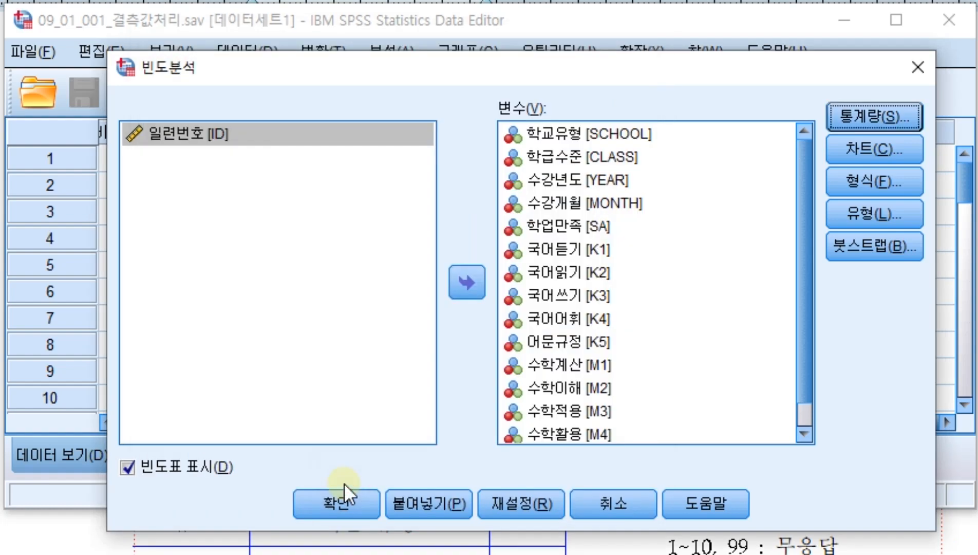
{"action": "left_click", "coordinate": [338, 501]}
Examine the 통계량 output table for the valid and missing counts, mean, standard deviation, minimum and maximum of each variable
{"action": "scroll", "coordinate": [526, 260], "scroll_direction": "up", "scroll_amount": 20}
{"action": "scroll", "coordinate": [516, 235], "scroll_direction": "up", "scroll_amount": 20}
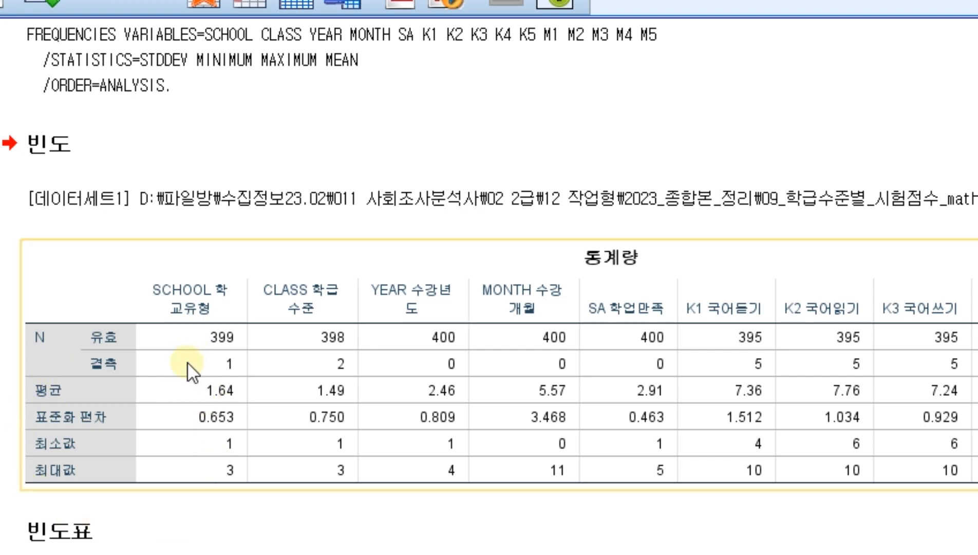
{"action": "left_click", "coordinate": [200, 288]}
{"action": "double_click", "coordinate": [312, 297]}
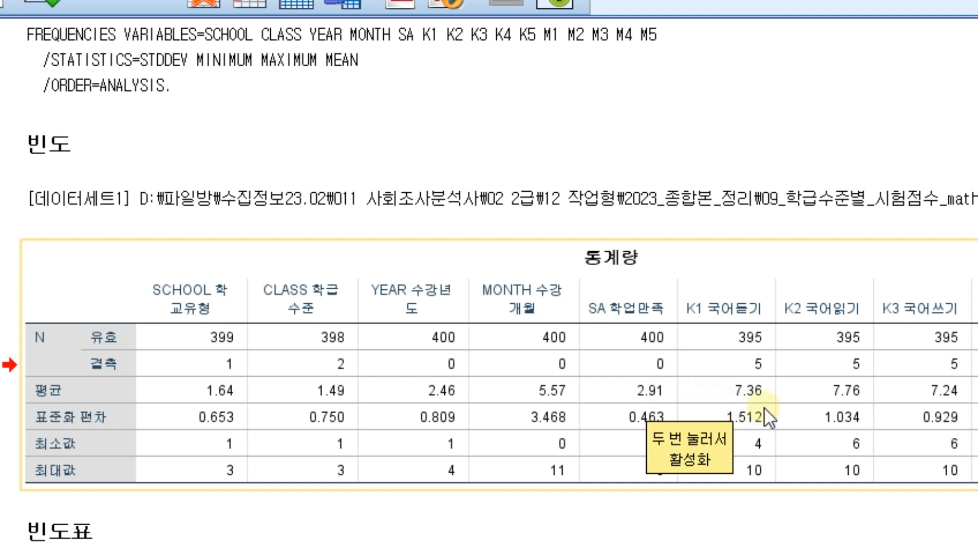
{"action": "double_click", "coordinate": [796, 408]}
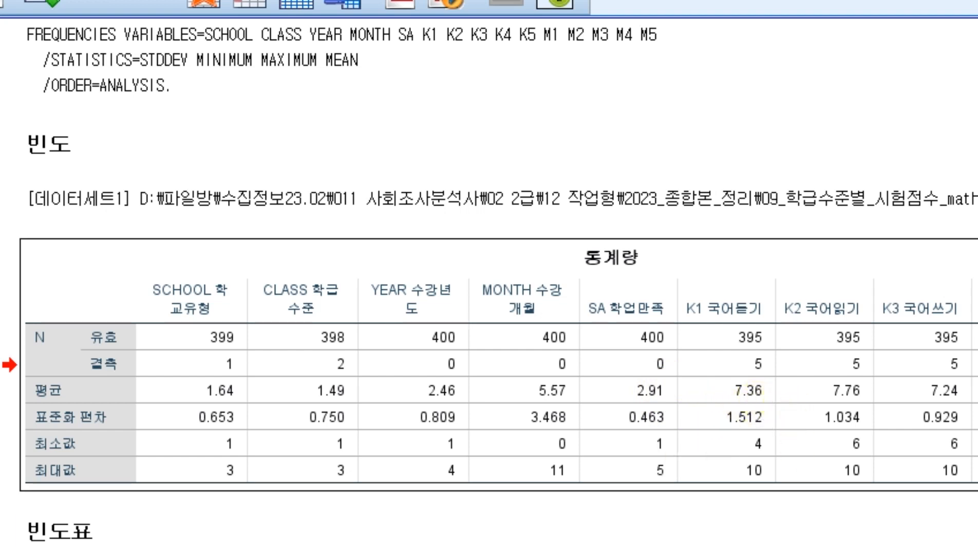
{"action": "scroll", "coordinate": [489, 288], "scroll_direction": "right", "scroll_amount": 5}
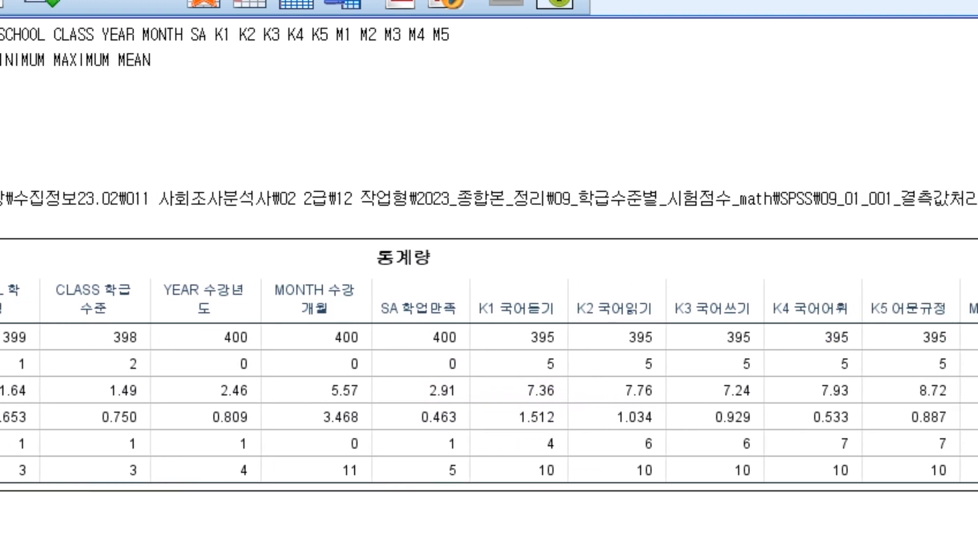
{"action": "scroll", "coordinate": [489, 288], "scroll_direction": "right", "scroll_amount": 3}
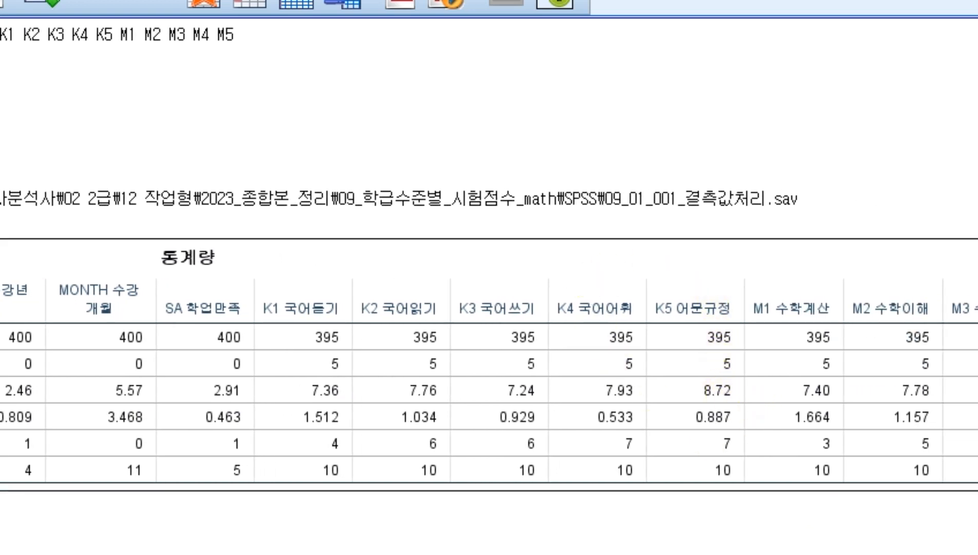
{"action": "scroll", "coordinate": [489, 288], "scroll_direction": "right", "scroll_amount": 2}
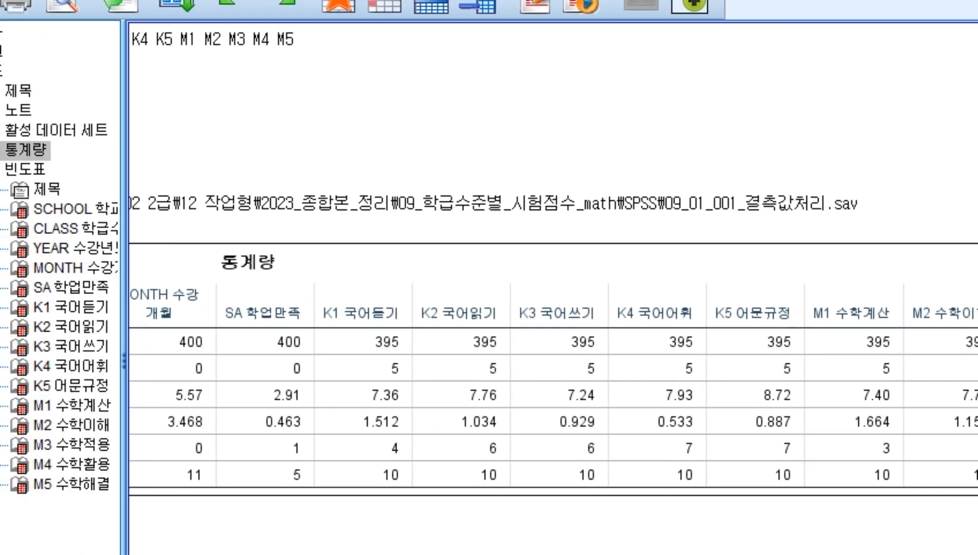
{"action": "scroll", "coordinate": [554, 288], "scroll_direction": "left", "scroll_amount": 10}
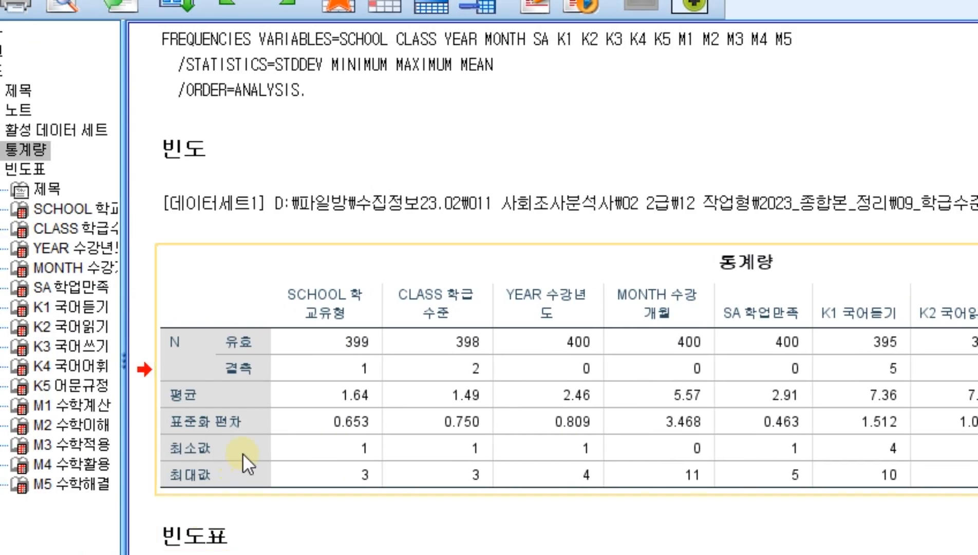
{"action": "scroll", "coordinate": [553, 288], "scroll_direction": "right", "scroll_amount": 10}
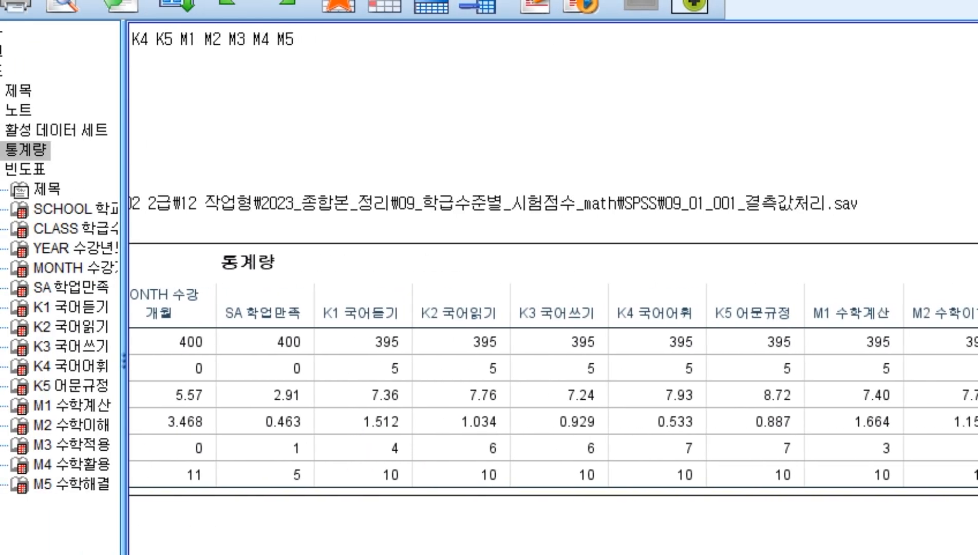
{"action": "left_click", "coordinate": [284, 437]}
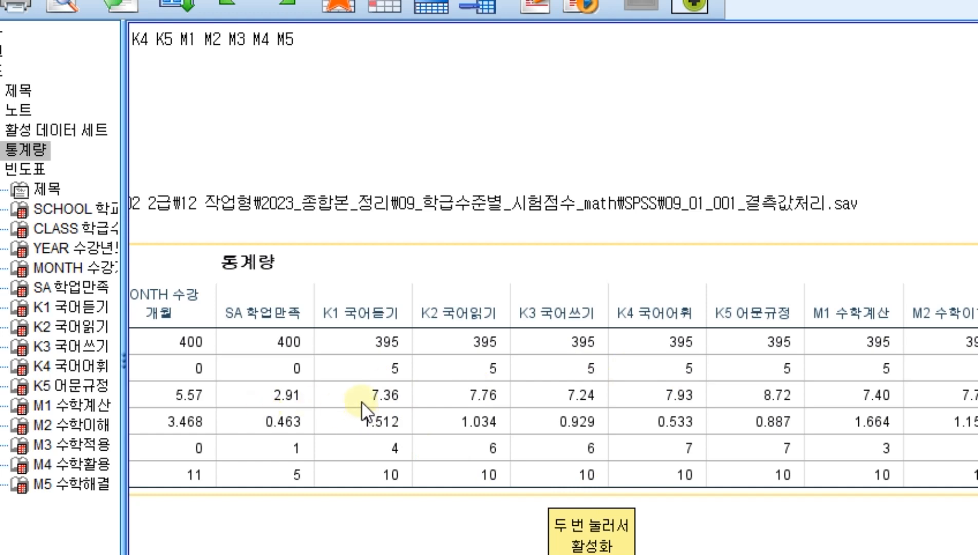
Open the 통계량 table in the pivot table editor and select all of its data cells from SCHOOL to M5
{"action": "double_click", "coordinate": [457, 391]}
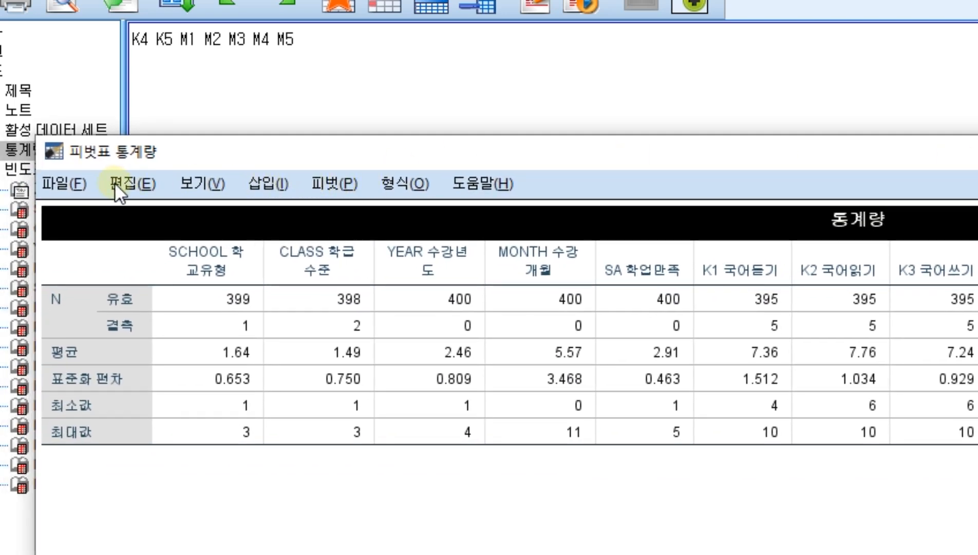
{"action": "left_click", "coordinate": [114, 182]}
{"action": "left_click", "coordinate": [75, 185]}
{"action": "left_click", "coordinate": [263, 188]}
{"action": "left_click", "coordinate": [181, 195]}
{"action": "left_click", "coordinate": [207, 187]}
{"action": "left_click", "coordinate": [260, 322]}
{"action": "left_click_drag", "start_coordinate": [260, 323], "coordinate": [977, 452]}
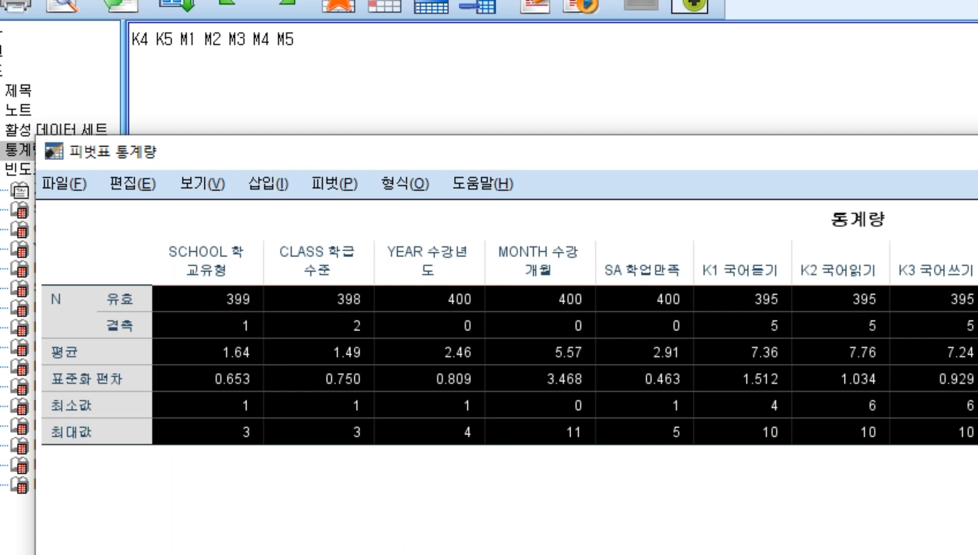
{"action": "left_click", "coordinate": [888, 219]}
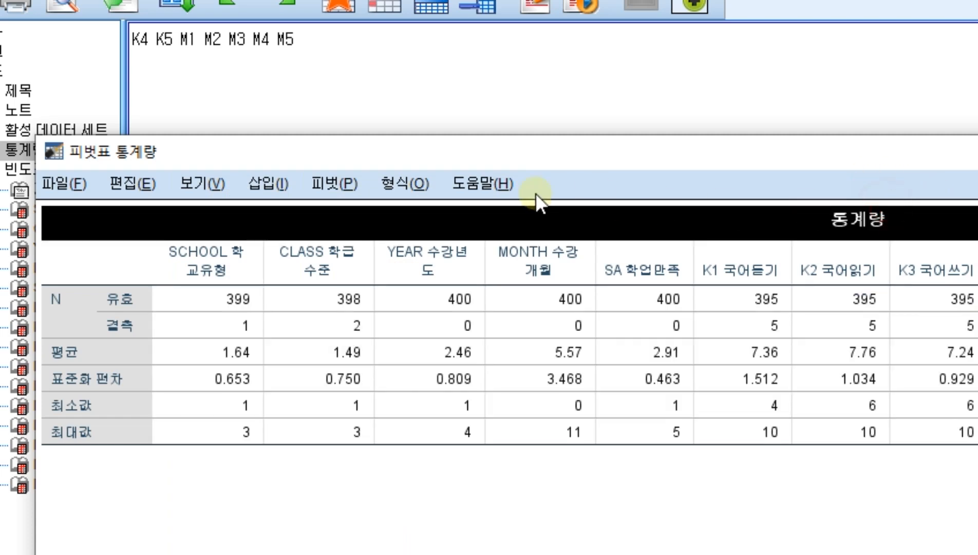
{"action": "left_click_drag", "start_coordinate": [719, 156], "coordinate": [234, 137]}
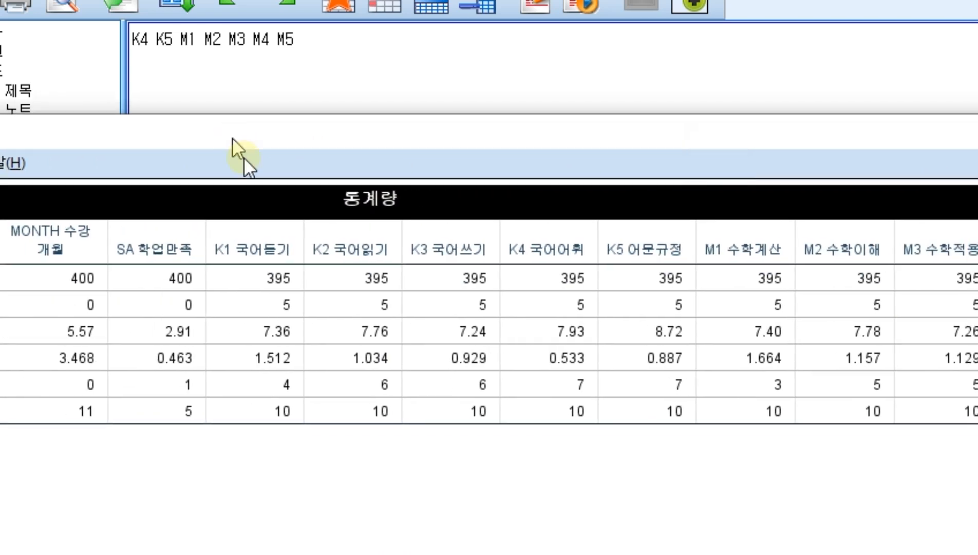
{"action": "left_click", "coordinate": [844, 280]}
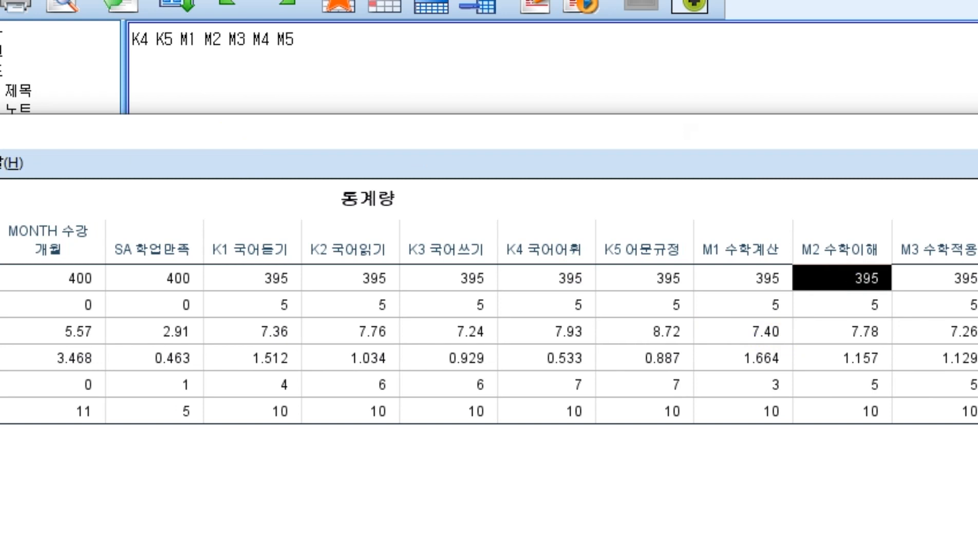
{"action": "left_click_drag", "start_coordinate": [976, 278], "coordinate": [1, 414]}
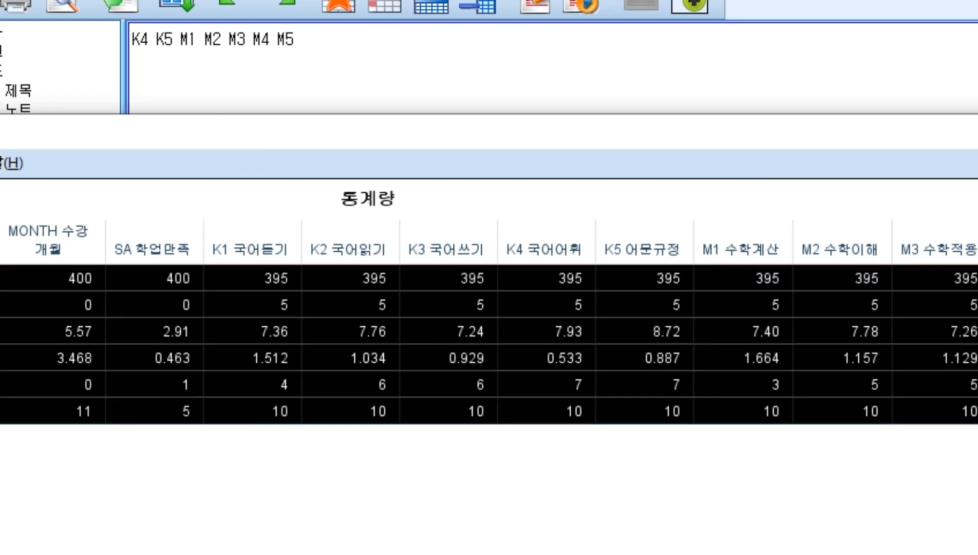
Format the selected data cells as numbers (숫자) in the #.# format with three decimal places through the cell properties
{"action": "right_click", "coordinate": [558, 408]}
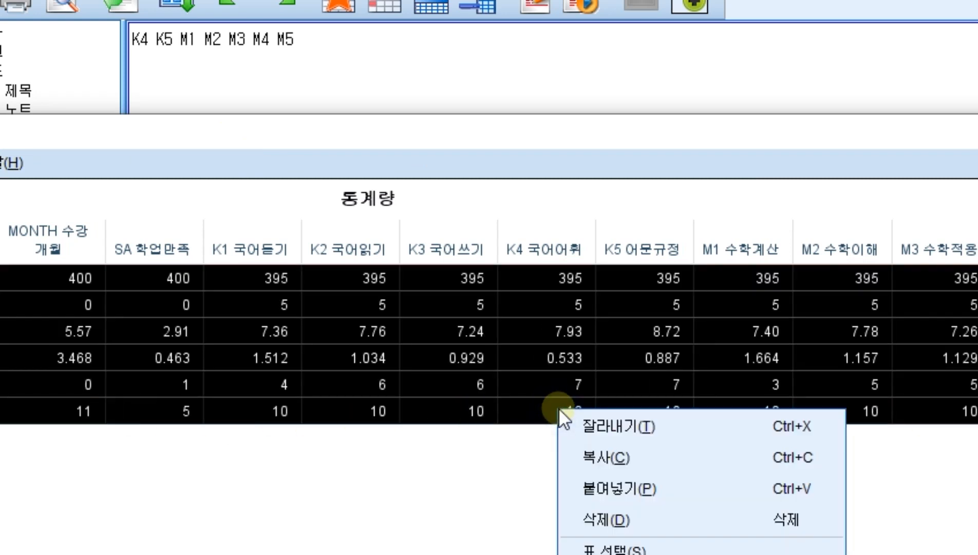
{"action": "left_click_drag", "start_coordinate": [587, 139], "coordinate": [481, 0]}
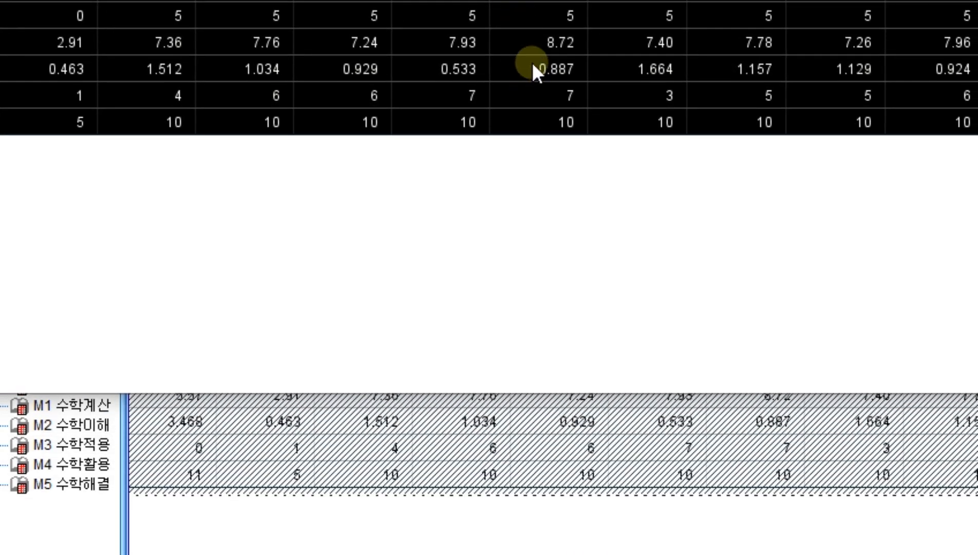
{"action": "right_click", "coordinate": [542, 44]}
{"action": "left_click", "coordinate": [629, 352]}
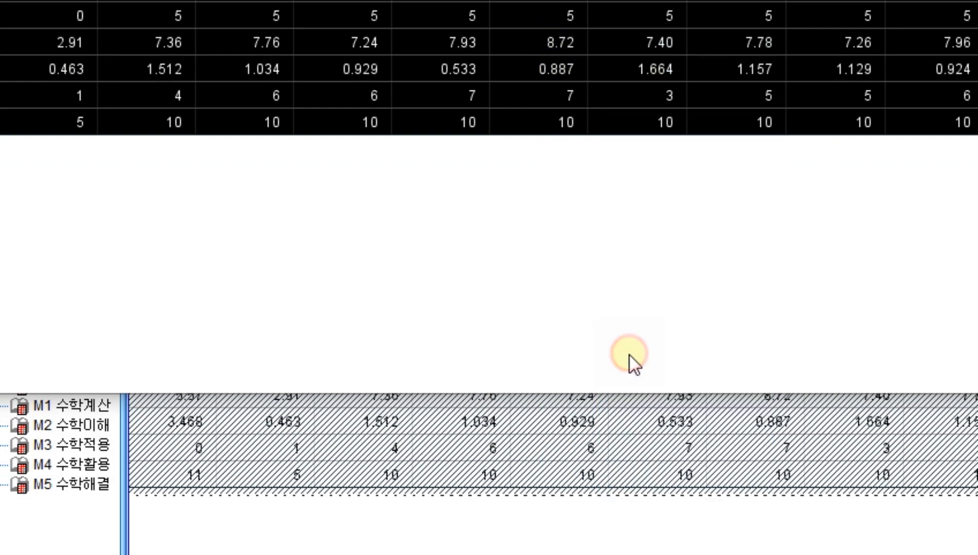
{"action": "left_click_drag", "start_coordinate": [343, 0], "coordinate": [682, 86]}
{"action": "left_click", "coordinate": [451, 139]}
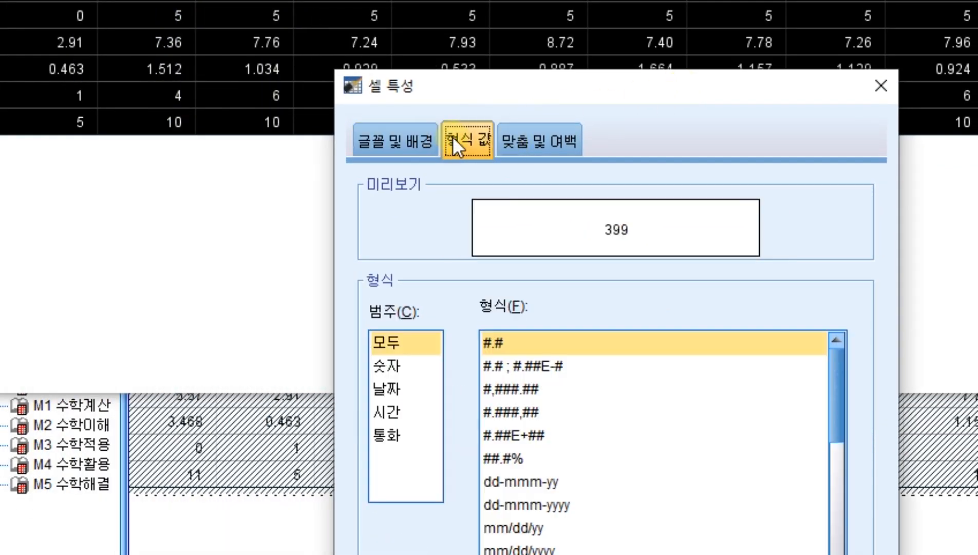
{"action": "left_click", "coordinate": [401, 366]}
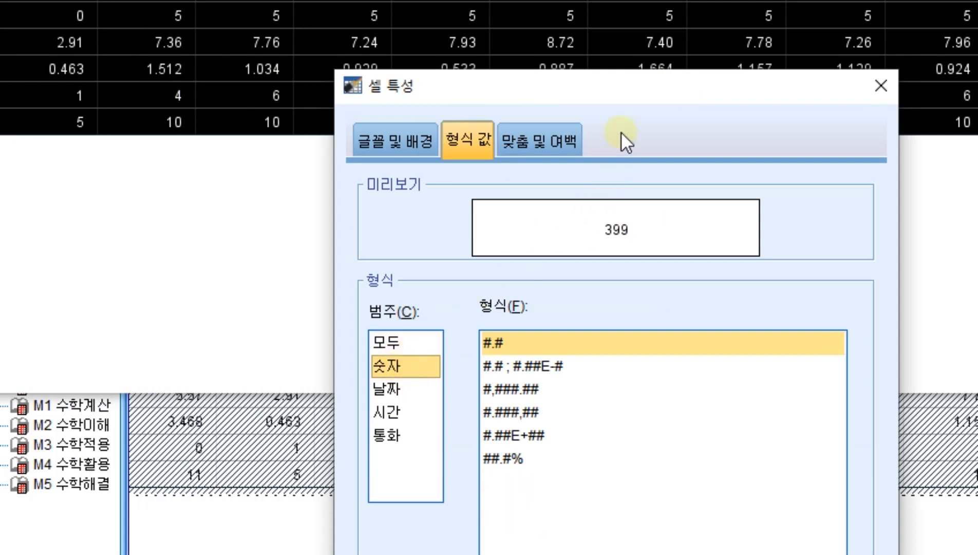
{"action": "left_click_drag", "start_coordinate": [626, 98], "coordinate": [592, 0]}
{"action": "left_click", "coordinate": [632, 421]}
{"action": "left_click", "coordinate": [632, 420]}
{"action": "left_click", "coordinate": [633, 419]}
{"action": "left_click", "coordinate": [618, 494]}
{"action": "left_click", "coordinate": [491, 493]}
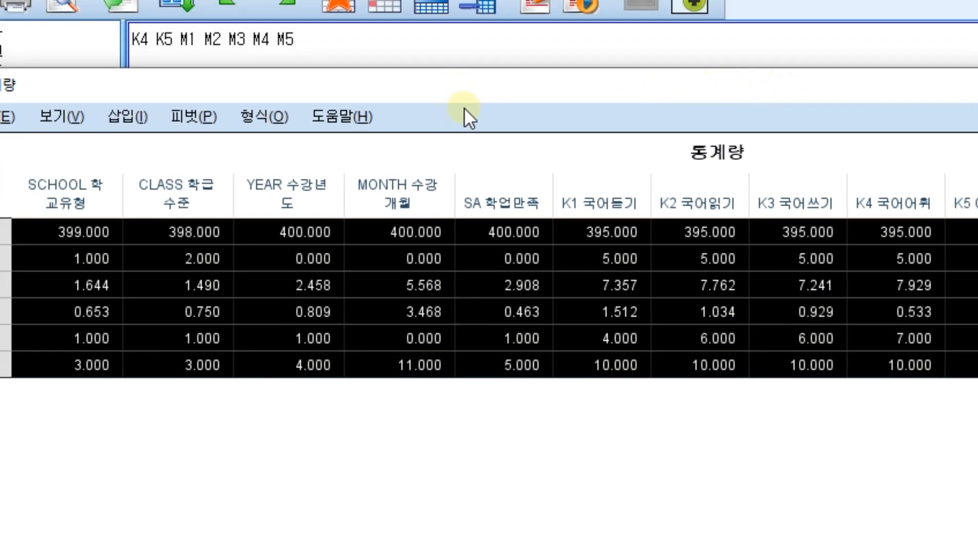
Look over the reformatted table in the pivot table editor and close the editor to return to the output
{"action": "left_click_drag", "start_coordinate": [442, 92], "coordinate": [667, 97]}
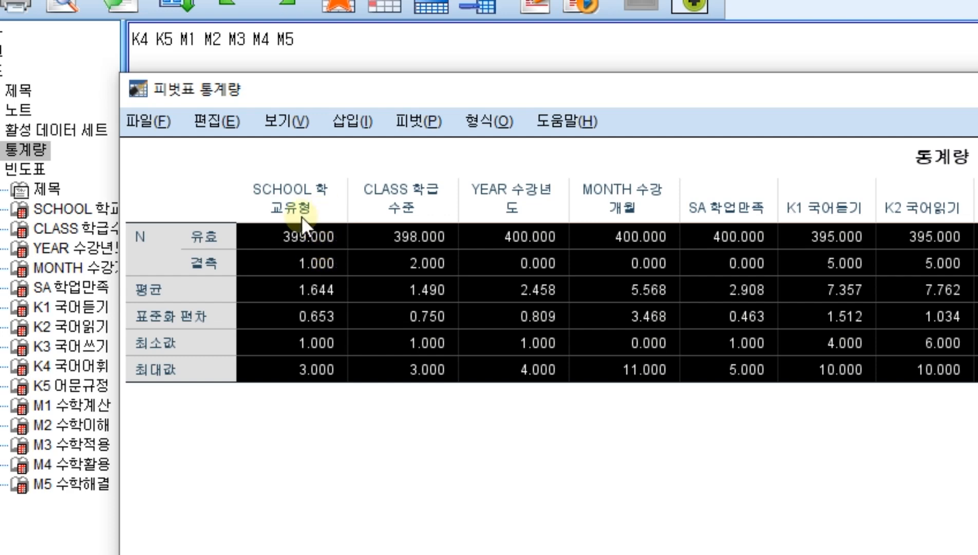
{"action": "left_click_drag", "start_coordinate": [560, 92], "coordinate": [0, 98]}
{"action": "left_click", "coordinate": [877, 90]}
{"action": "left_click", "coordinate": [802, 150]}
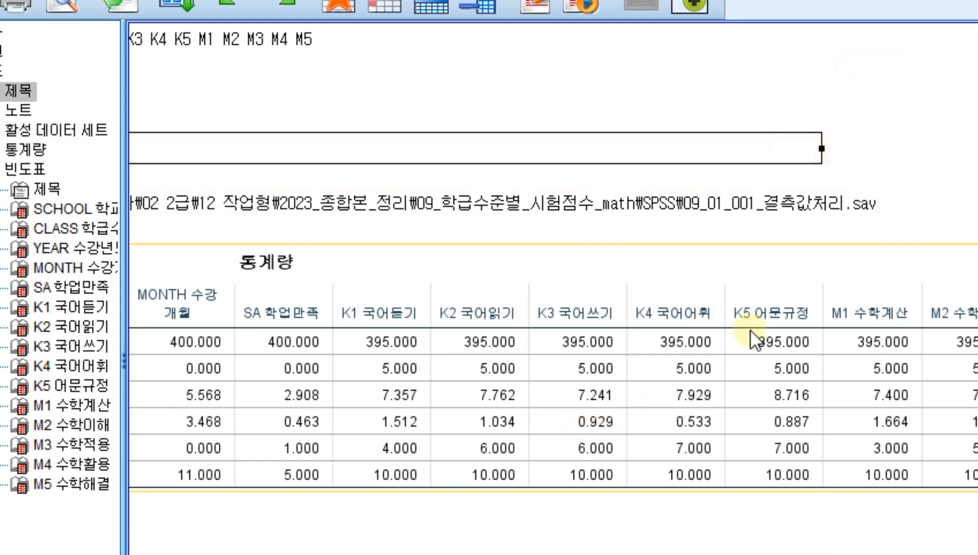
Review the missing counts, means, standard deviations, minimums and maximums across all variables in the reformatted 통계량 table
{"action": "scroll", "coordinate": [553, 288], "scroll_direction": "left", "scroll_amount": 10}
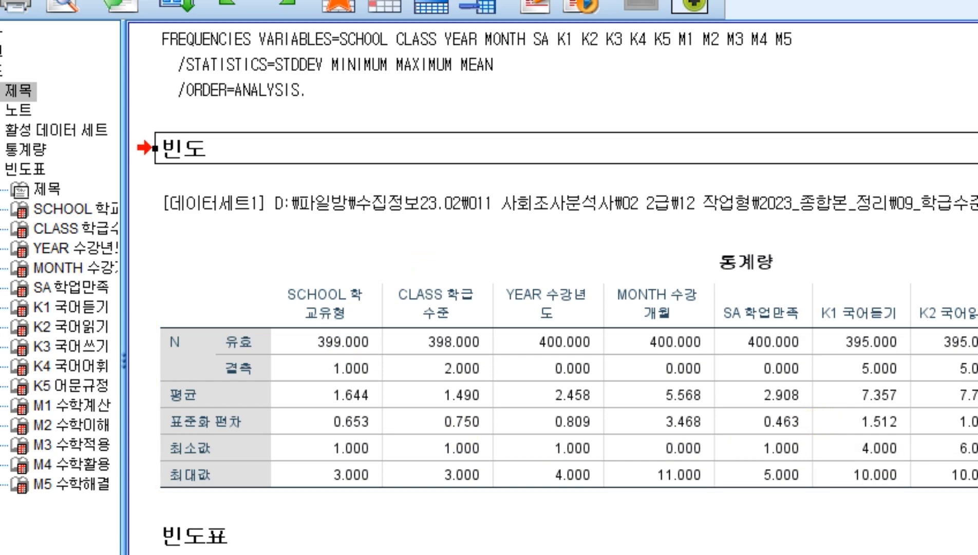
{"action": "scroll", "coordinate": [553, 288], "scroll_direction": "right", "scroll_amount": 10}
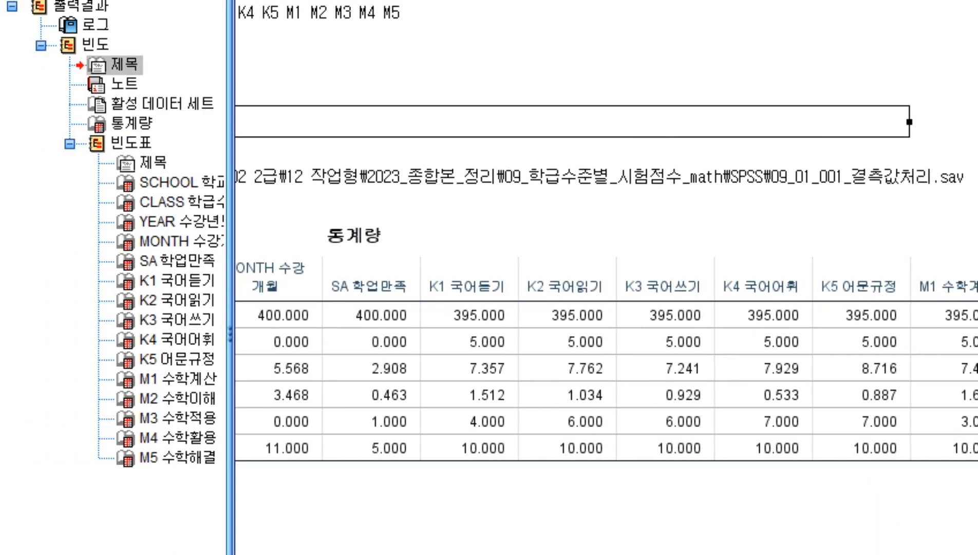
{"action": "scroll", "coordinate": [869, 546], "scroll_direction": "left", "scroll_amount": 10}
{"action": "left_click", "coordinate": [385, 524]}
{"action": "left_click", "coordinate": [318, 343]}
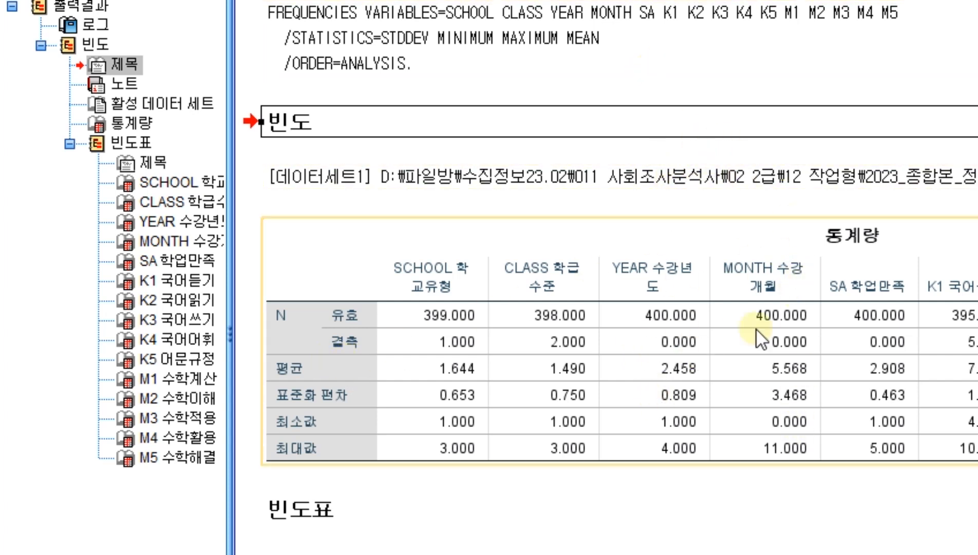
{"action": "left_click", "coordinate": [440, 369]}
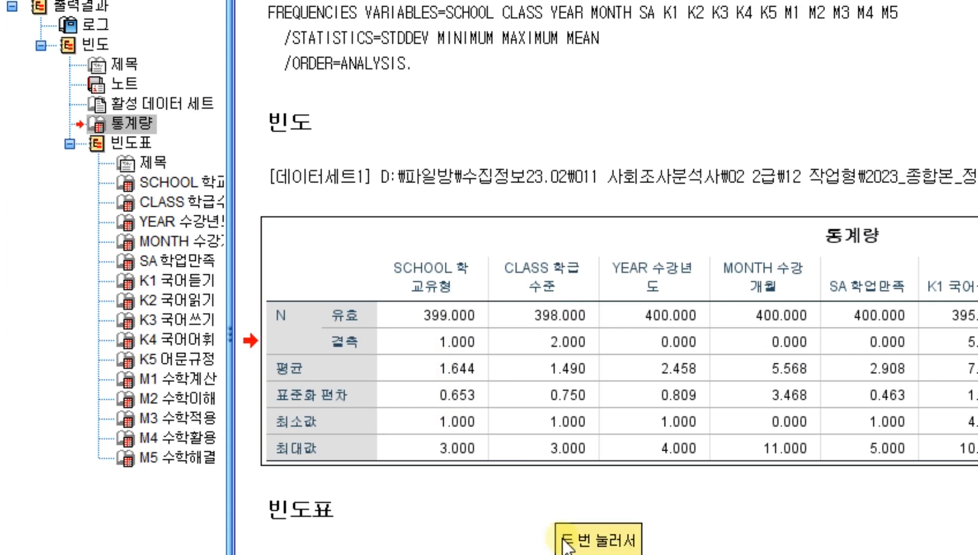
{"action": "double_click", "coordinate": [666, 263]}
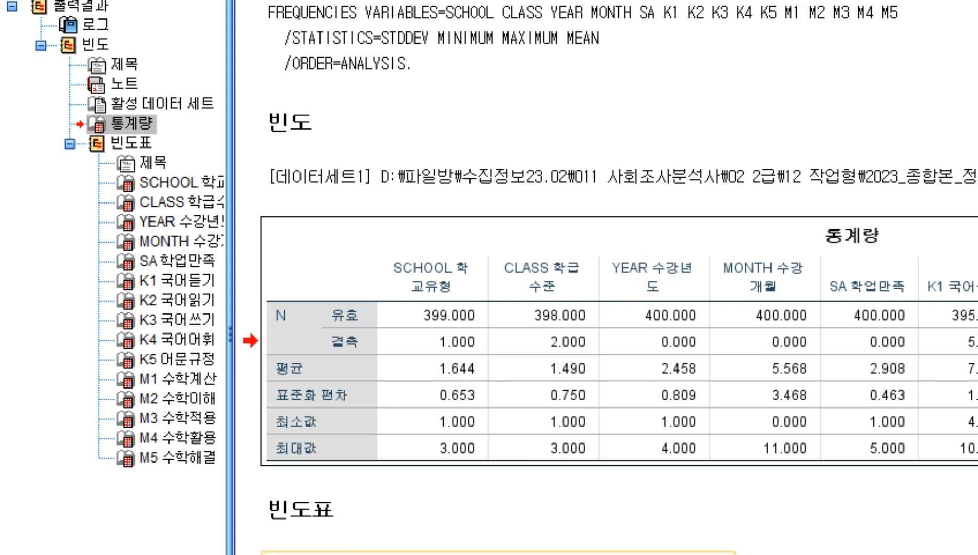
Open the 통계량 table in the pivot table editor and transpose its rows and columns
{"action": "left_click", "coordinate": [668, 544]}
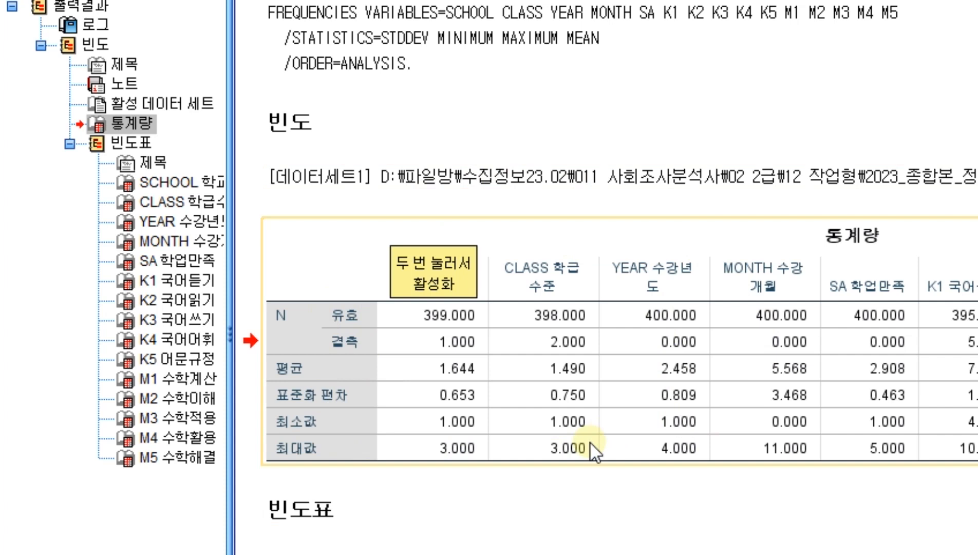
{"action": "left_click", "coordinate": [567, 230]}
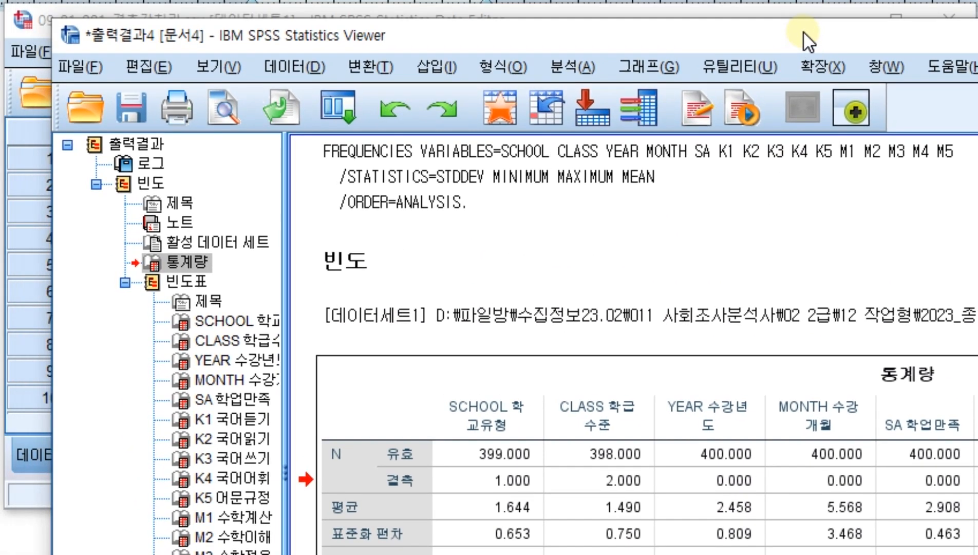
{"action": "double_click", "coordinate": [491, 371]}
{"action": "left_click_drag", "start_coordinate": [397, 109], "coordinate": [851, 182]}
{"action": "left_click", "coordinate": [335, 201]}
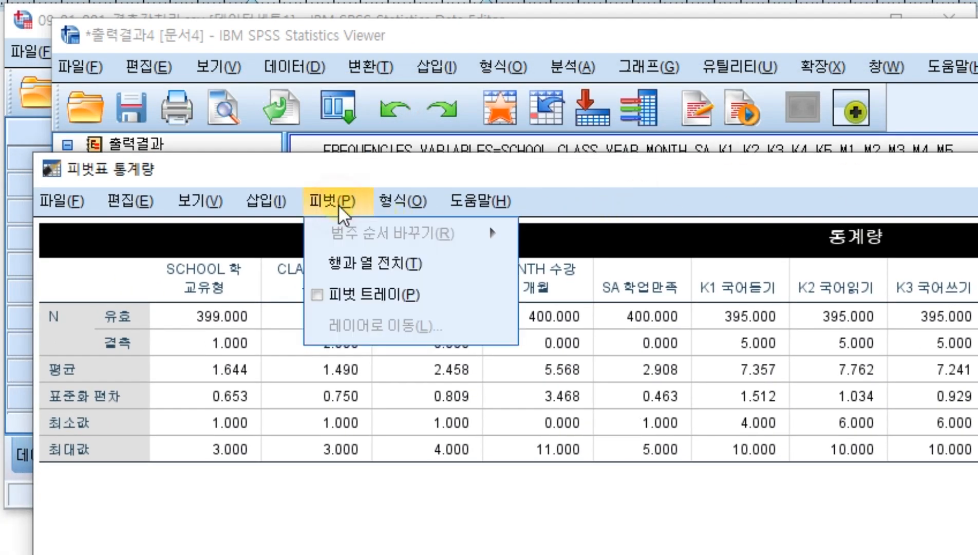
{"action": "left_click", "coordinate": [349, 271]}
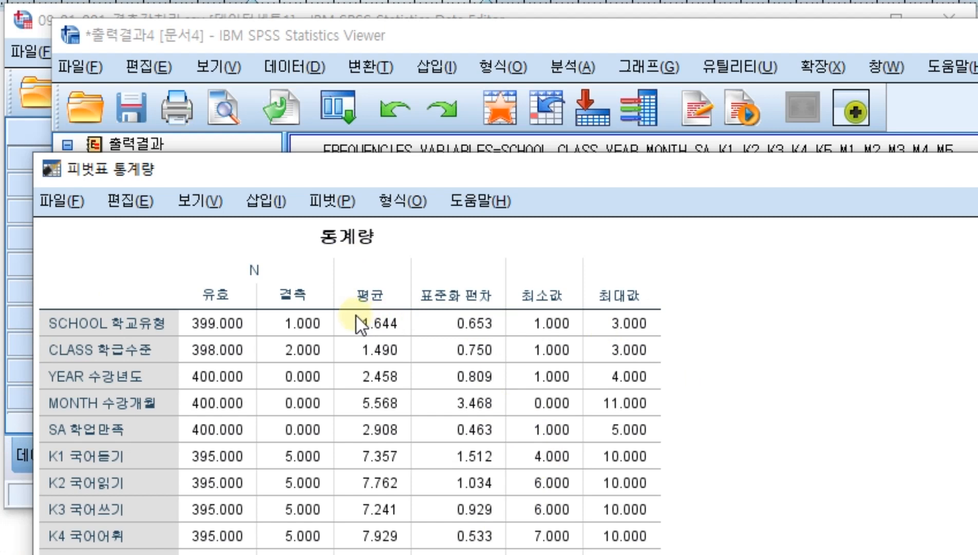
{"action": "left_click_drag", "start_coordinate": [771, 178], "coordinate": [779, 16]}
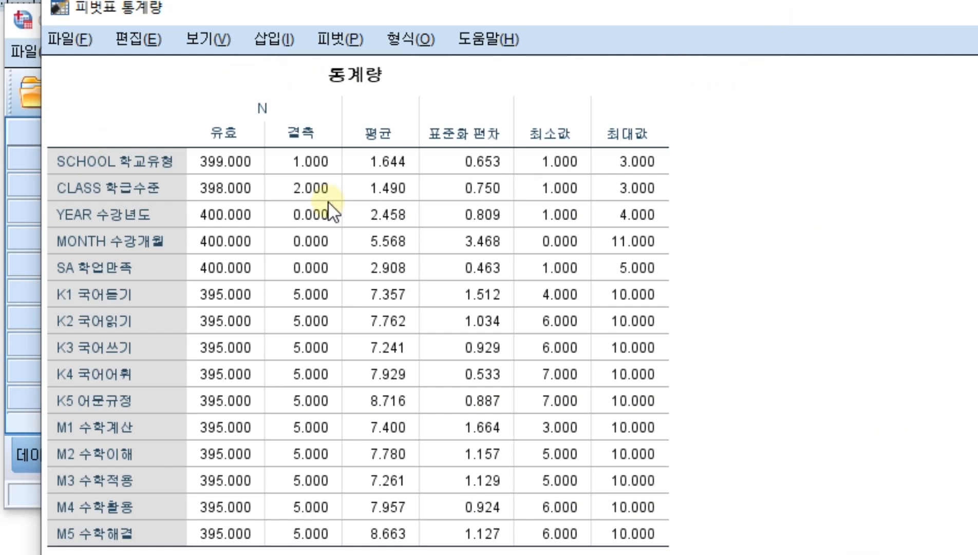
Create a new empty dataset from the data editor and show it in data view
{"action": "key", "text": "alt+Tab"}
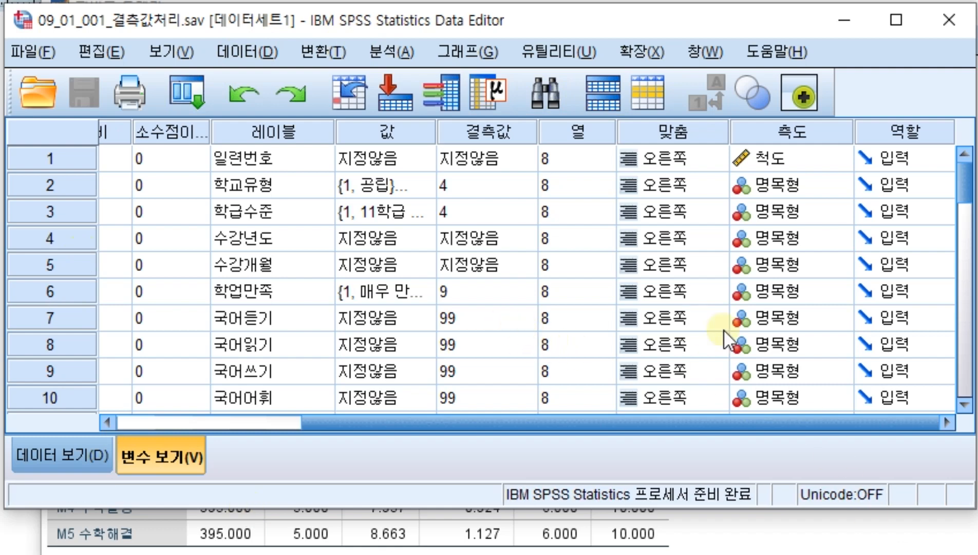
{"action": "left_click", "coordinate": [48, 48]}
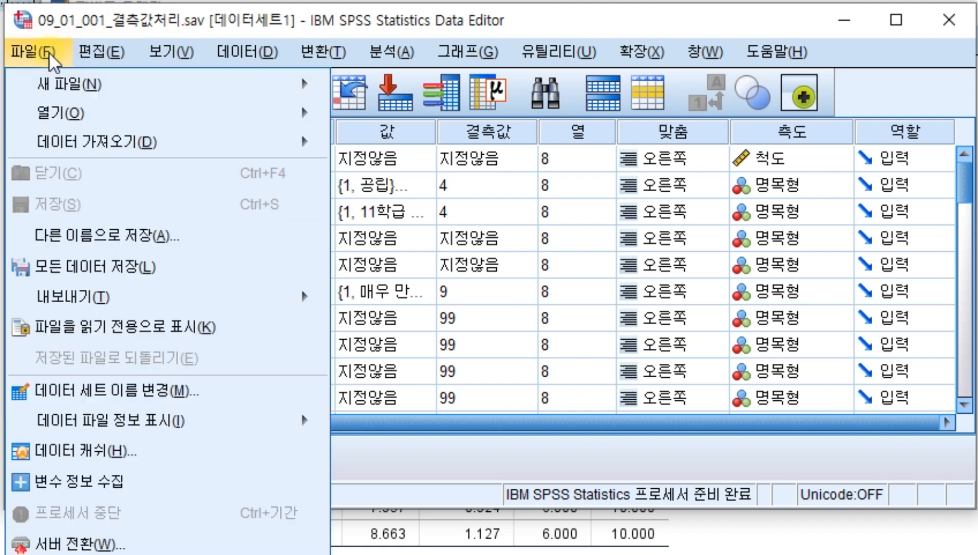
{"action": "mouse_move", "coordinate": [58, 82]}
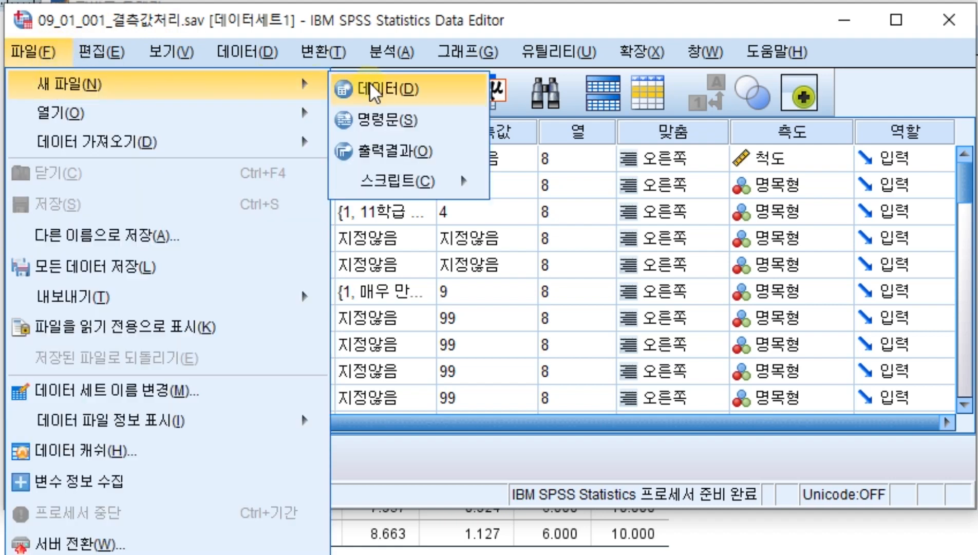
{"action": "left_click", "coordinate": [409, 89]}
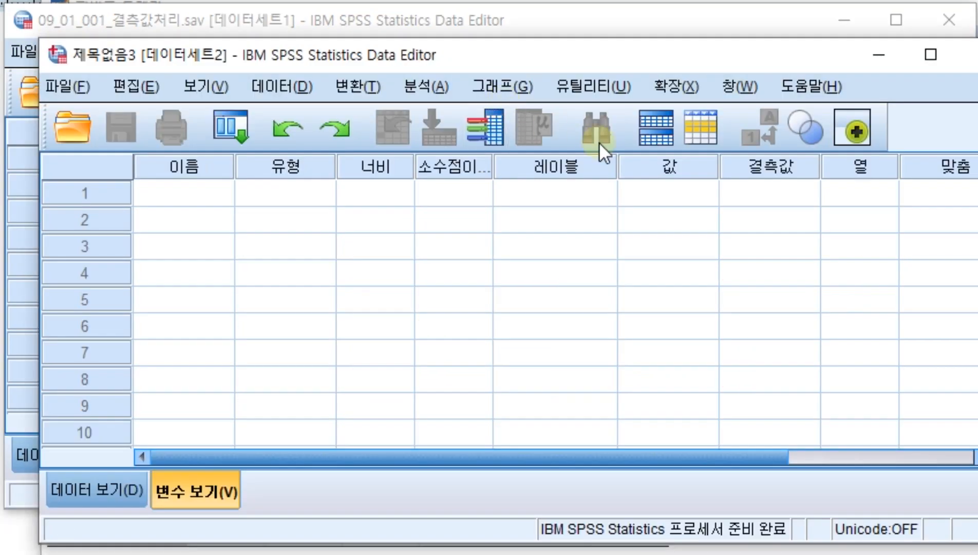
{"action": "left_click", "coordinate": [119, 489]}
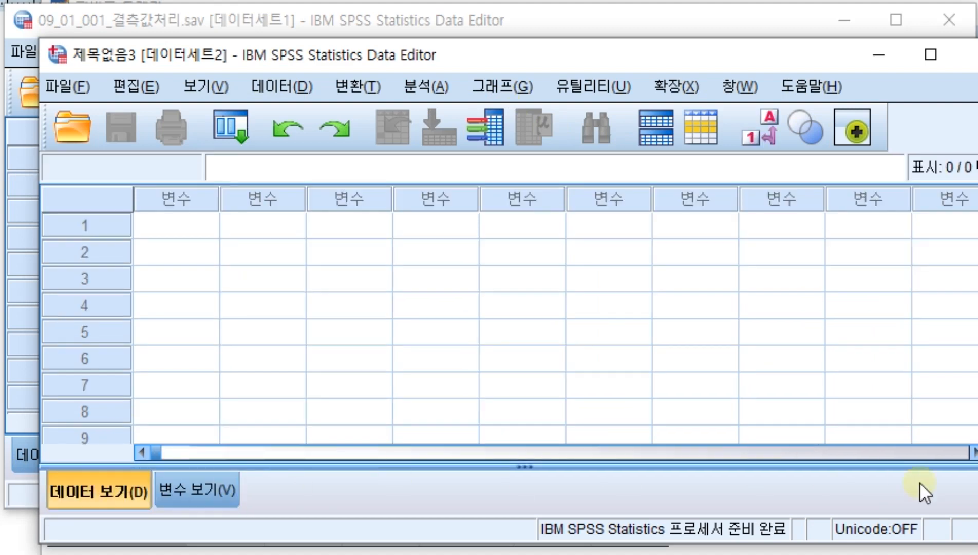
Copy all rows of the transposed 통계량 table from SCHOOL to M5, including the row labels
{"action": "left_click", "coordinate": [969, 550]}
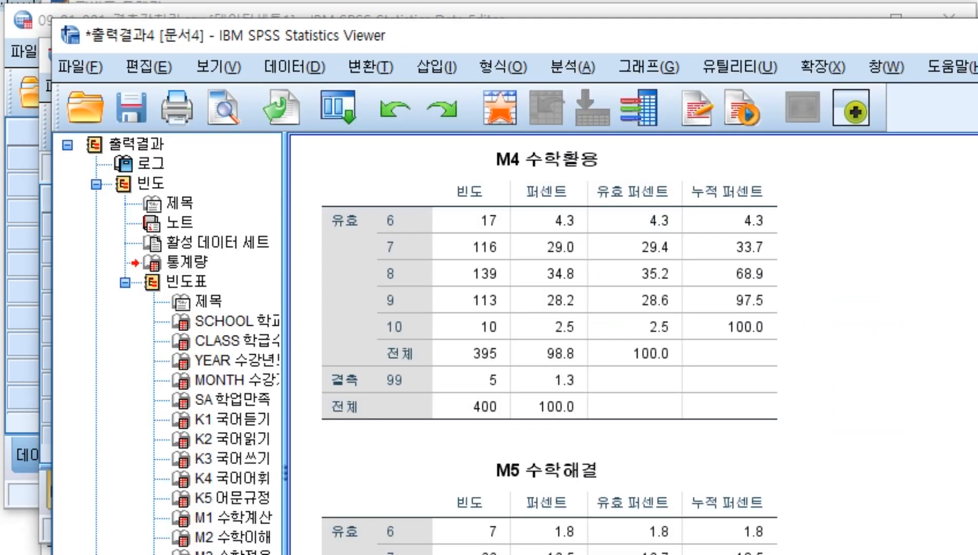
{"action": "key", "text": "alt+Tab"}
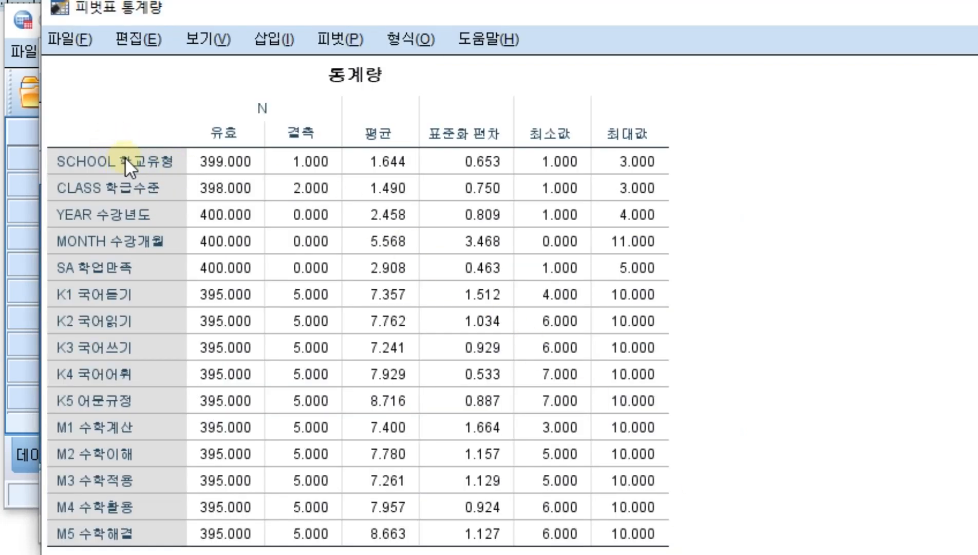
{"action": "left_click_drag", "start_coordinate": [124, 158], "coordinate": [663, 550]}
{"action": "left_click", "coordinate": [219, 285]}
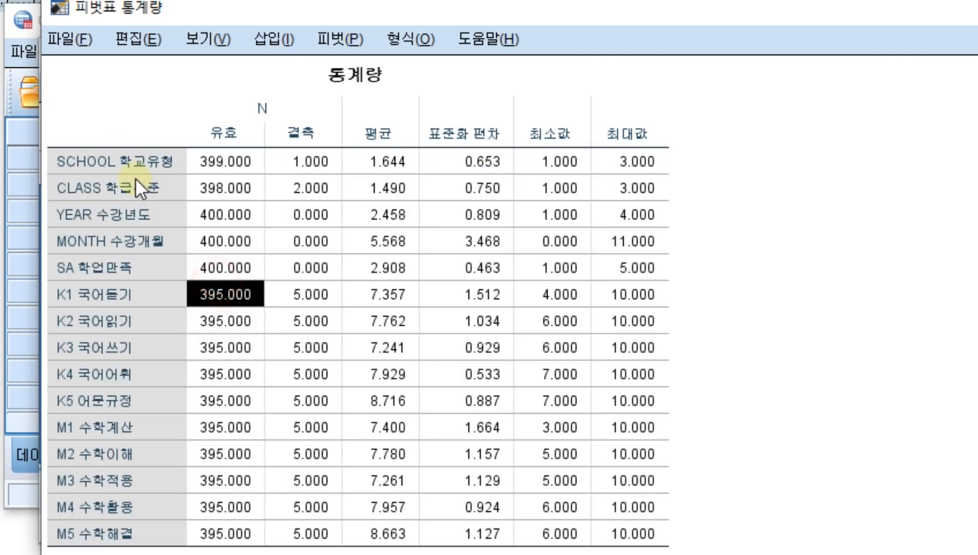
{"action": "left_click_drag", "start_coordinate": [137, 149], "coordinate": [673, 527]}
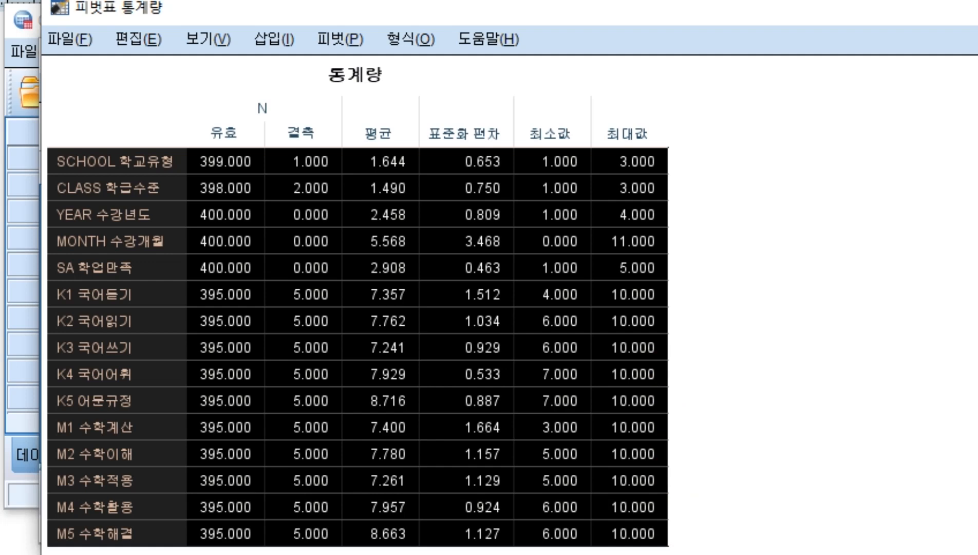
Paste the copied statistics rows into the new dataset, starting at row 1 of the first column
{"action": "key", "text": "alt+Tab"}
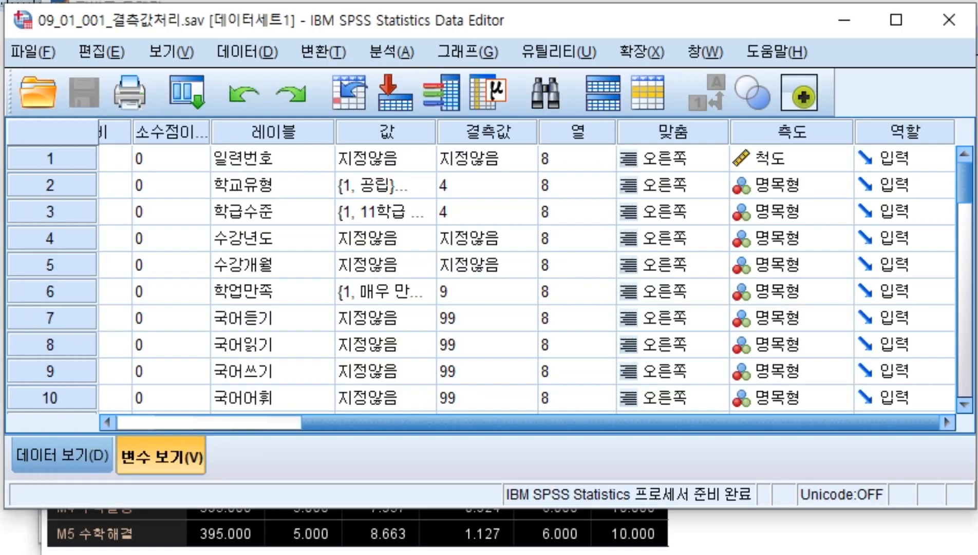
{"action": "key", "text": "ctrl+n"}
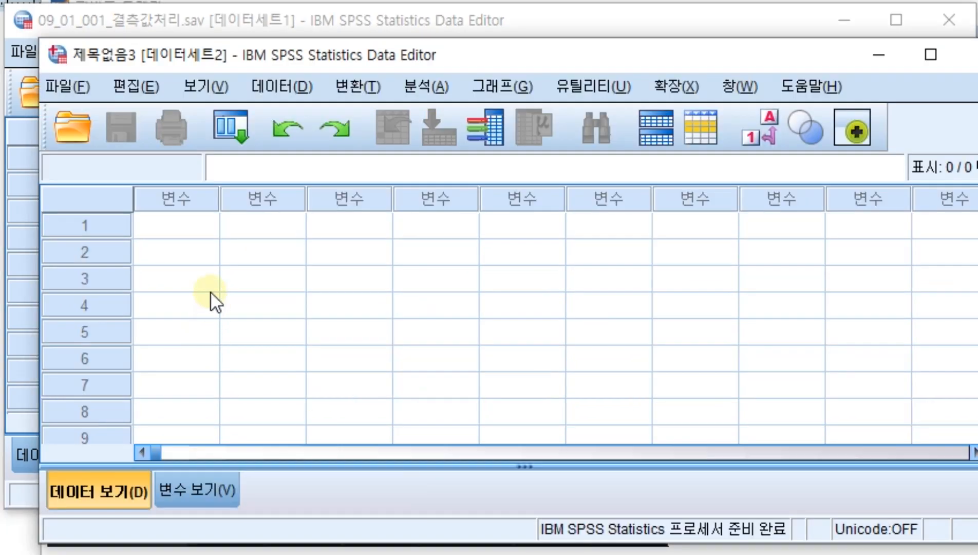
{"action": "left_click", "coordinate": [194, 251]}
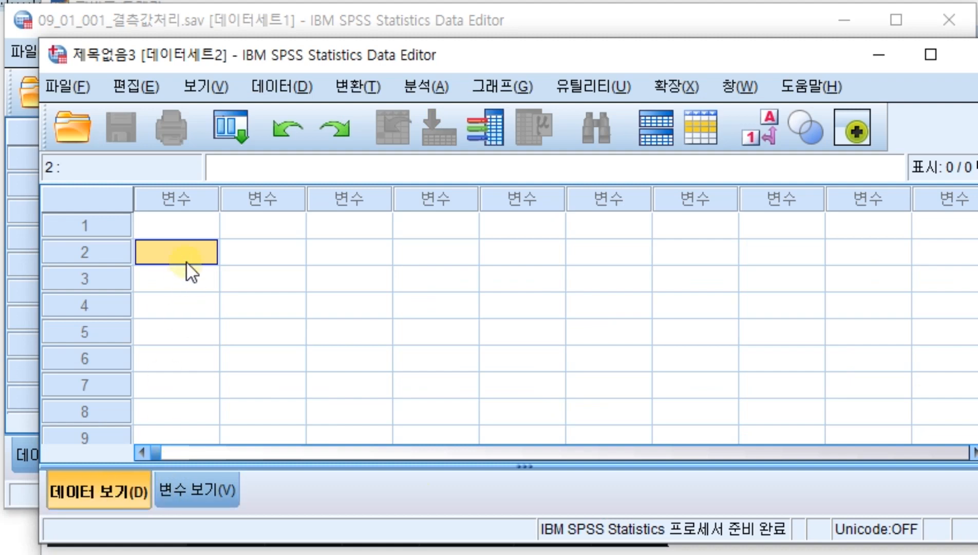
{"action": "left_click", "coordinate": [185, 230]}
{"action": "key", "text": "ctrl+v"}
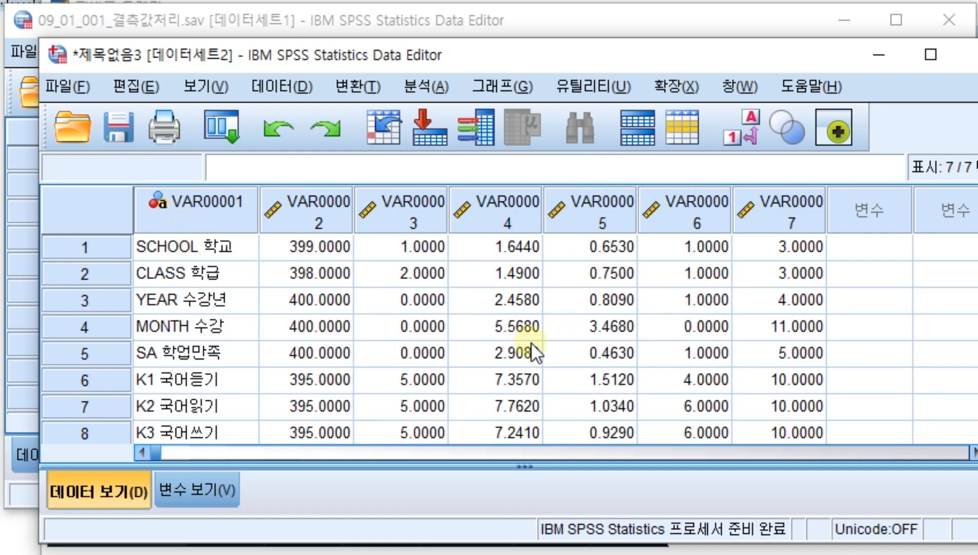
Check the pasted columns and rename the first variable of the new dataset 변수명
{"action": "left_click", "coordinate": [205, 200]}
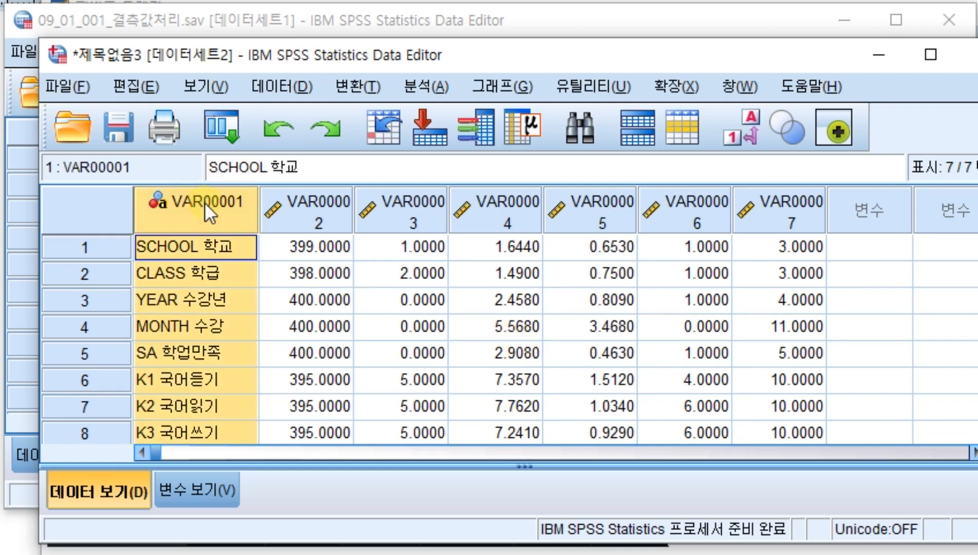
{"action": "left_click", "coordinate": [303, 201]}
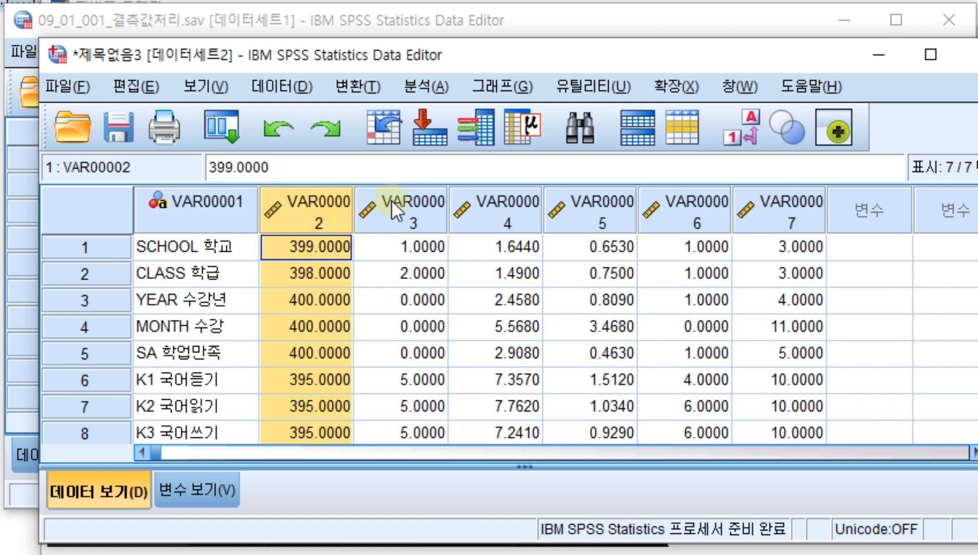
{"action": "left_click", "coordinate": [517, 203]}
{"action": "left_click", "coordinate": [615, 203]}
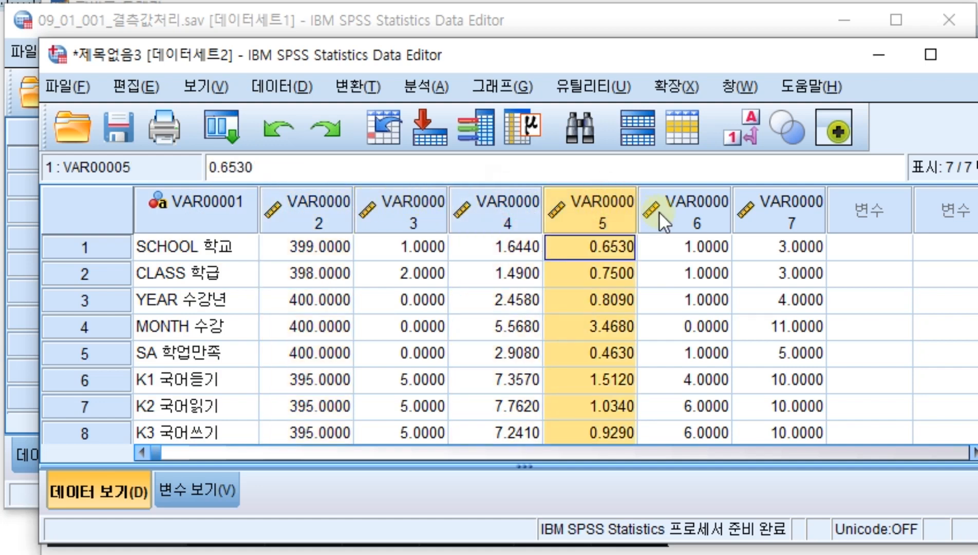
{"action": "left_click", "coordinate": [208, 489]}
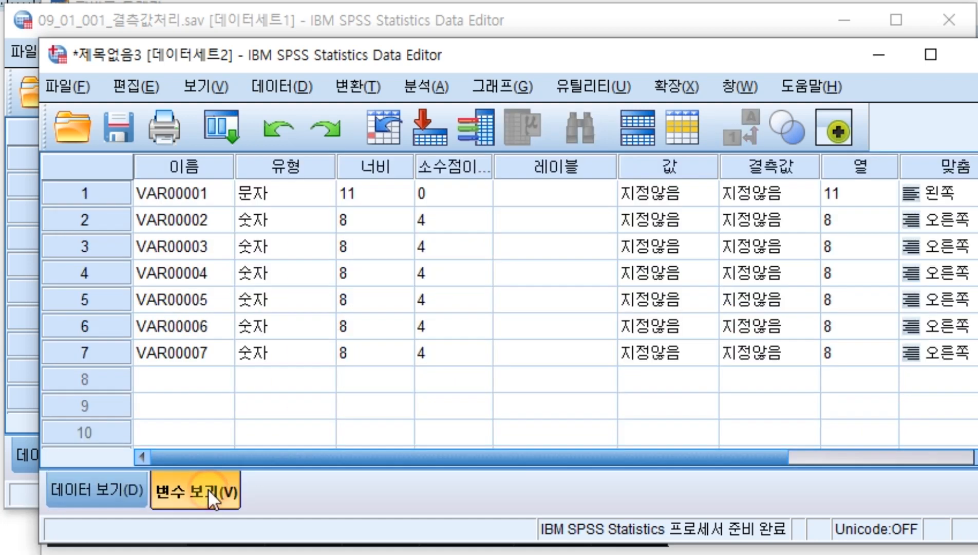
{"action": "left_click", "coordinate": [215, 191]}
{"action": "key", "text": "BackSpace"}
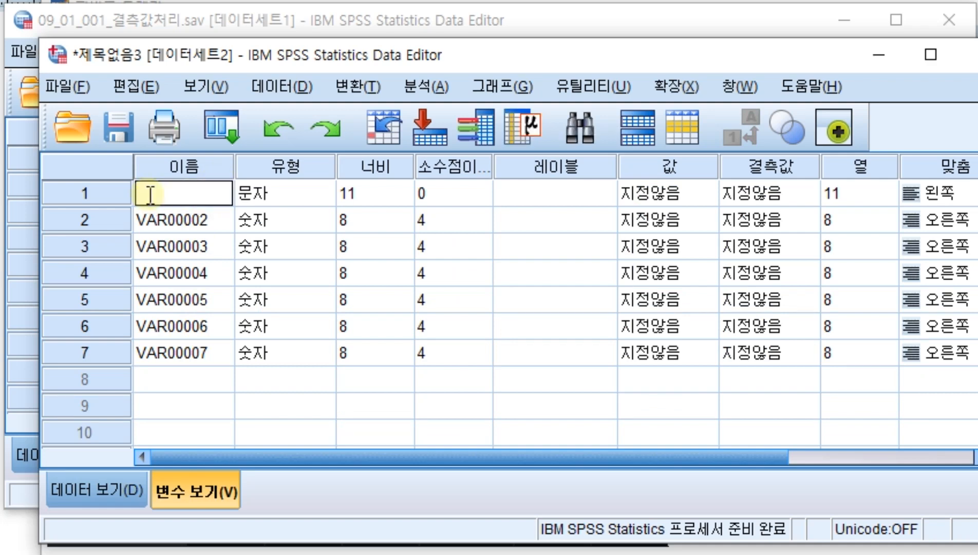
{"action": "type", "text": "변수명"}
{"action": "key", "text": "Return"}
Check the column headings in the transposed 통계량 table and rename the variable VAR00002 건수
{"action": "key", "text": "alt+Tab"}
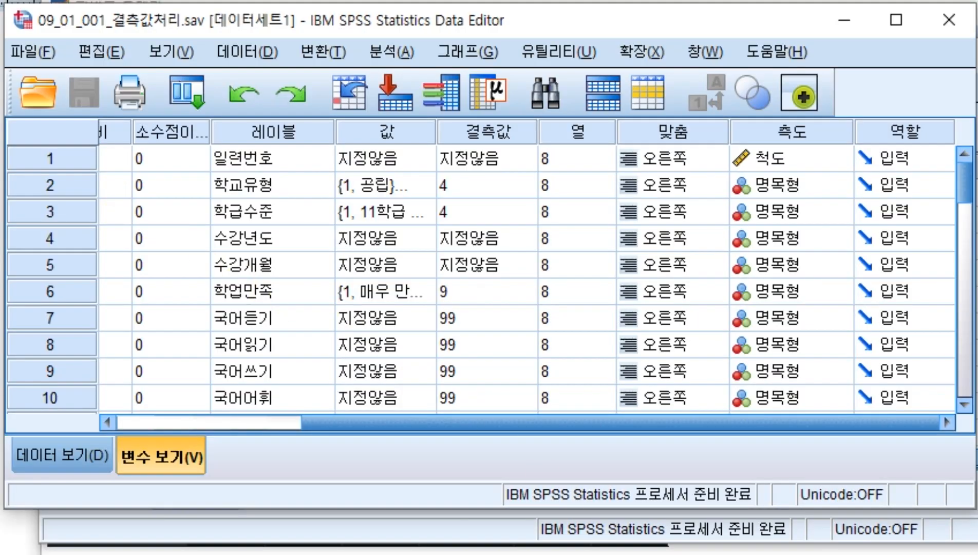
{"action": "key", "text": "alt+Tab"}
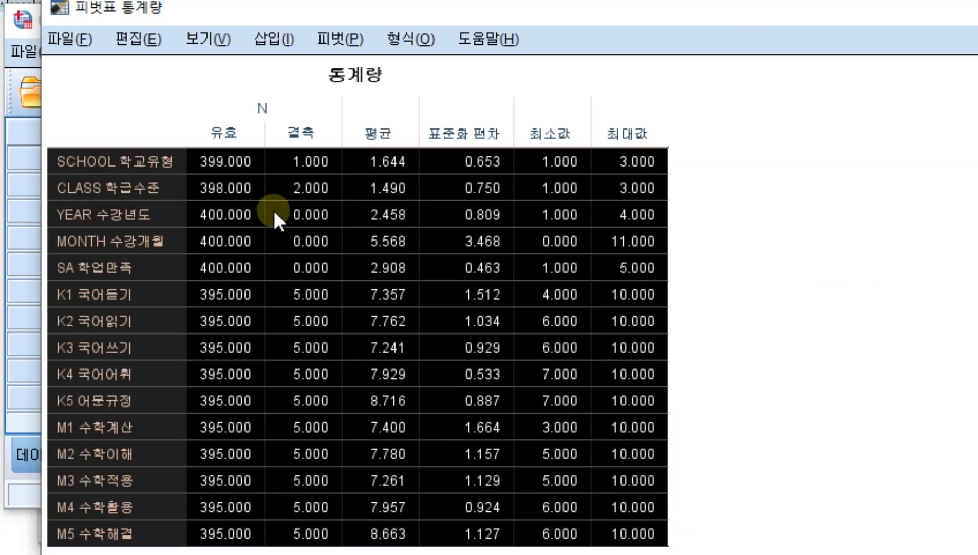
{"action": "key", "text": "alt+Tab"}
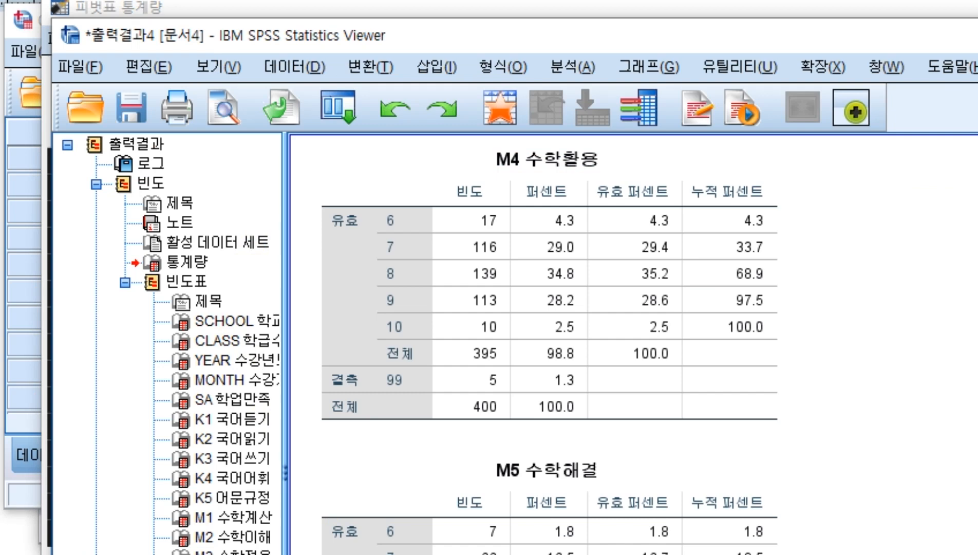
{"action": "key", "text": "alt+Tab"}
{"action": "key", "text": "alt+Tab"}
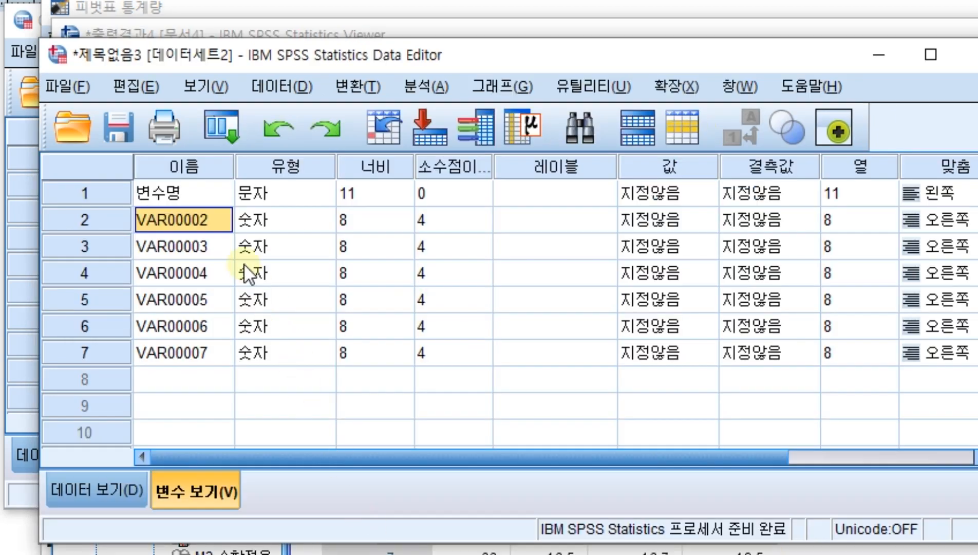
{"action": "double_click", "coordinate": [223, 223]}
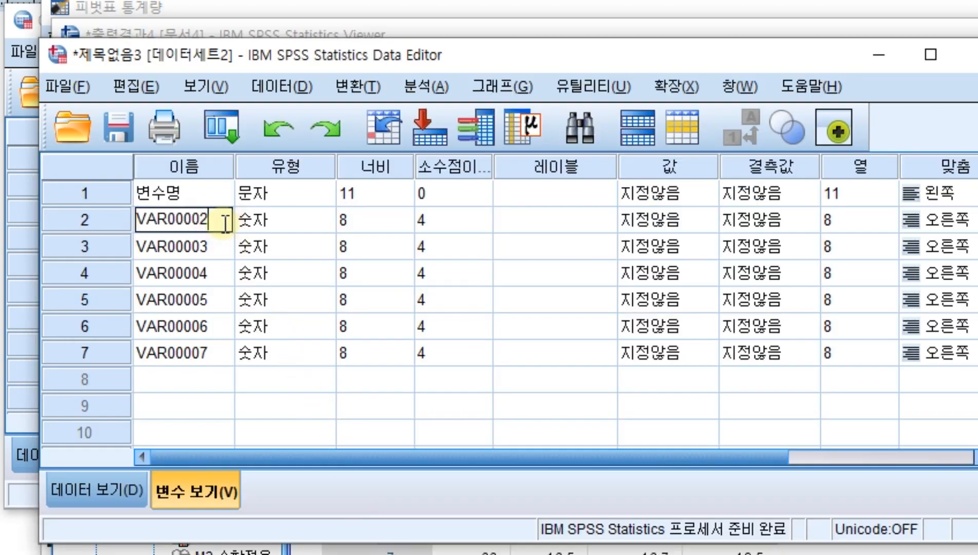
{"action": "key", "text": "shift+Home"}
{"action": "key", "text": "Delete"}
{"action": "type", "text": "건수"}
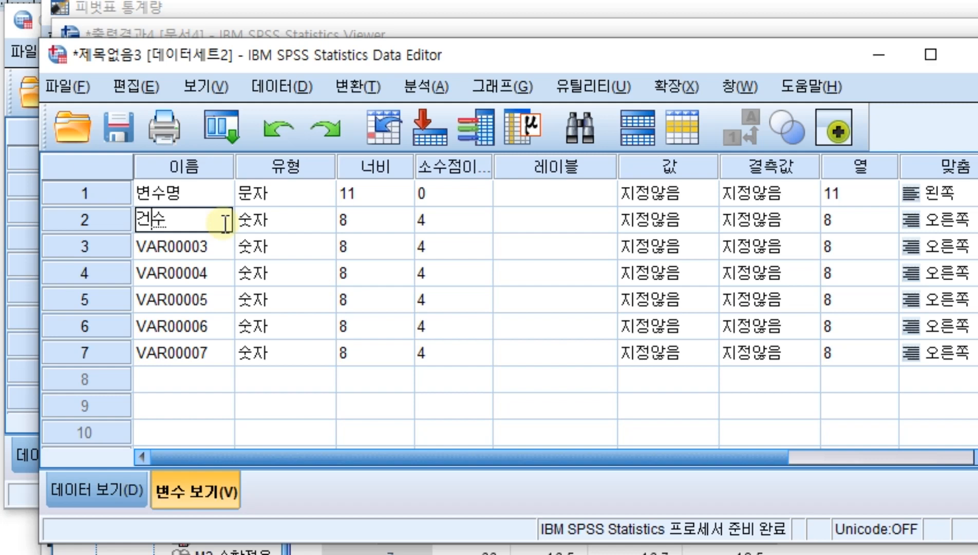
{"action": "key", "text": "Return"}
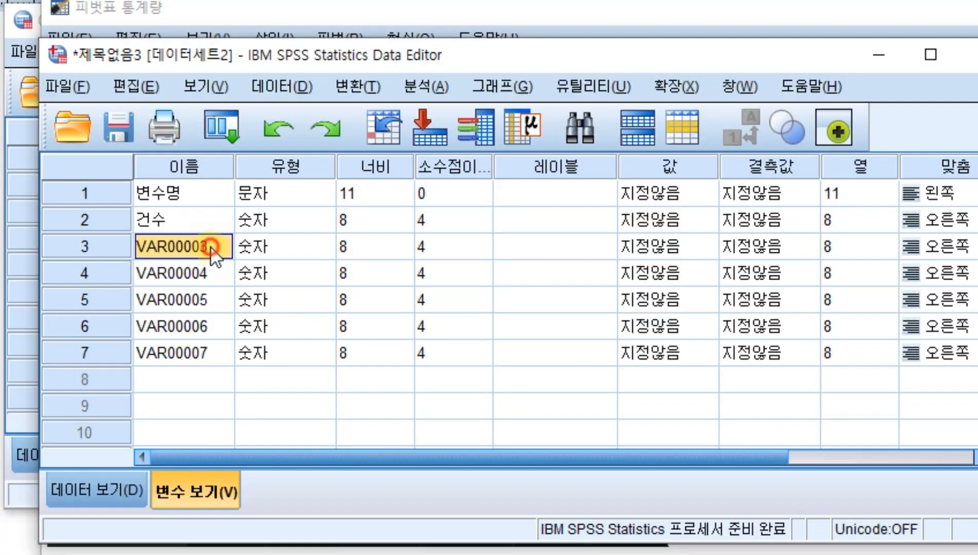
Rename the variable VAR00003 평균 and VAR00004 표준편차
{"action": "double_click", "coordinate": [211, 248]}
{"action": "key", "text": "ctrl+a"}
{"action": "key", "text": "BackSpace"}
{"action": "type", "text": "ㅍ평균"}
{"action": "key", "text": "Return"}
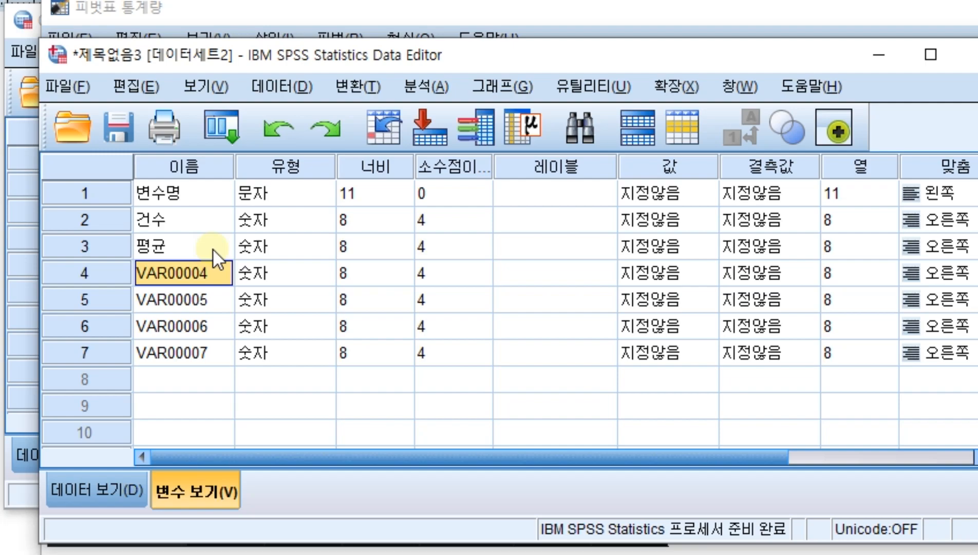
{"action": "type", "text": "표준편차"}
{"action": "key", "text": "Return"}
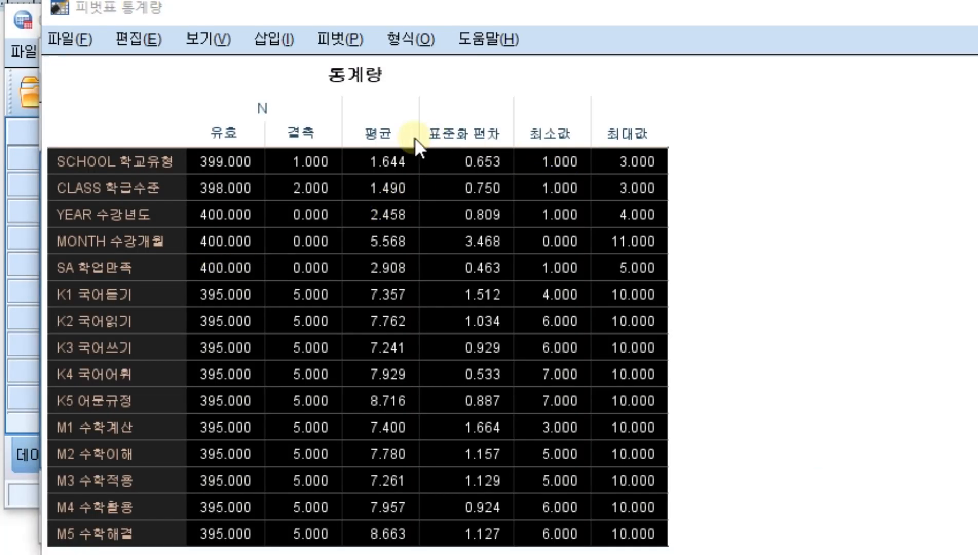
Check the column headings in the 통계량 table and rename the third variable of the new dataset 결측
{"action": "key", "text": "alt+Tab"}
{"action": "left_click", "coordinate": [188, 246]}
{"action": "key", "text": "alt+Tab"}
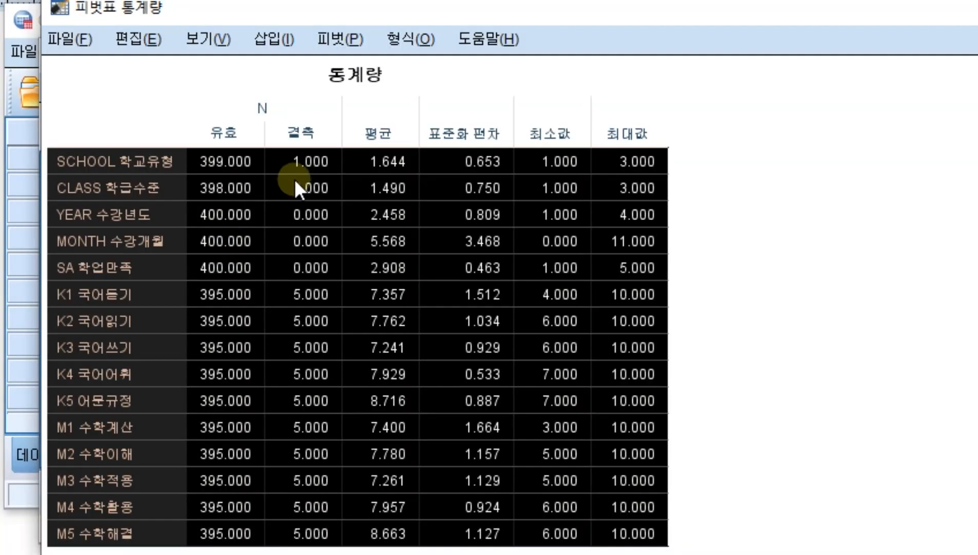
{"action": "key", "text": "alt+Tab"}
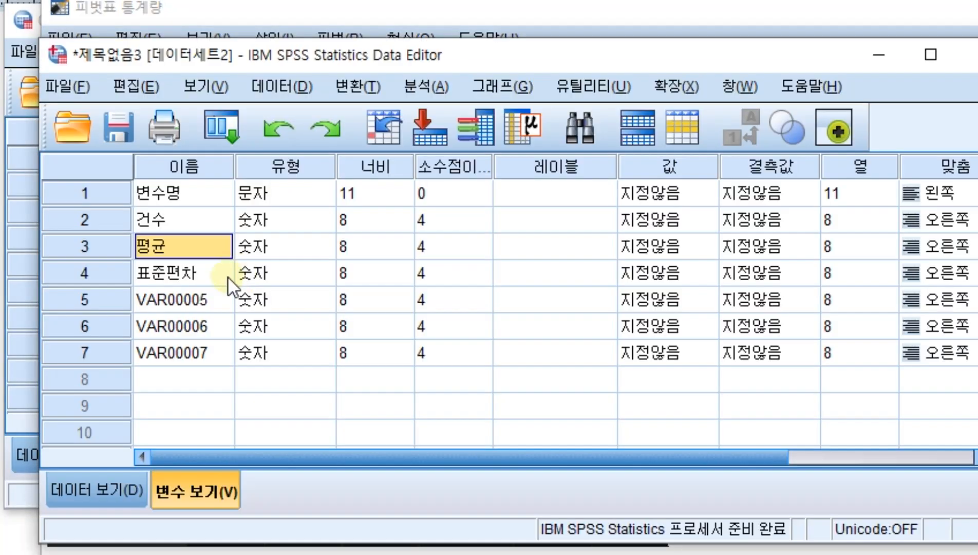
{"action": "key", "text": "BackSpace"}
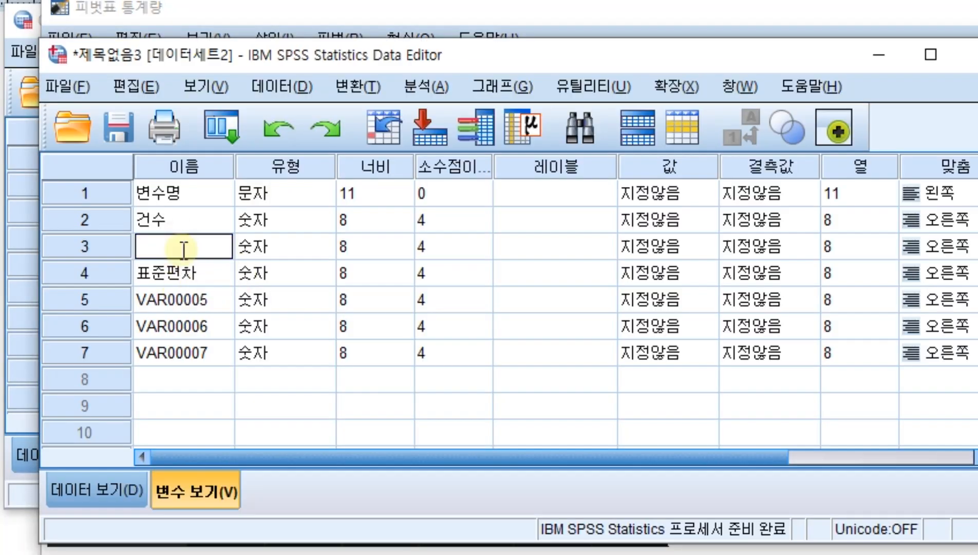
{"action": "type", "text": "결측"}
{"action": "key", "text": "Return"}
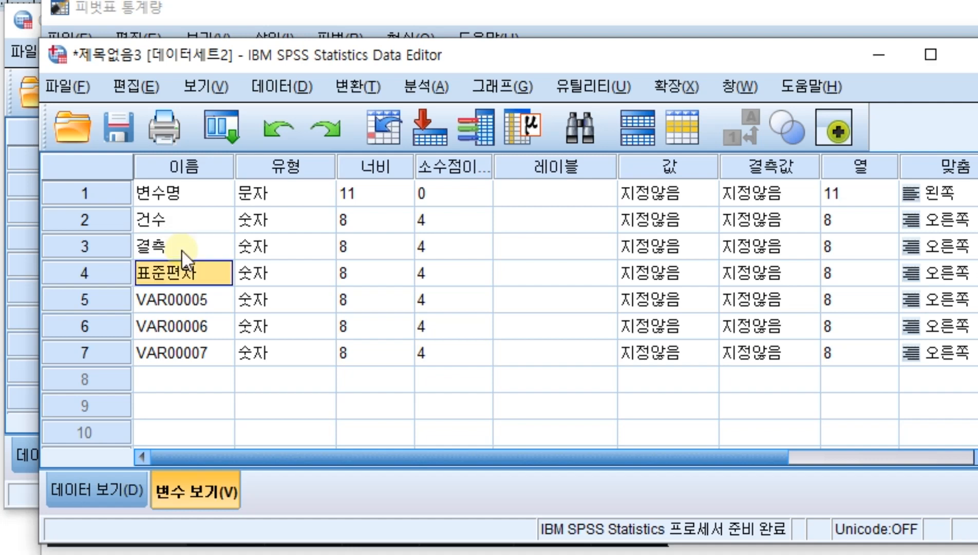
Rename the fourth variable 평균 and the fifth variable 표준편차
{"action": "key", "text": "BackSpace"}
{"action": "type", "text": "평균"}
{"action": "key", "text": "Return"}
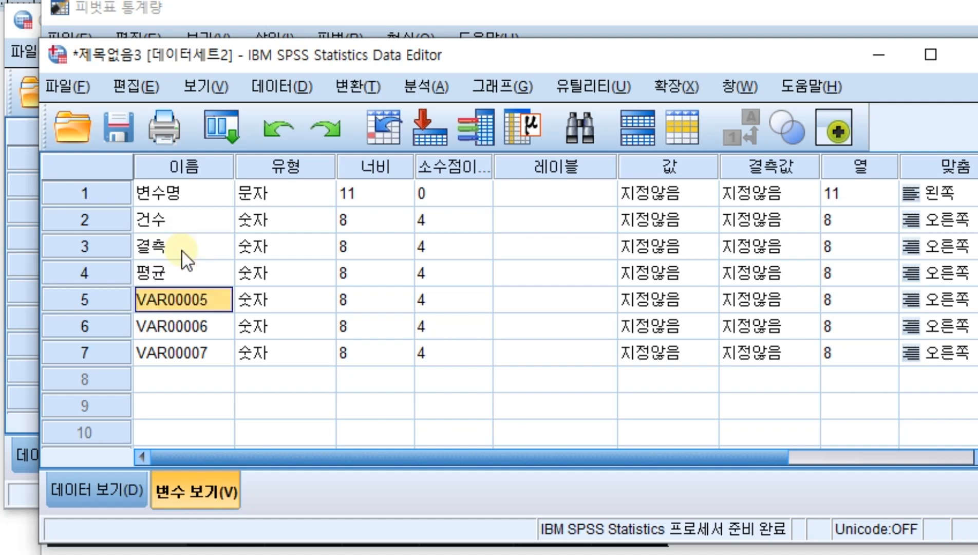
{"action": "key", "text": "BackSpace"}
{"action": "type", "text": "표준편차"}
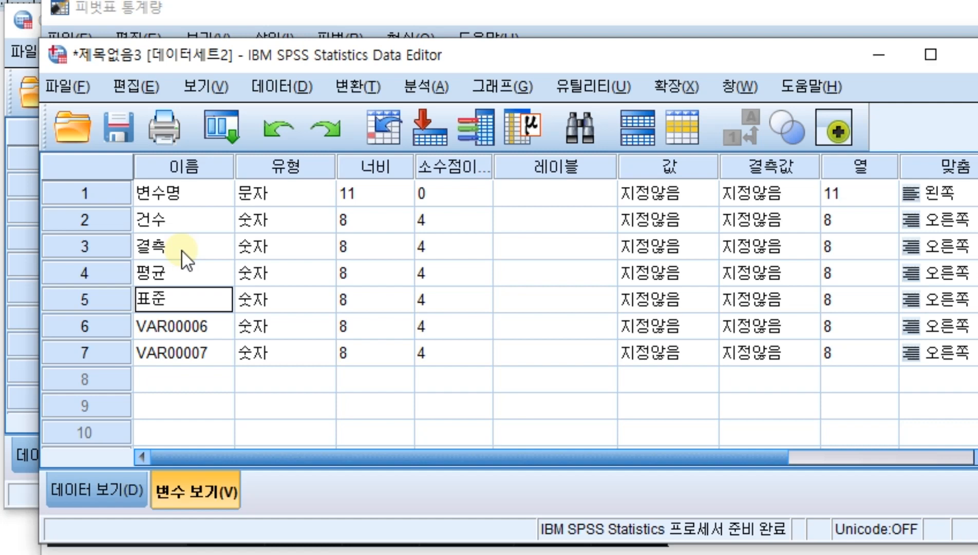
{"action": "key", "text": "Return"}
Rename the variable VAR00006 최소 and VAR00007 최대
{"action": "key", "text": "BackSpace"}
{"action": "type", "text": "최소"}
{"action": "key", "text": "Return"}
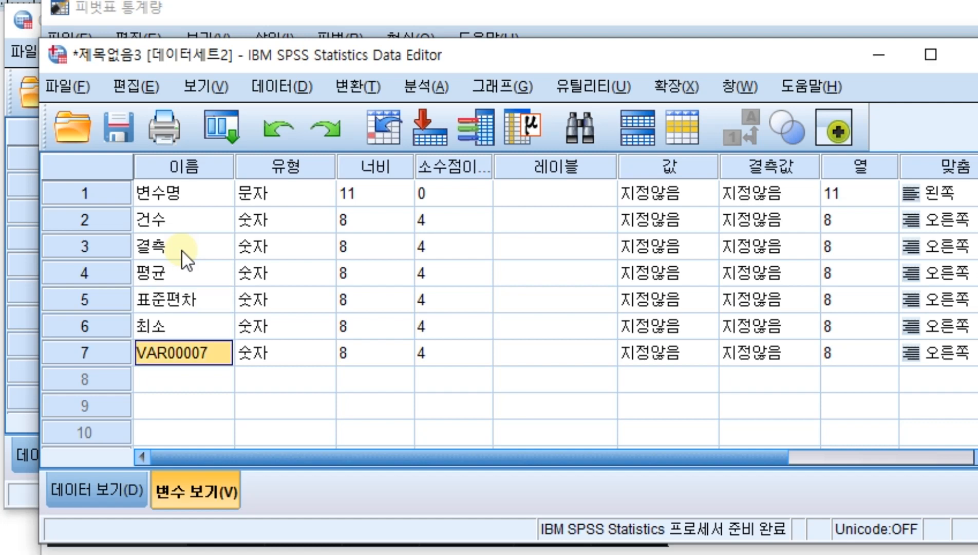
{"action": "key", "text": "BackSpace"}
{"action": "type", "text": "최대"}
{"action": "key", "text": "Return"}
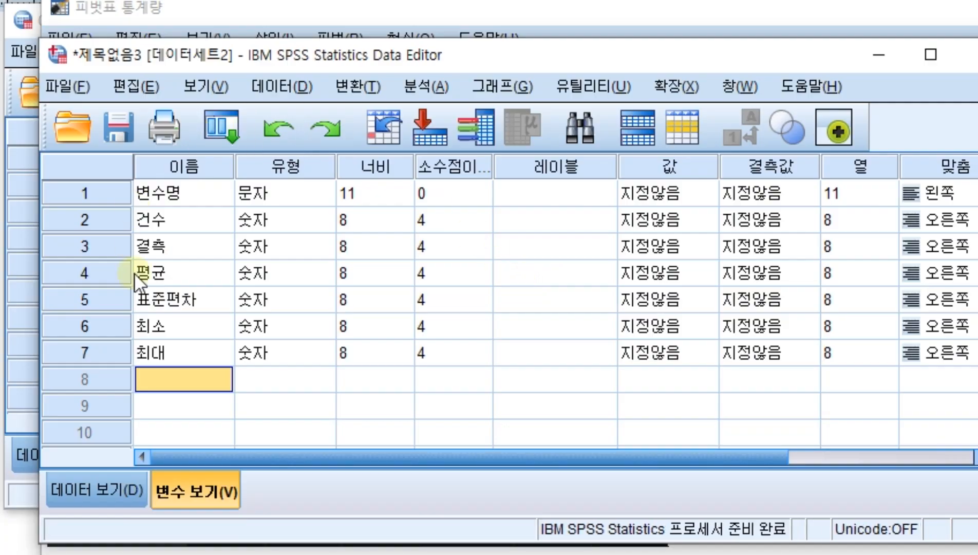
Check the renamed columns and their values in the data view of the new dataset
{"action": "left_click", "coordinate": [133, 485]}
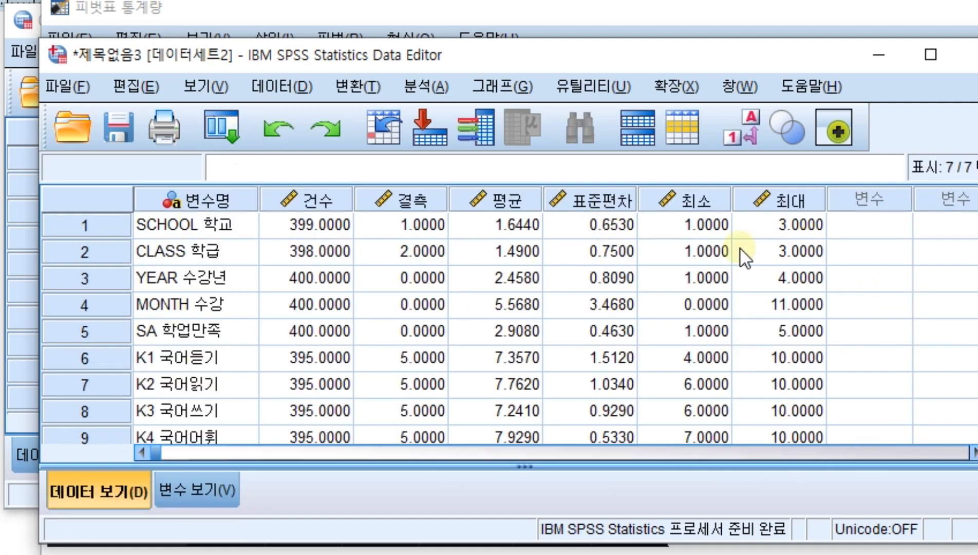
{"action": "left_click", "coordinate": [162, 453]}
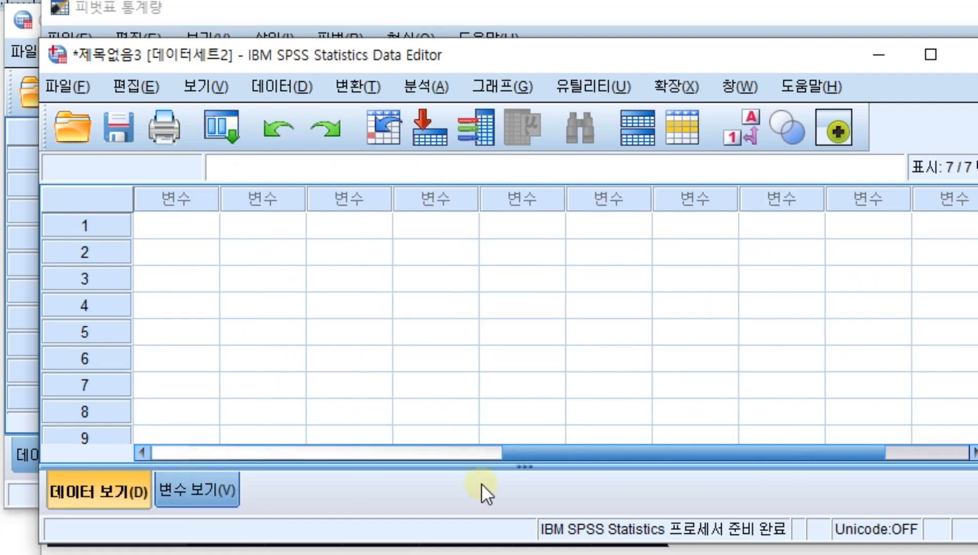
{"action": "left_click_drag", "start_coordinate": [618, 452], "coordinate": [447, 448]}
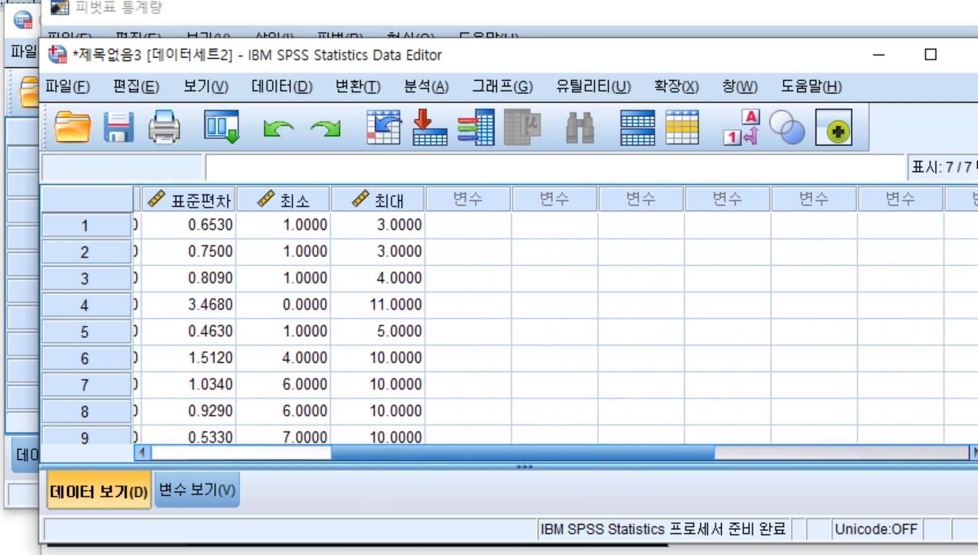
Try to select the whole 통계량 pivot table together with its column headings
{"action": "key", "text": "alt+Tab"}
{"action": "left_click_drag", "start_coordinate": [127, 129], "coordinate": [670, 552]}
{"action": "left_click", "coordinate": [104, 128]}
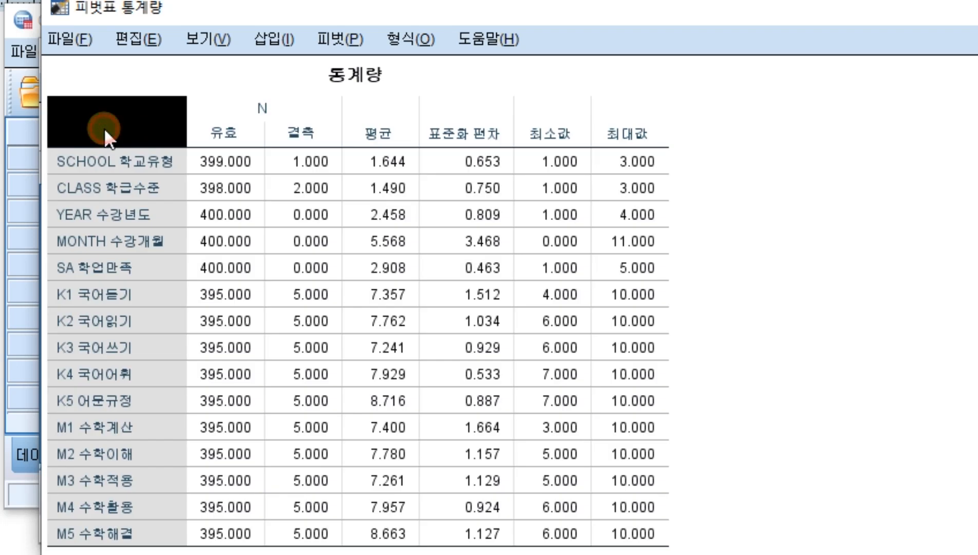
{"action": "mouse_move", "coordinate": [108, 131]}
{"action": "left_mouse_down"}
{"action": "mouse_move", "coordinate": [498, 218]}
{"action": "mouse_move", "coordinate": [619, 470]}
{"action": "mouse_move", "coordinate": [639, 547]}
{"action": "mouse_move", "coordinate": [636, 516]}
{"action": "left_mouse_up"}
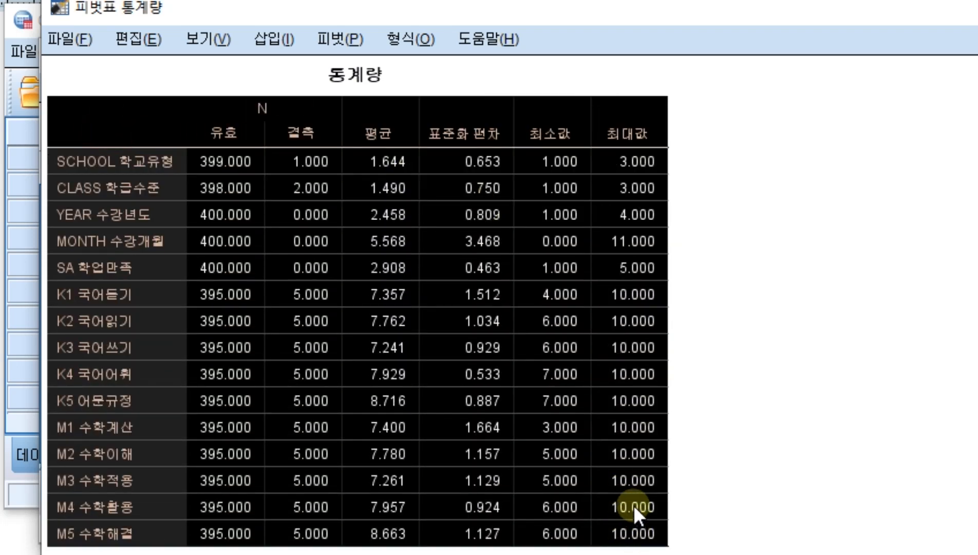
{"action": "left_click", "coordinate": [293, 116]}
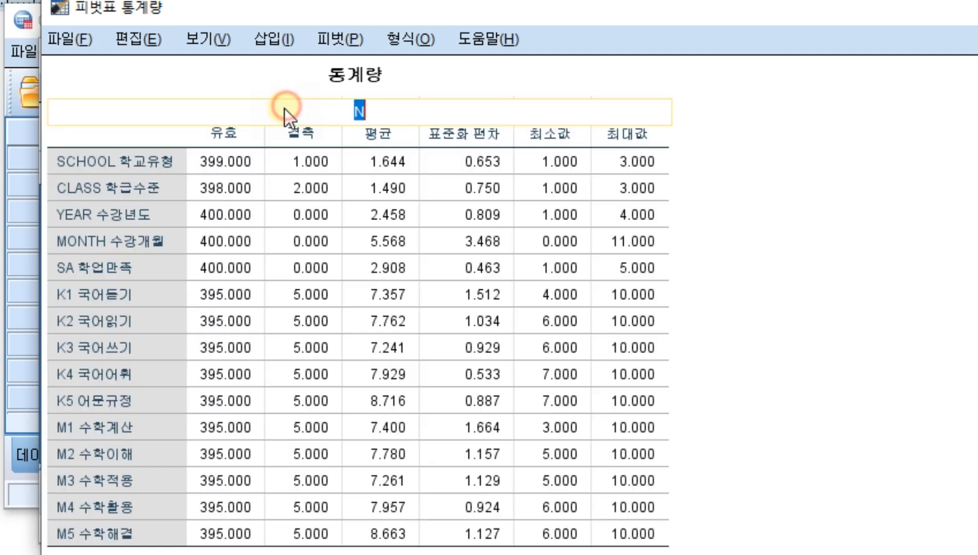
{"action": "left_click", "coordinate": [225, 135]}
{"action": "double_click", "coordinate": [225, 134]}
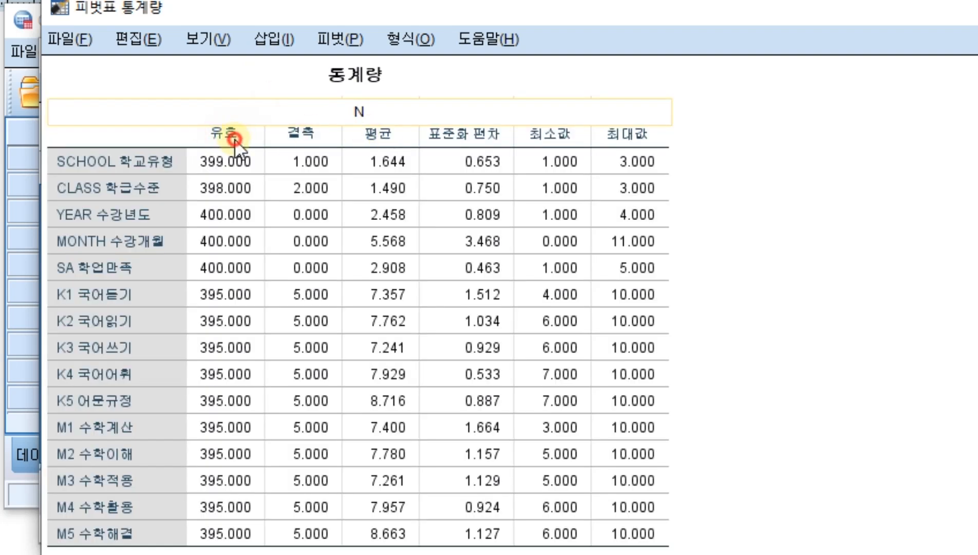
{"action": "left_click", "coordinate": [880, 171]}
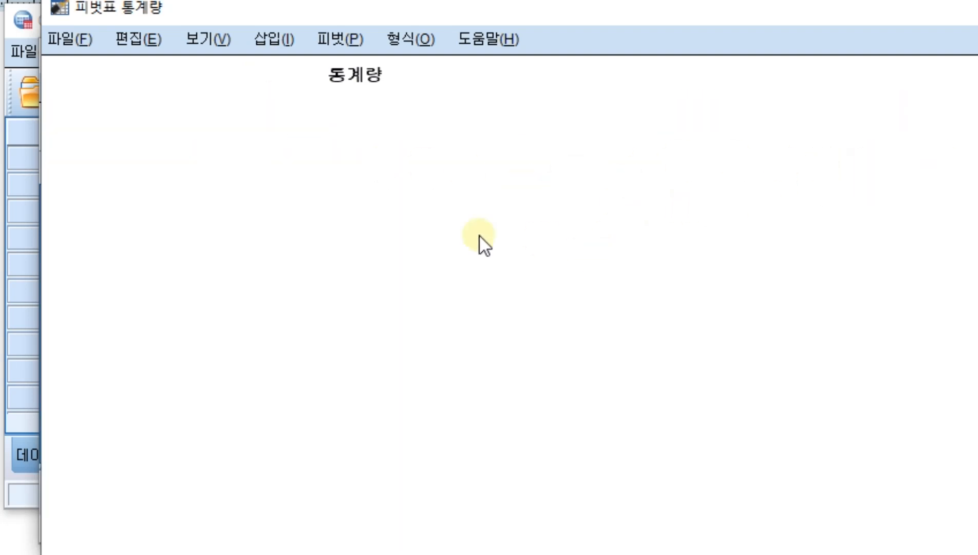
{"action": "left_click", "coordinate": [355, 43]}
{"action": "left_click", "coordinate": [355, 44]}
{"action": "left_click", "coordinate": [341, 43]}
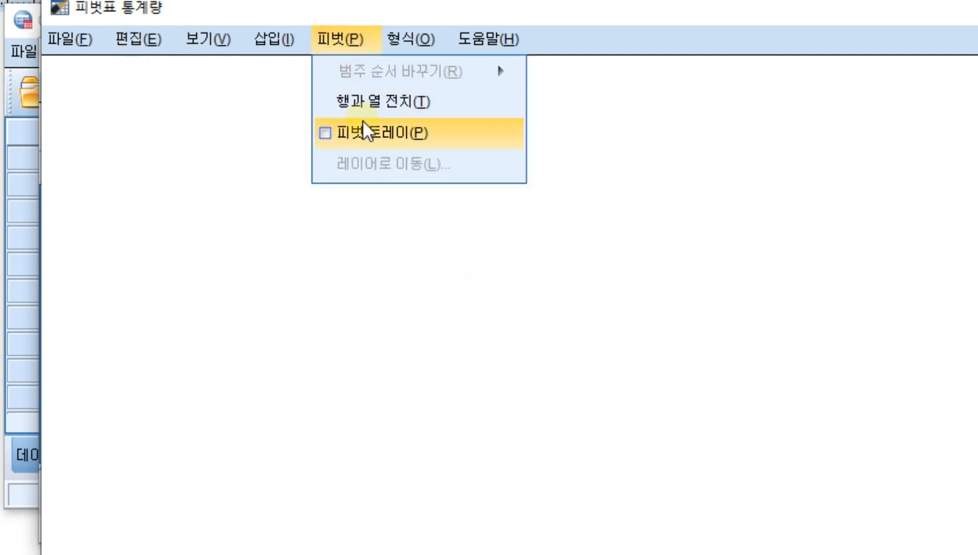
{"action": "left_click", "coordinate": [853, 222]}
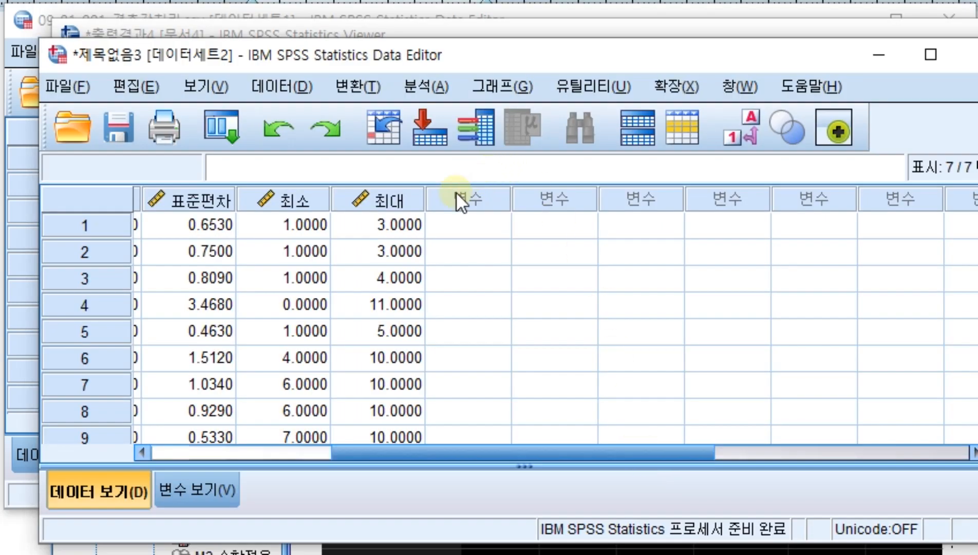
{"action": "left_click", "coordinate": [470, 206]}
{"action": "right_click", "coordinate": [471, 205]}
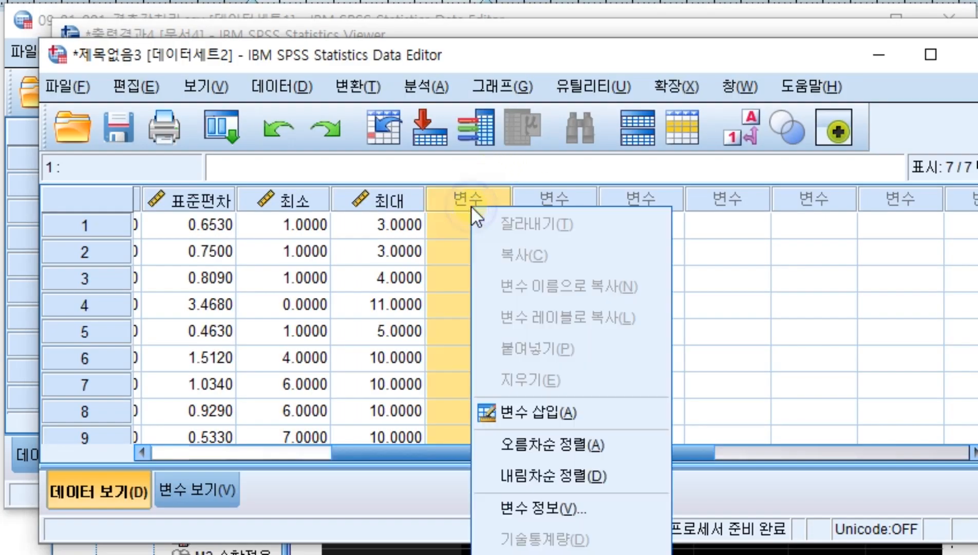
{"action": "left_click", "coordinate": [399, 225]}
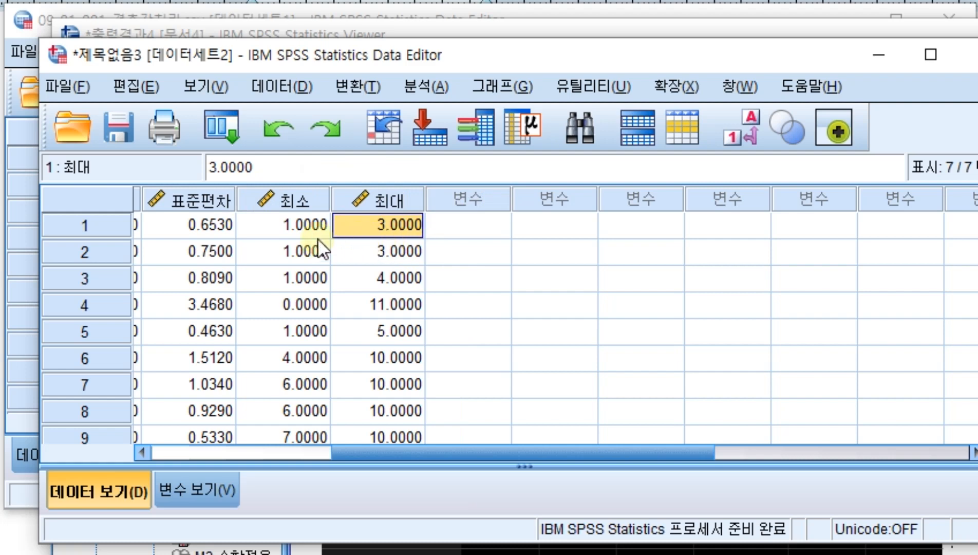
{"action": "left_click", "coordinate": [386, 199]}
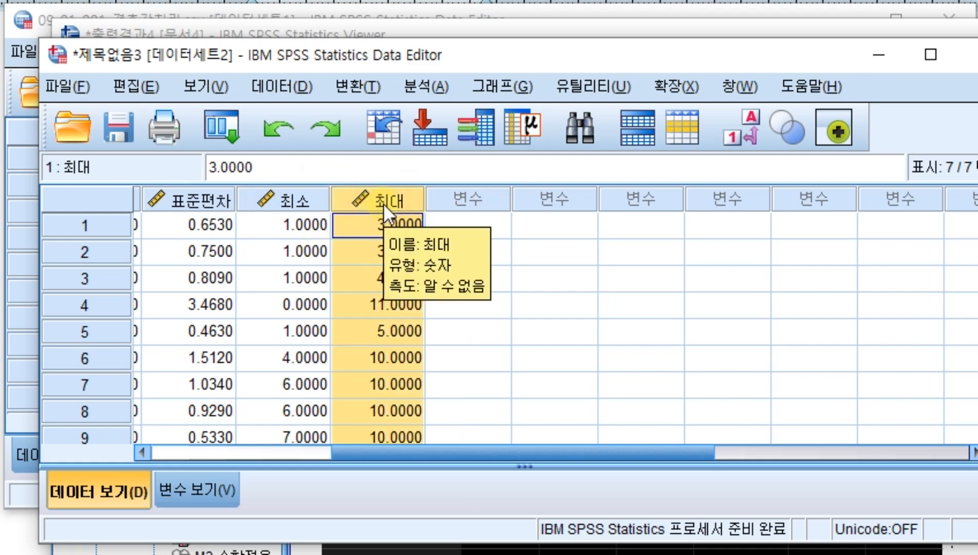
Bring the full data window into view and inspect the 평균 and 표준편차 columns of the new dataset
{"action": "left_click_drag", "start_coordinate": [583, 48], "coordinate": [543, 25]}
{"action": "left_click_drag", "start_coordinate": [396, 429], "coordinate": [313, 430]}
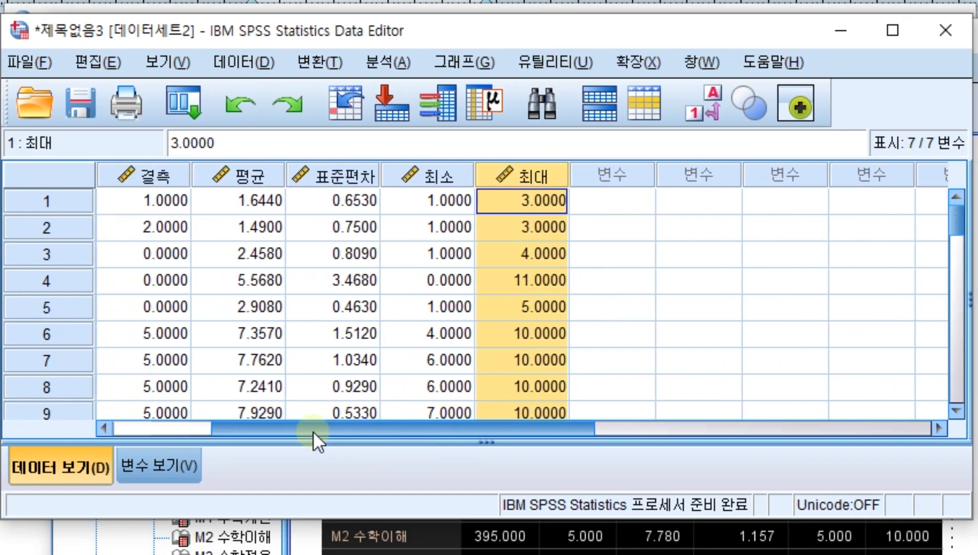
{"action": "left_click", "coordinate": [351, 167]}
{"action": "left_click", "coordinate": [248, 166]}
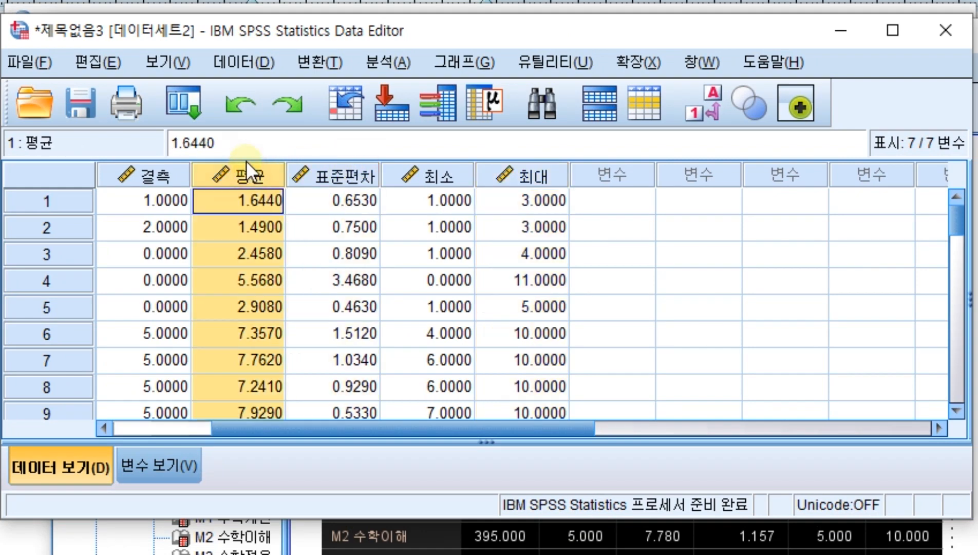
{"action": "left_click", "coordinate": [359, 170]}
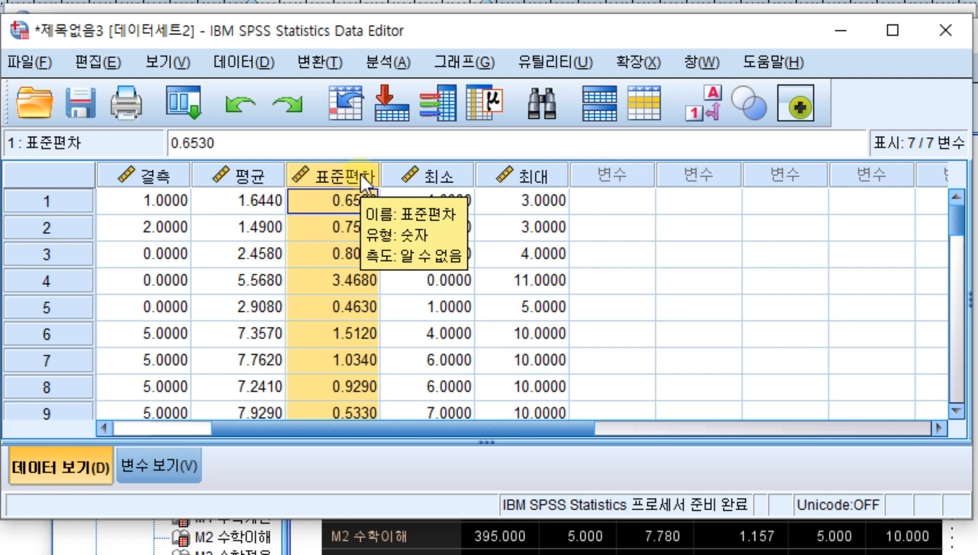
{"action": "left_click", "coordinate": [261, 178]}
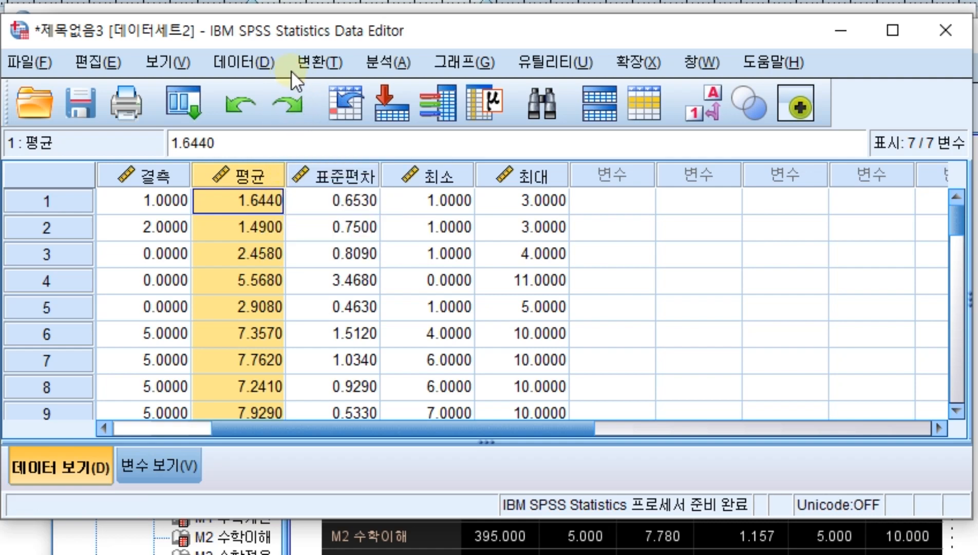
Start computing a new variable with 변동계수 as the target variable
{"action": "left_click", "coordinate": [320, 62]}
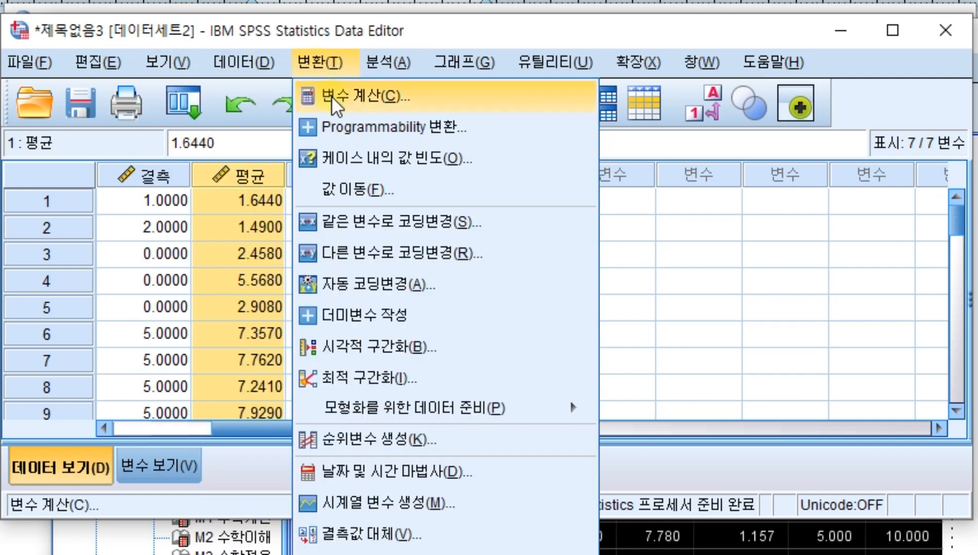
{"action": "left_click", "coordinate": [332, 95]}
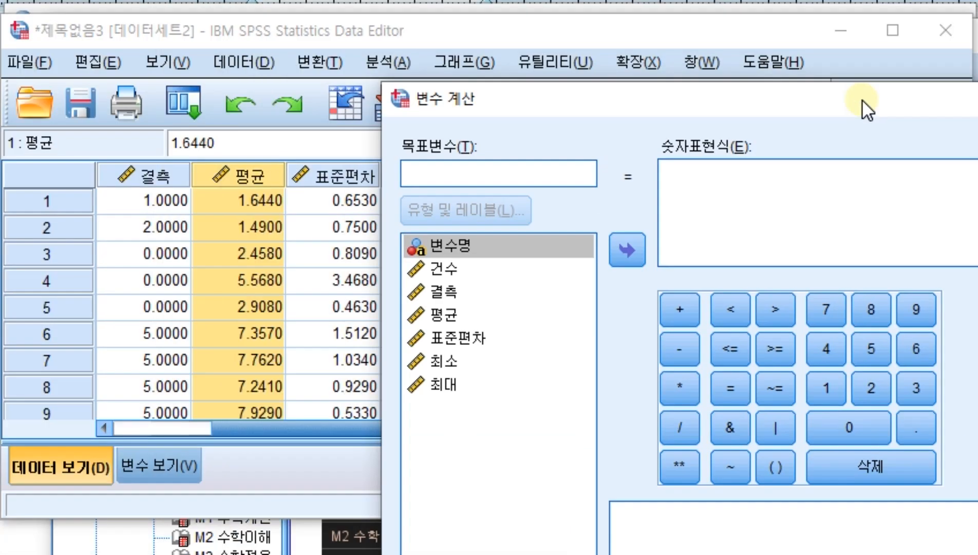
{"action": "left_click_drag", "start_coordinate": [862, 99], "coordinate": [857, 99]}
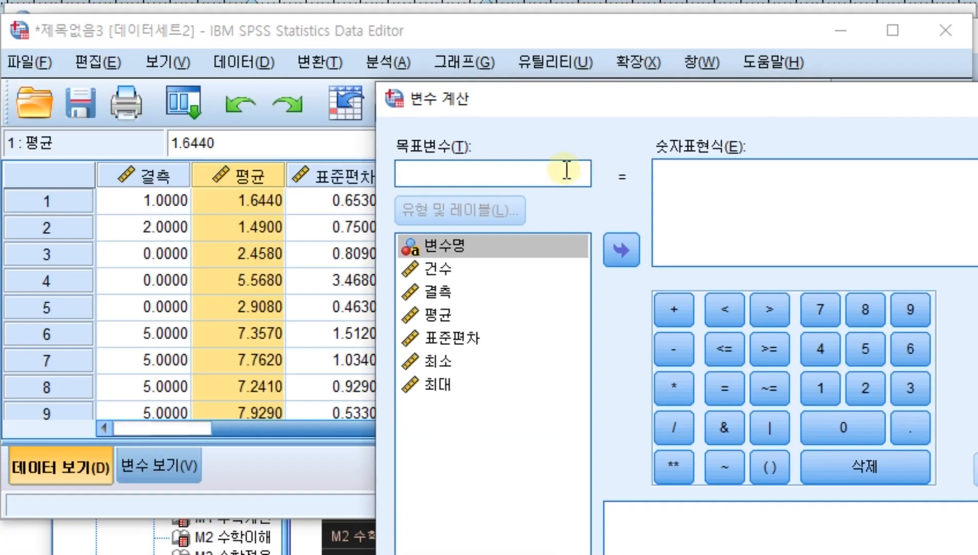
{"action": "left_click", "coordinate": [533, 176]}
{"action": "type", "text": "변동계수"}
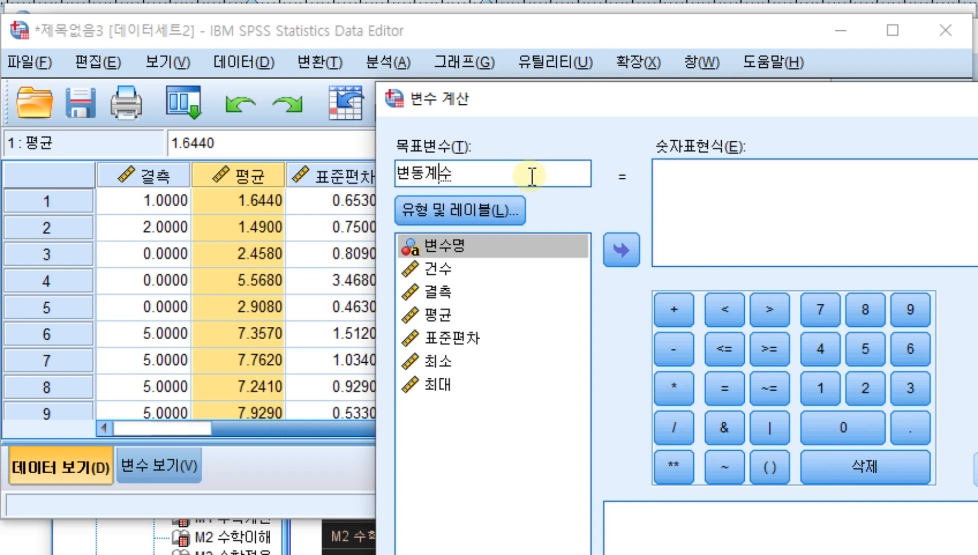
{"action": "left_click", "coordinate": [717, 208]}
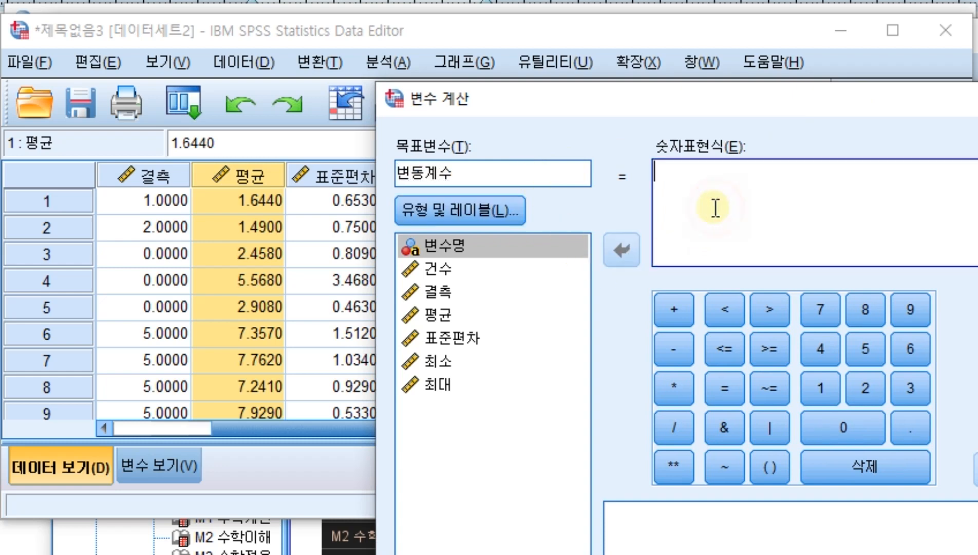
Compute the target variable with the expression 표준편차/평균 and check its new column in the dataset
{"action": "left_click", "coordinate": [474, 338]}
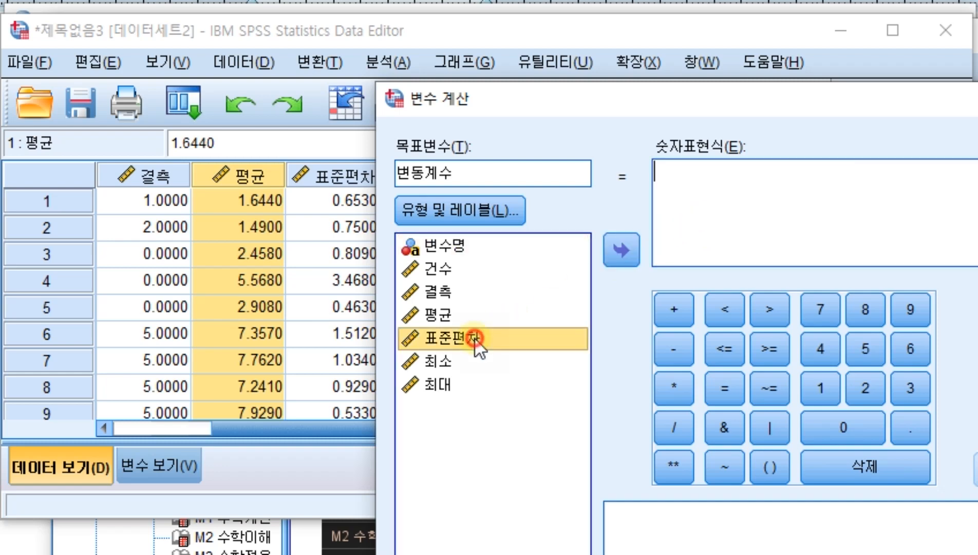
{"action": "double_click", "coordinate": [474, 338]}
{"action": "type", "text": "/"}
{"action": "left_click", "coordinate": [426, 315]}
{"action": "left_click", "coordinate": [636, 255]}
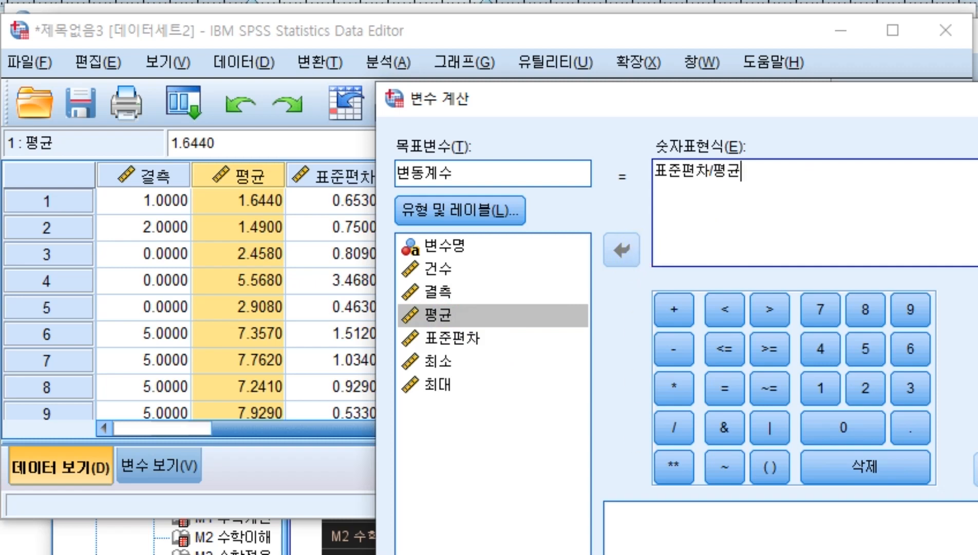
{"action": "left_click", "coordinate": [712, 554]}
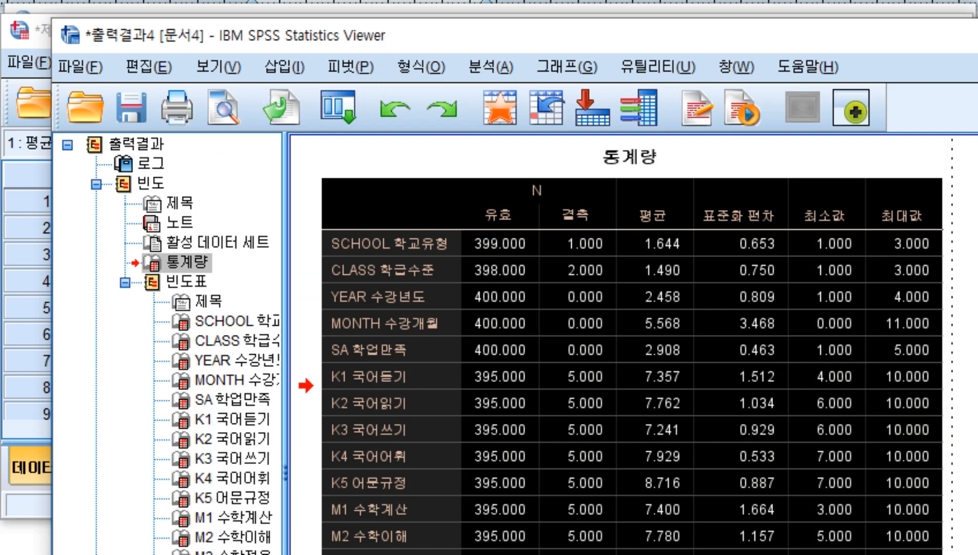
{"action": "key", "text": "alt+Tab"}
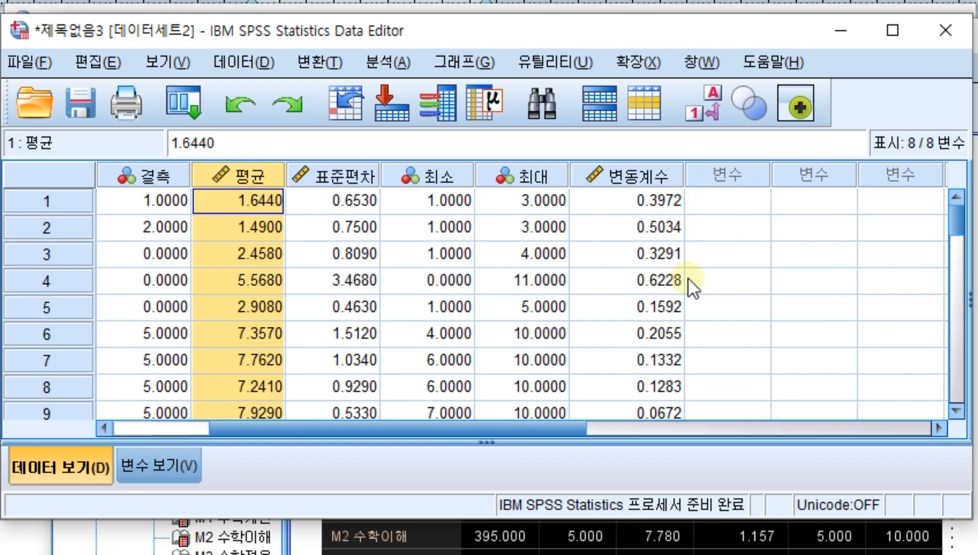
{"action": "key", "text": "alt+Tab"}
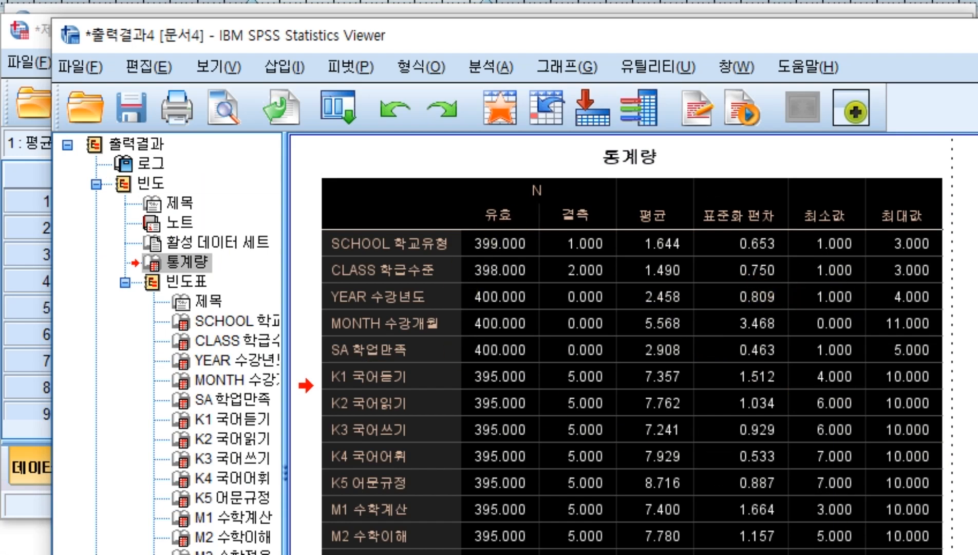
Inspect the 변동계수 column of the new dataset and return to the 통계량 table in the output
{"action": "key", "text": "alt+Tab"}
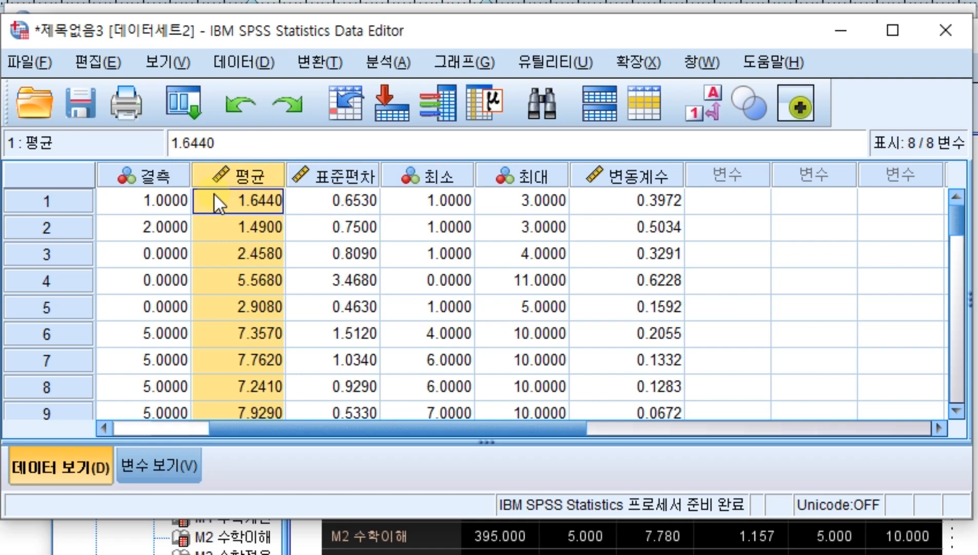
{"action": "left_click", "coordinate": [656, 169]}
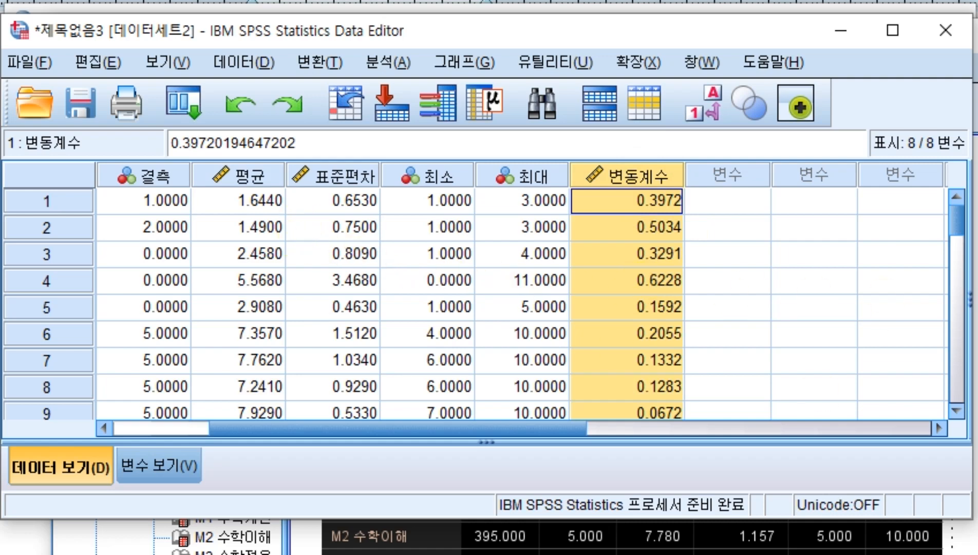
{"action": "key", "text": "alt+Tab"}
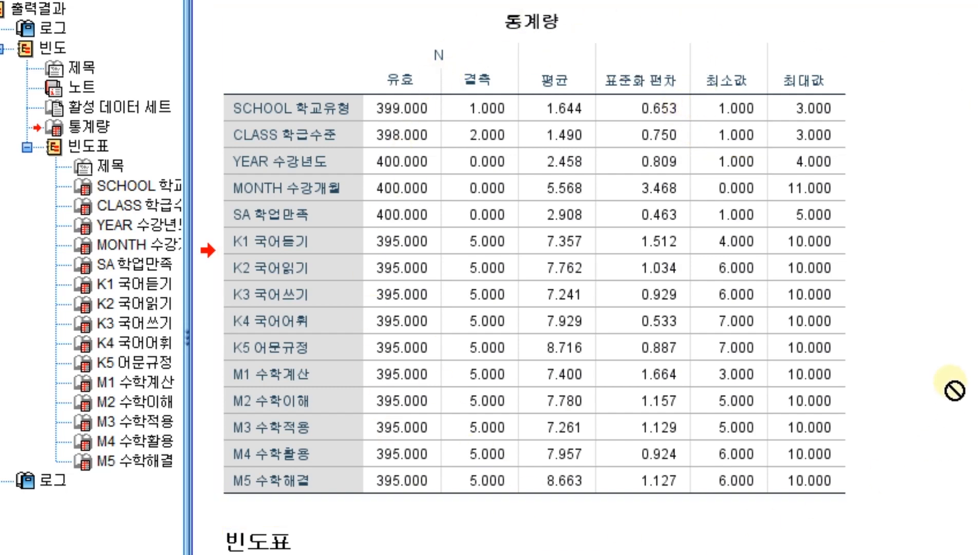
Set the 평균 and 표준화 편차 cells of the 통계량 table to show 6 decimal places
{"action": "left_click", "coordinate": [747, 234]}
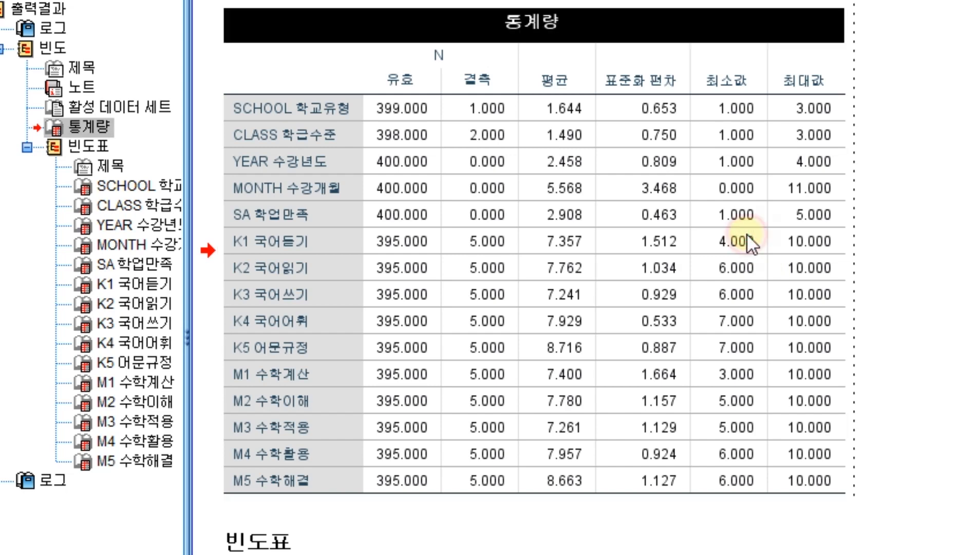
{"action": "left_click_drag", "start_coordinate": [558, 110], "coordinate": [677, 473]}
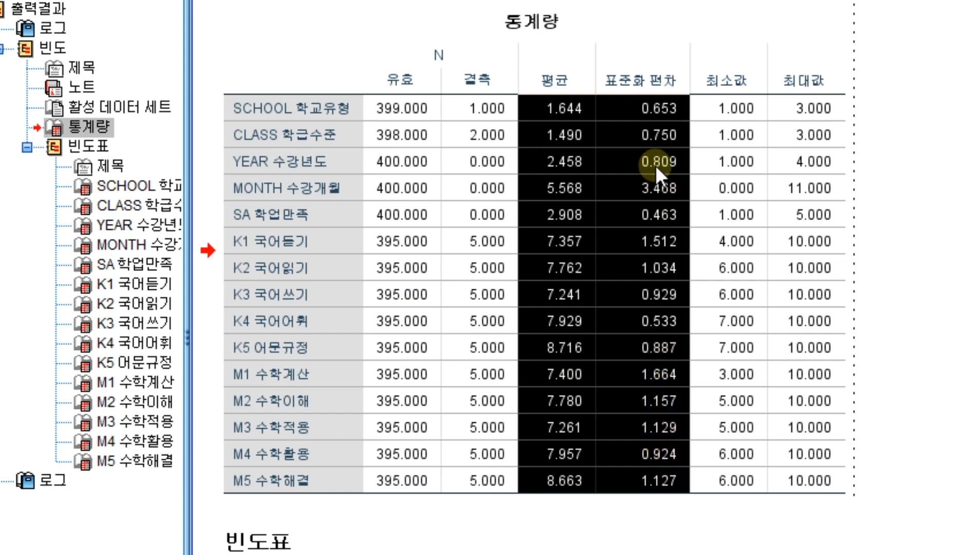
{"action": "right_click", "coordinate": [661, 110]}
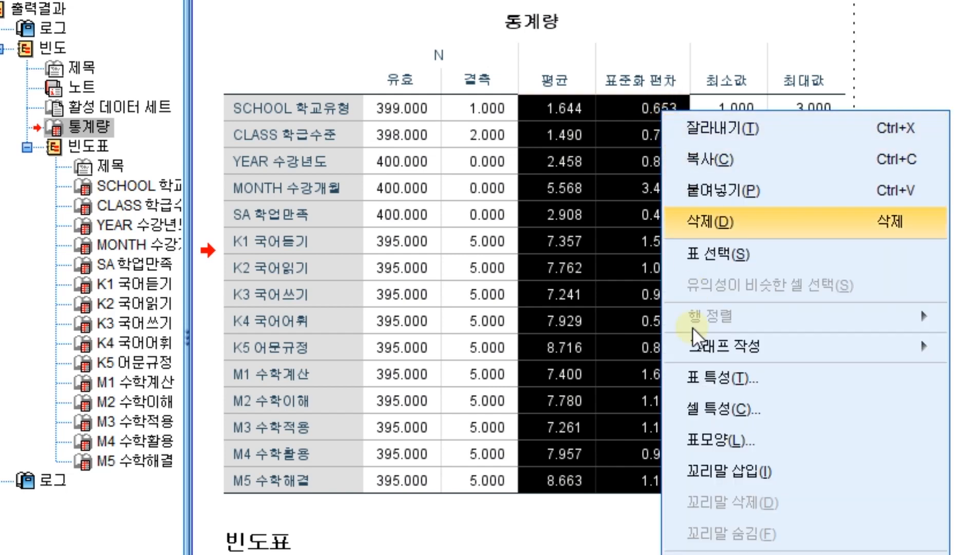
{"action": "left_click", "coordinate": [719, 416]}
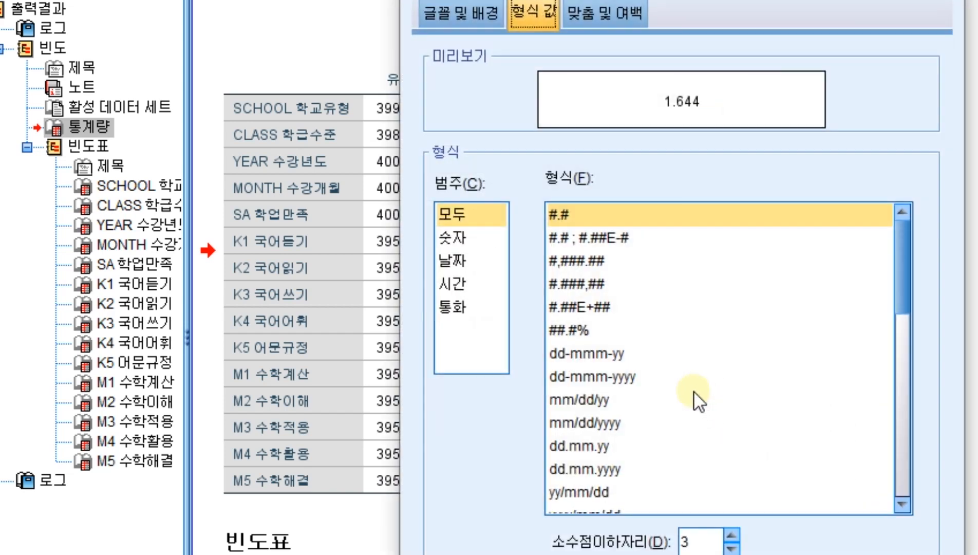
{"action": "left_click", "coordinate": [732, 536]}
{"action": "left_click", "coordinate": [732, 535]}
{"action": "left_click", "coordinate": [732, 535]}
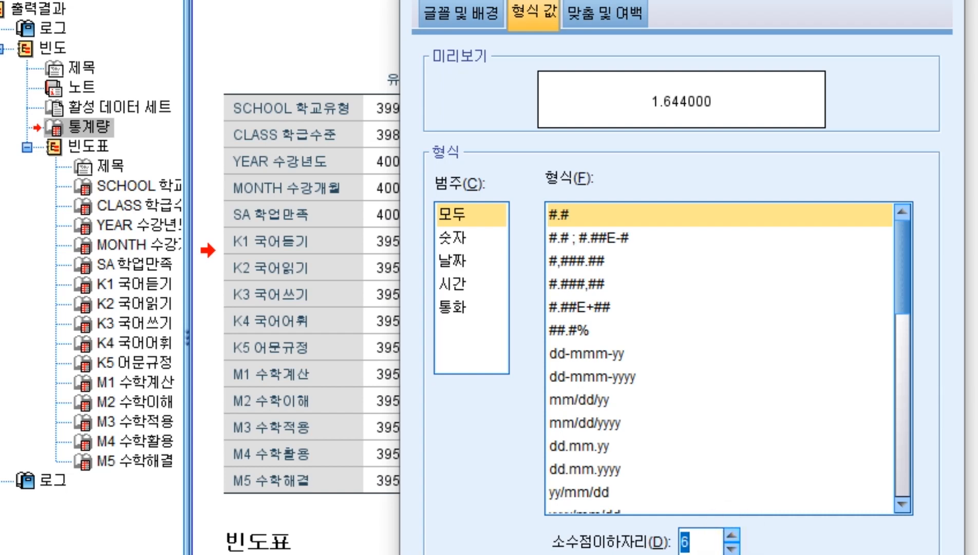
{"action": "left_click", "coordinate": [606, 554]}
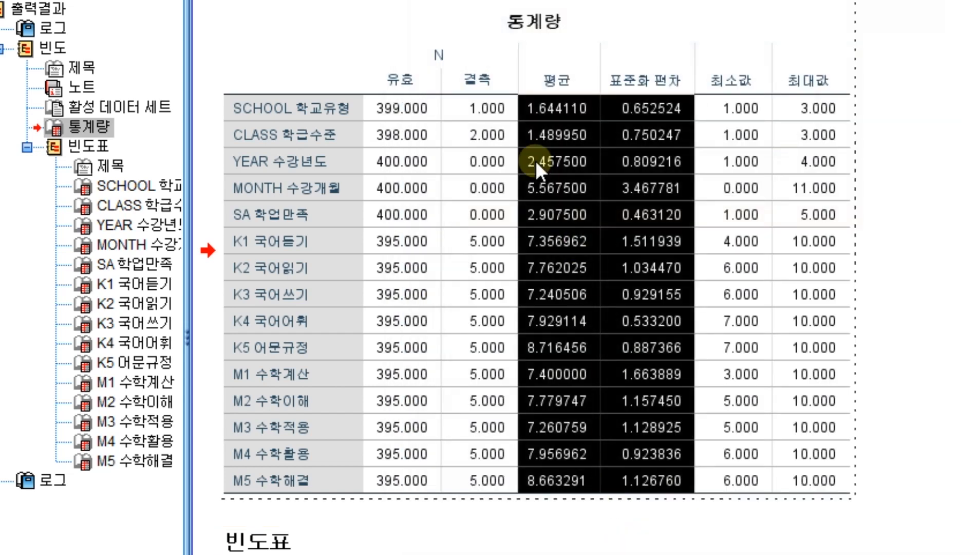
Copy the six-decimal 평균 and 표준화 편차 values over the 평균 and 표준편차 columns of the new dataset
{"action": "left_click_drag", "start_coordinate": [559, 102], "coordinate": [678, 473]}
{"action": "key", "text": "alt+Tab"}
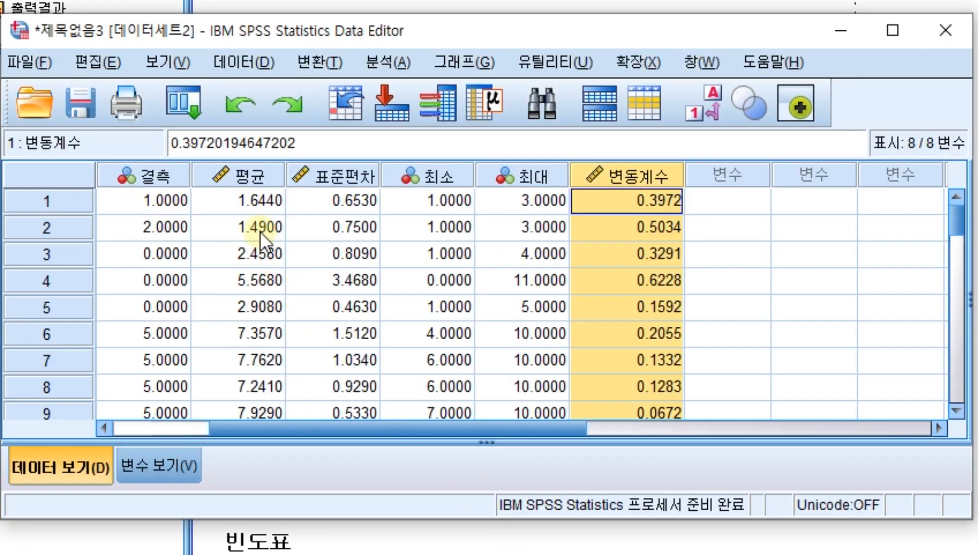
{"action": "left_click", "coordinate": [256, 207]}
{"action": "key", "text": "ctrl+v"}
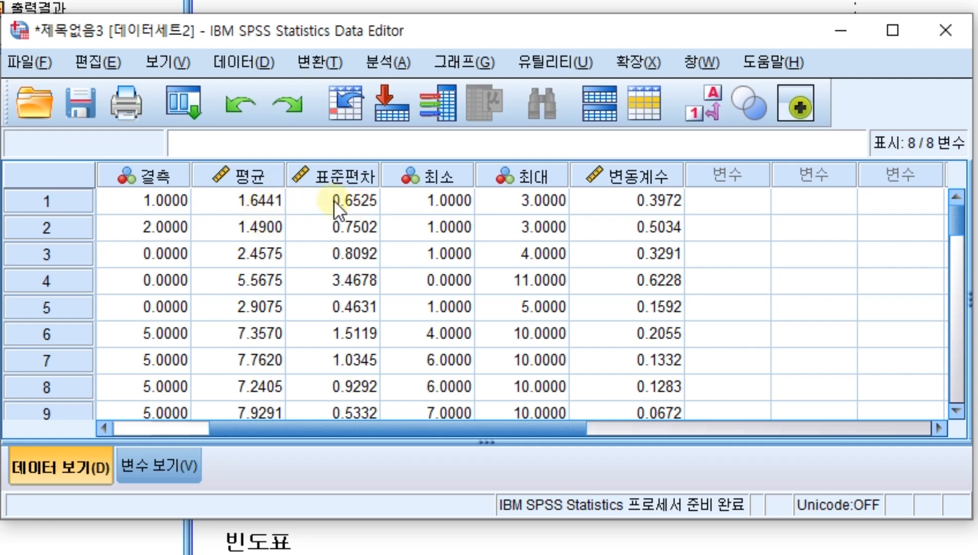
Set the decimals of the 평균 and 표준편차 variables to 6 and return to the data values
{"action": "left_click", "coordinate": [174, 466]}
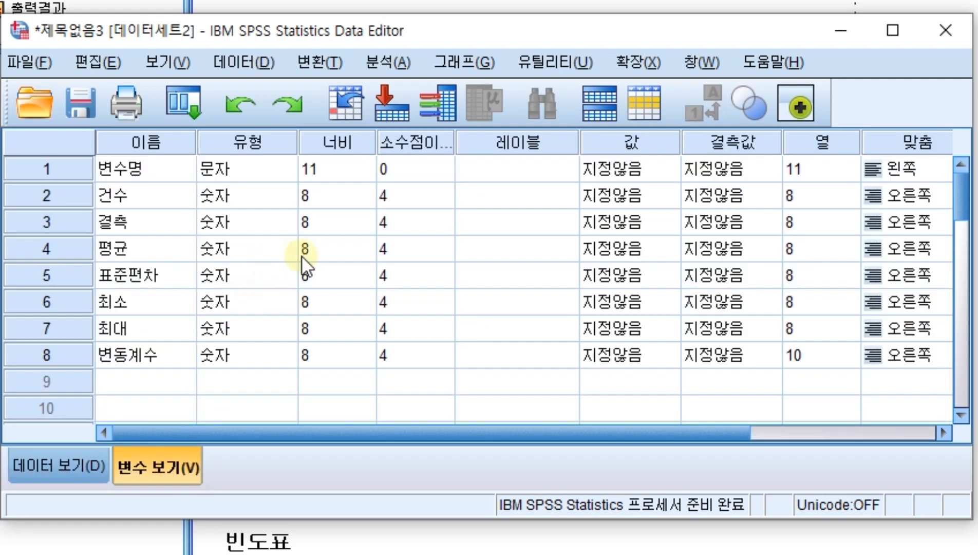
{"action": "left_click", "coordinate": [445, 242]}
{"action": "left_click", "coordinate": [446, 242]}
{"action": "left_click", "coordinate": [445, 241]}
{"action": "left_click", "coordinate": [420, 278]}
{"action": "left_click", "coordinate": [443, 267]}
{"action": "left_click", "coordinate": [444, 268]}
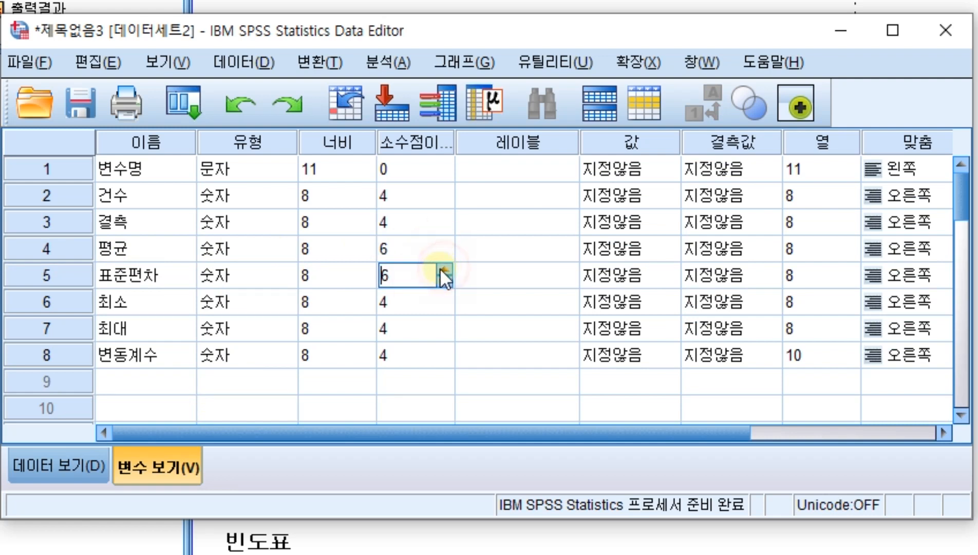
{"action": "left_click", "coordinate": [62, 471]}
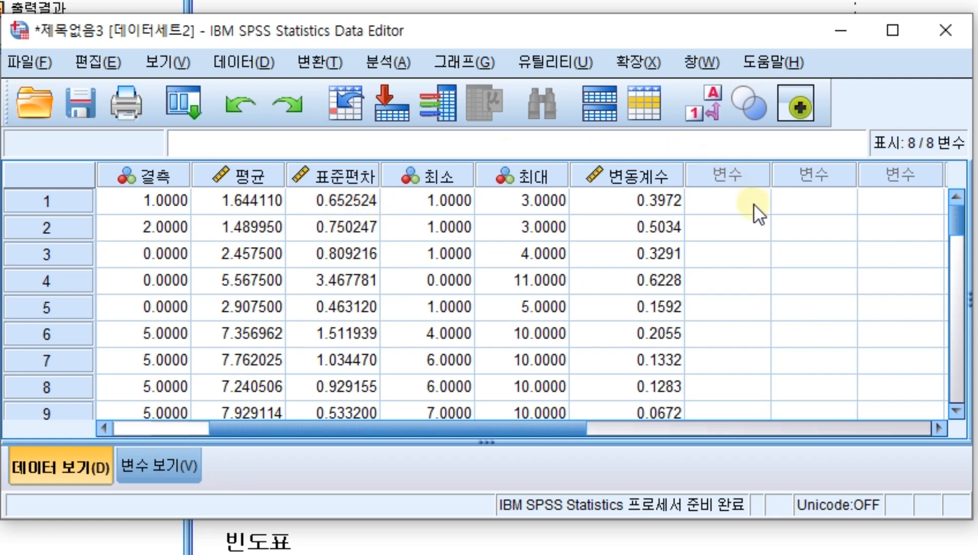
Compute a new variable 변동계수1 with the expression 표준편차/평균 and bring the dataset back into view
{"action": "left_click", "coordinate": [330, 64]}
{"action": "left_click", "coordinate": [338, 91]}
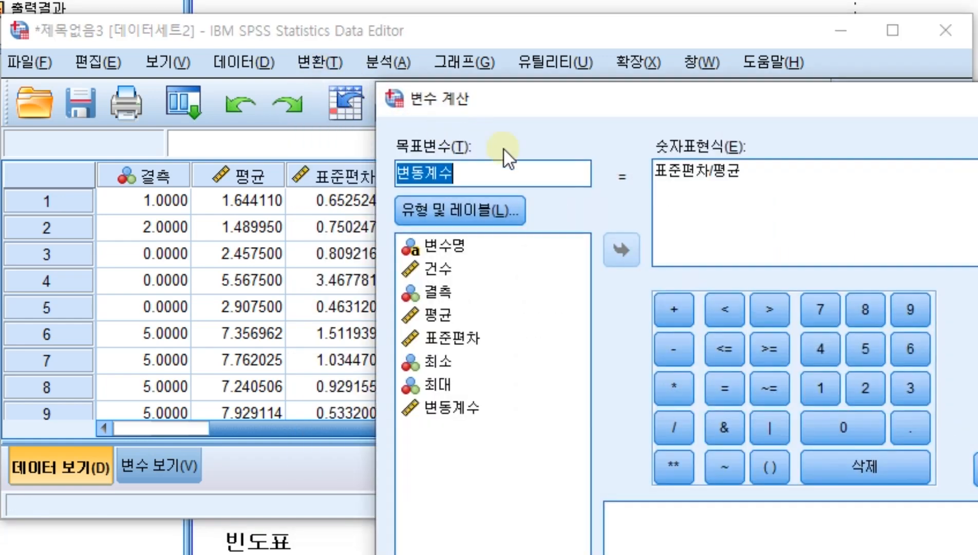
{"action": "left_click", "coordinate": [471, 172]}
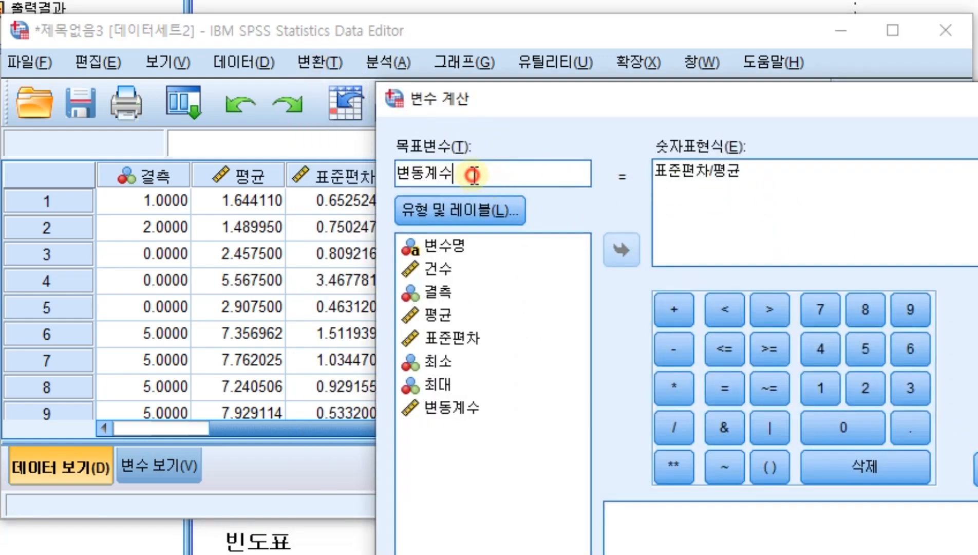
{"action": "type", "text": "1"}
{"action": "mouse_move", "coordinate": [608, 105]}
{"action": "left_mouse_down"}
{"action": "mouse_move", "coordinate": [530, 44]}
{"action": "mouse_move", "coordinate": [416, 0]}
{"action": "left_mouse_up"}
{"action": "left_click", "coordinate": [450, 524]}
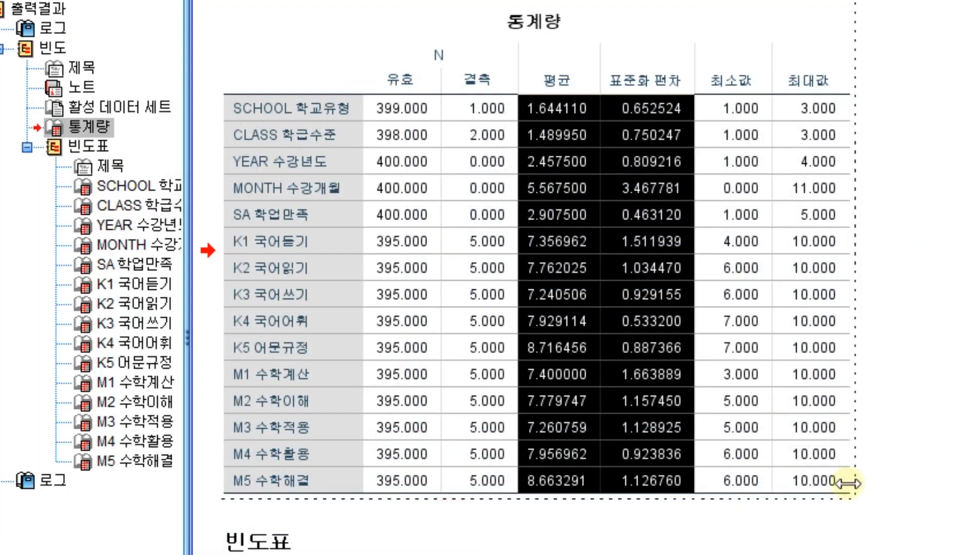
{"action": "key", "text": "alt+Tab"}
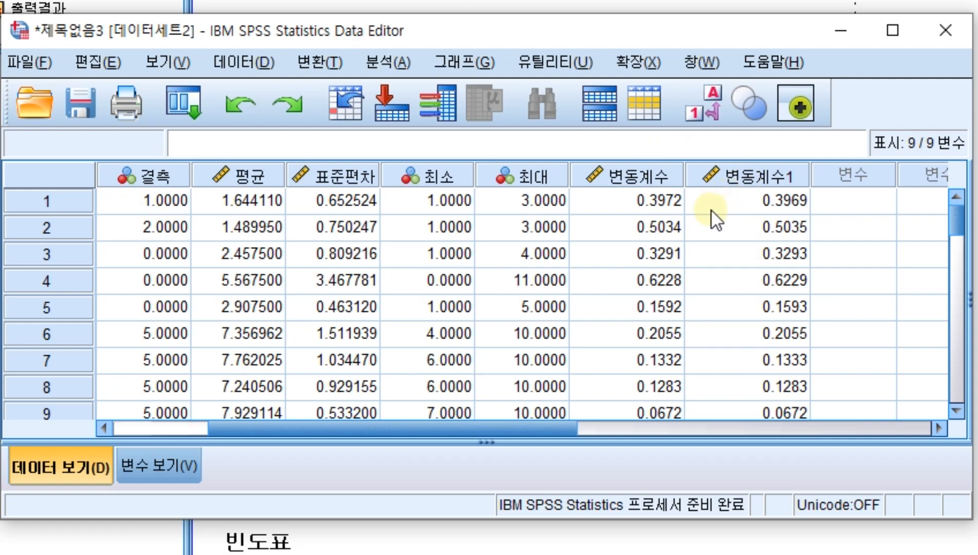
Set the decimals of 변동계수 and 변동계수1 to 5 and compare their values in the dataset
{"action": "left_click", "coordinate": [639, 175]}
{"action": "left_click", "coordinate": [178, 466]}
{"action": "left_click", "coordinate": [424, 355]}
{"action": "left_click", "coordinate": [445, 350]}
{"action": "left_click", "coordinate": [445, 381]}
{"action": "left_click", "coordinate": [444, 377]}
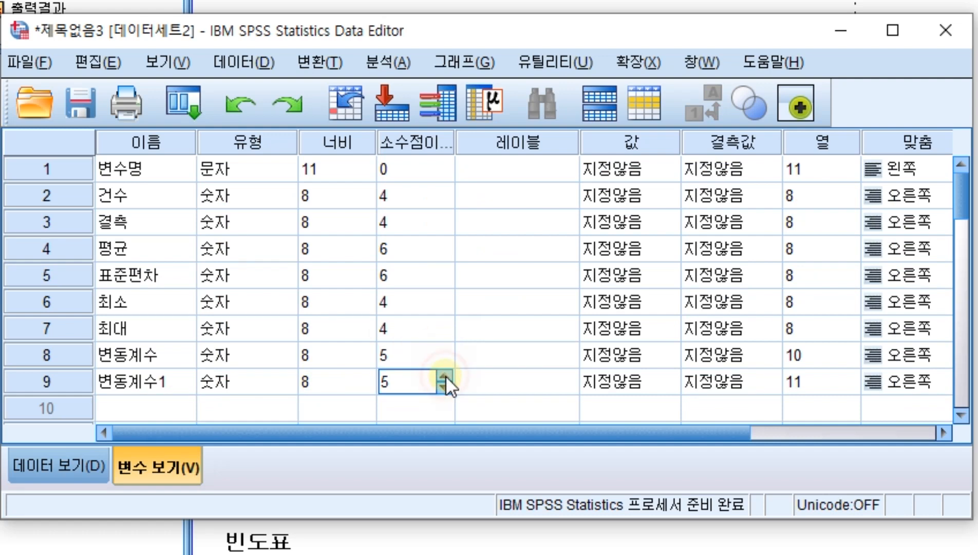
{"action": "left_click", "coordinate": [56, 468]}
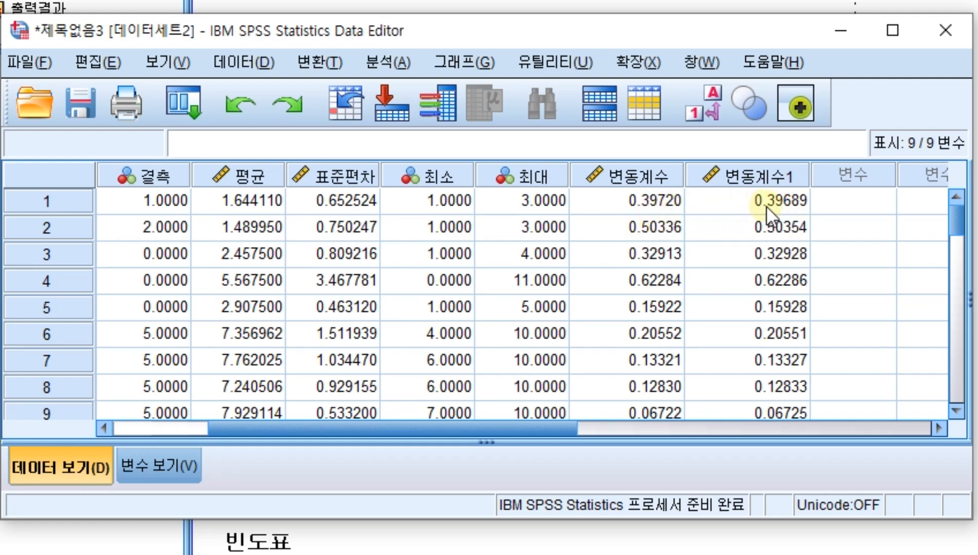
Set the decimals of 변동계수 and 변동계수1 to 3 and return to the data values
{"action": "left_click", "coordinate": [169, 475]}
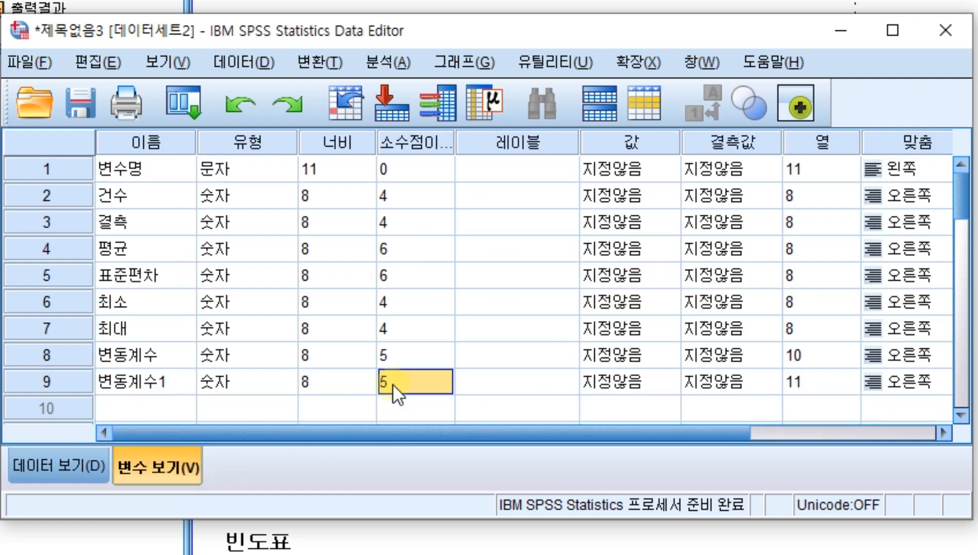
{"action": "left_click", "coordinate": [446, 359]}
{"action": "left_click", "coordinate": [451, 364]}
{"action": "left_click", "coordinate": [450, 361]}
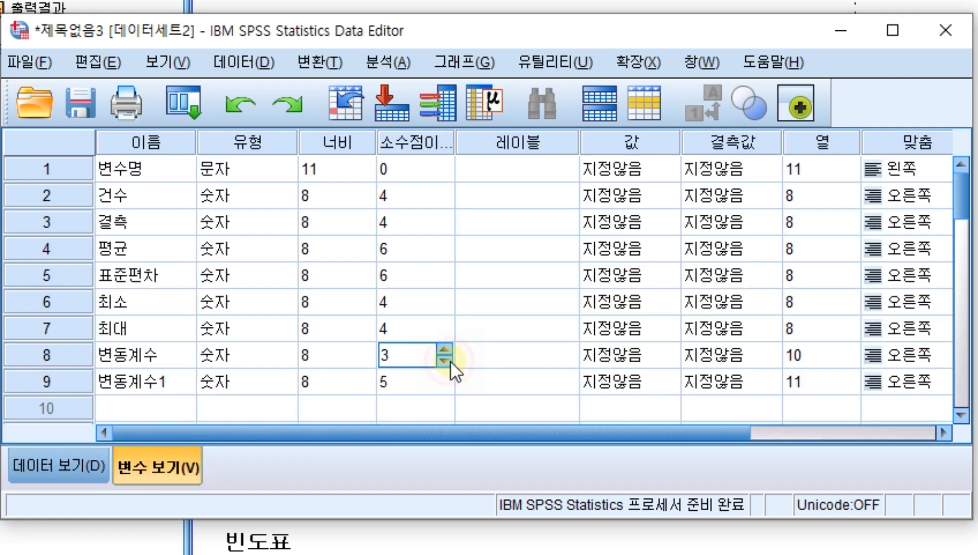
{"action": "left_click", "coordinate": [448, 382]}
{"action": "left_click", "coordinate": [446, 386]}
{"action": "left_click", "coordinate": [446, 386]}
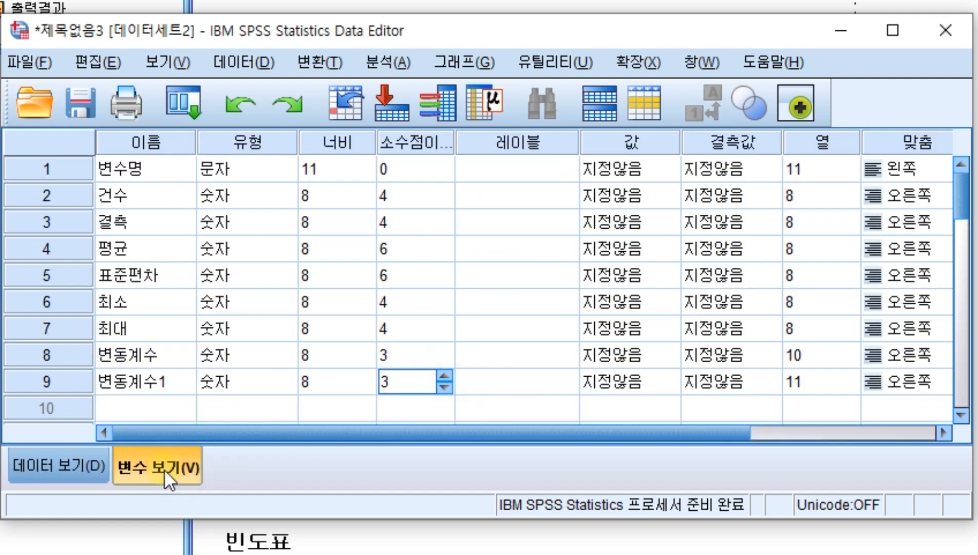
{"action": "left_click", "coordinate": [68, 469]}
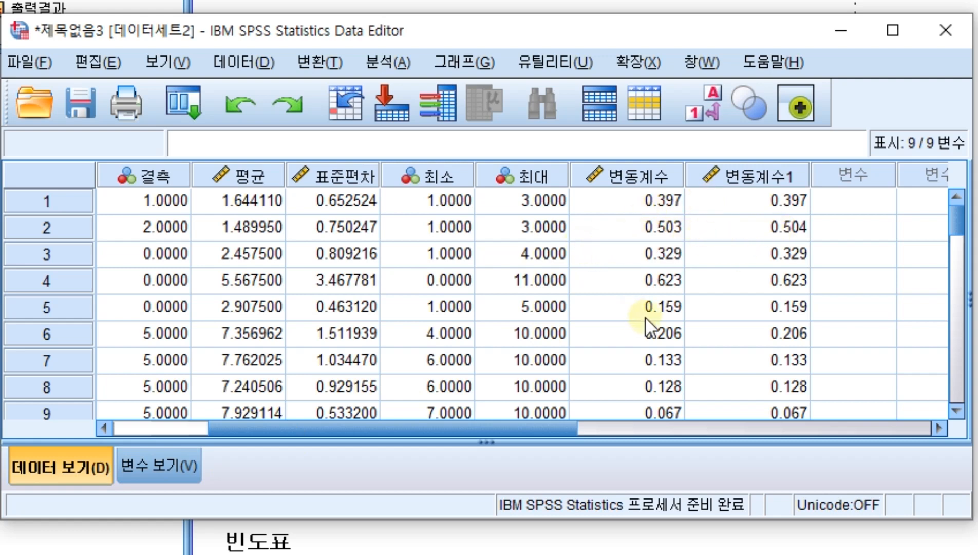
Compare 변동계수 and 변동계수1 across all rows of the dataset and check their decimals settings
{"action": "scroll", "coordinate": [699, 308], "scroll_direction": "down", "scroll_amount": 1}
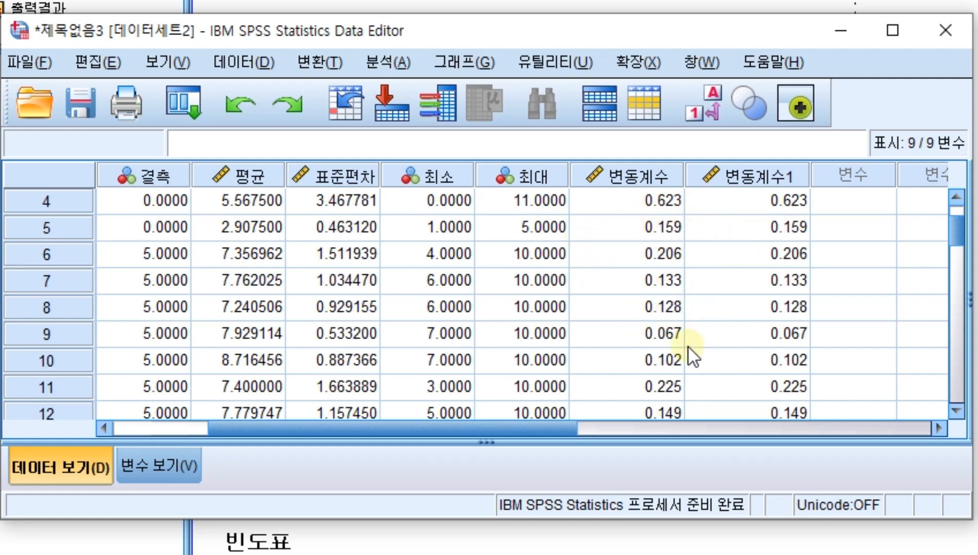
{"action": "scroll", "coordinate": [694, 356], "scroll_direction": "down", "scroll_amount": 2}
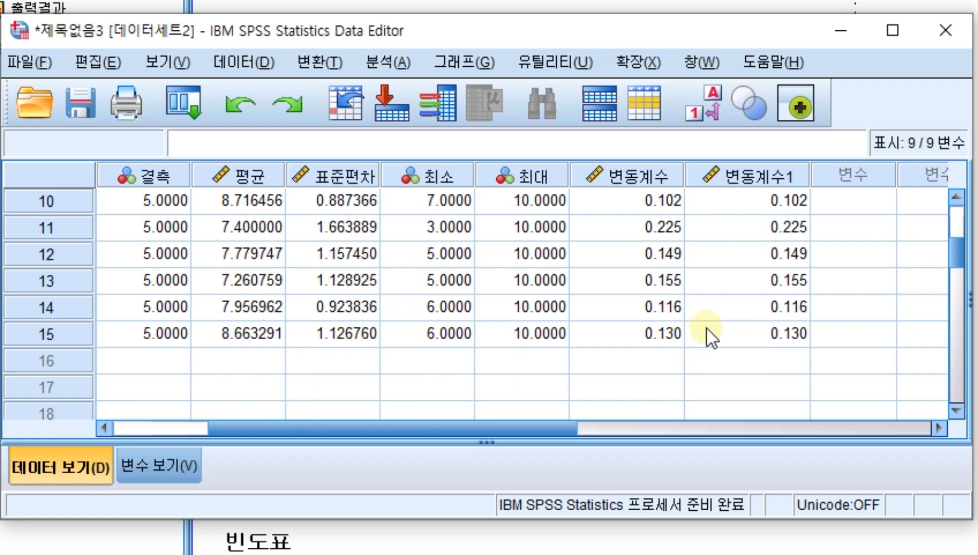
{"action": "scroll", "coordinate": [704, 333], "scroll_direction": "up", "scroll_amount": 3}
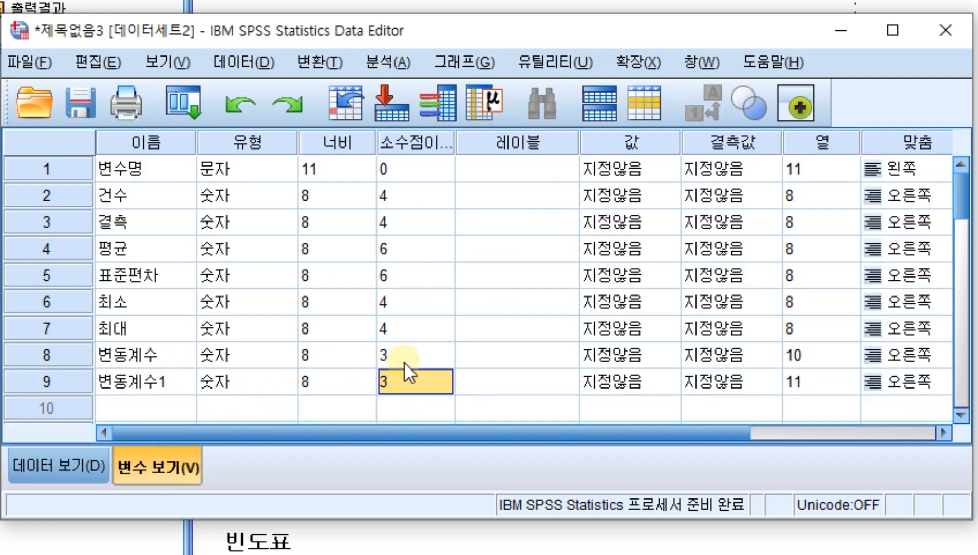
{"action": "left_click", "coordinate": [85, 466]}
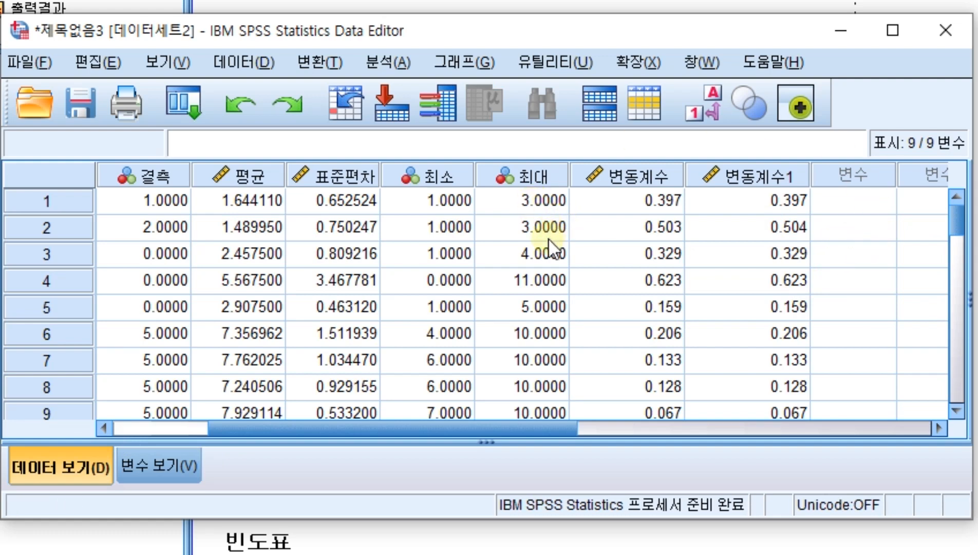
Review the 통계량 table in the output and return to the dataset
{"action": "left_click", "coordinate": [841, 31]}
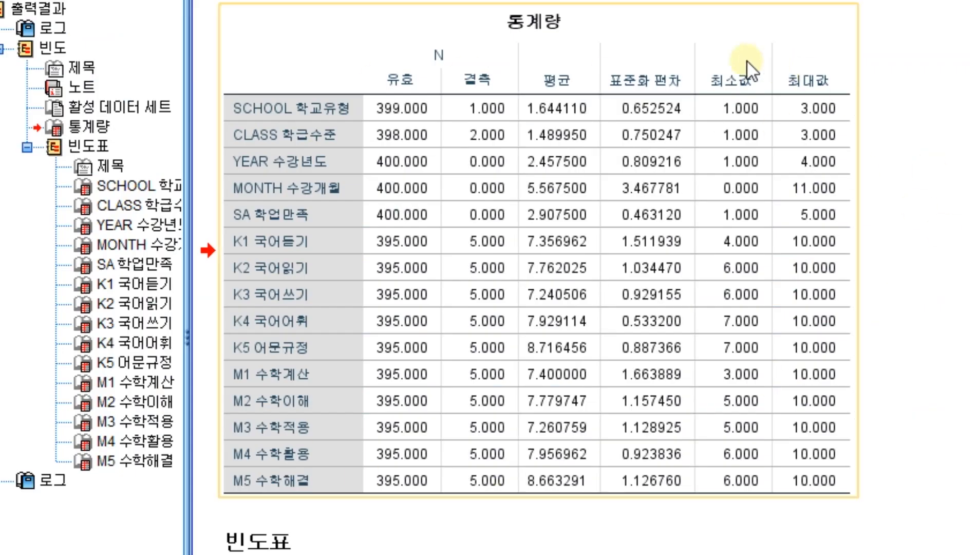
{"action": "left_click", "coordinate": [542, 46]}
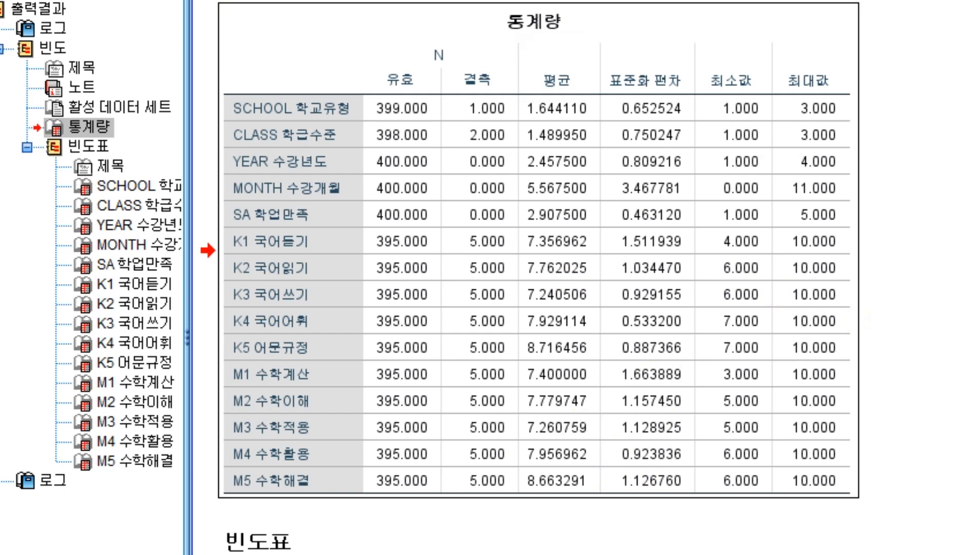
{"action": "key", "text": "alt+Tab"}
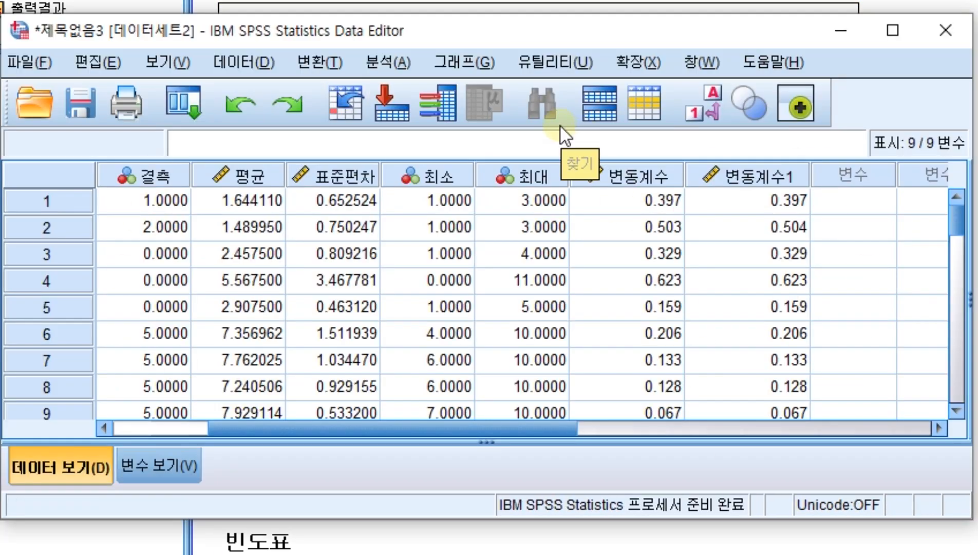
Save the dataset in the SPSS folder under the new file name 09_01_002_변동계수.sav
{"action": "left_click", "coordinate": [31, 68]}
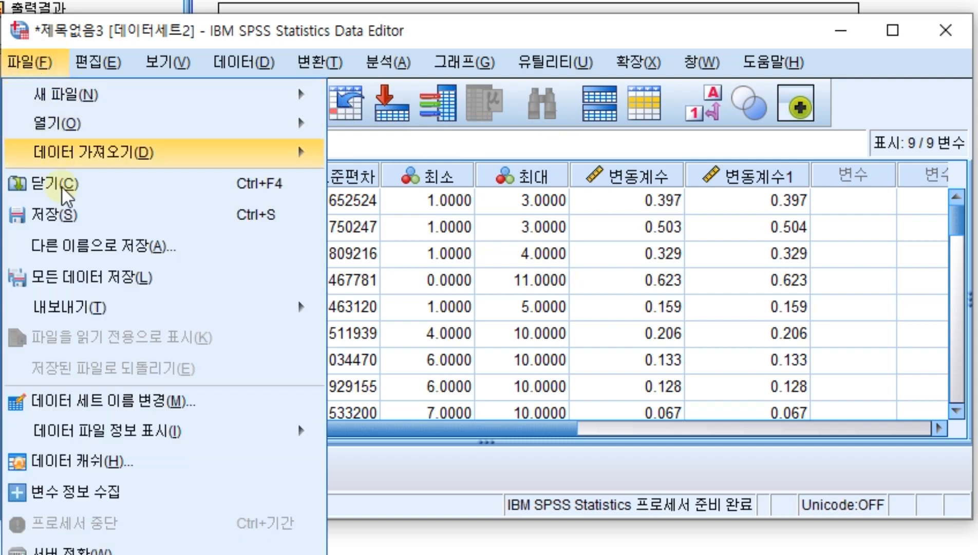
{"action": "left_click", "coordinate": [64, 244]}
{"action": "left_click", "coordinate": [216, 132]}
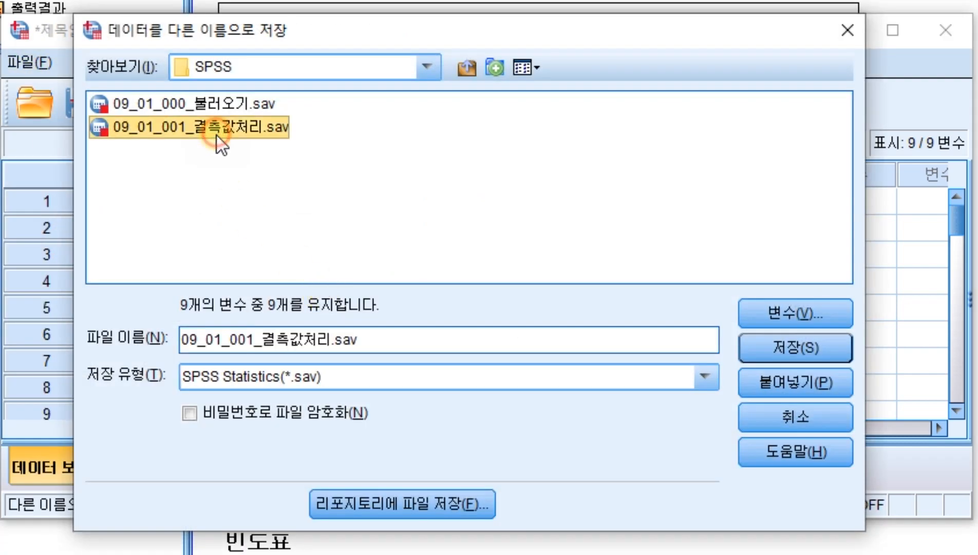
{"action": "left_click", "coordinate": [252, 342]}
{"action": "double_click", "coordinate": [244, 340]}
{"action": "key", "text": "Right"}
{"action": "key", "text": "Left"}
{"action": "key", "text": "BackSpace"}
{"action": "type", "text": "2"}
{"action": "key", "text": "Right"}
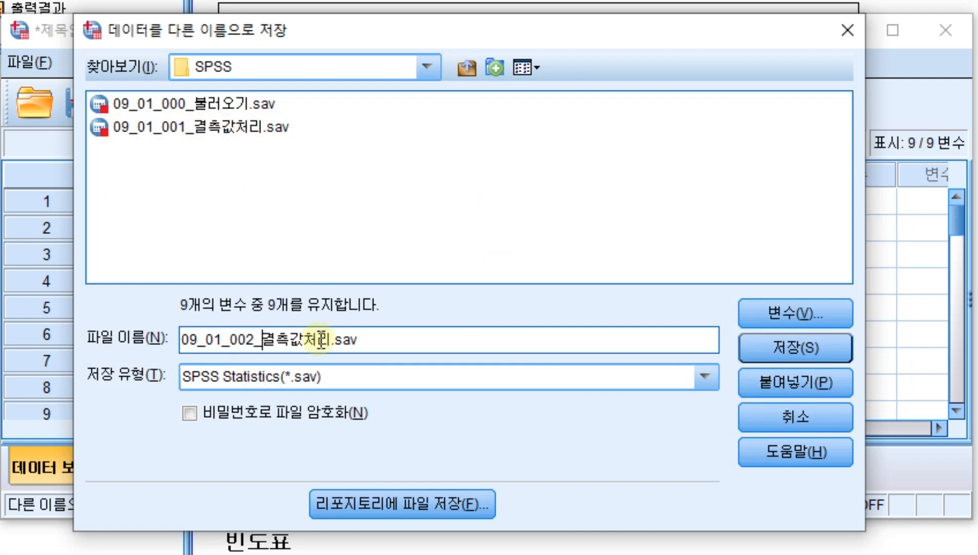
{"action": "type", "text": "ㅂㅕㄴ동계수"}
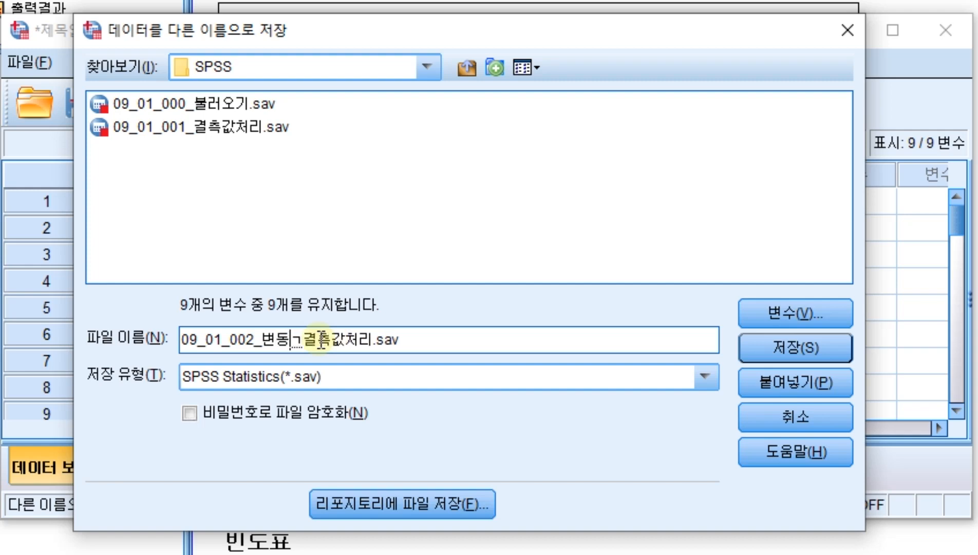
{"action": "key", "text": "Delete"}
{"action": "key", "text": "Delete"}
{"action": "key", "text": "Delete"}
{"action": "key", "text": "Delete"}
{"action": "key", "text": "Delete"}
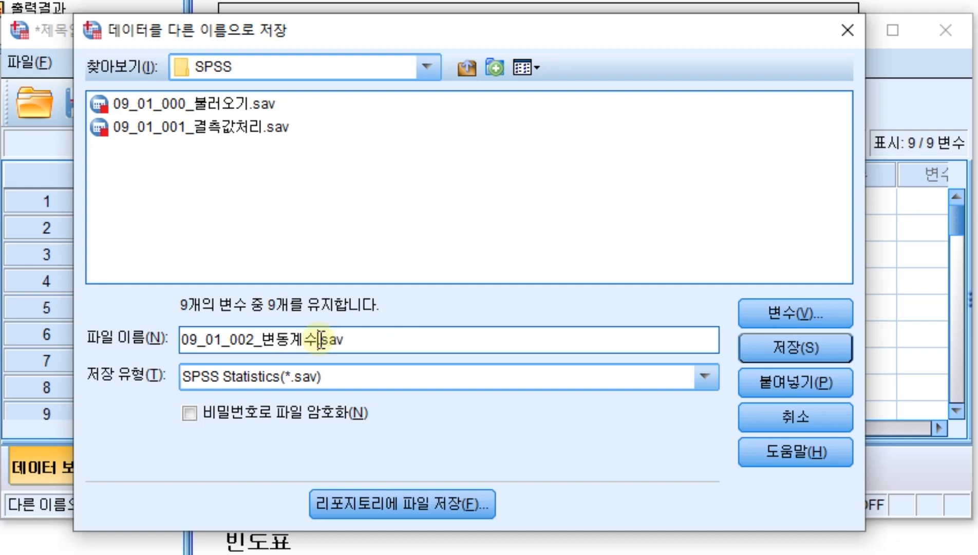
{"action": "key", "text": "Return"}
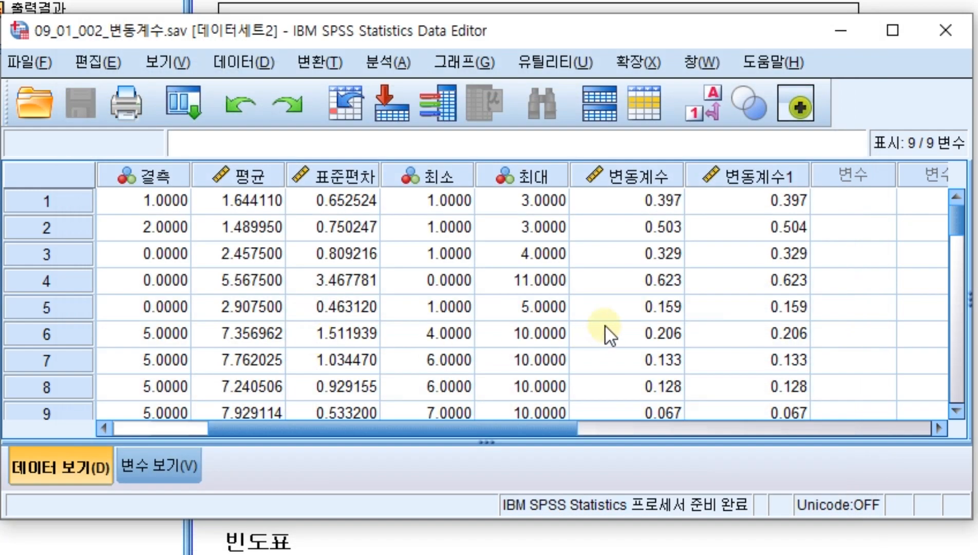
Highlight row 4 (MONTH 수강) and examine its statistics from 변수명 across to 변동계수 and 변동계수1
{"action": "left_click_drag", "start_coordinate": [489, 425], "coordinate": [413, 432]}
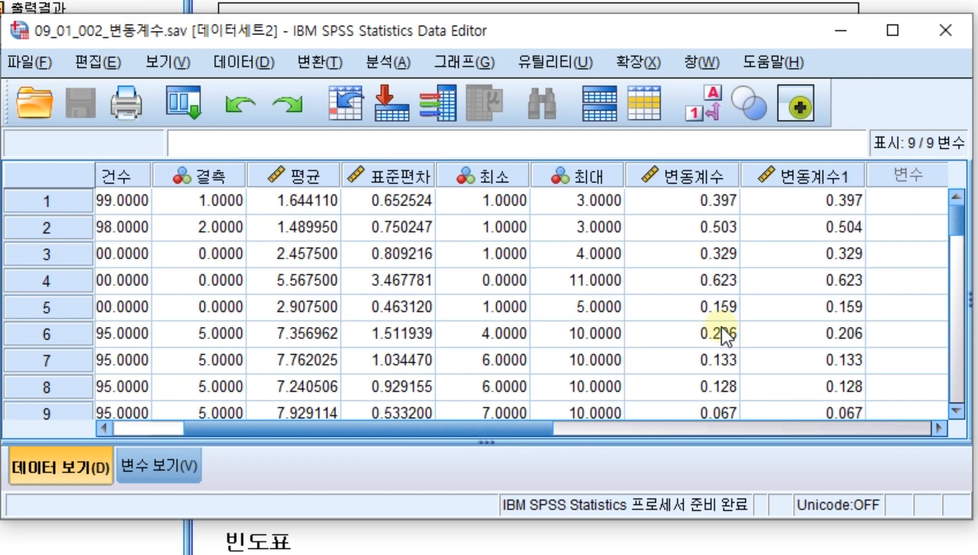
{"action": "left_click", "coordinate": [700, 284]}
{"action": "left_click_drag", "start_coordinate": [484, 435], "coordinate": [390, 435]}
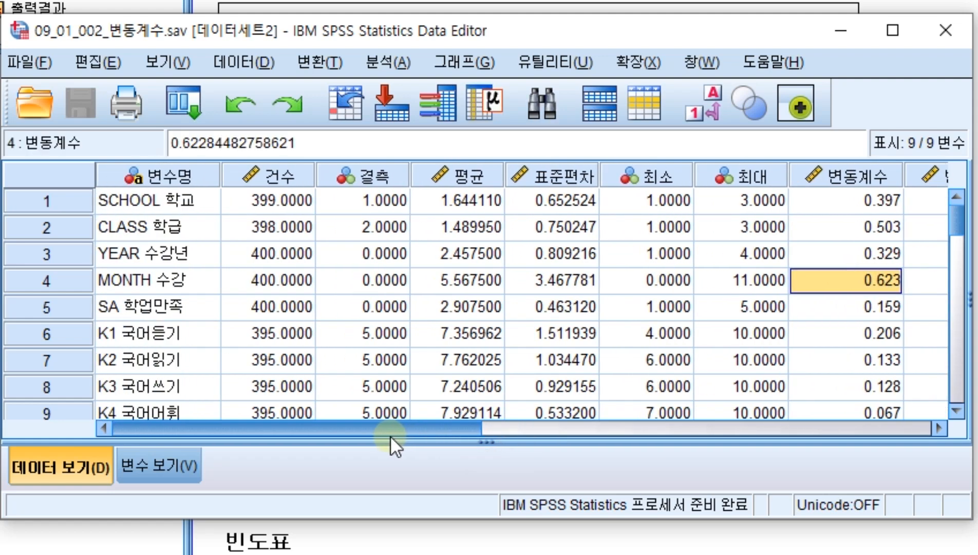
{"action": "left_click", "coordinate": [67, 281]}
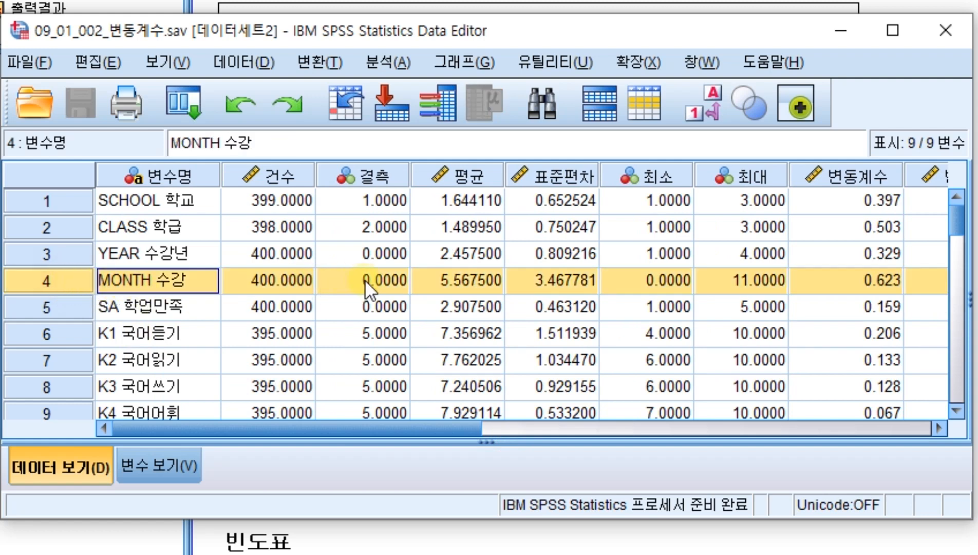
{"action": "left_click_drag", "start_coordinate": [423, 429], "coordinate": [540, 411]}
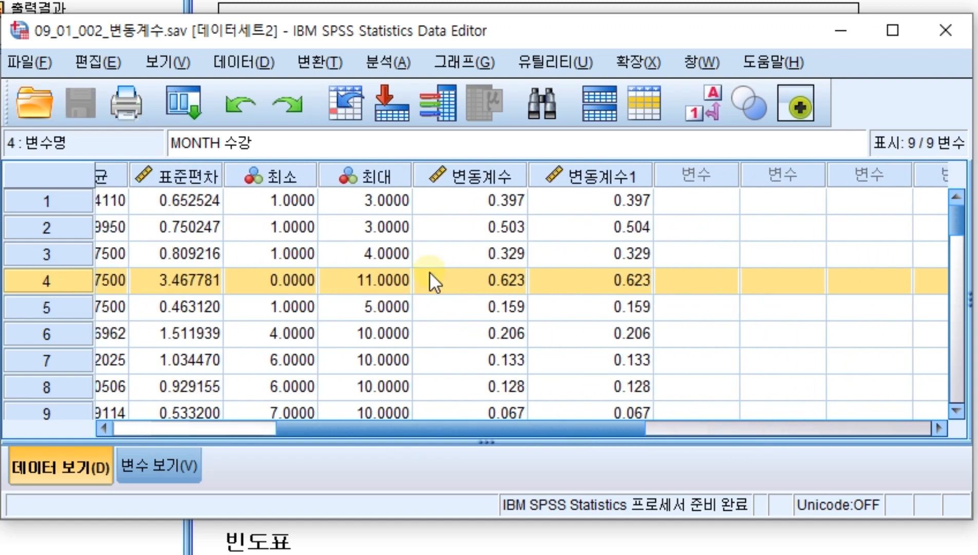
Review the 변동계수 and 변동계수1 values of the other variables down the dataset and return to the first row
{"action": "scroll", "coordinate": [430, 273], "scroll_direction": "down", "scroll_amount": 4}
{"action": "scroll", "coordinate": [430, 273], "scroll_direction": "up", "scroll_amount": 4}
{"action": "scroll", "coordinate": [629, 262], "scroll_direction": "down", "scroll_amount": 3}
{"action": "scroll", "coordinate": [628, 262], "scroll_direction": "up", "scroll_amount": 2}
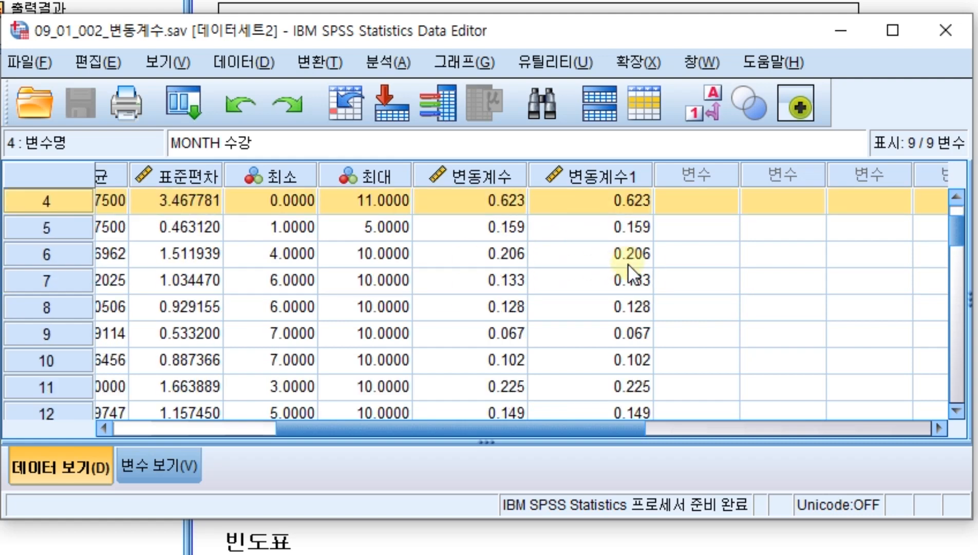
{"action": "scroll", "coordinate": [629, 262], "scroll_direction": "up", "scroll_amount": 1}
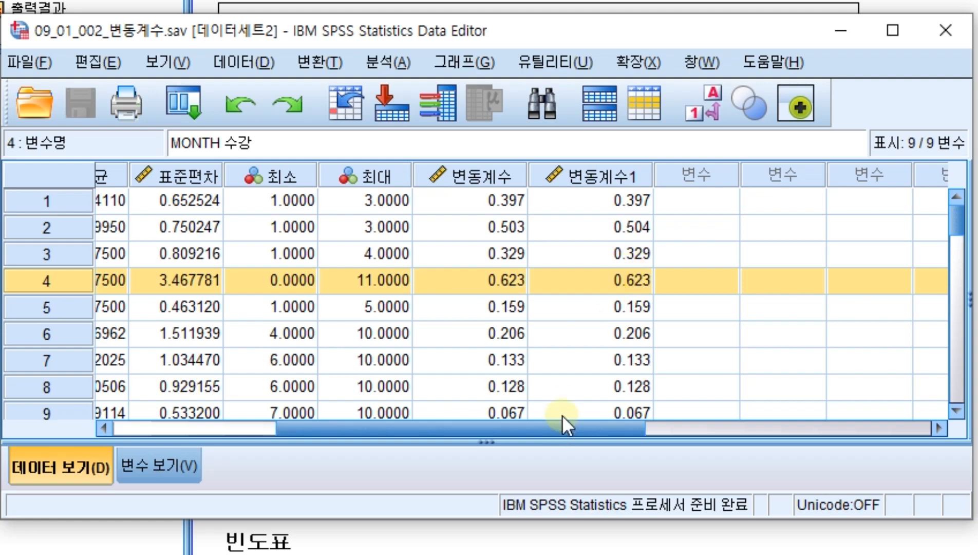